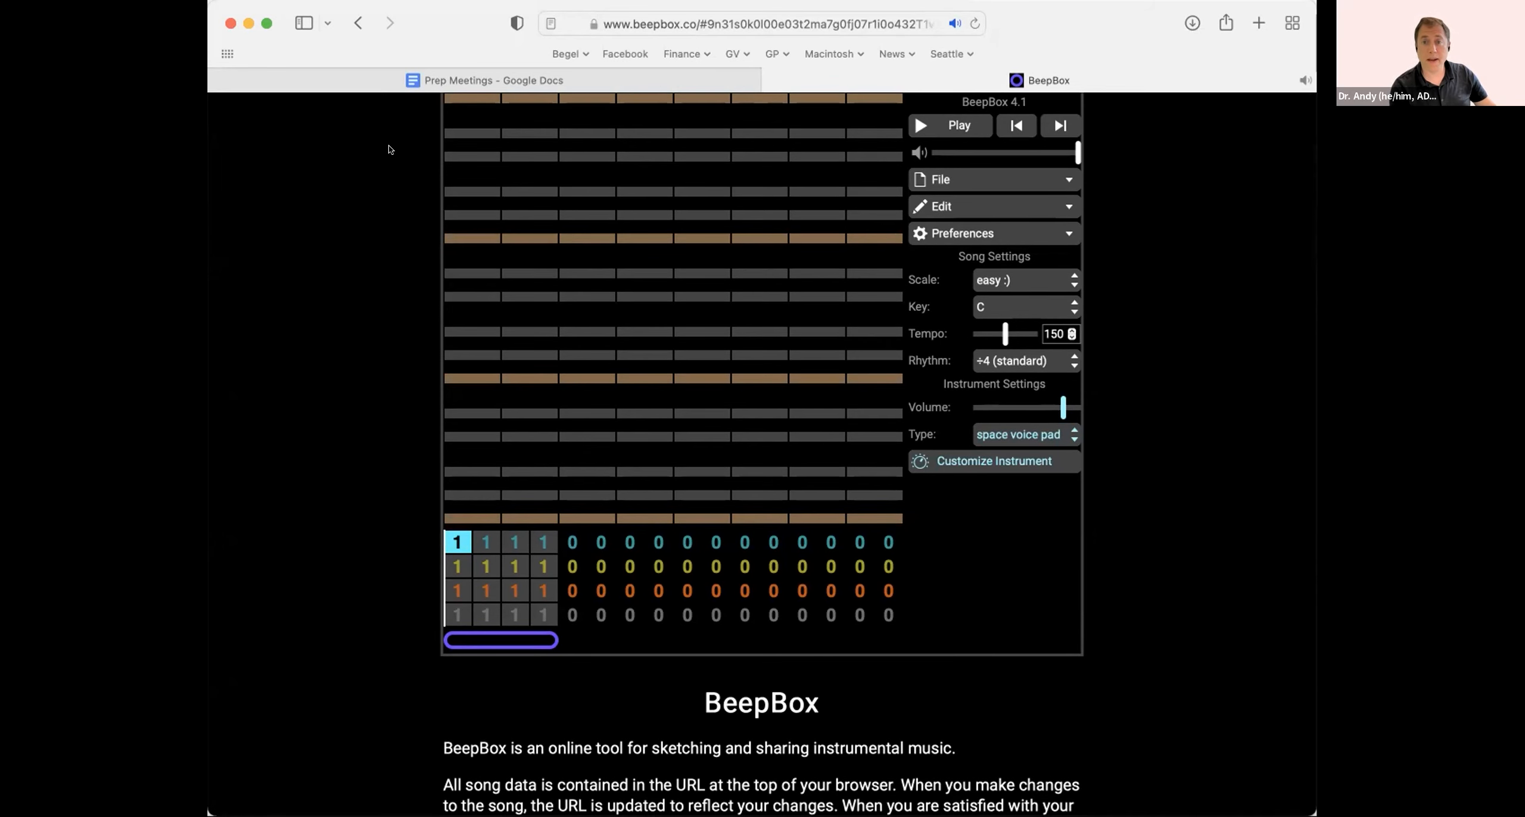
- Set the song's scale to normal :) and its key to F
click(218, 81)
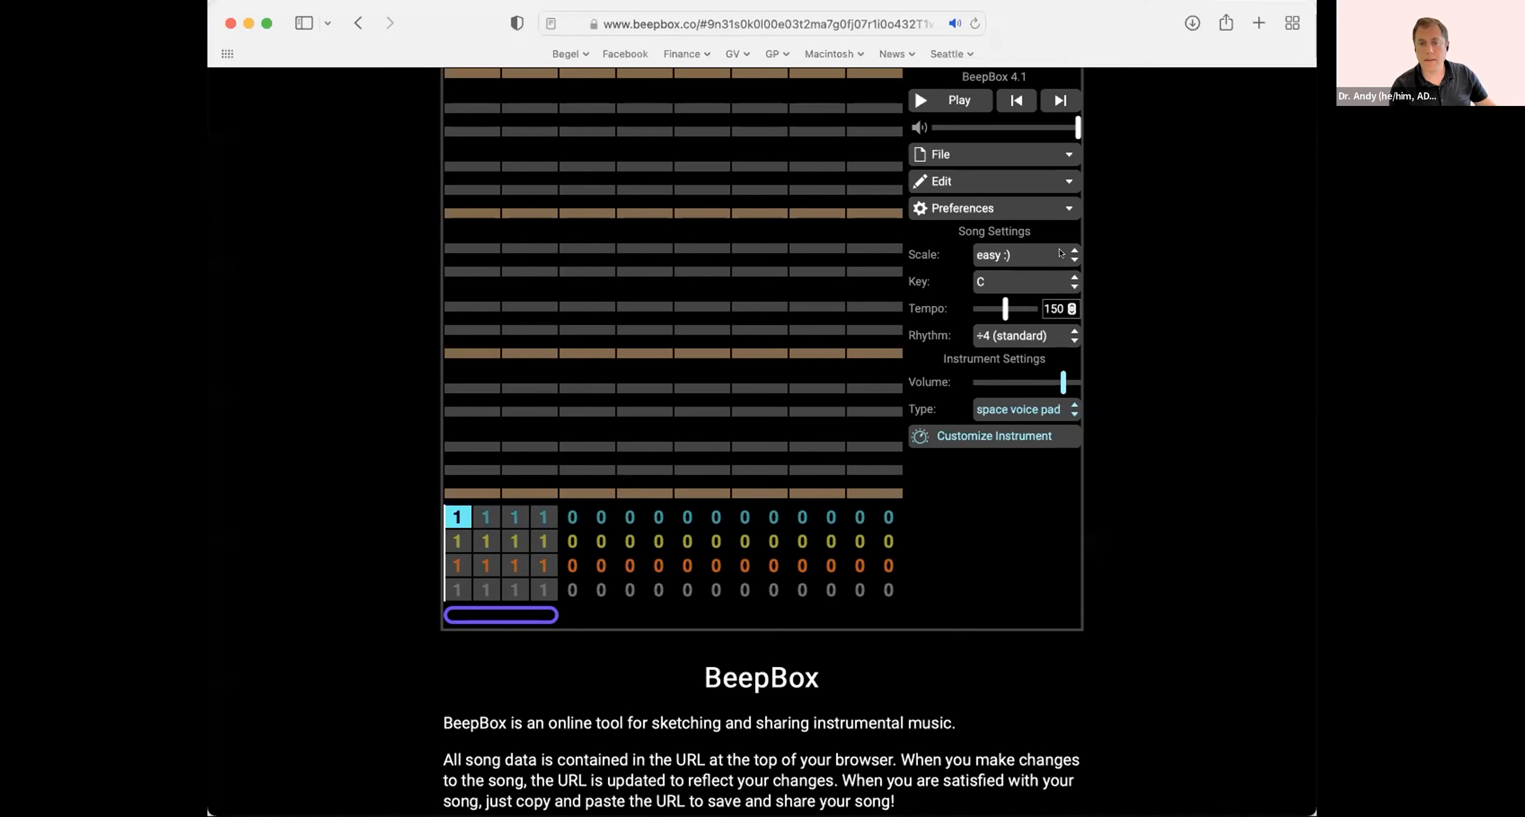
click(1059, 254)
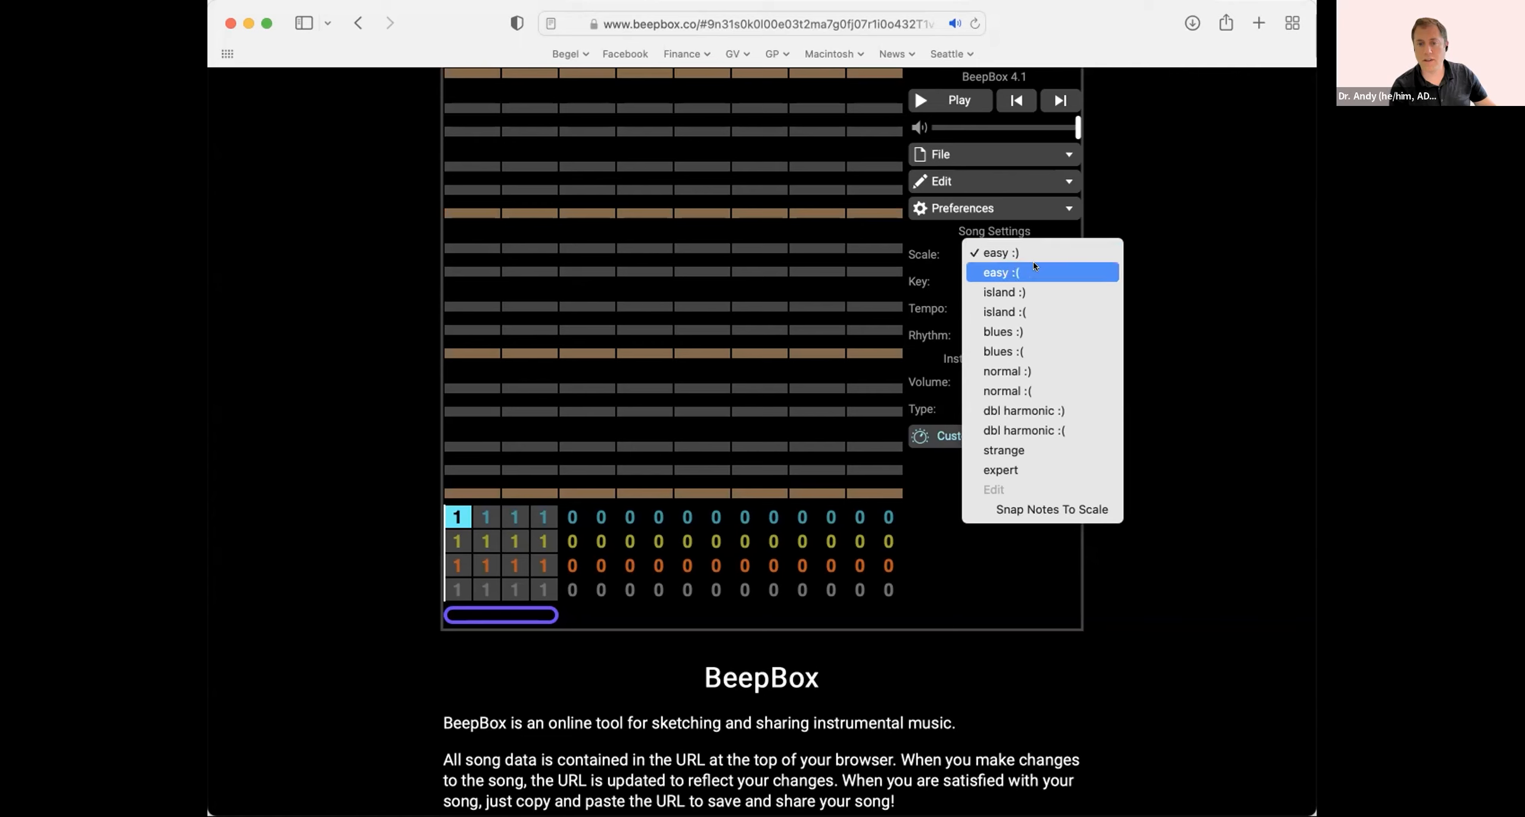
click(1050, 370)
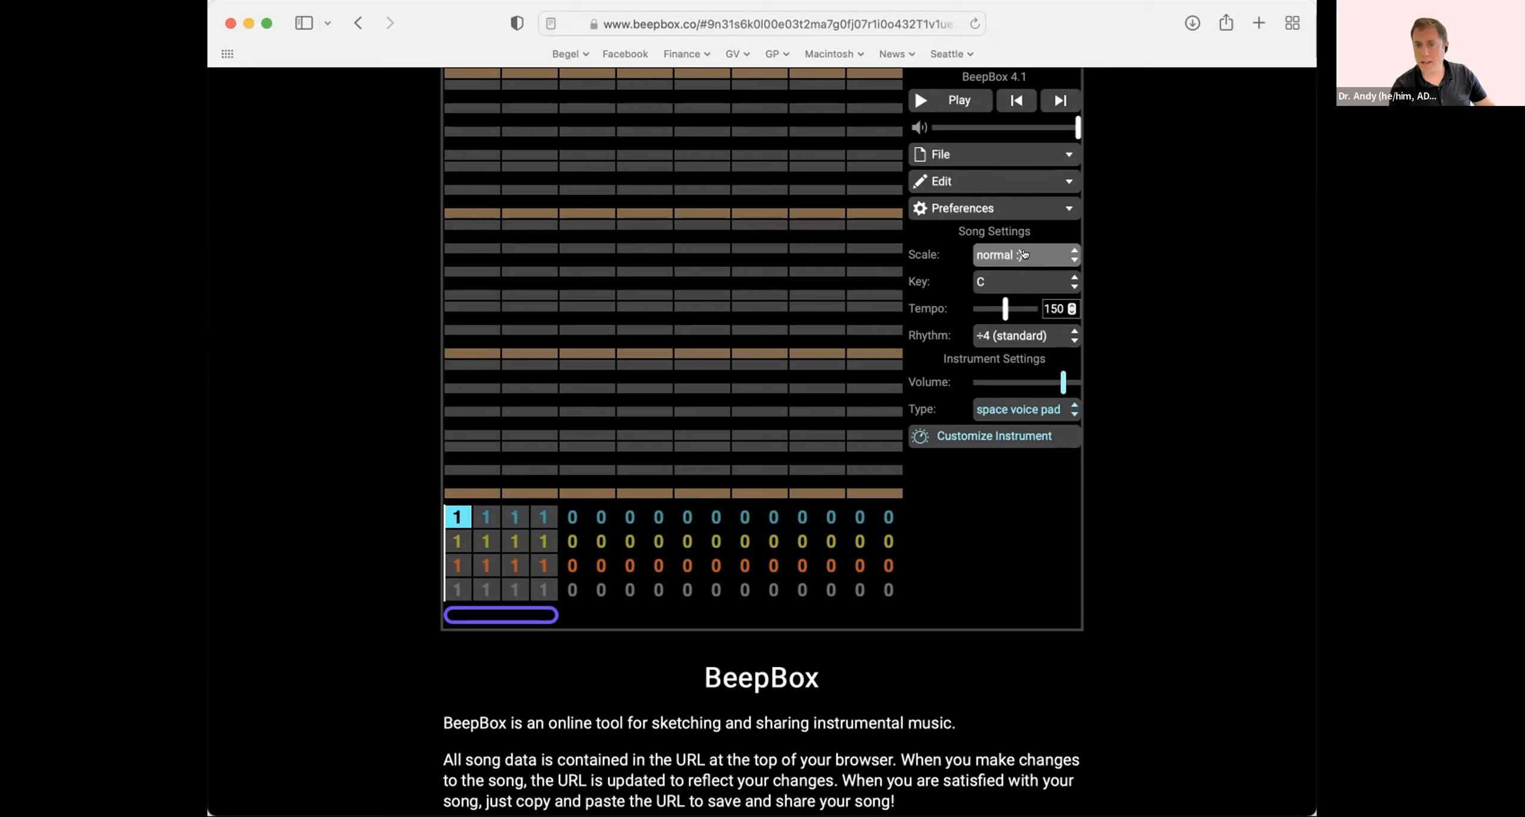
click(1002, 282)
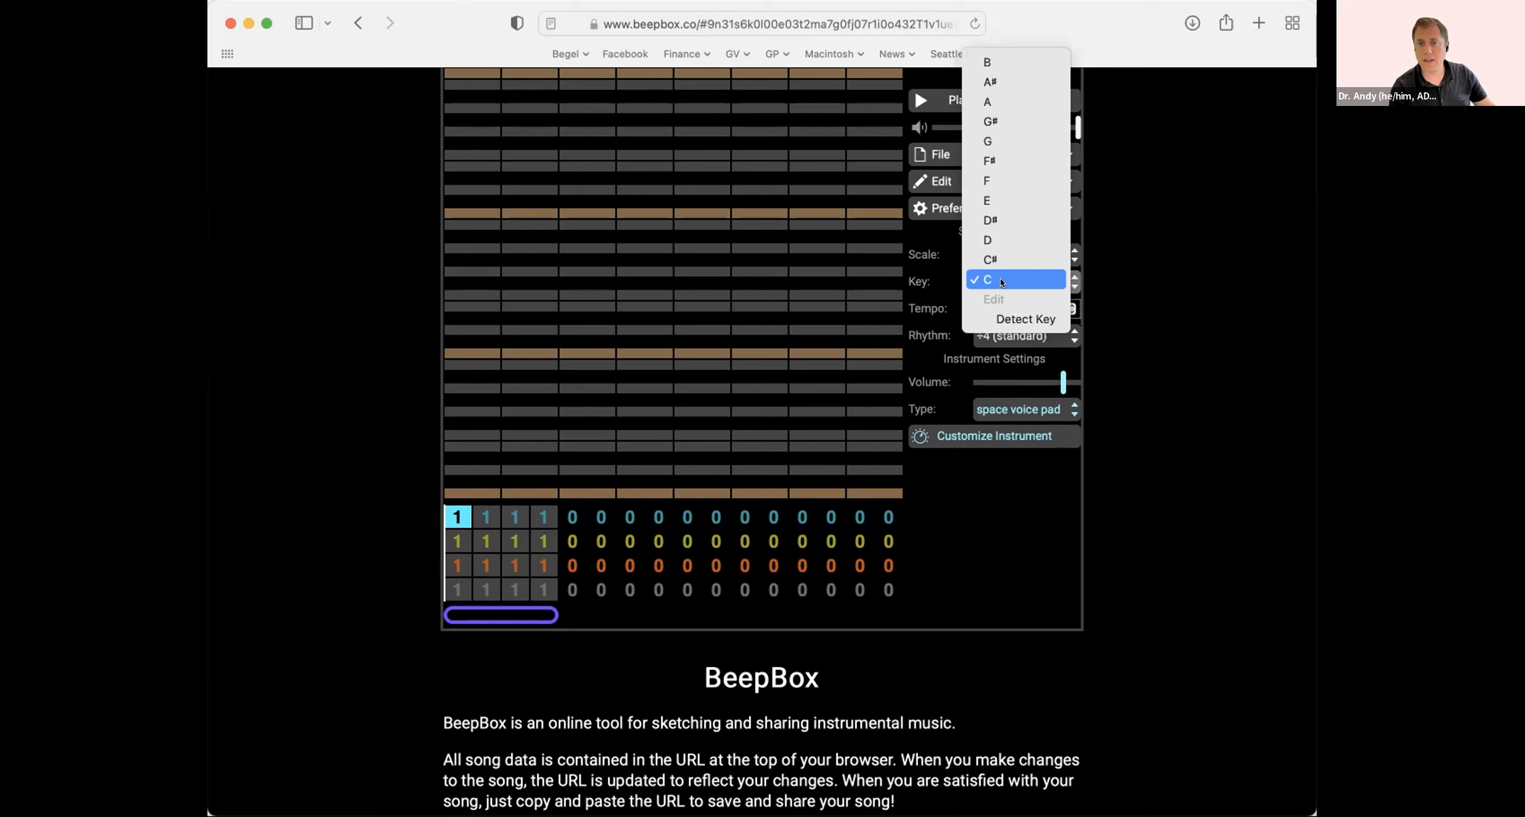
click(993, 180)
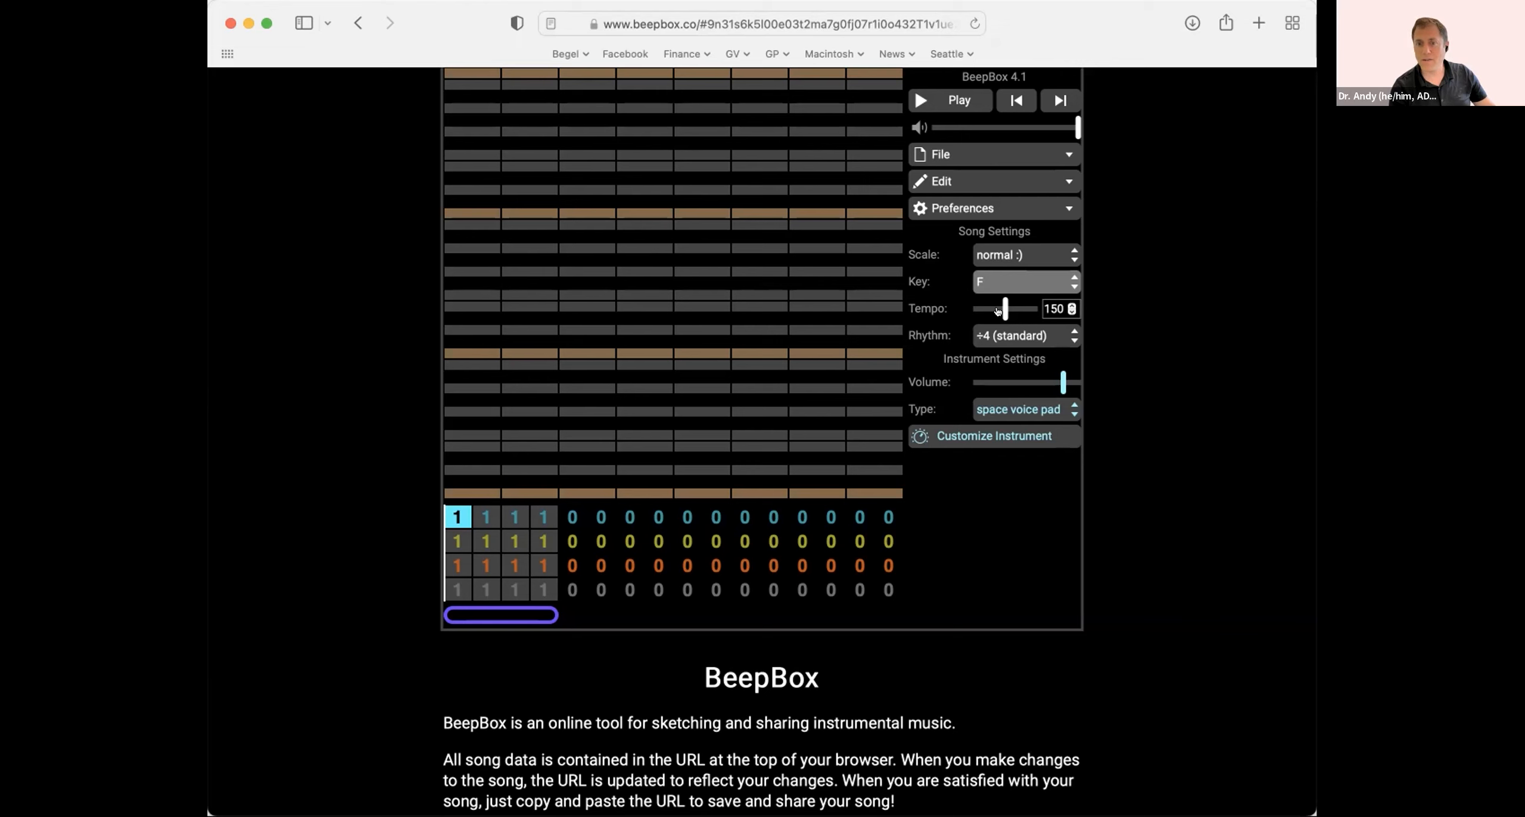
- Set the song's tempo to 60
click(1057, 300)
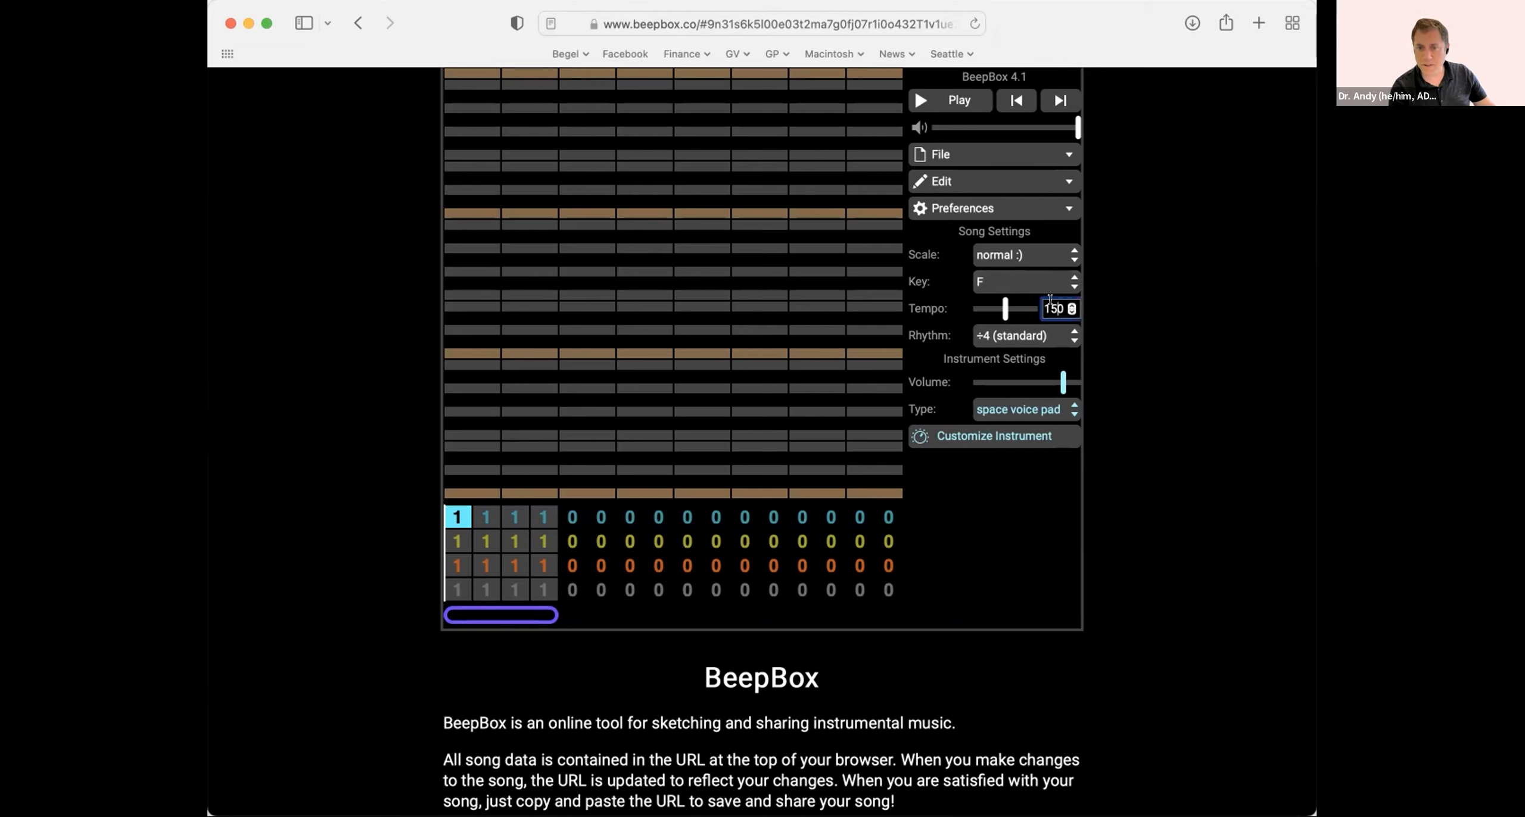
key(BackSpace)
key(BackSpace)
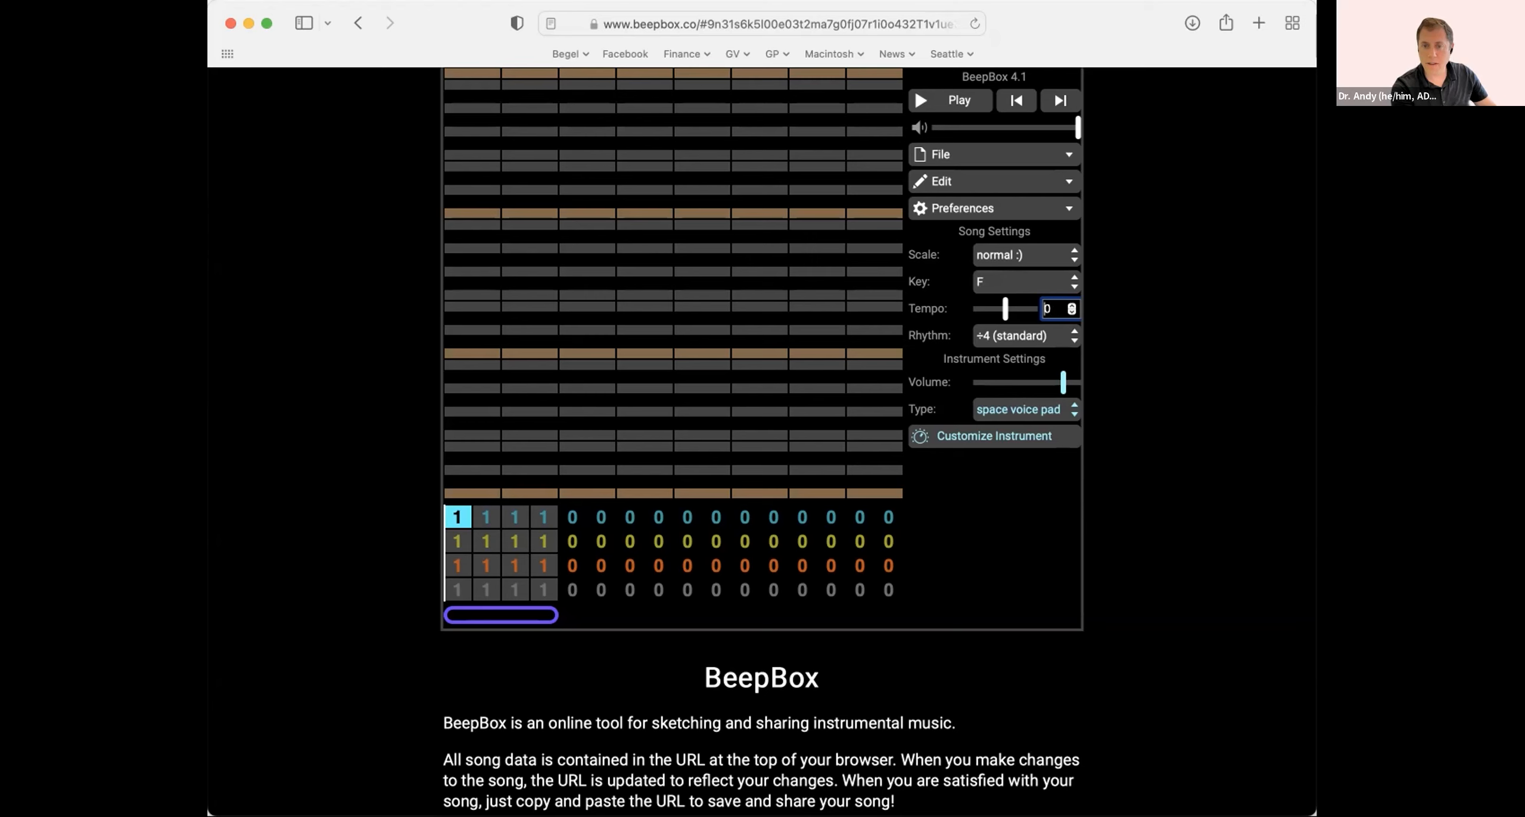
text(6)
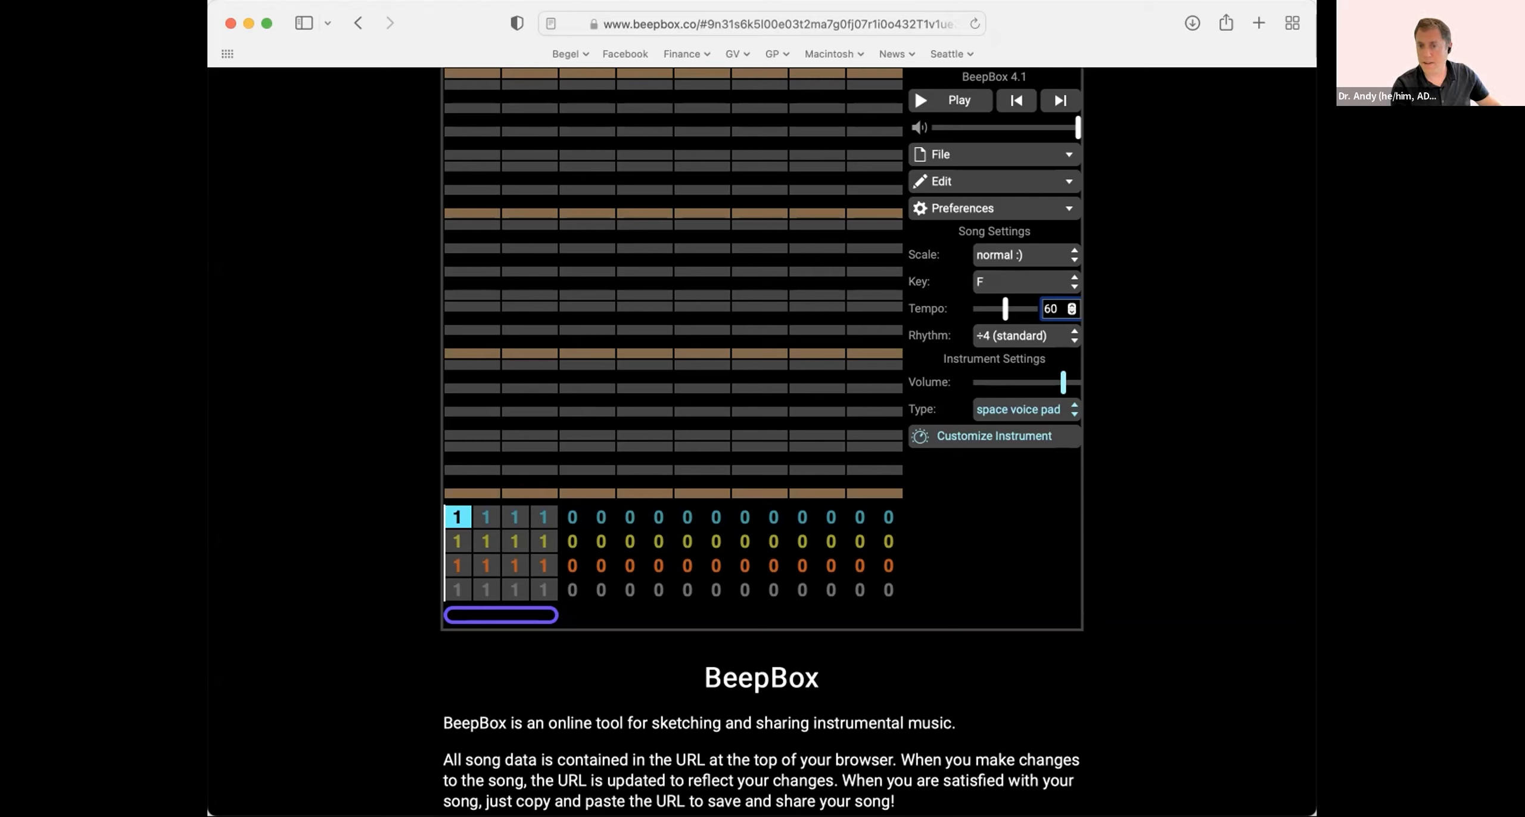
key(Return)
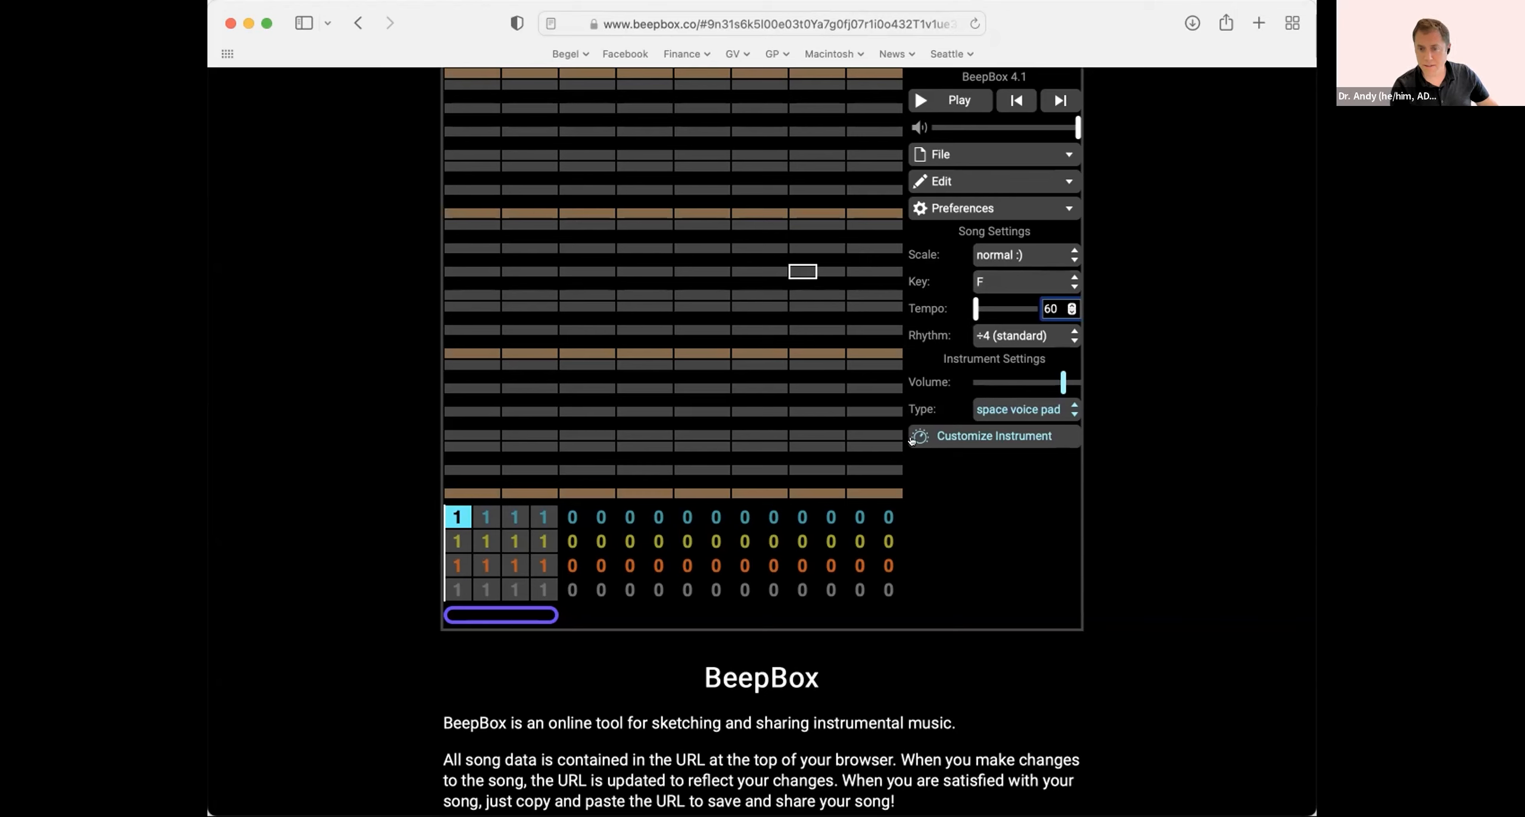
- Audition the space voice pad with two short notes at the start of a tonic row, and delete them
click(448, 211)
drag(448, 211, 499, 212)
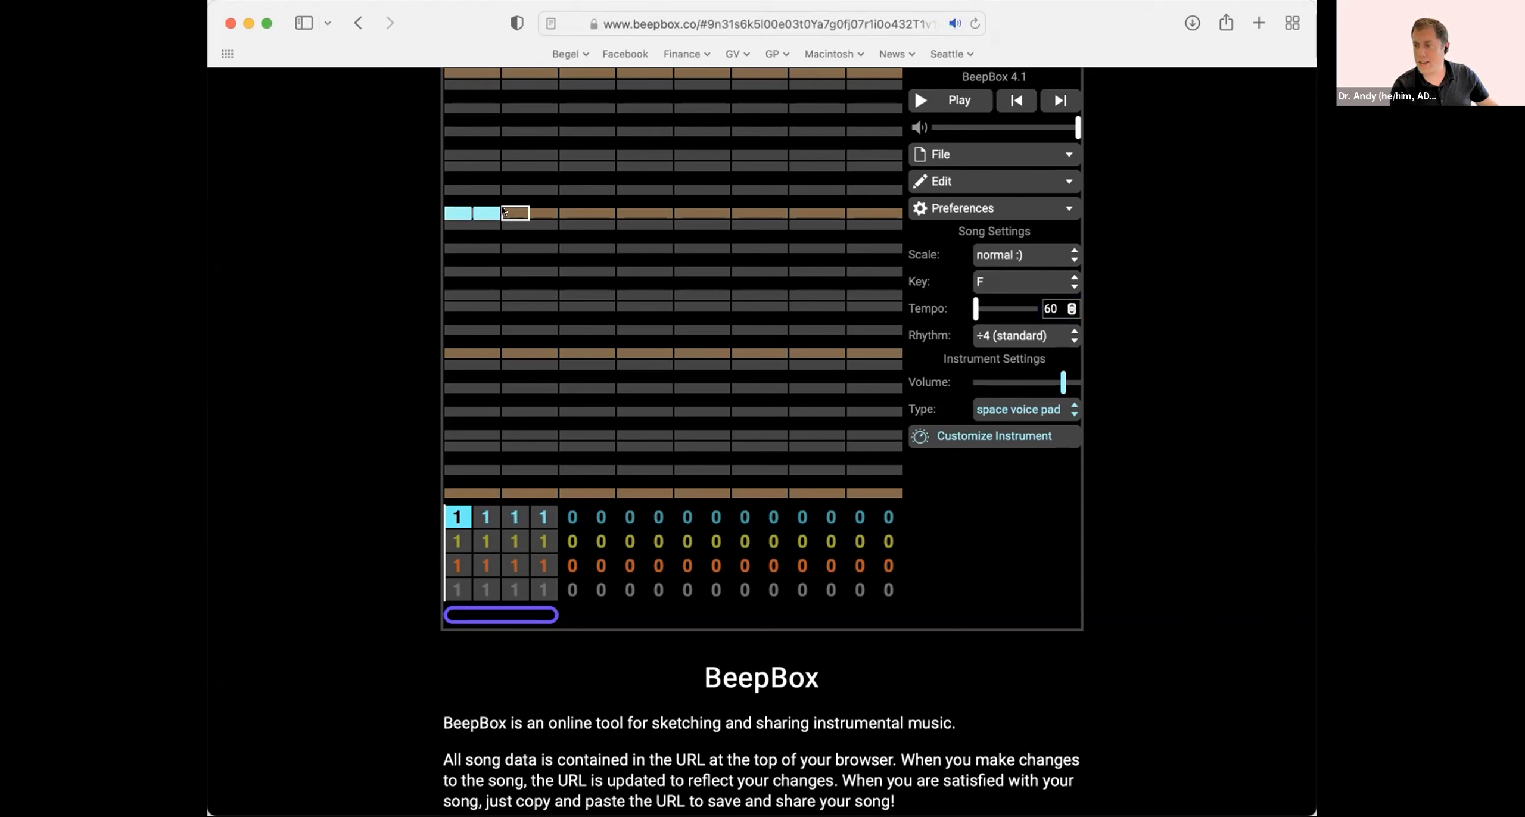
click(488, 212)
click(461, 212)
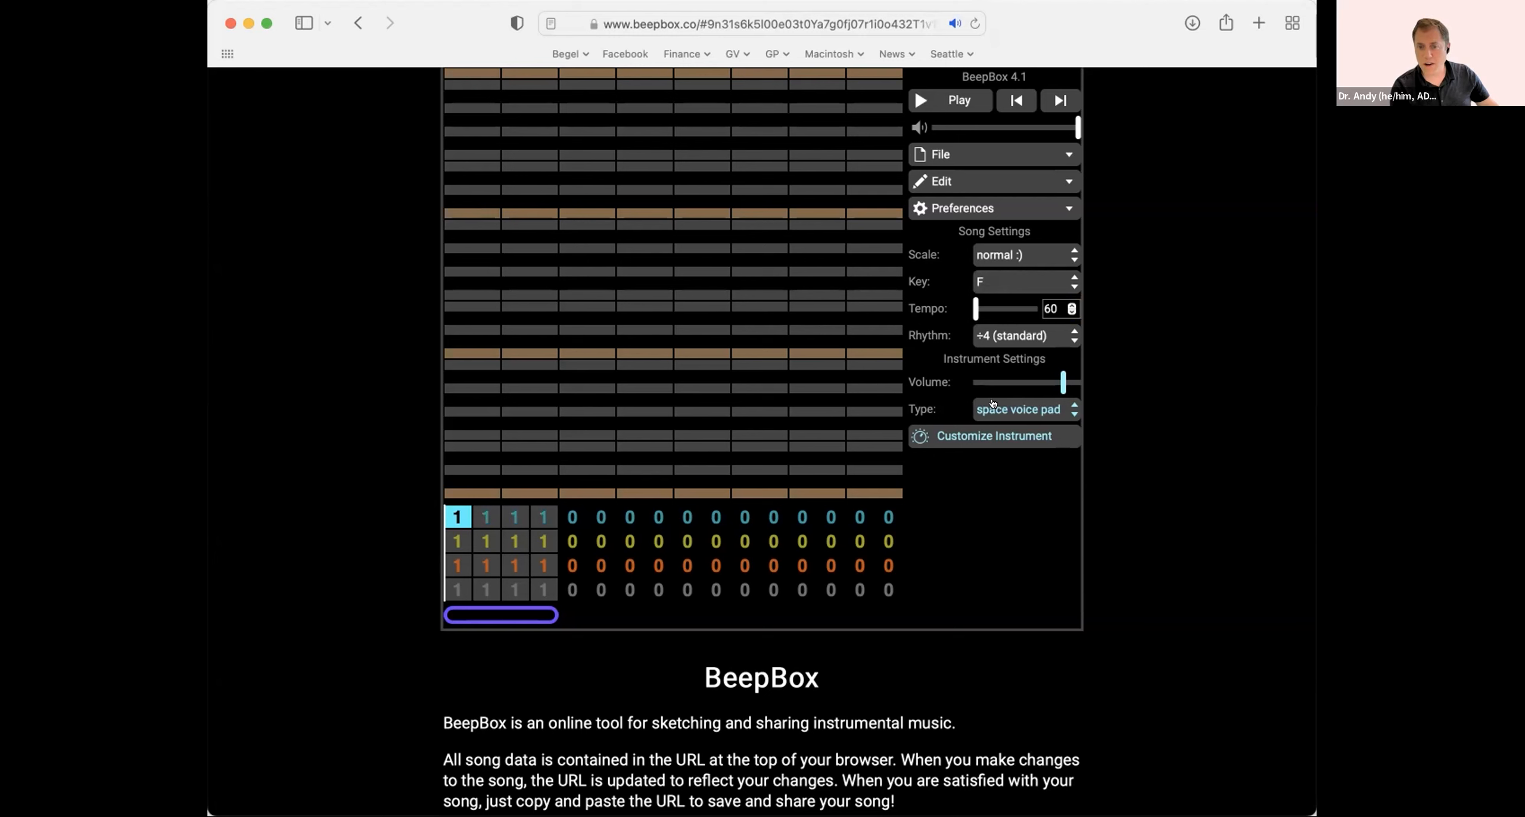
- Change the first channel's instrument type to the grand piano keyboard preset
click(1007, 405)
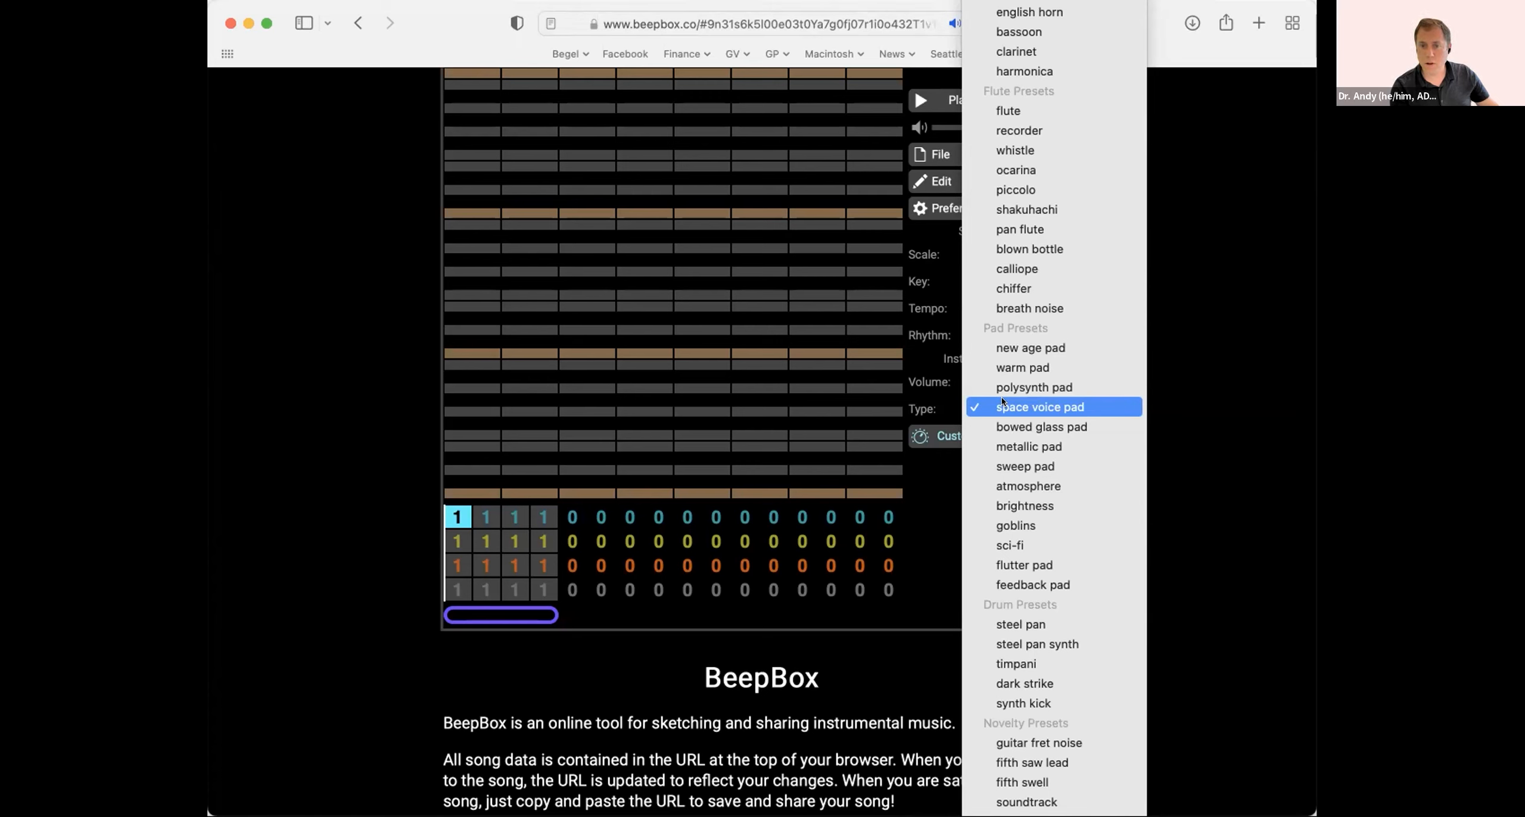
scroll(1003, 401, up, 15)
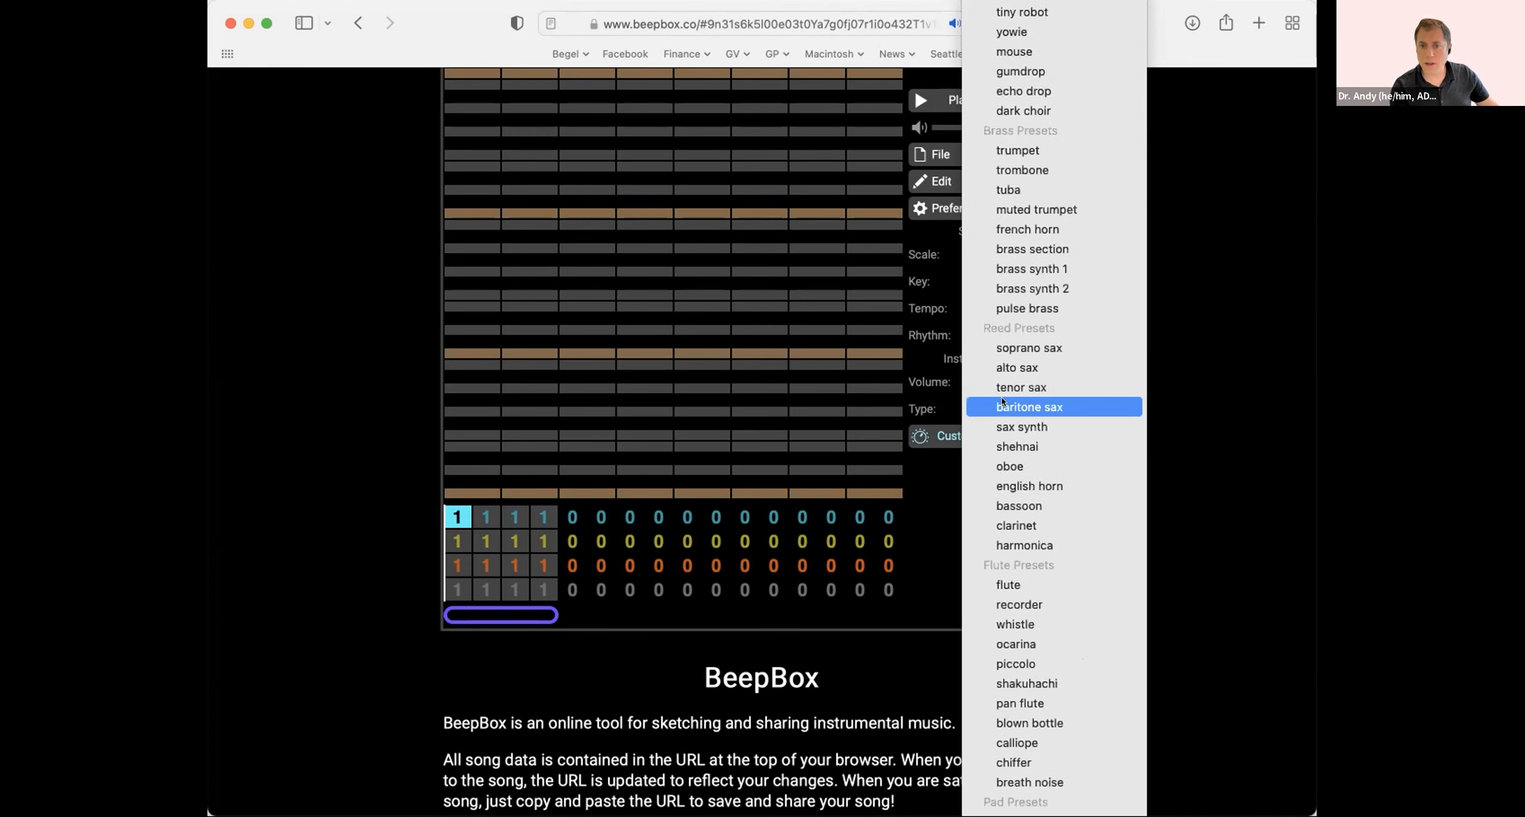
scroll(1002, 401, up, 11)
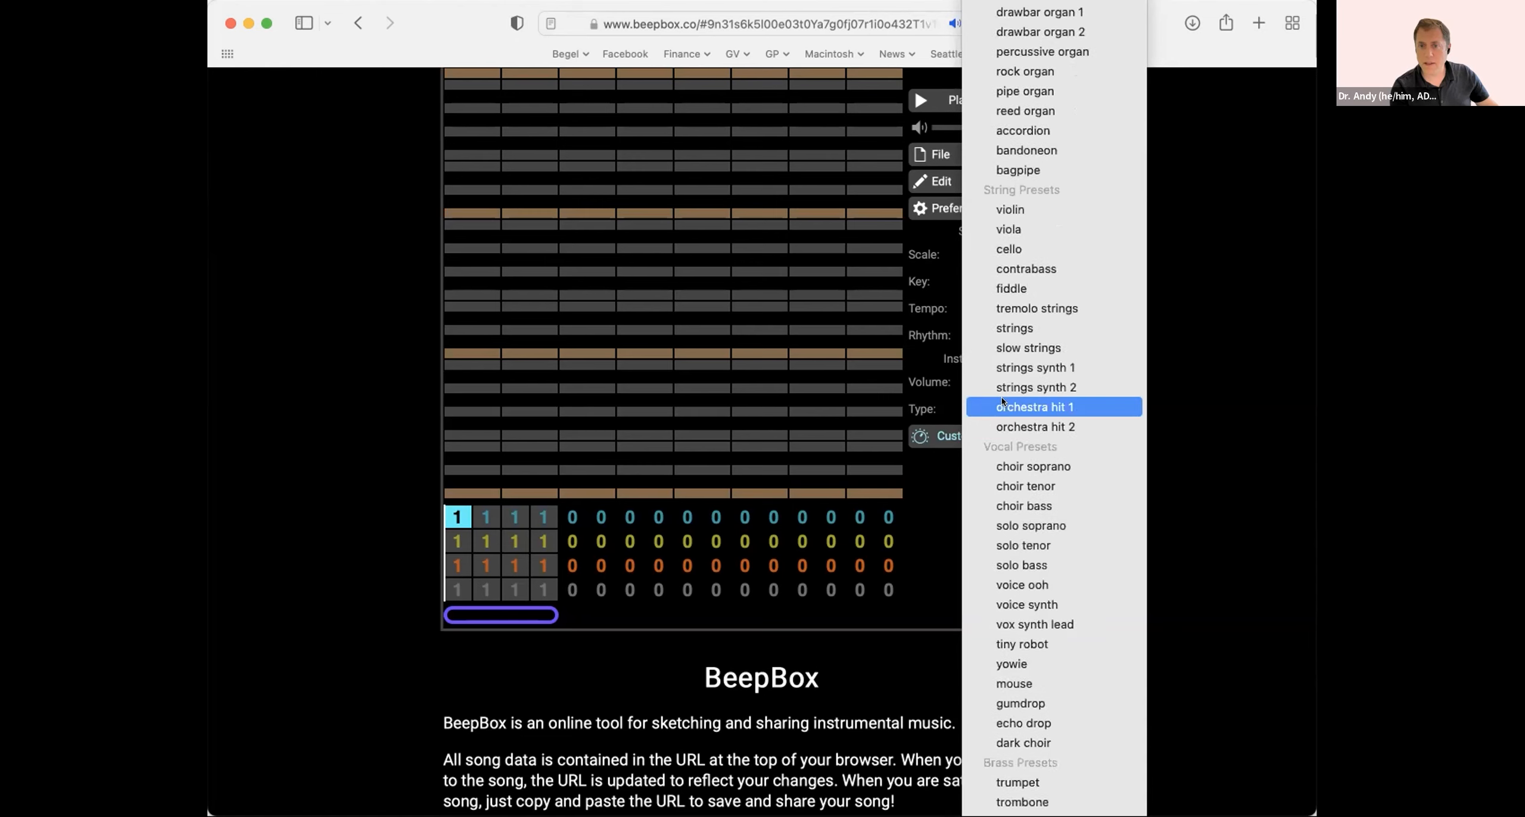
scroll(1003, 402, up, 4)
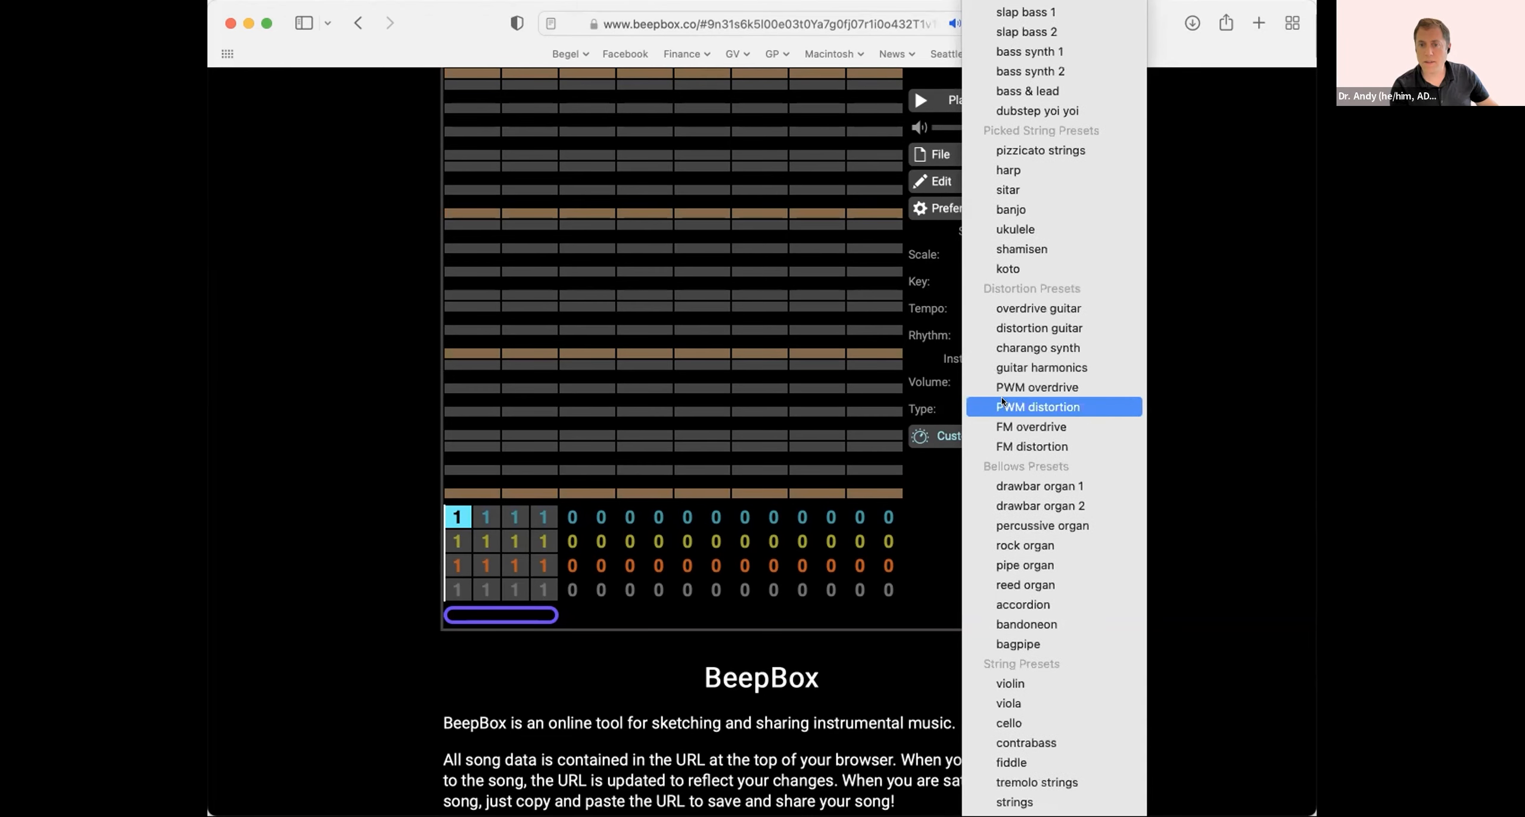
scroll(1003, 401, up, 6)
scroll(1003, 401, up, 8)
scroll(1003, 402, up, 3)
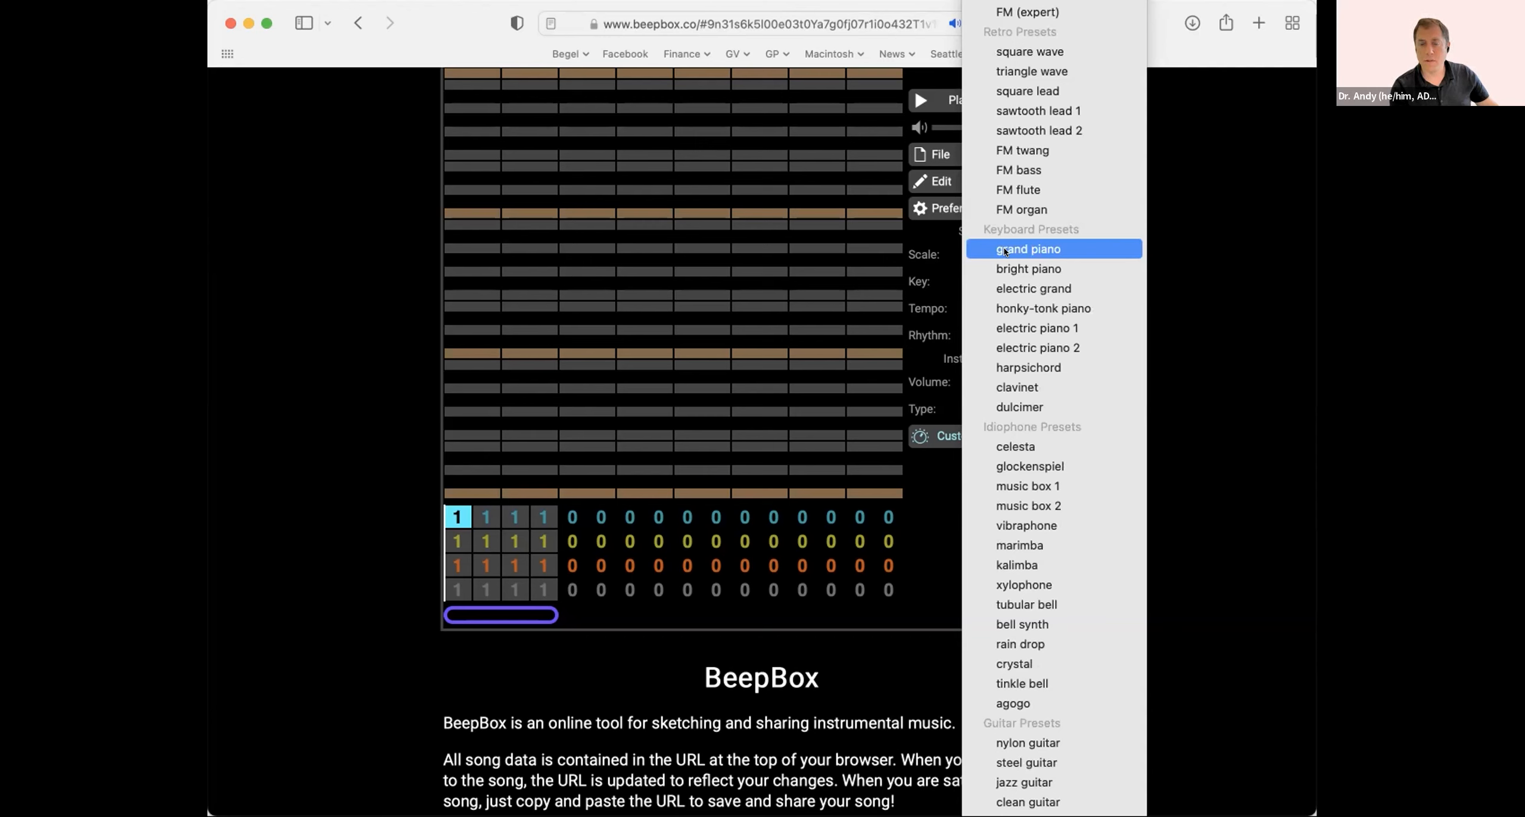
click(1005, 250)
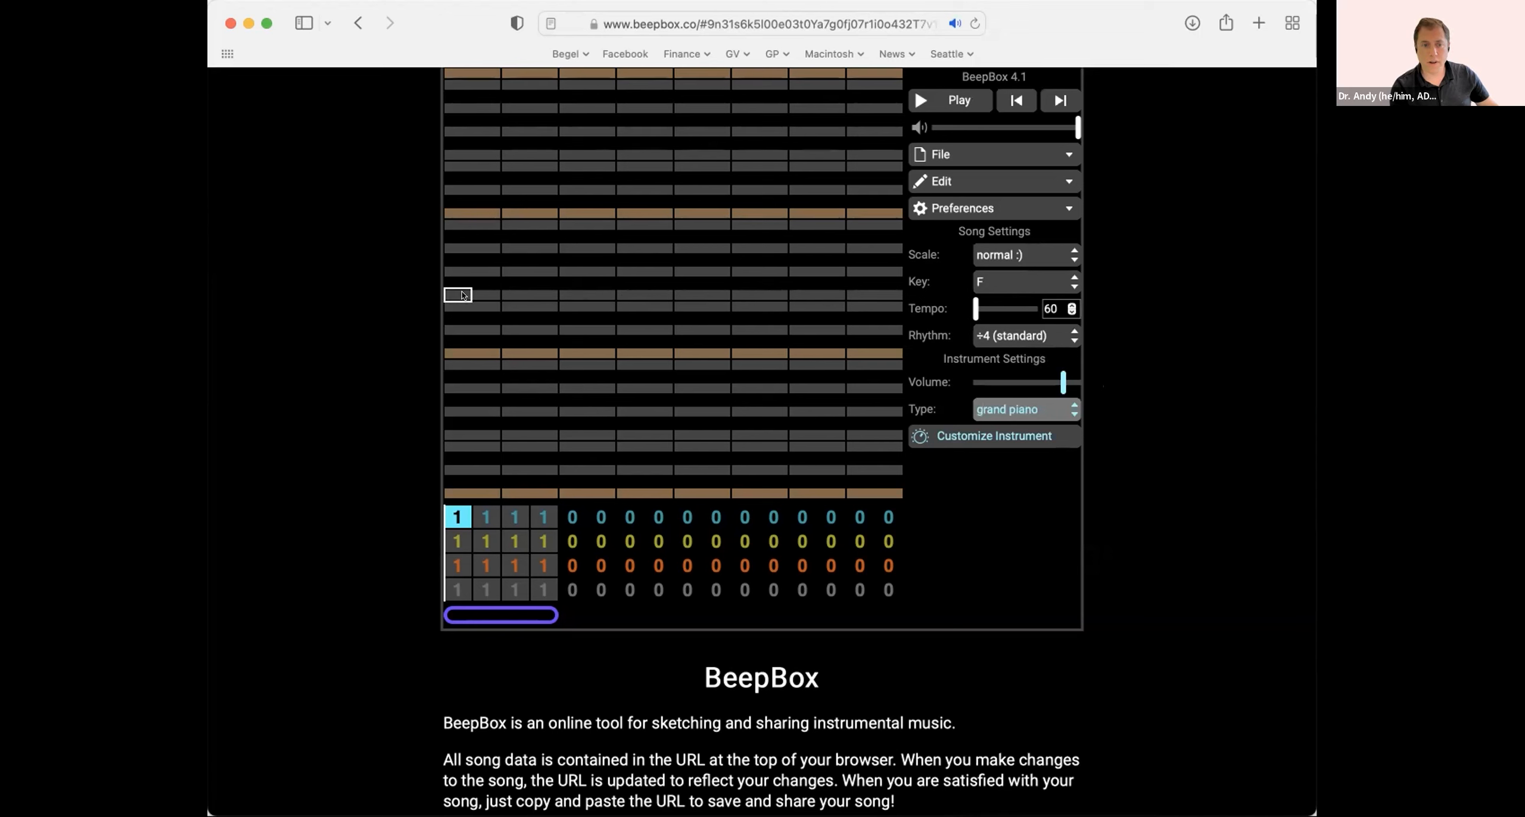
- Audition the grand piano with short notes at the start of the same tonic row, and remove them
drag(458, 211, 504, 211)
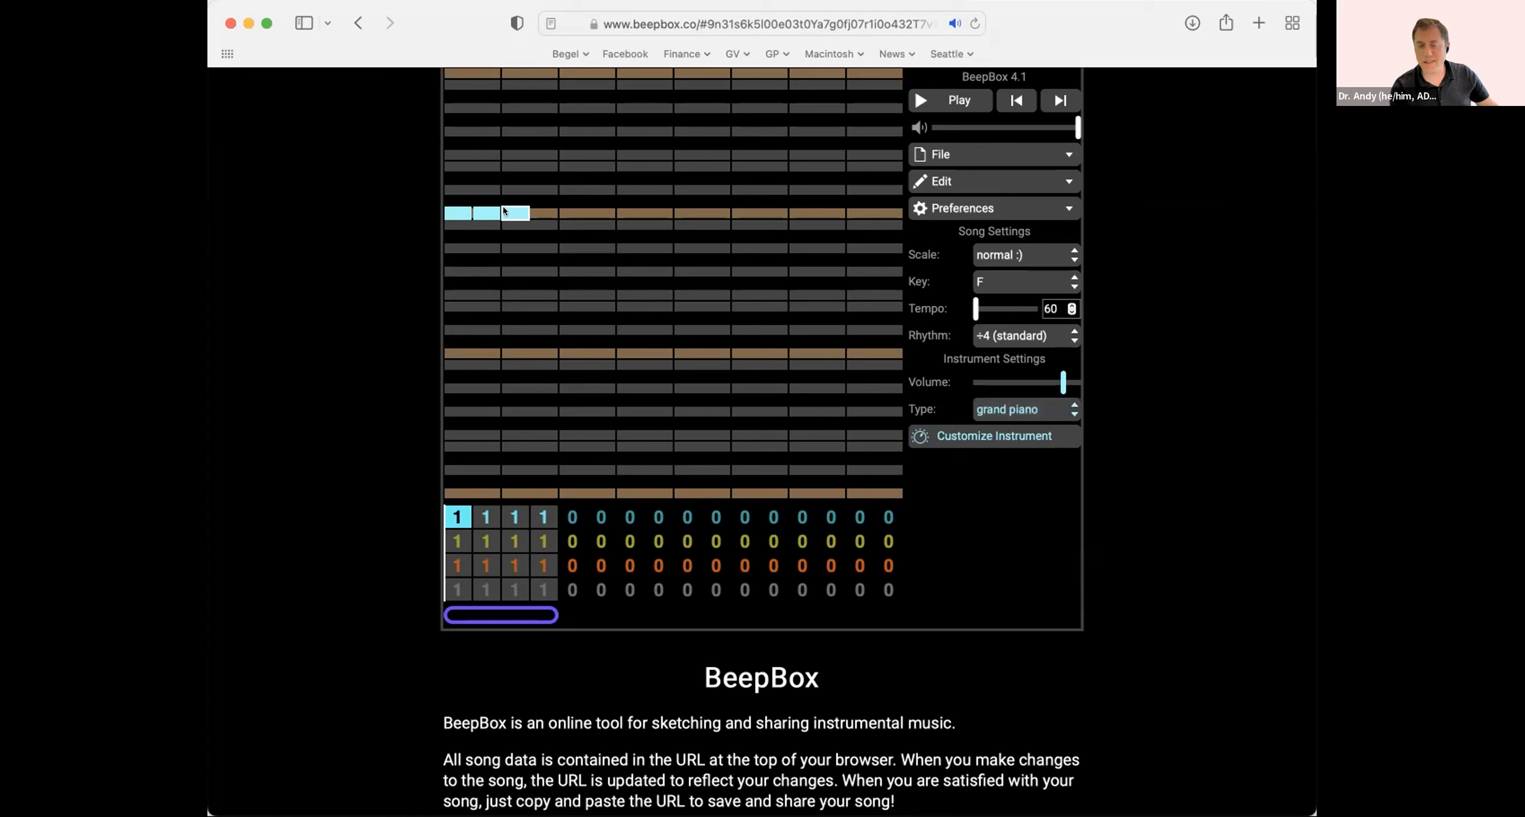
click(470, 210)
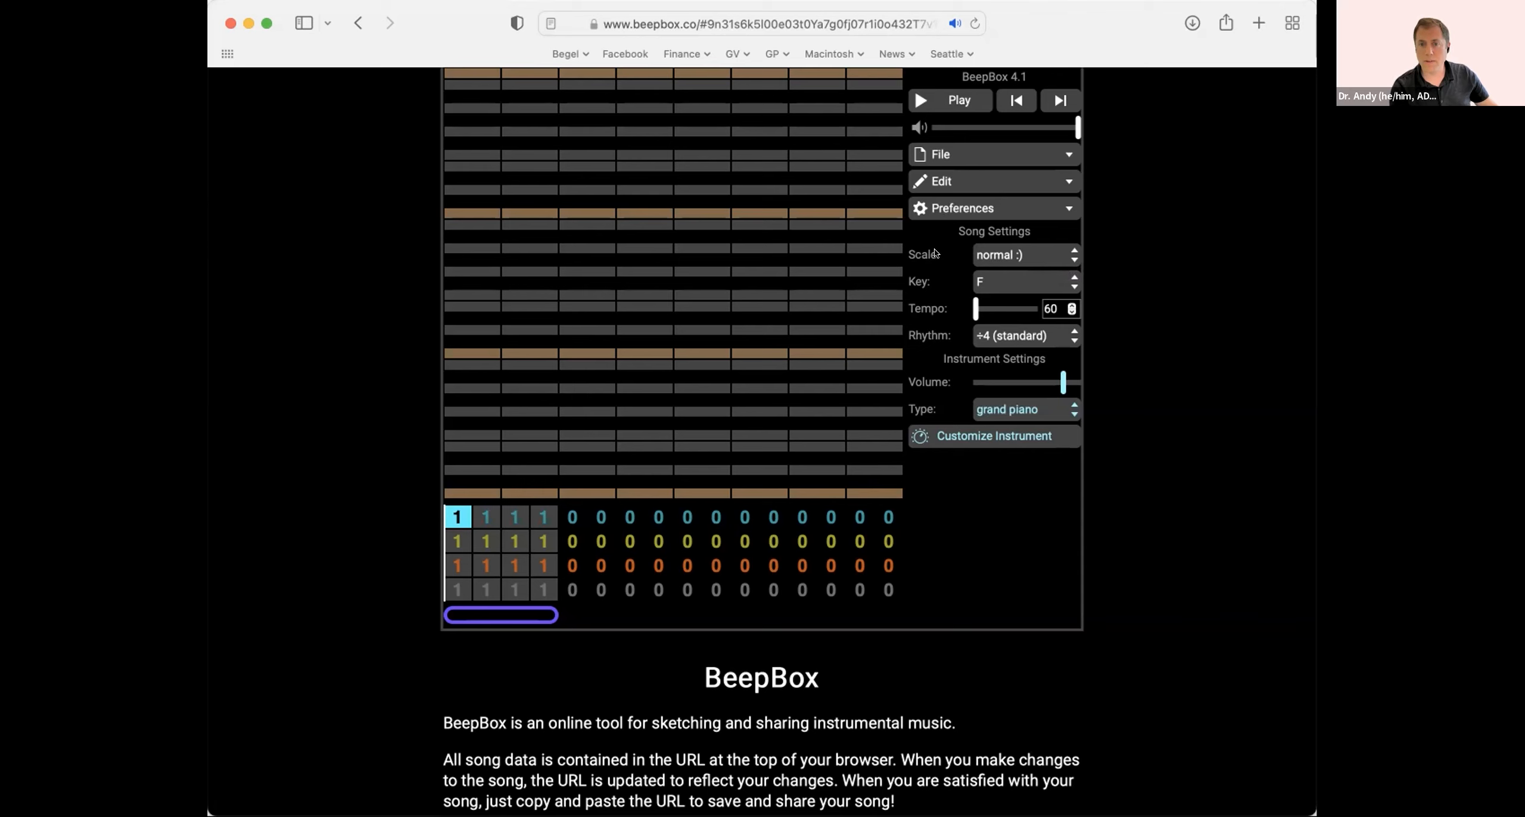
- Go through the song and instrument settings again, re-entering scale normal :), key F, tempo 60 and grand piano
click(1019, 253)
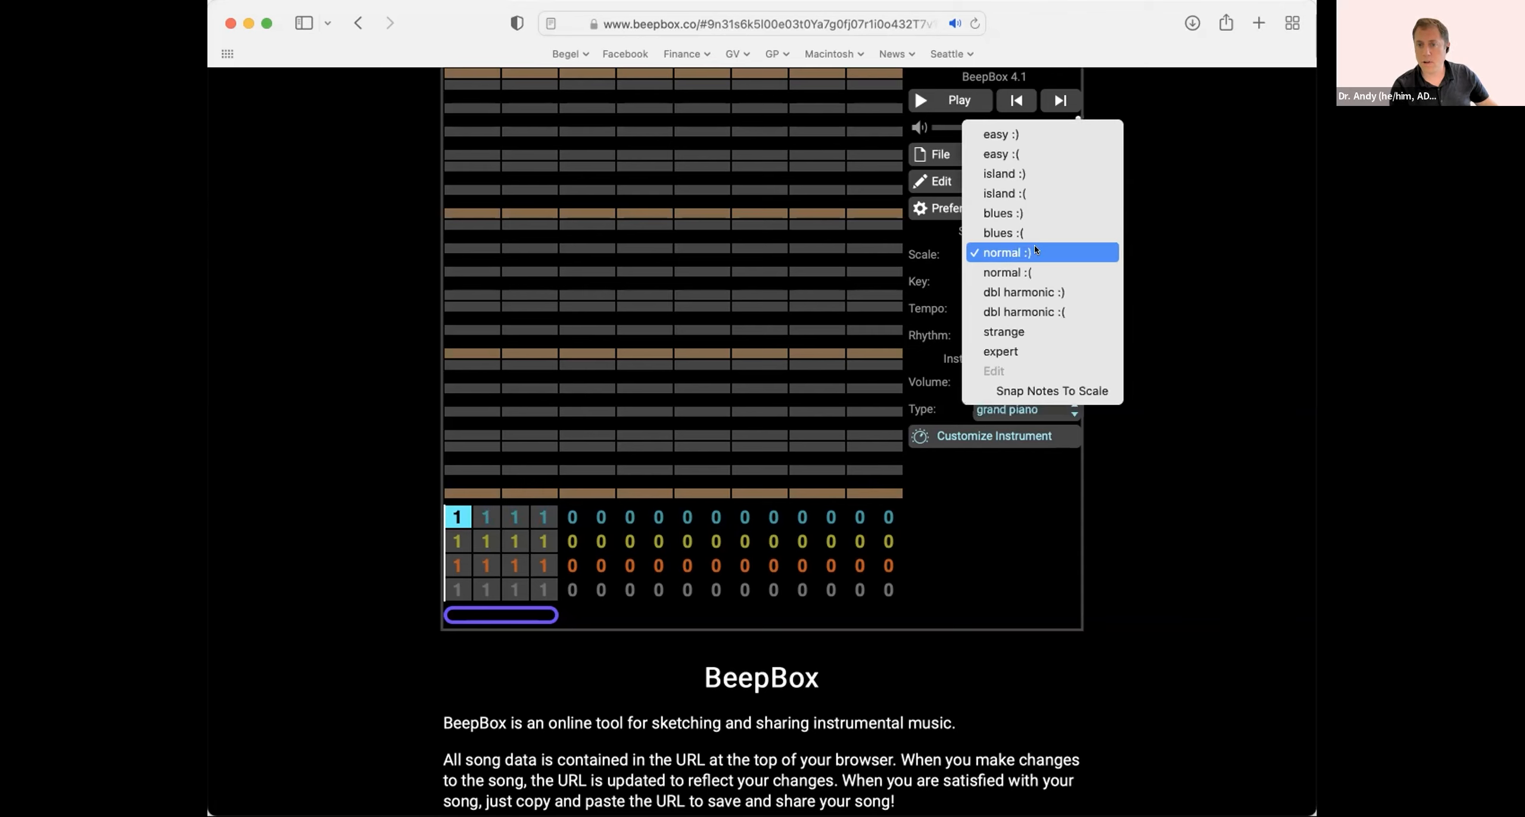
click(1045, 250)
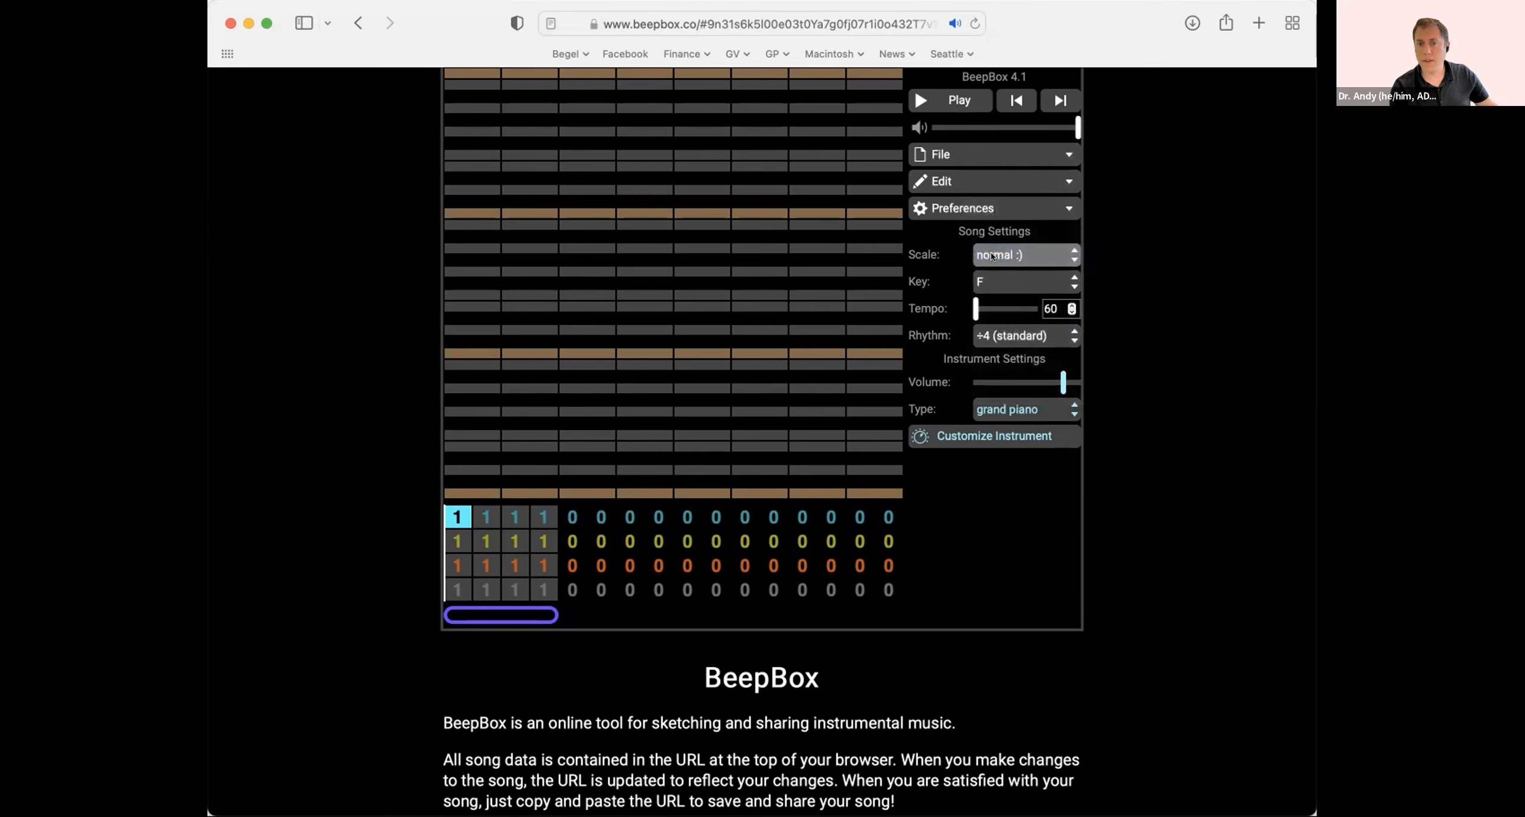
click(1008, 281)
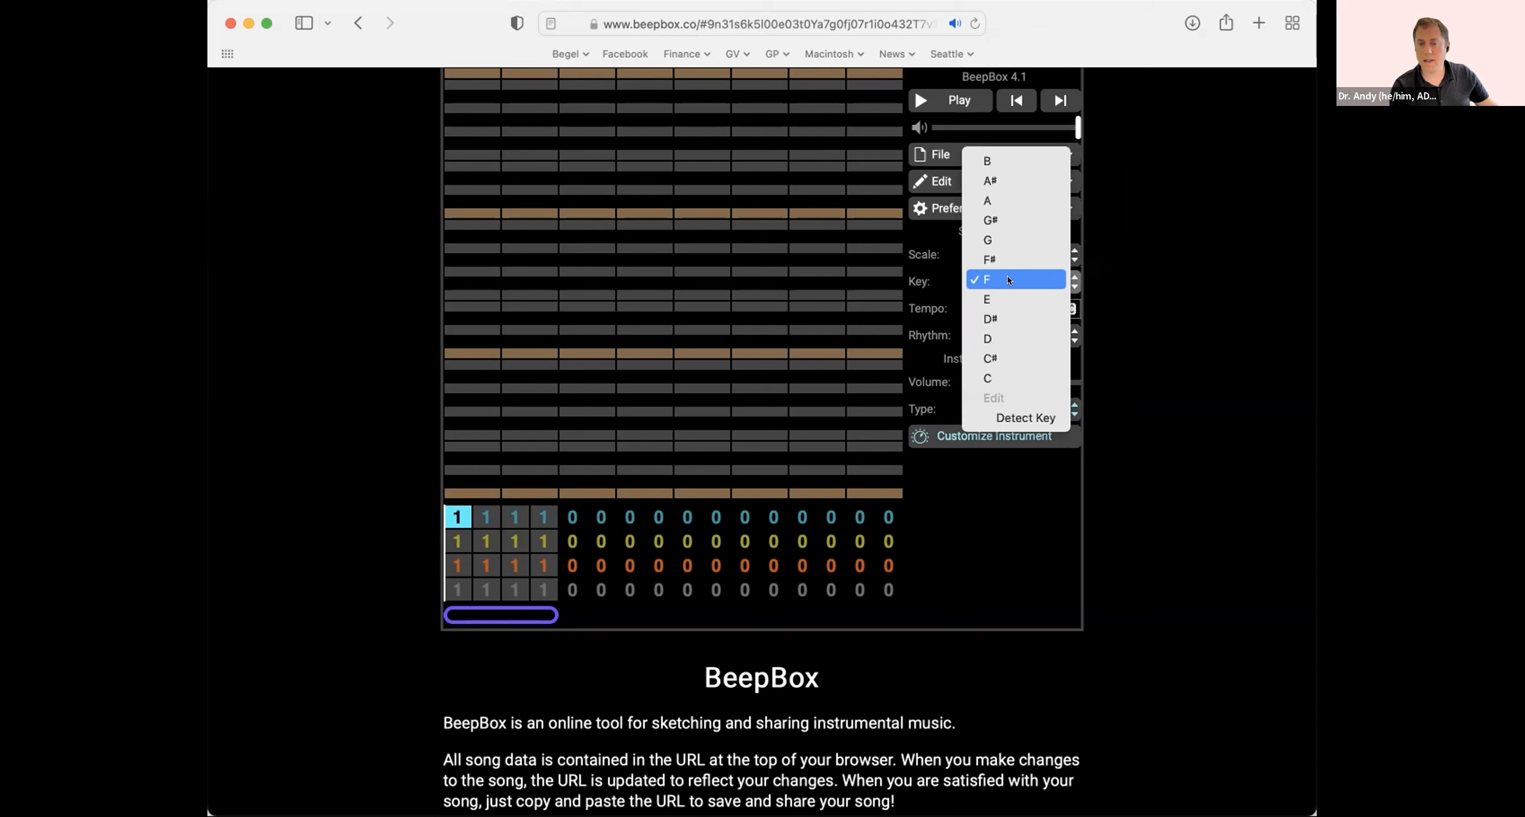
click(1007, 278)
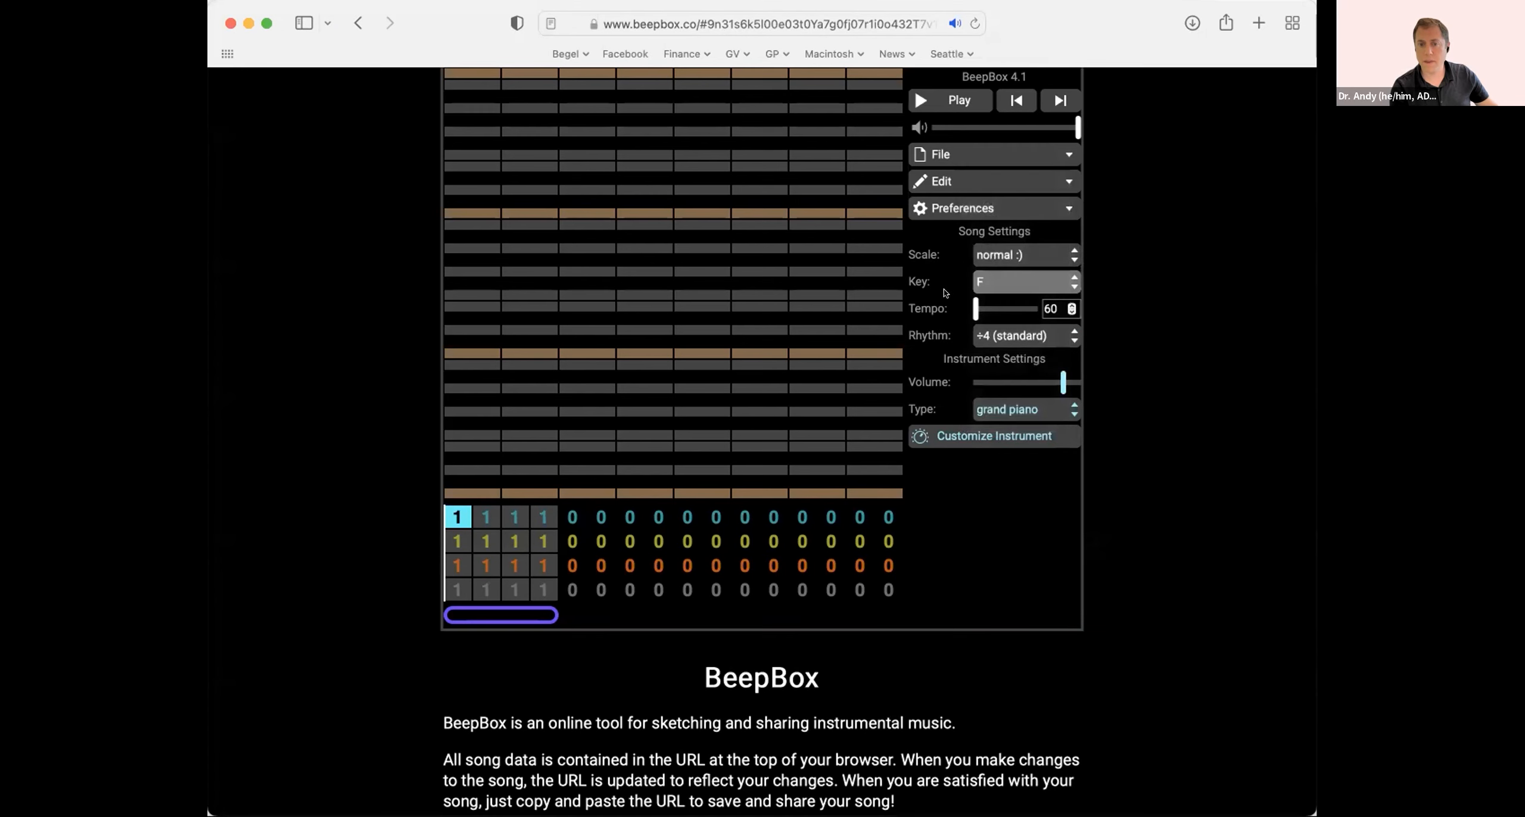
click(1049, 302)
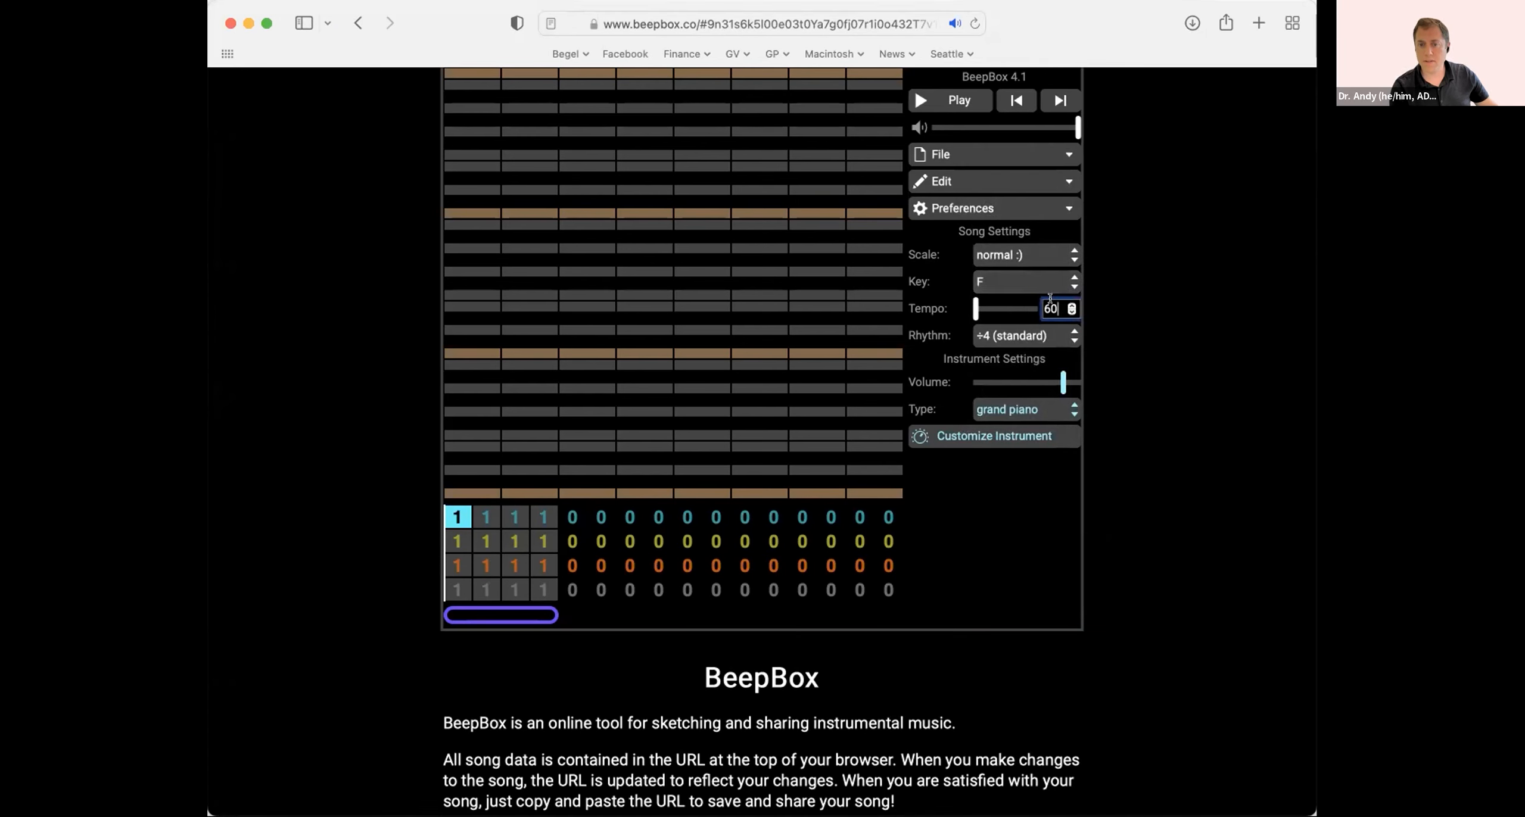
key(BackSpace)
key(BackSpace)
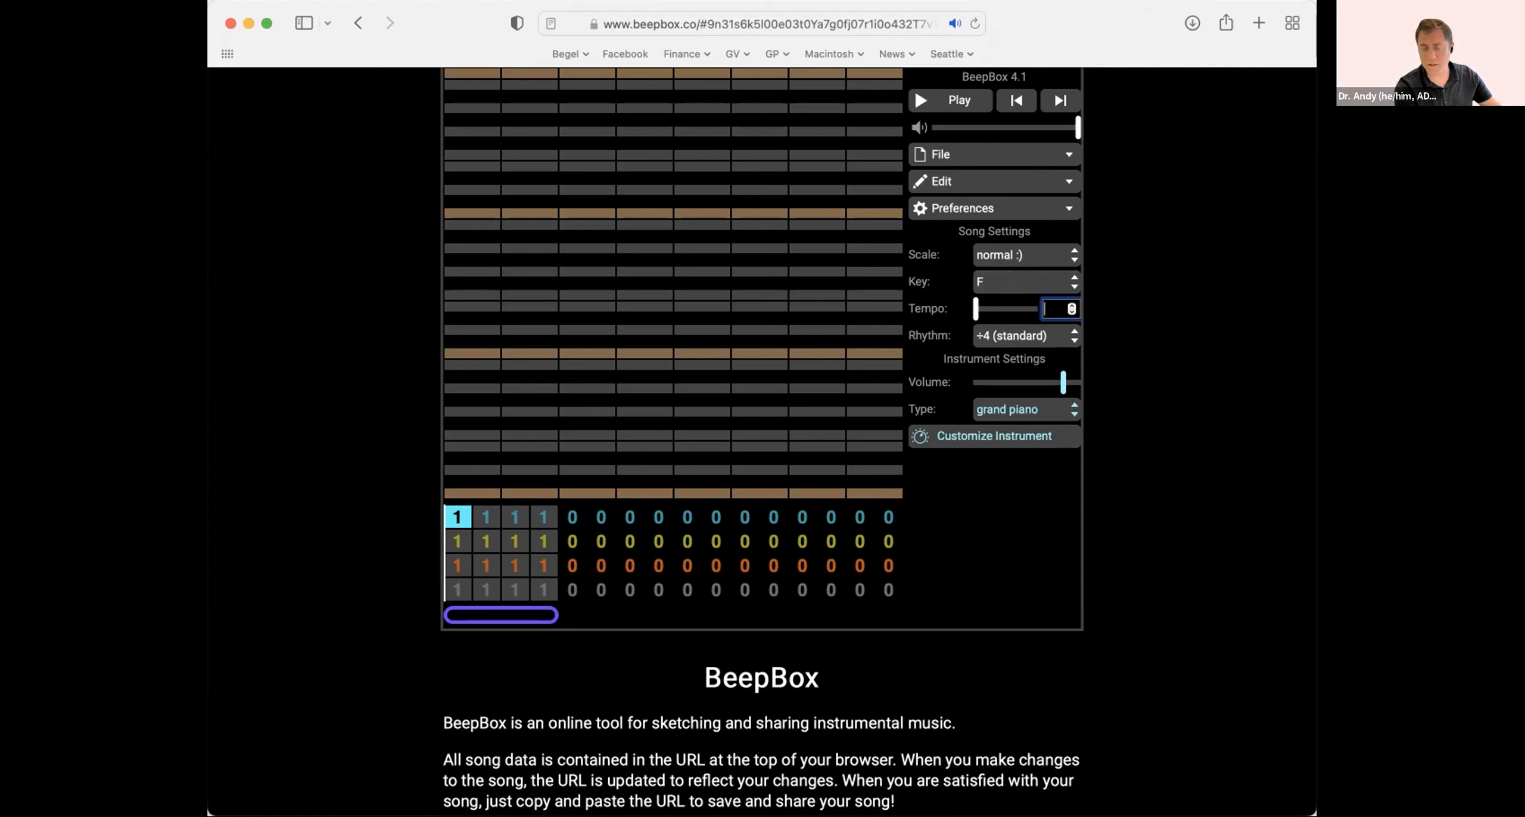
text(60)
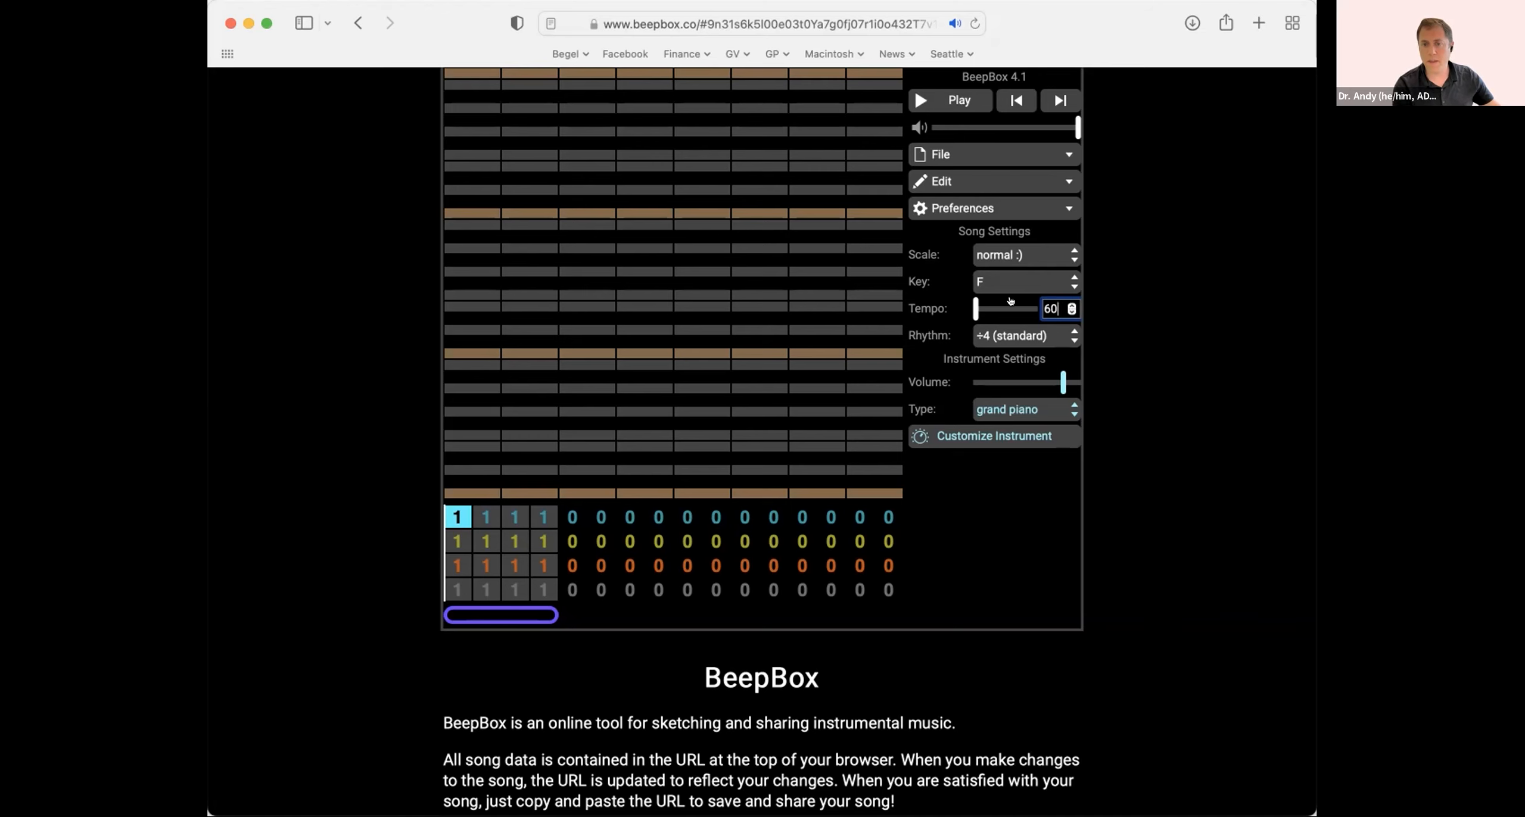
click(984, 412)
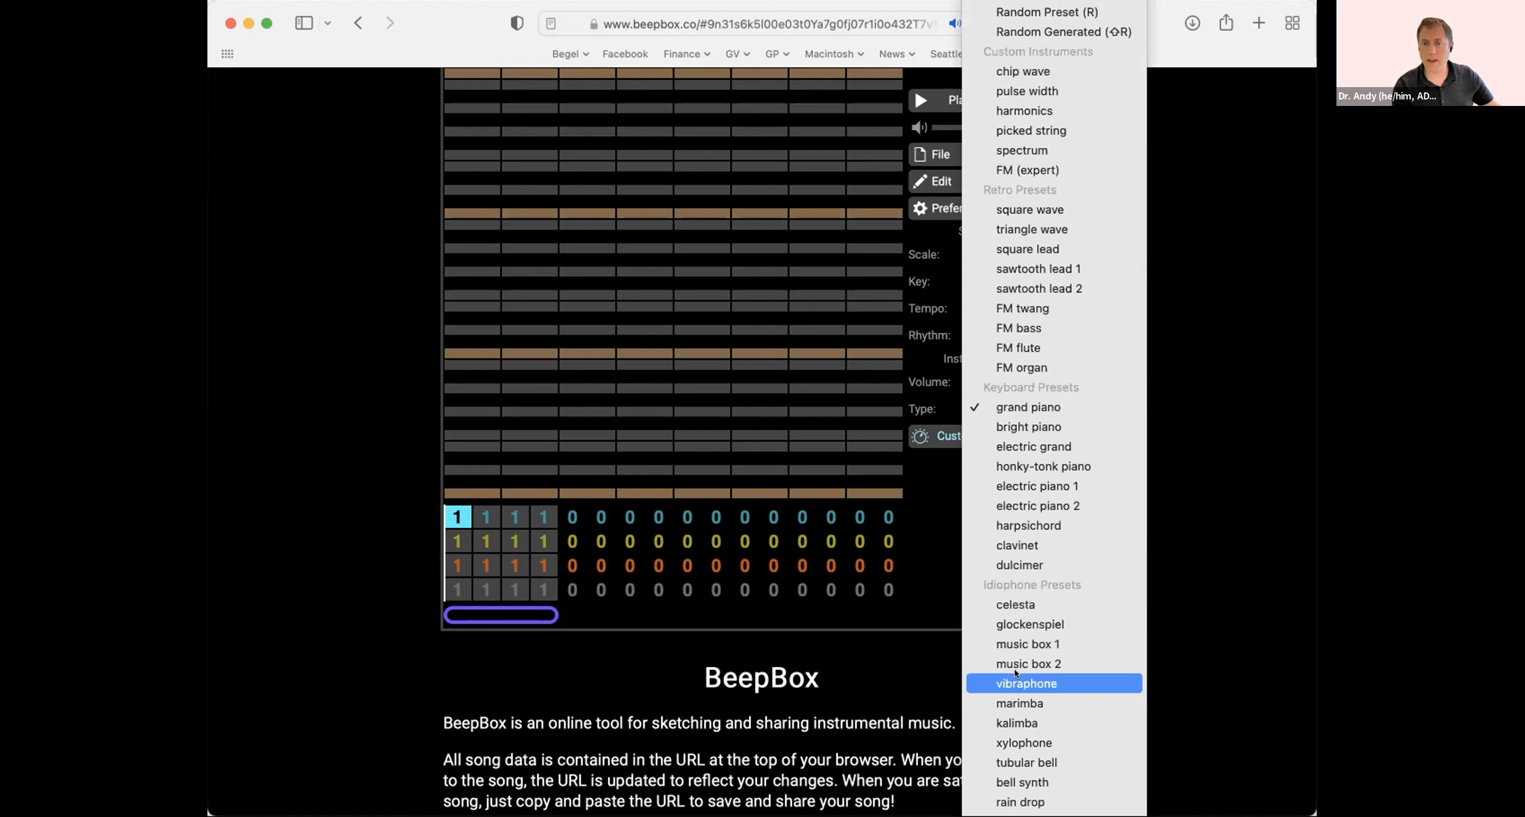
click(1018, 406)
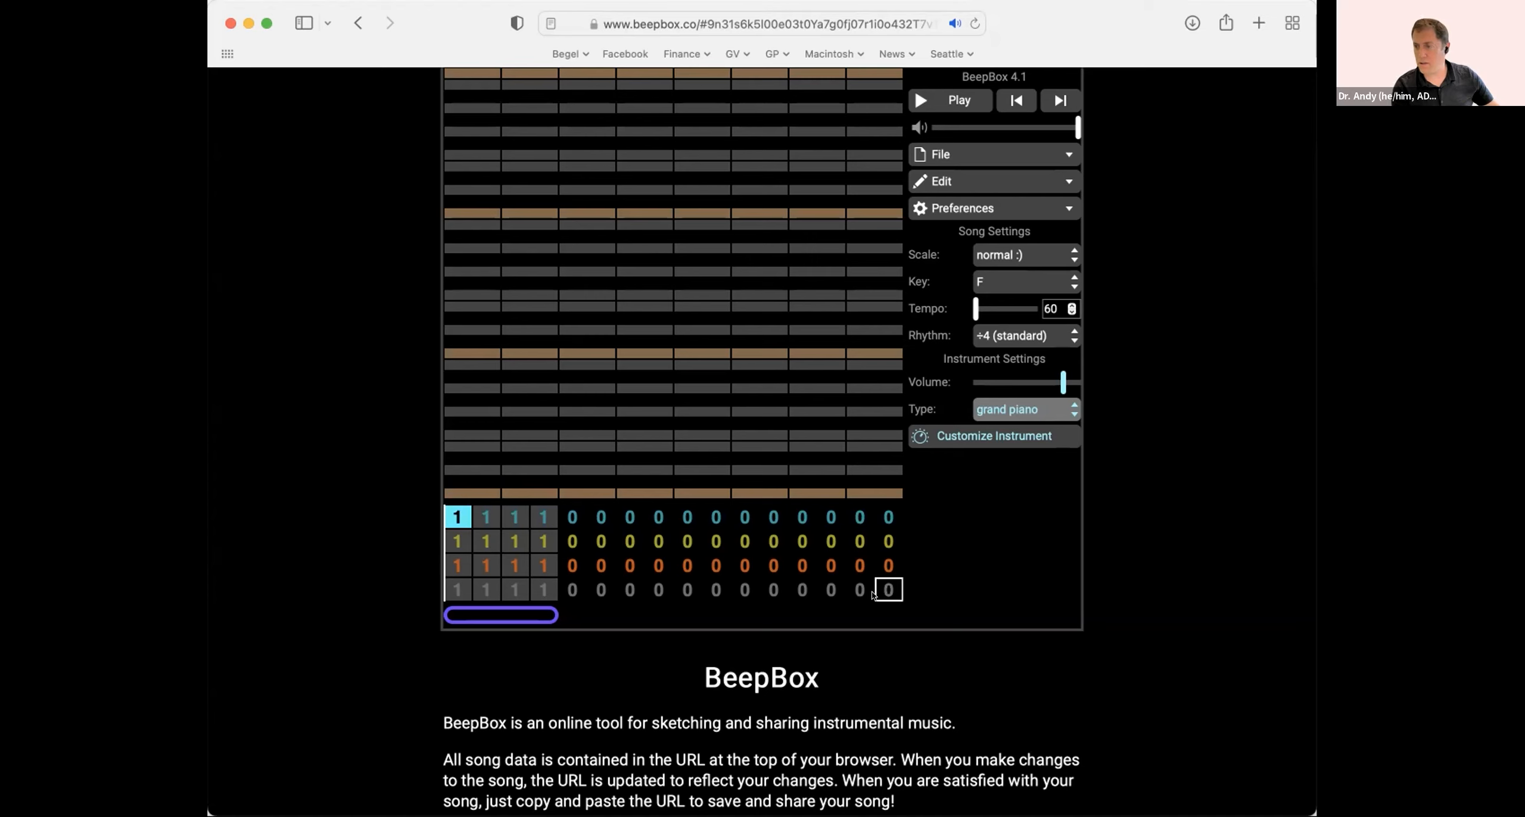
- Set the pattern number to 0 in bars 2, 3 and 4 of the first (blue) channel
click(479, 517)
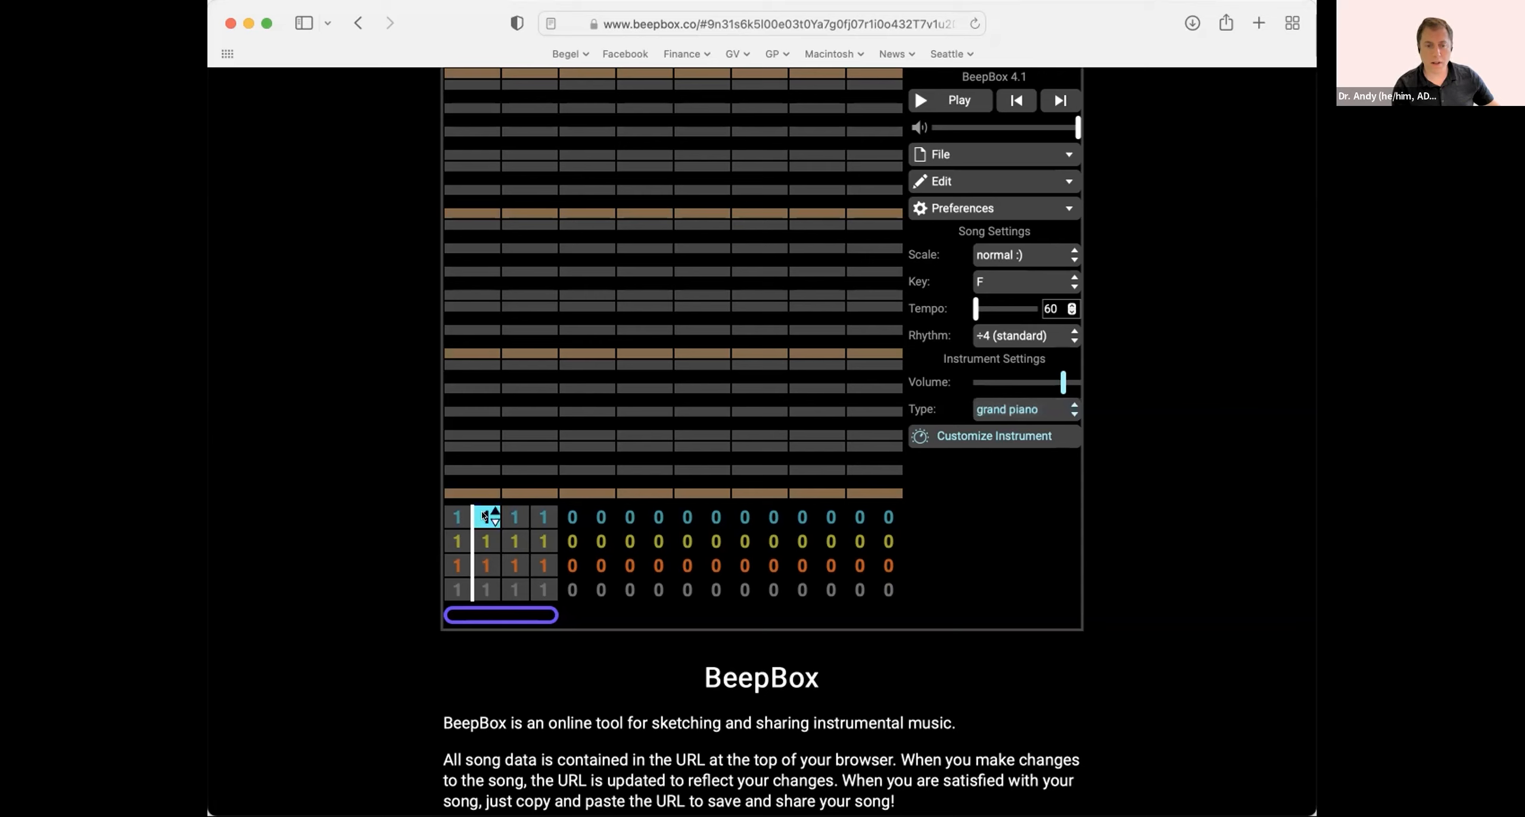
click(492, 521)
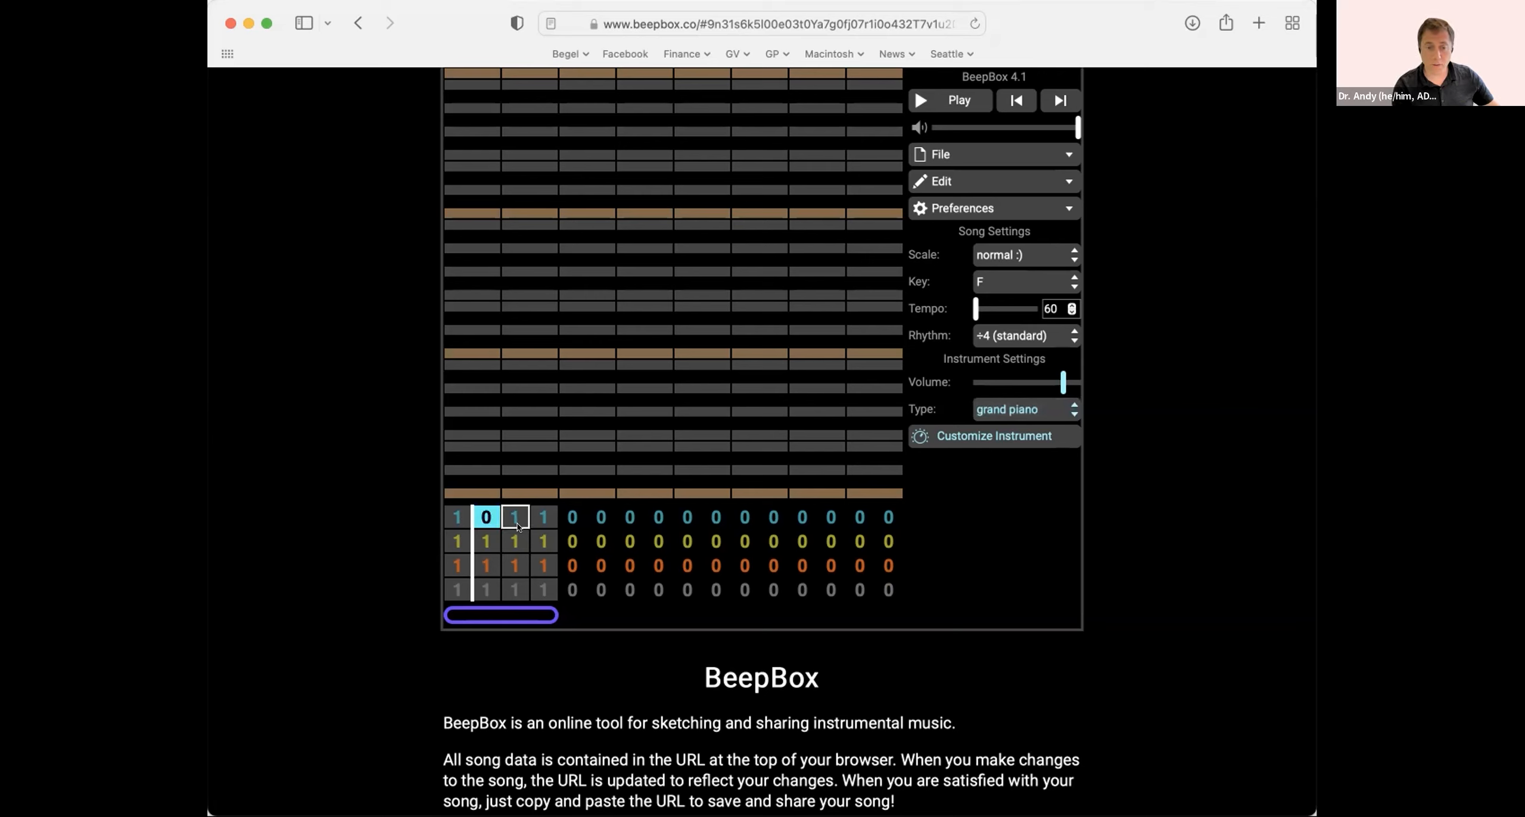
click(517, 525)
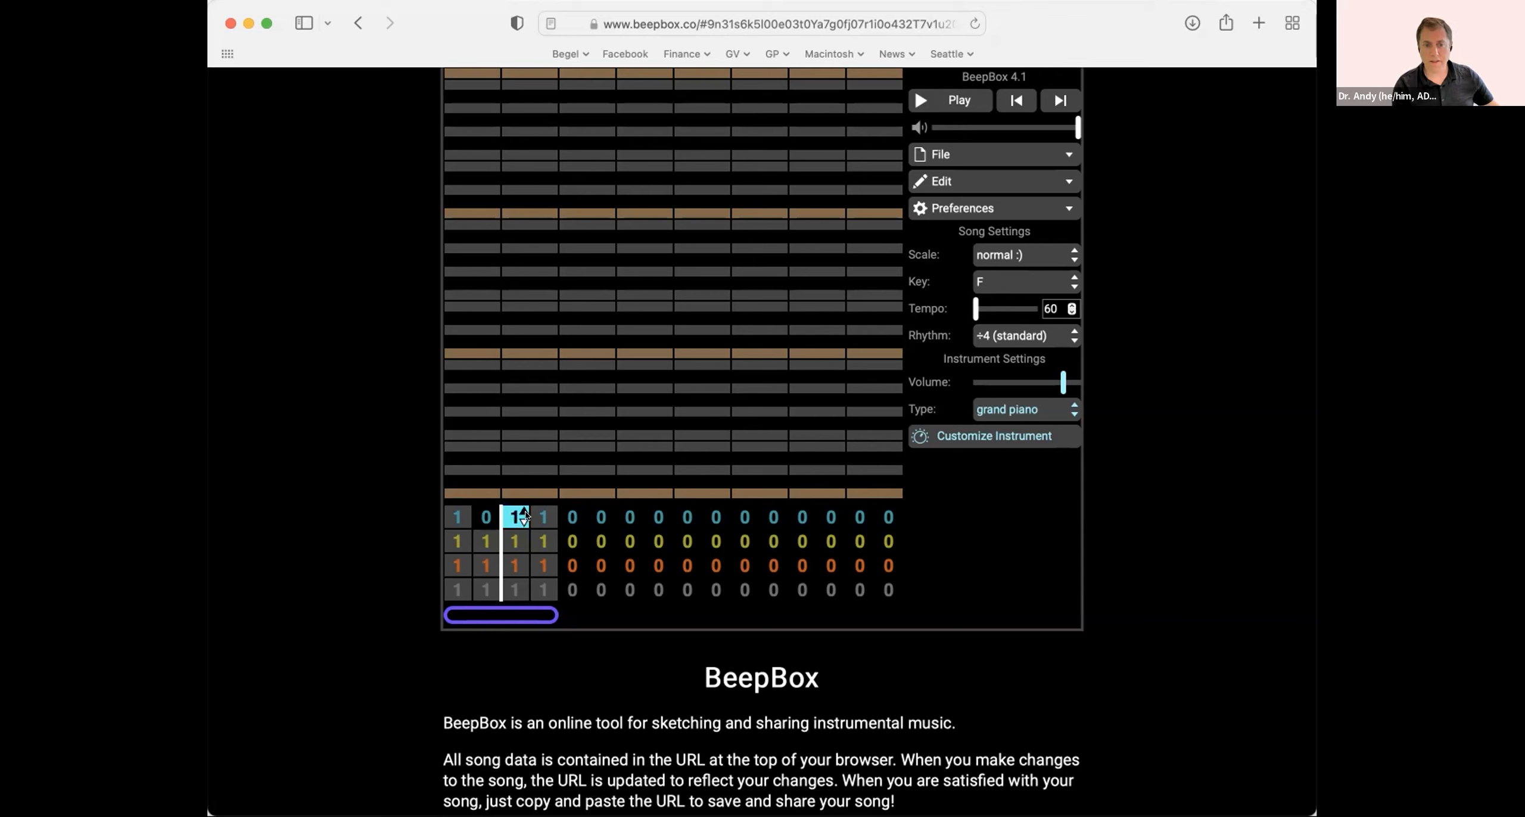
click(524, 522)
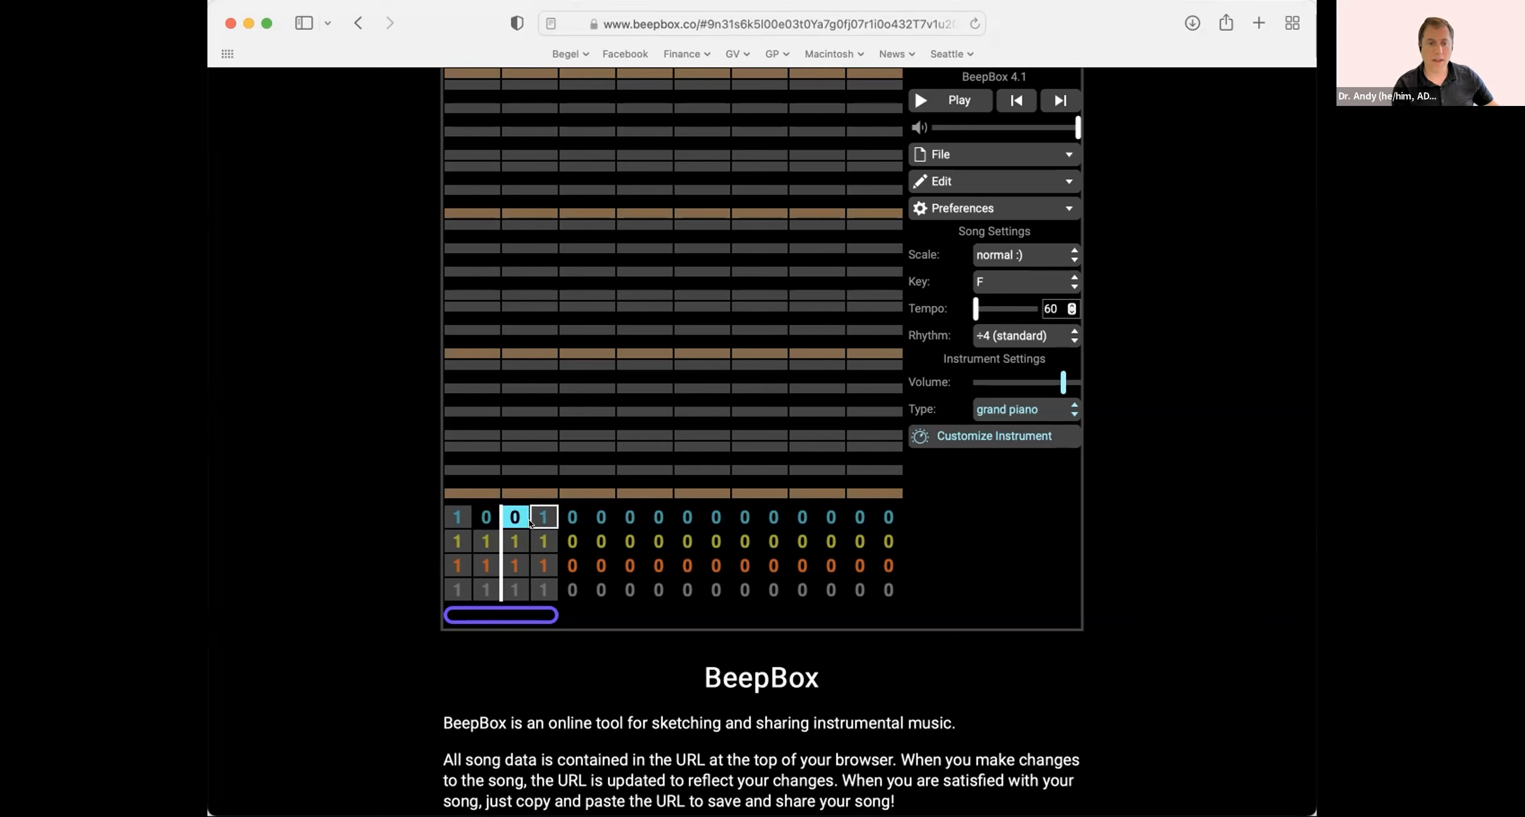
click(534, 518)
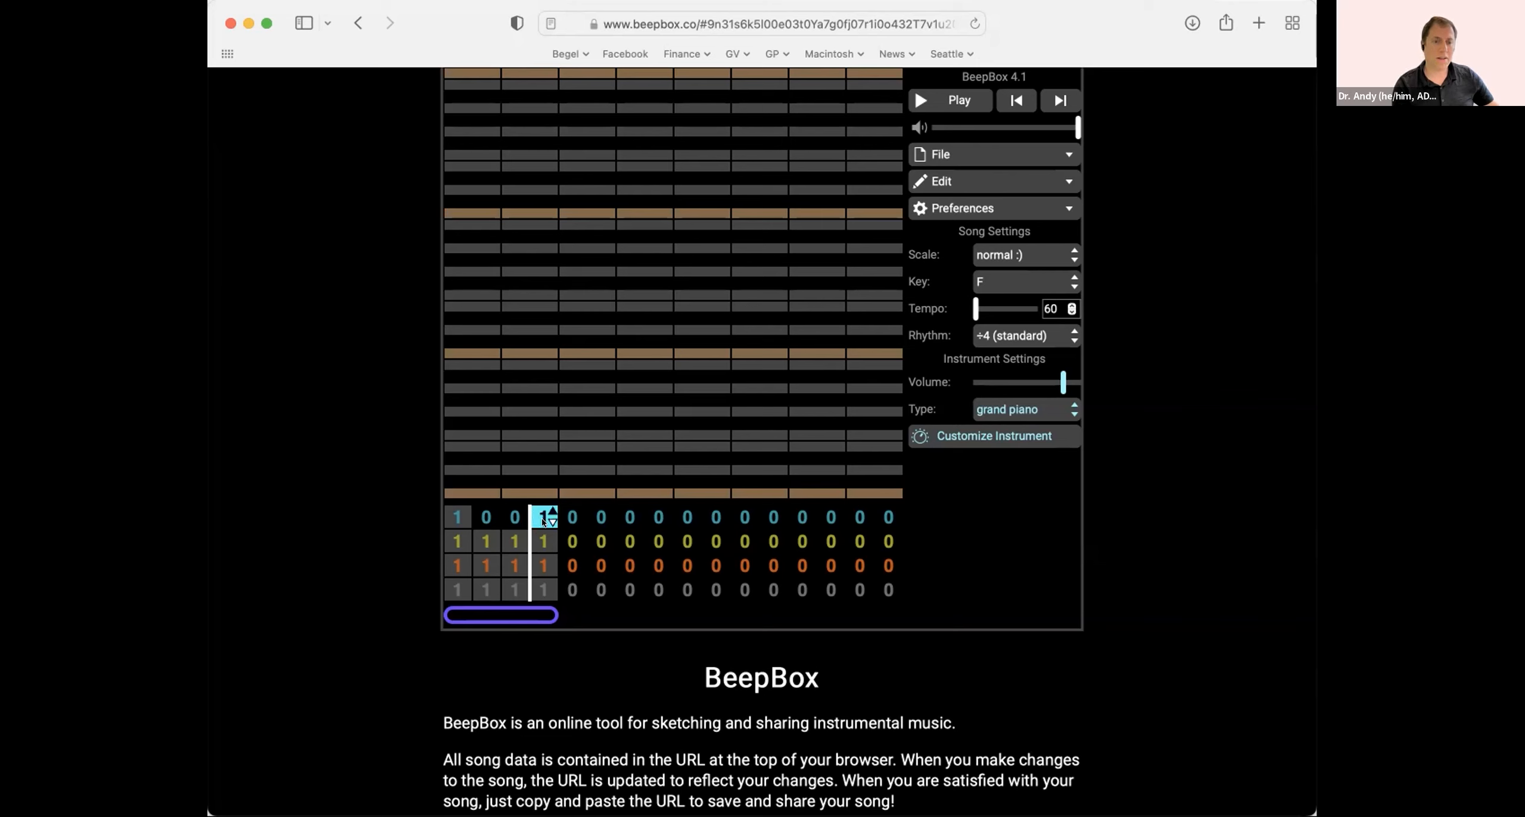
click(549, 522)
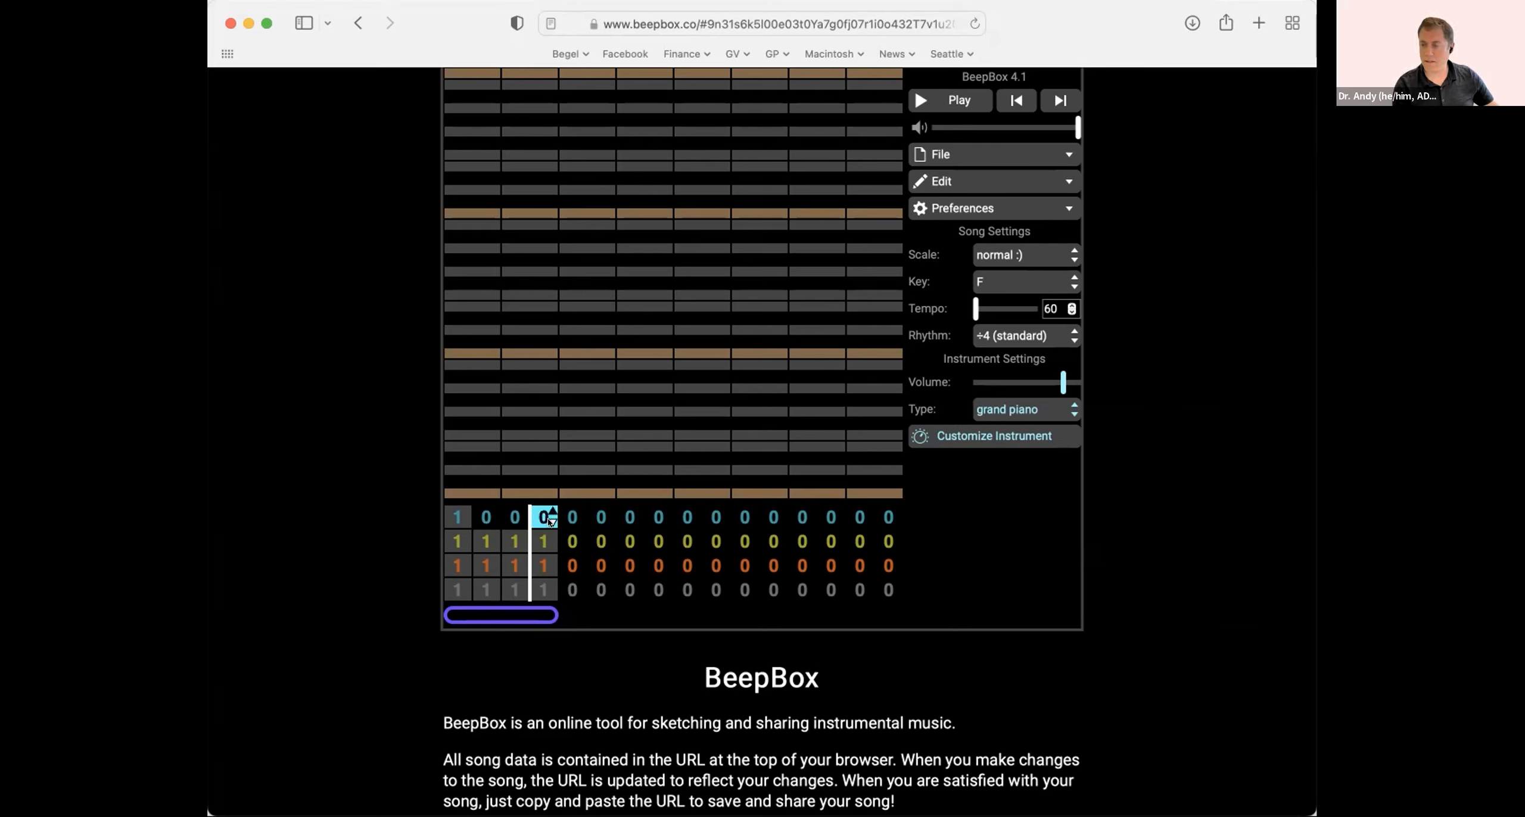
- Set the pattern number to 0 in bars 2, 3 and 4 of the second (yellow) channel
click(486, 539)
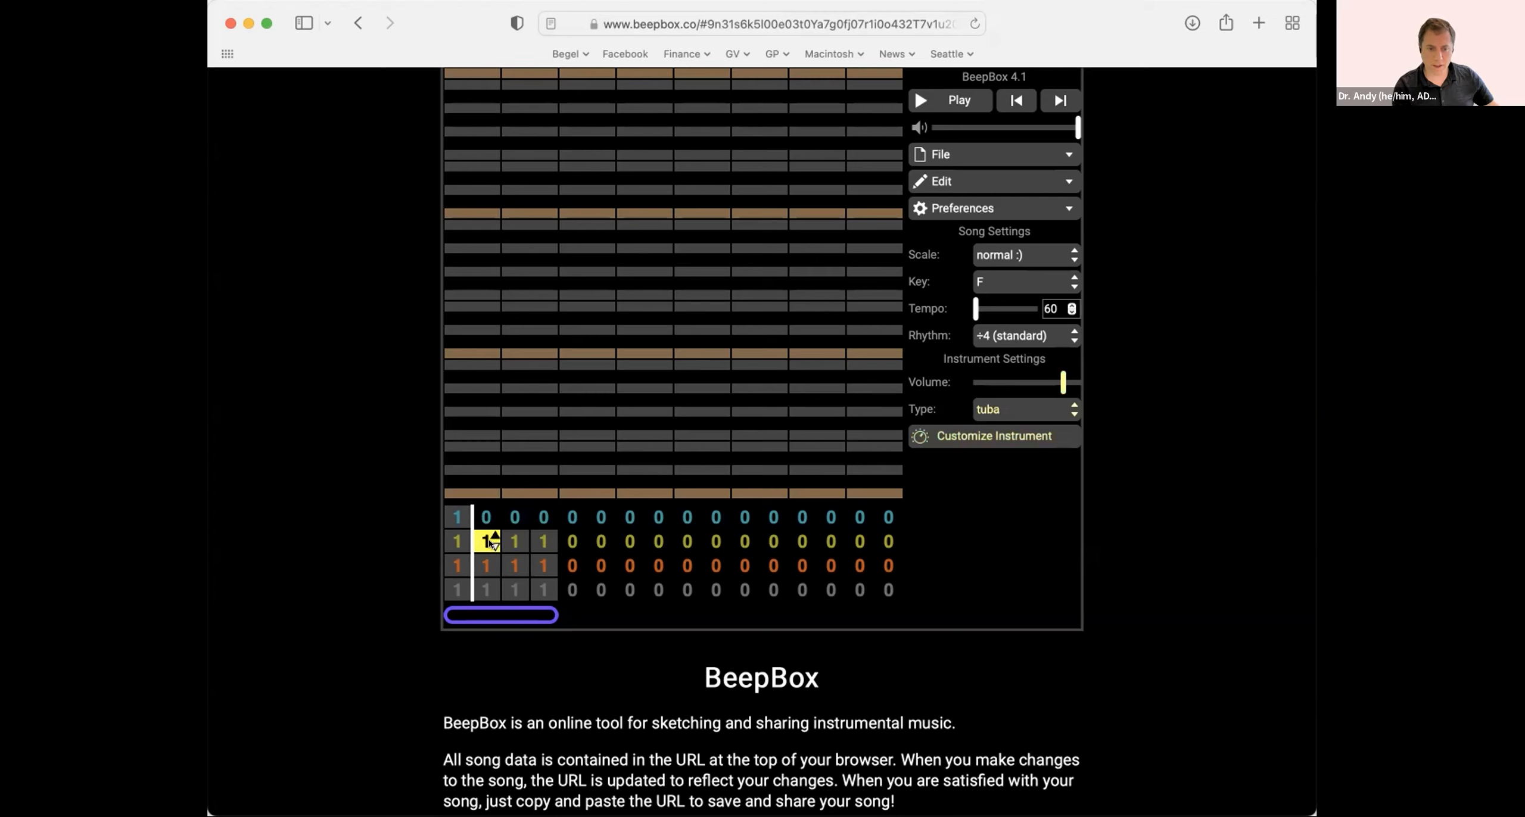
click(492, 544)
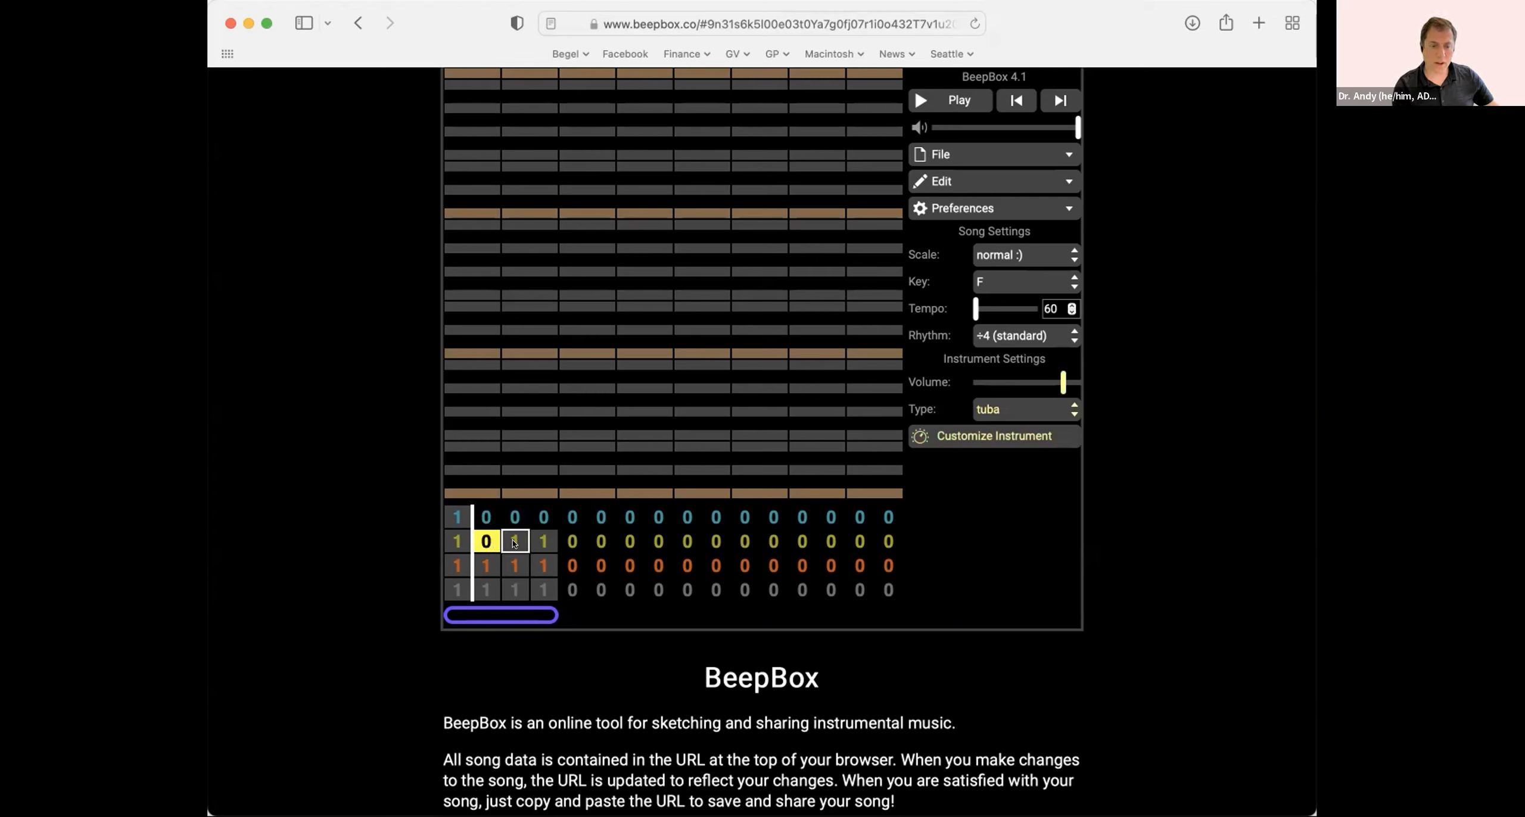
click(513, 542)
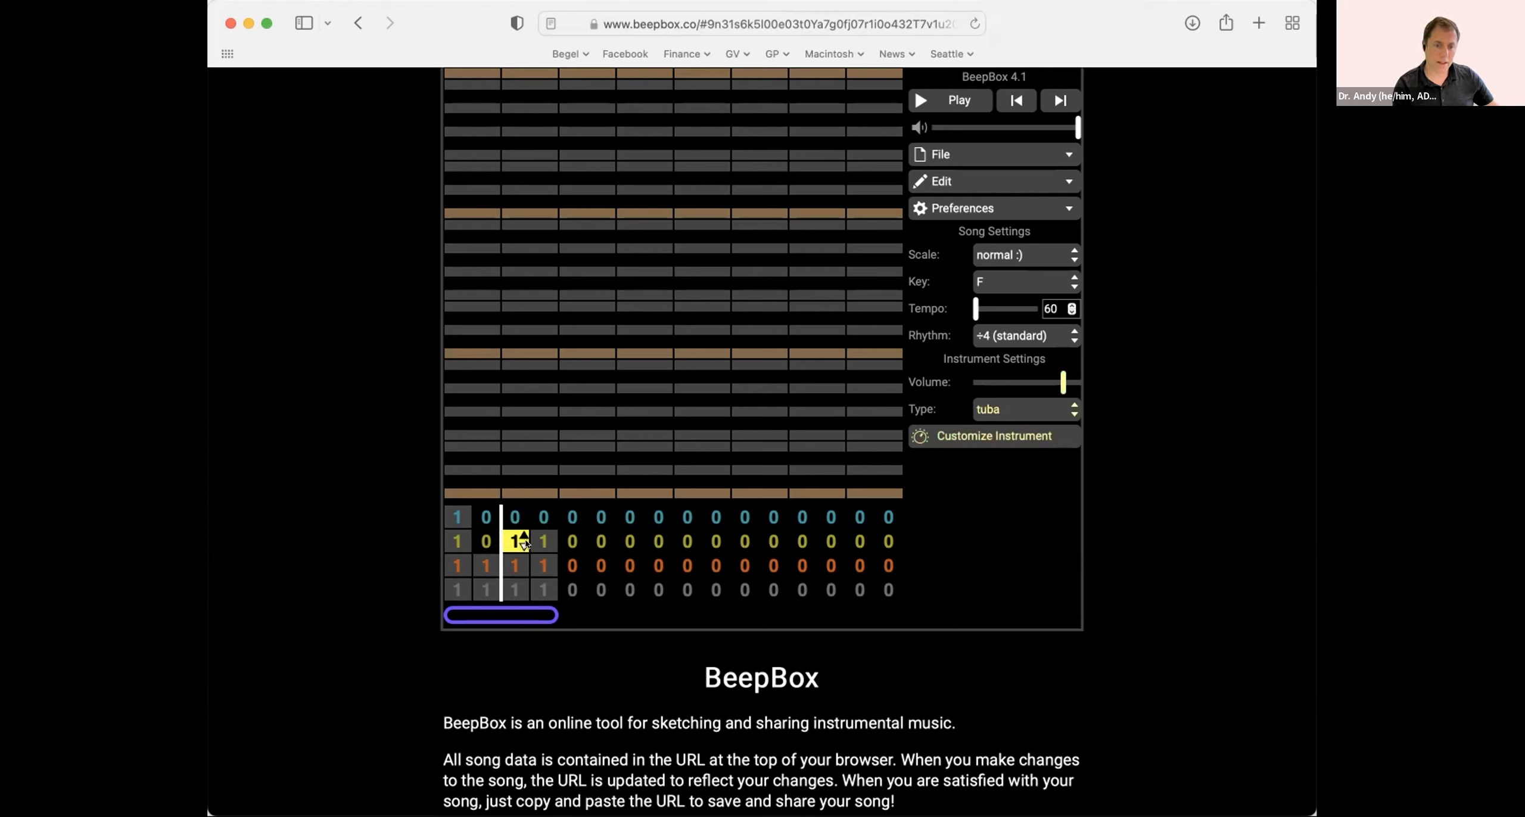
click(525, 544)
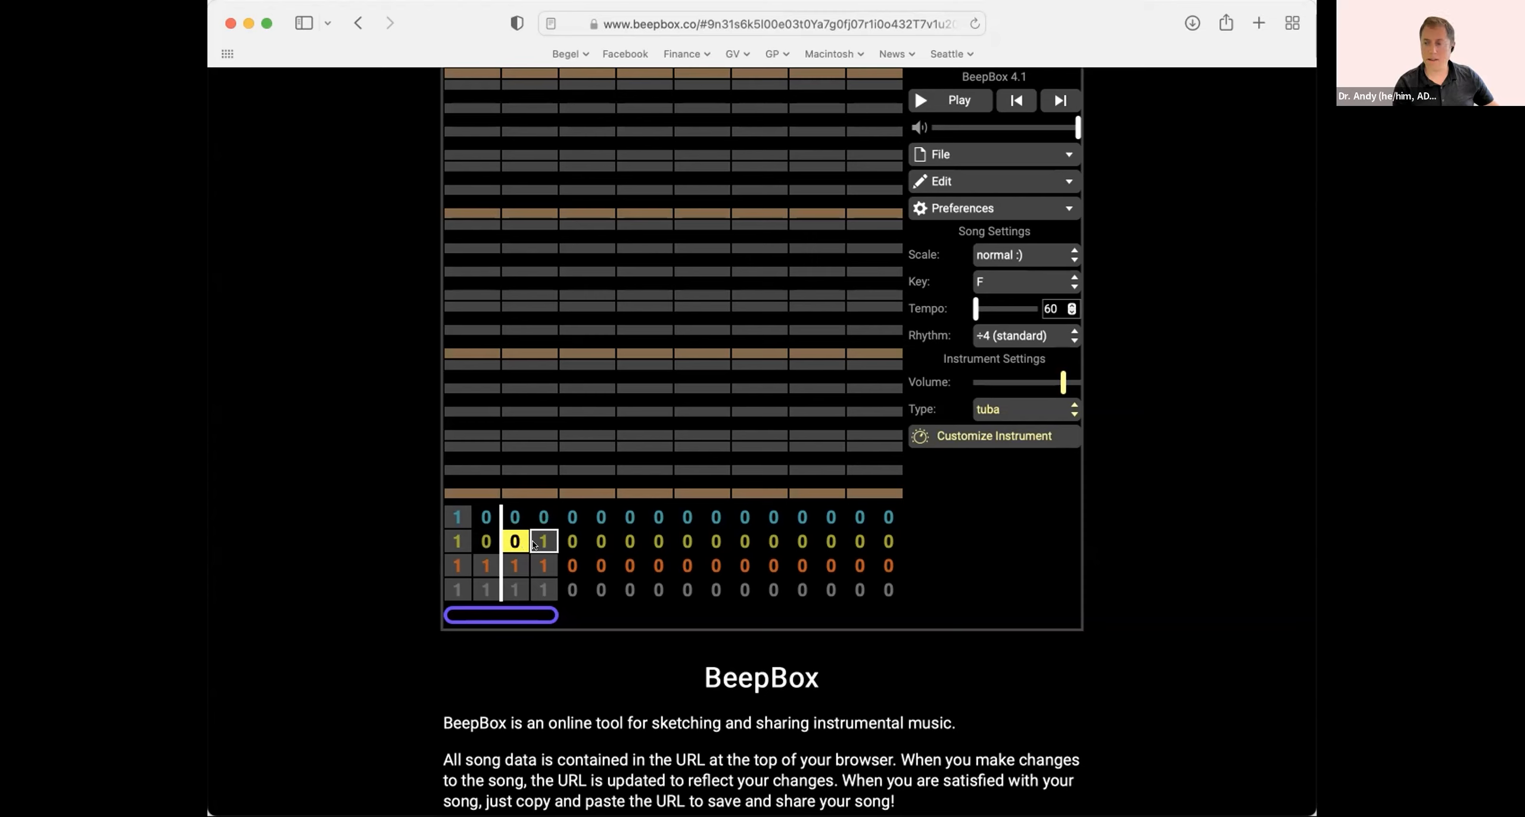
click(536, 543)
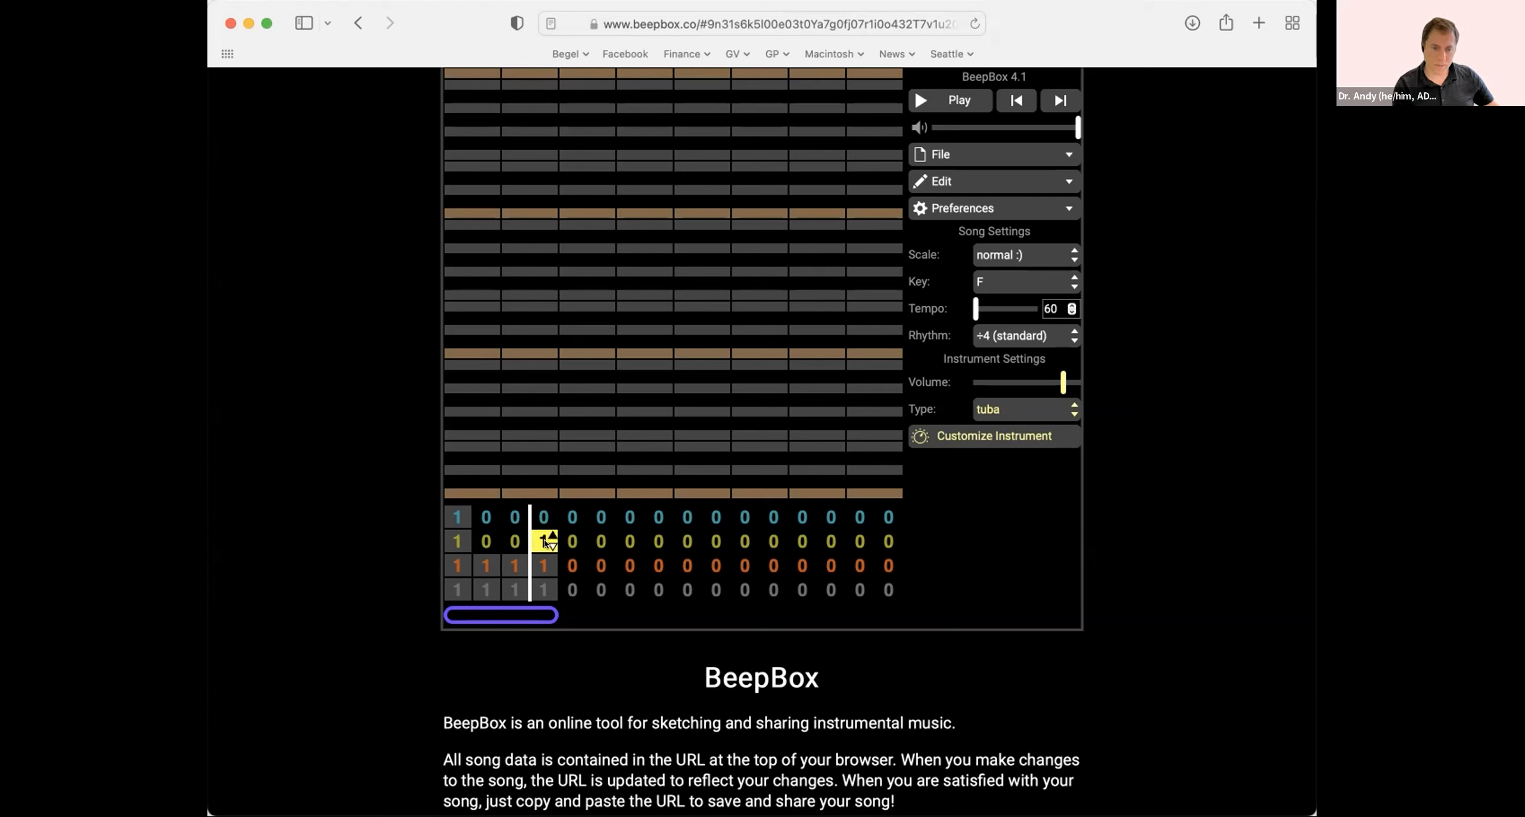
click(549, 544)
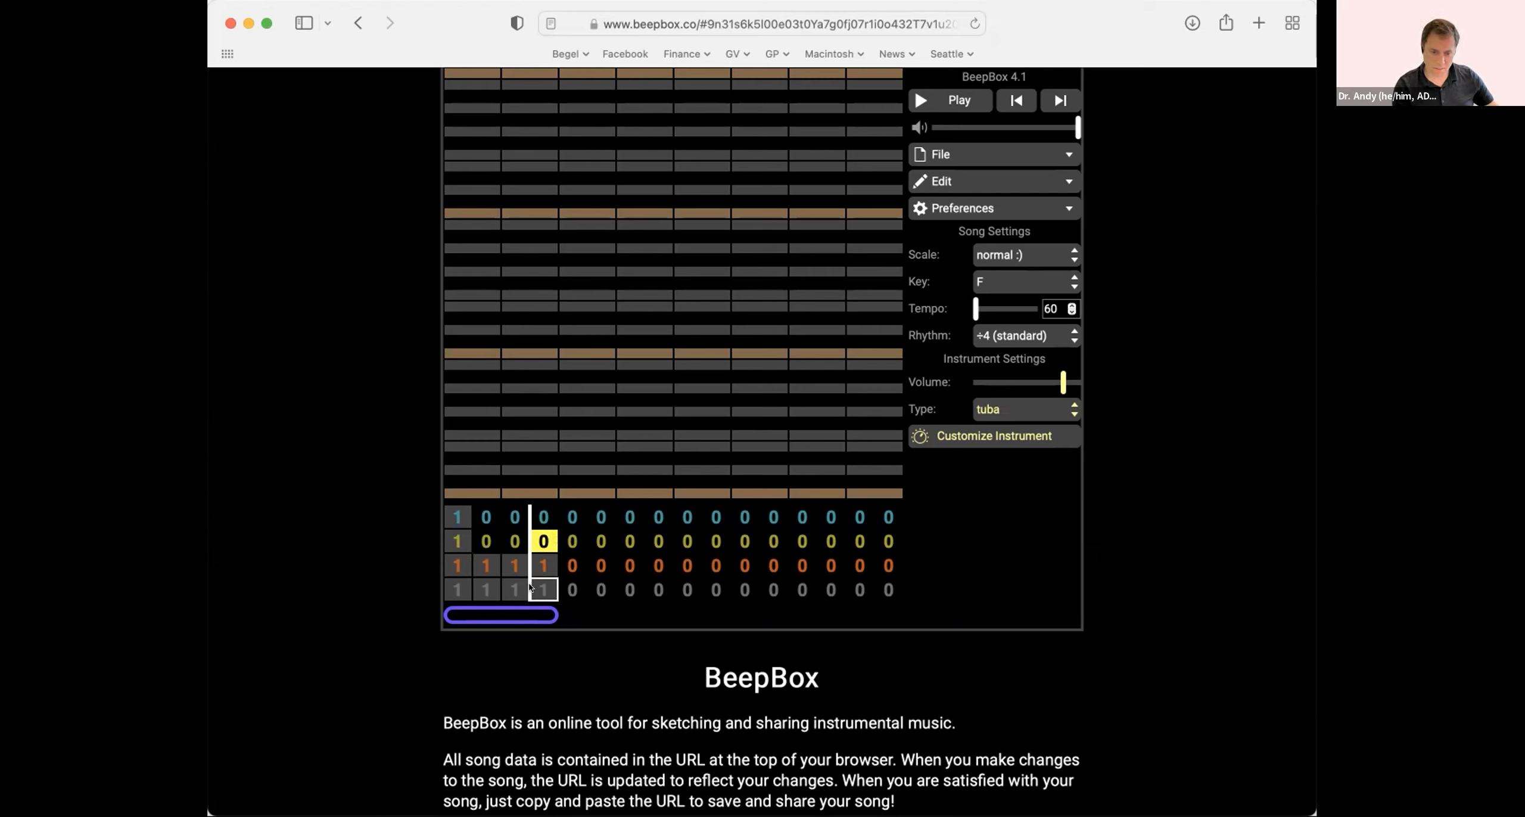
- Set the pattern number to 0 in bars 2, 3 and 4 of the third (orange) and fourth (gray) channels
click(478, 560)
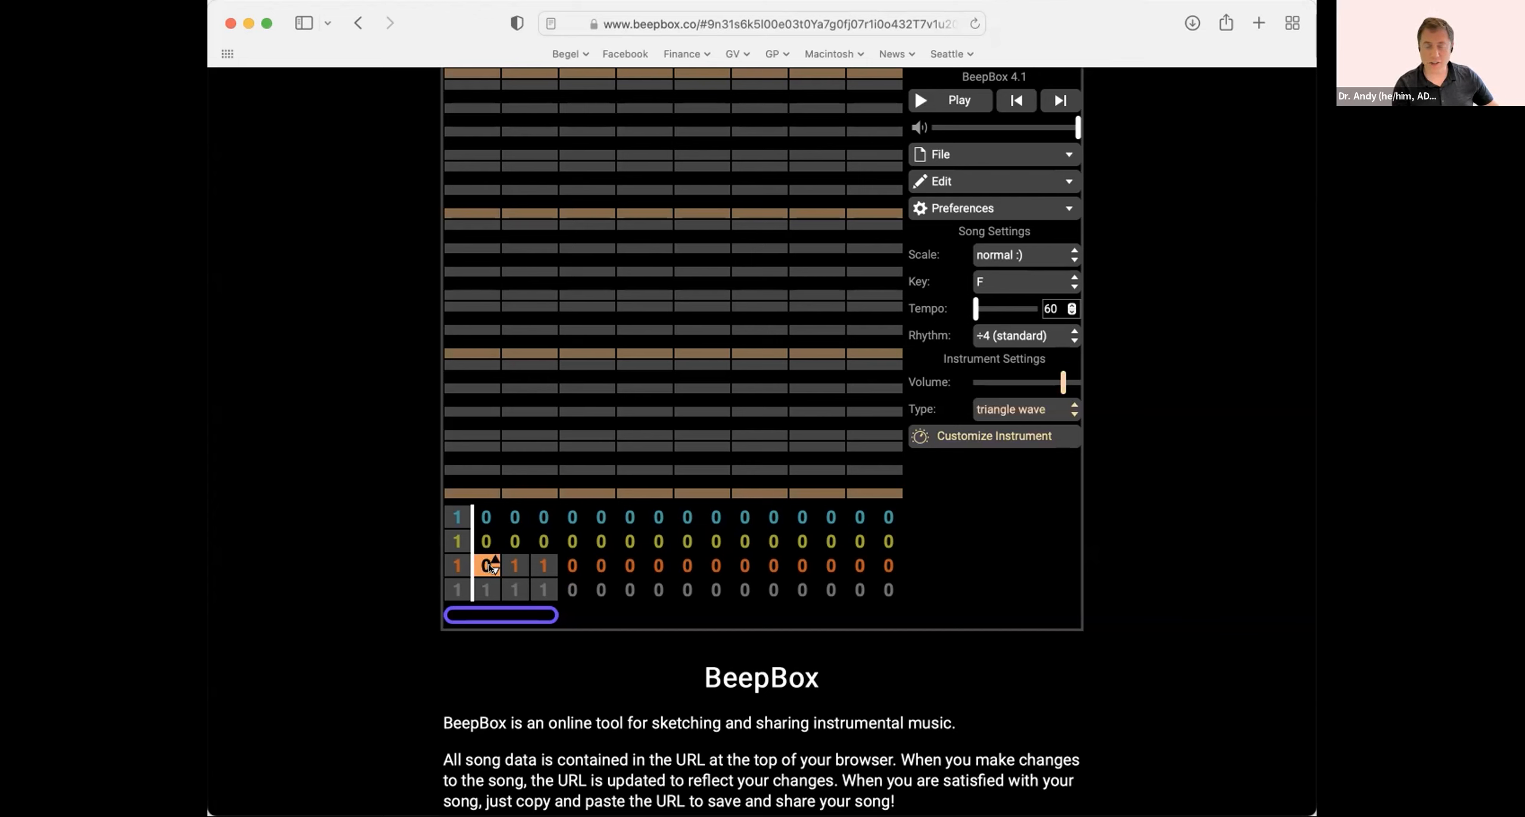
click(510, 563)
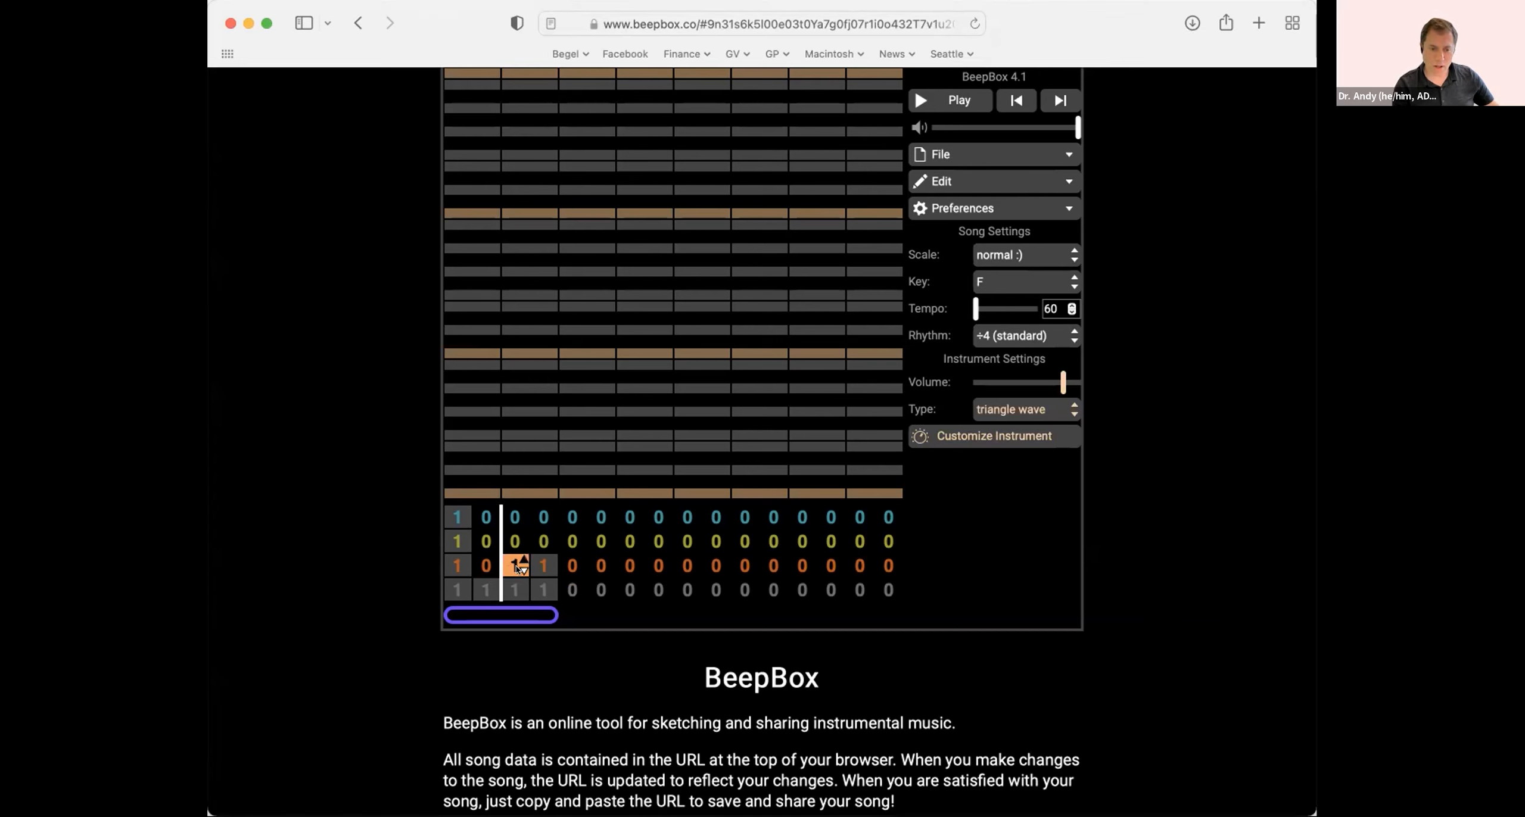
click(521, 570)
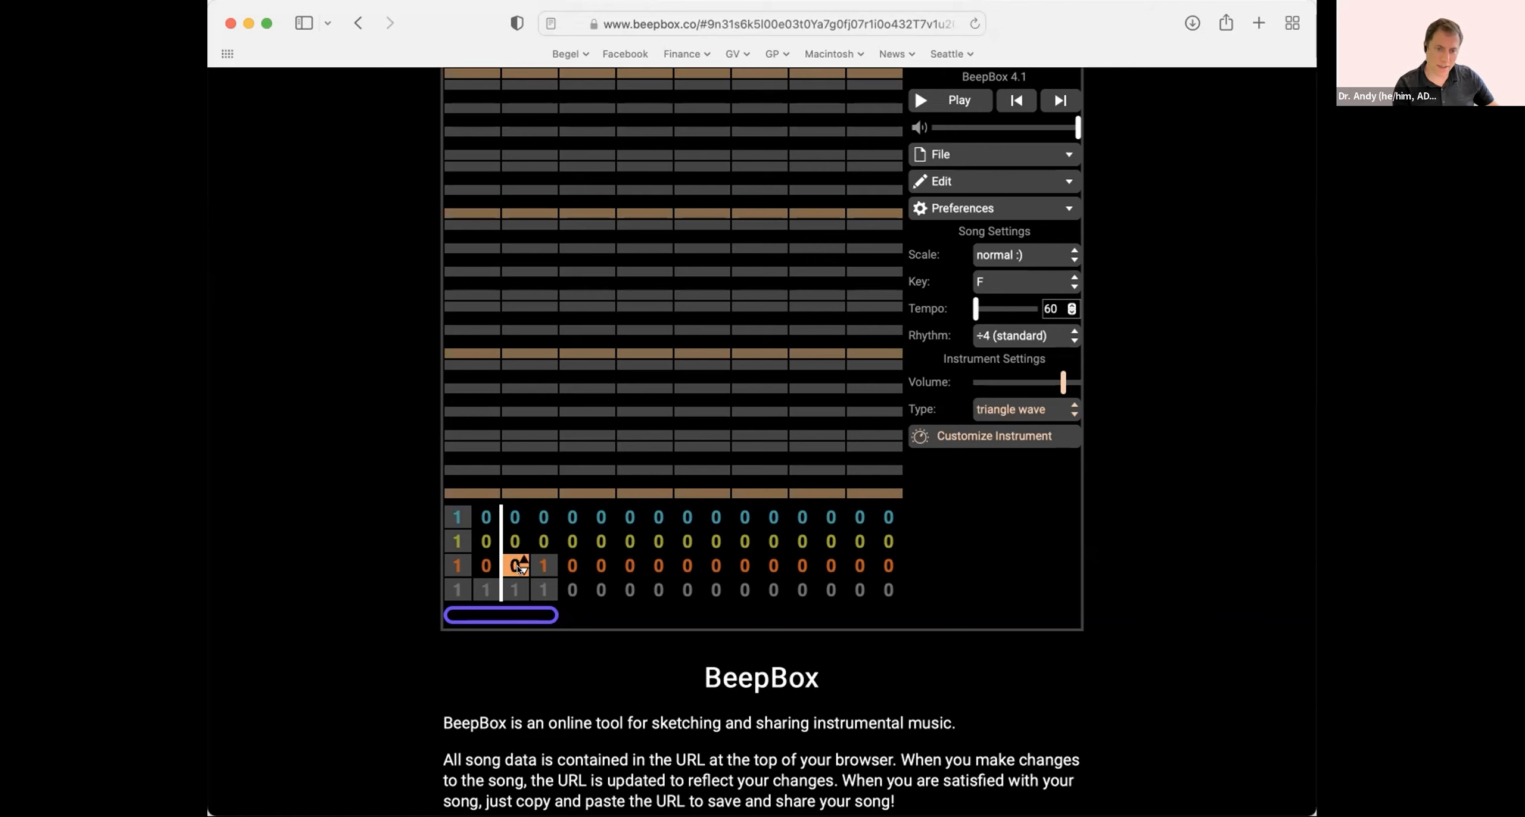
click(541, 567)
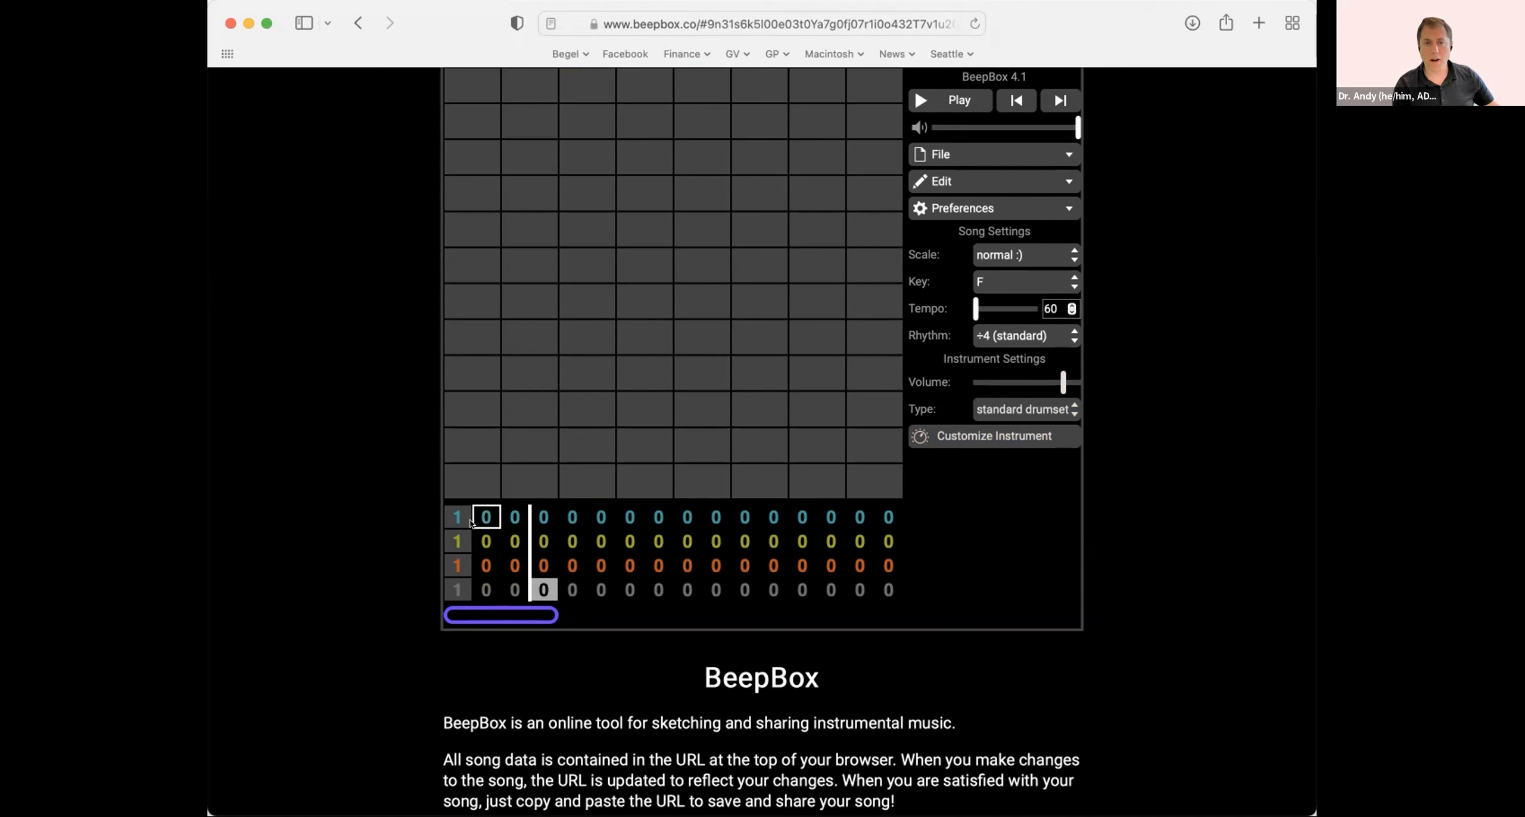
- Select bar 1 of the first (blue) channel, keeping its pattern number at 1
click(470, 521)
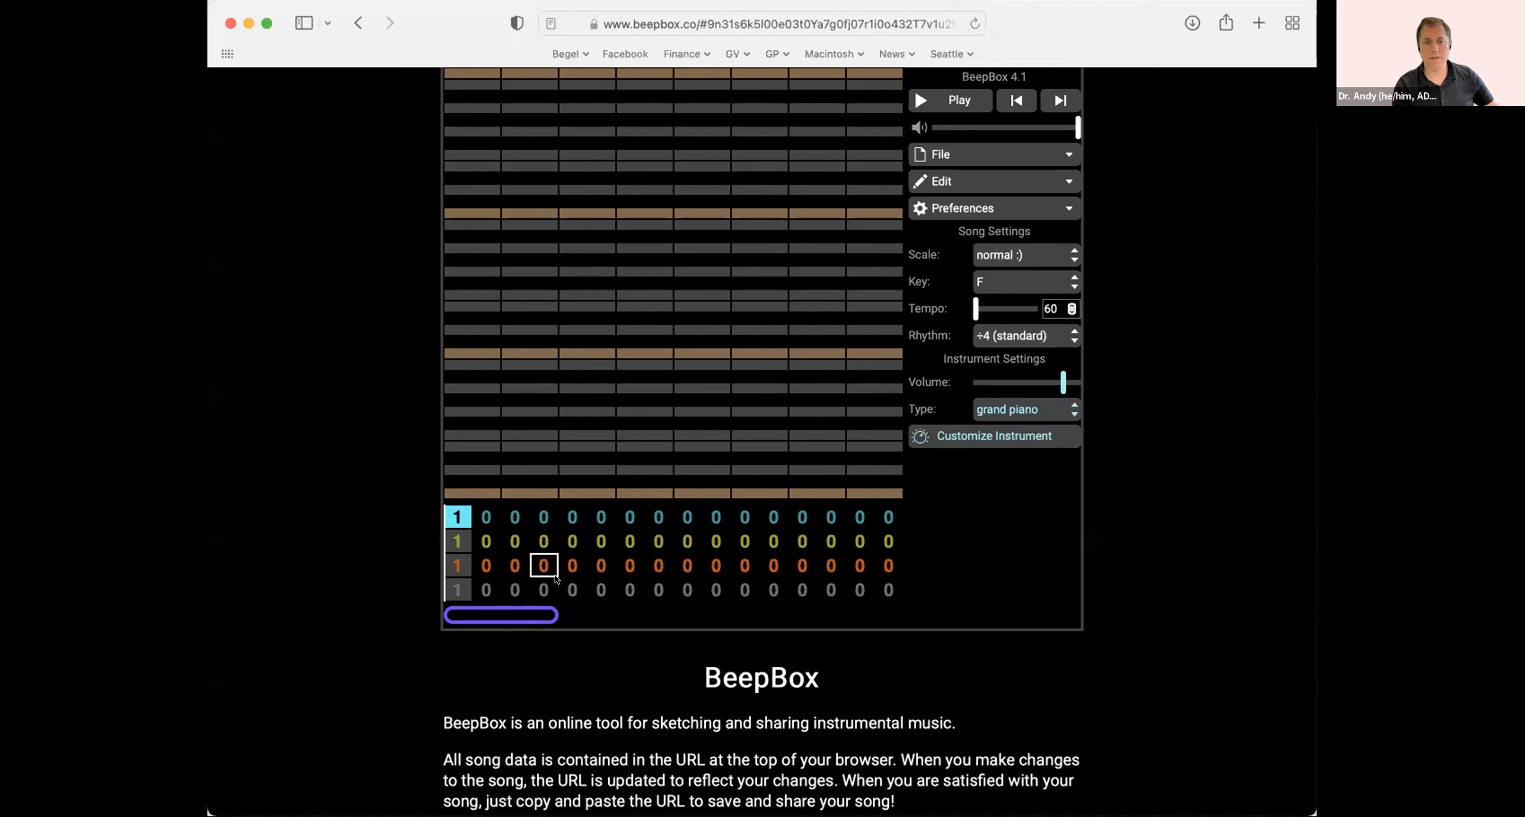
click(462, 521)
click(459, 519)
click(462, 522)
click(462, 521)
click(462, 522)
click(463, 522)
click(462, 522)
click(462, 522)
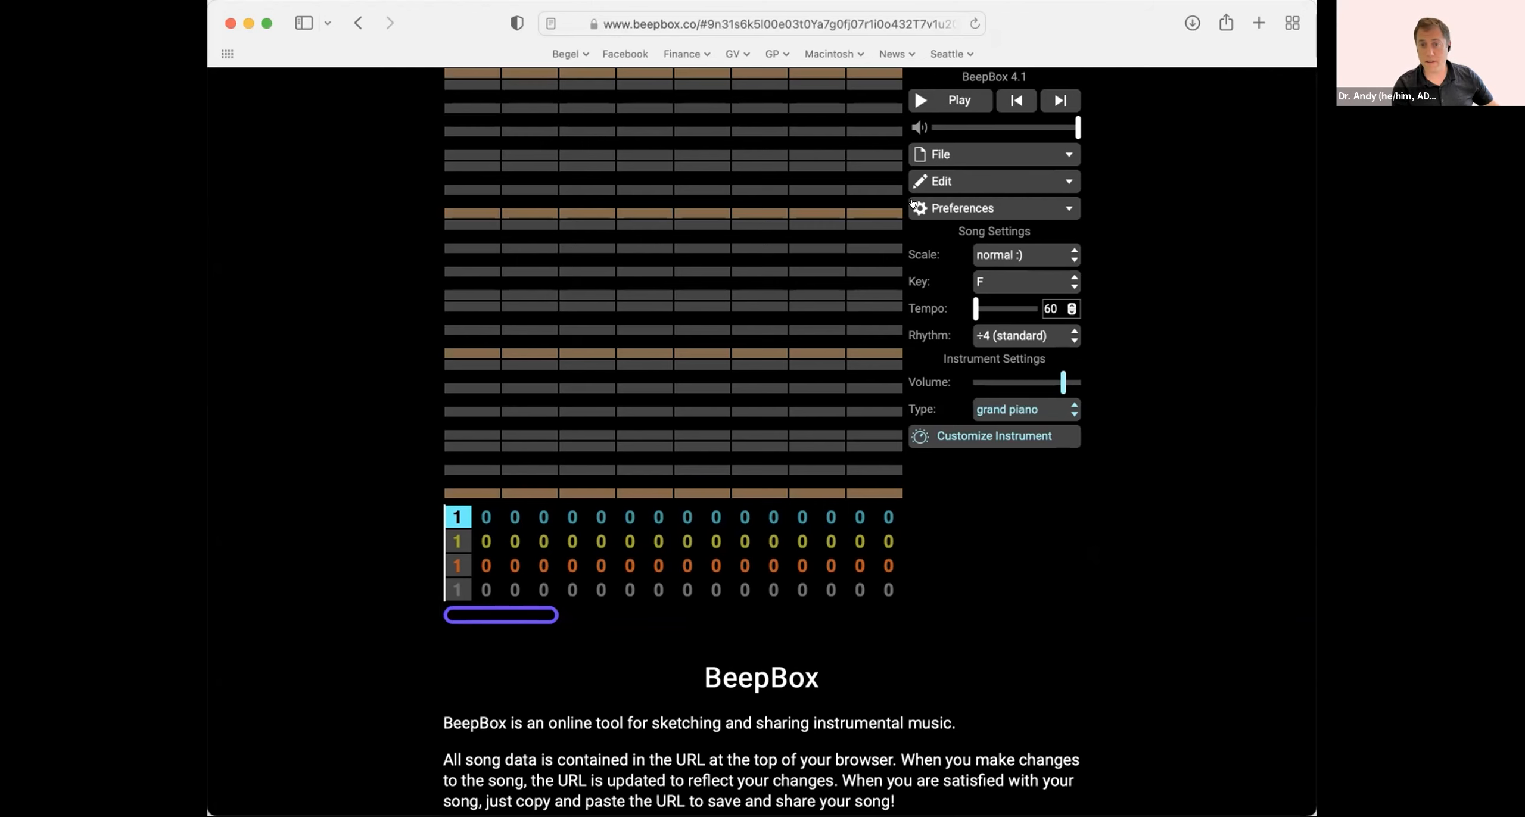
- Enable the preferences Show Piano Keys and Highlight "Fifth" of Song Key
click(1042, 205)
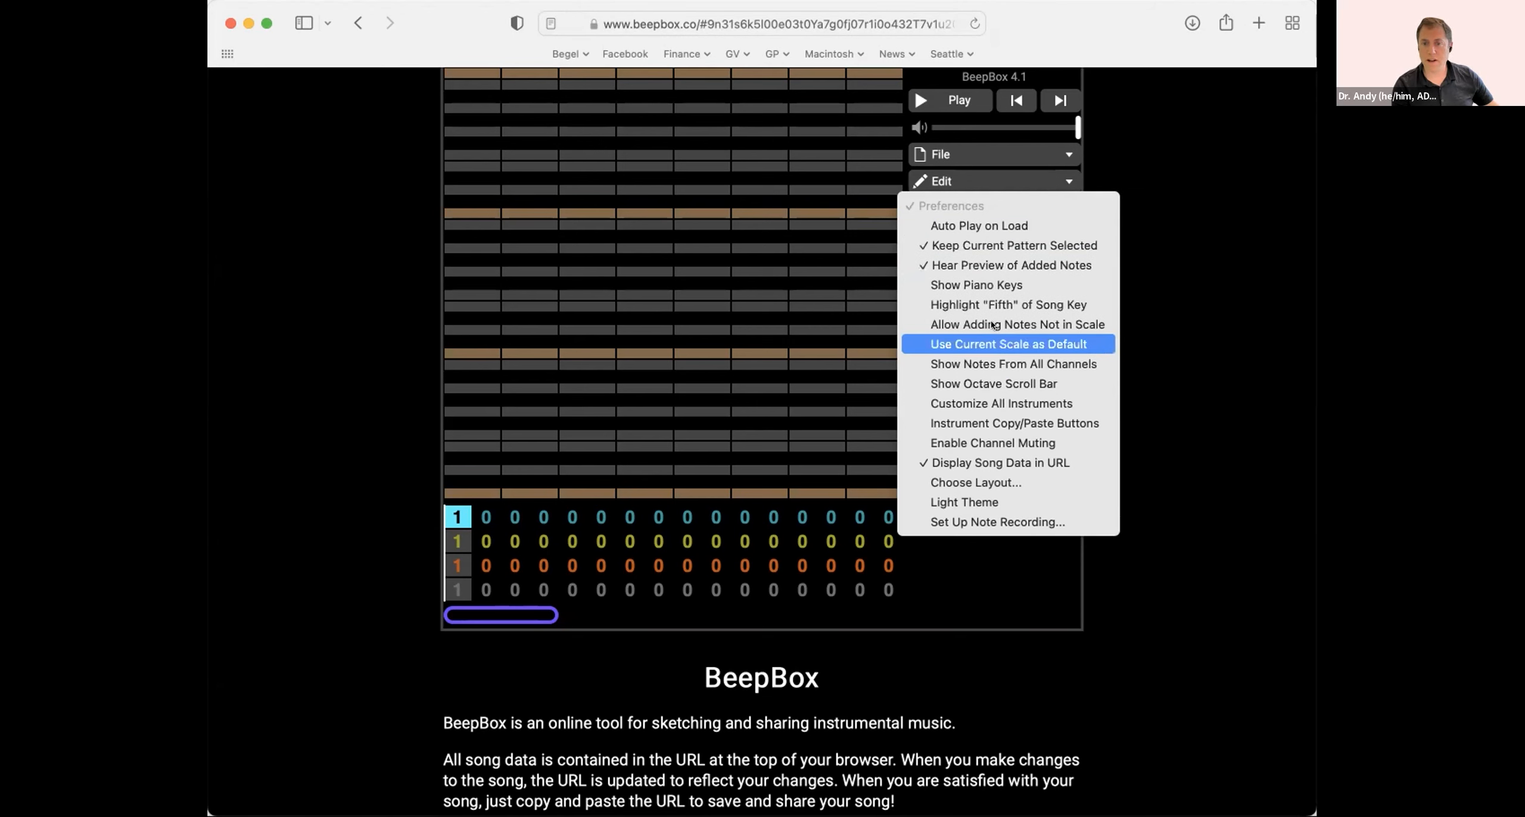
click(977, 282)
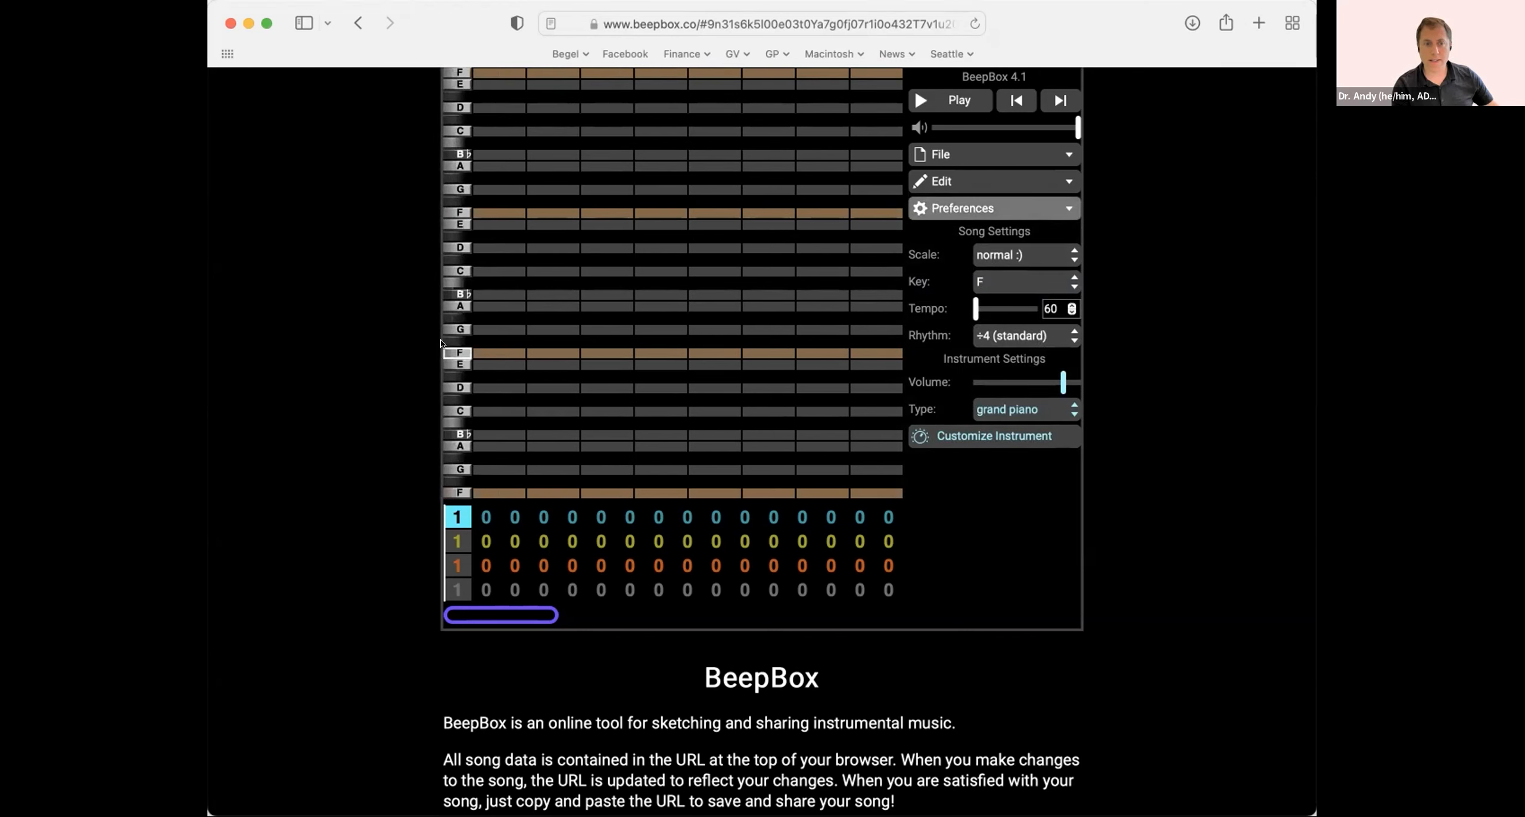
click(978, 201)
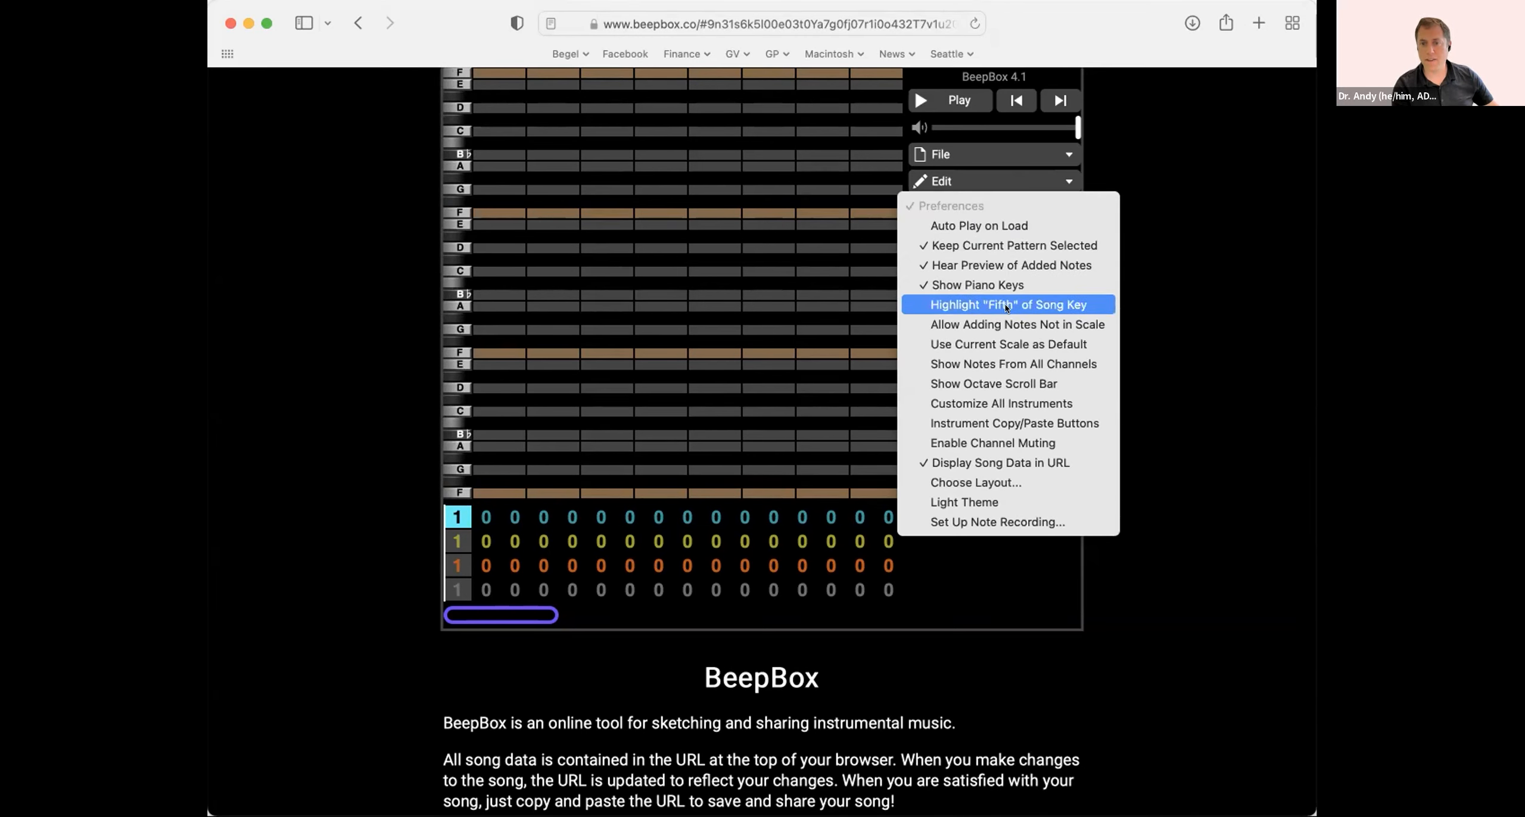
click(1058, 305)
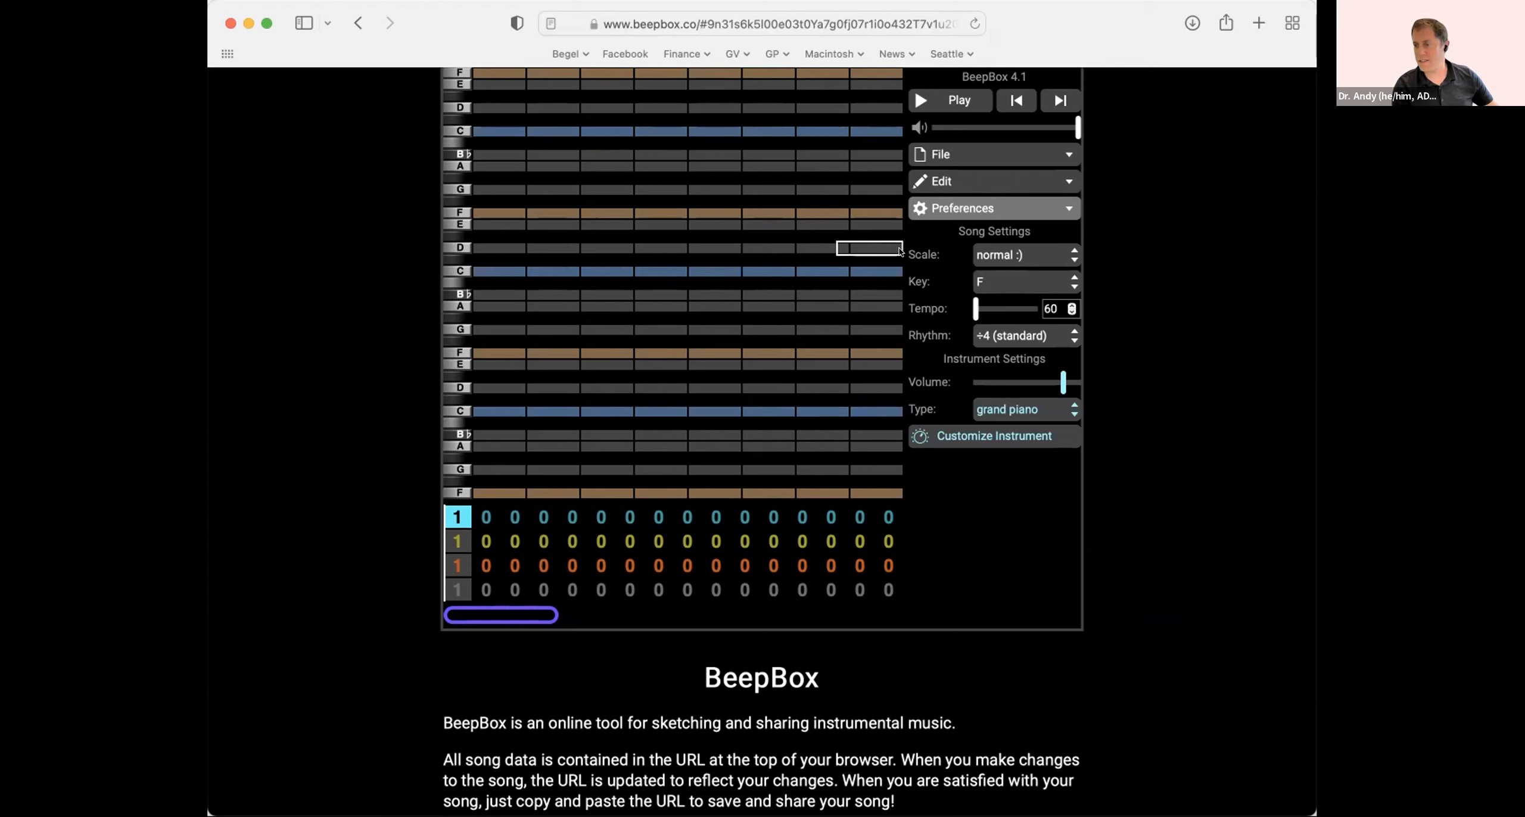
- Check which preferences are enabled, including Show Piano Keys, Highlight "Fifth" of Song Key and Display Song Data in URL
click(940, 212)
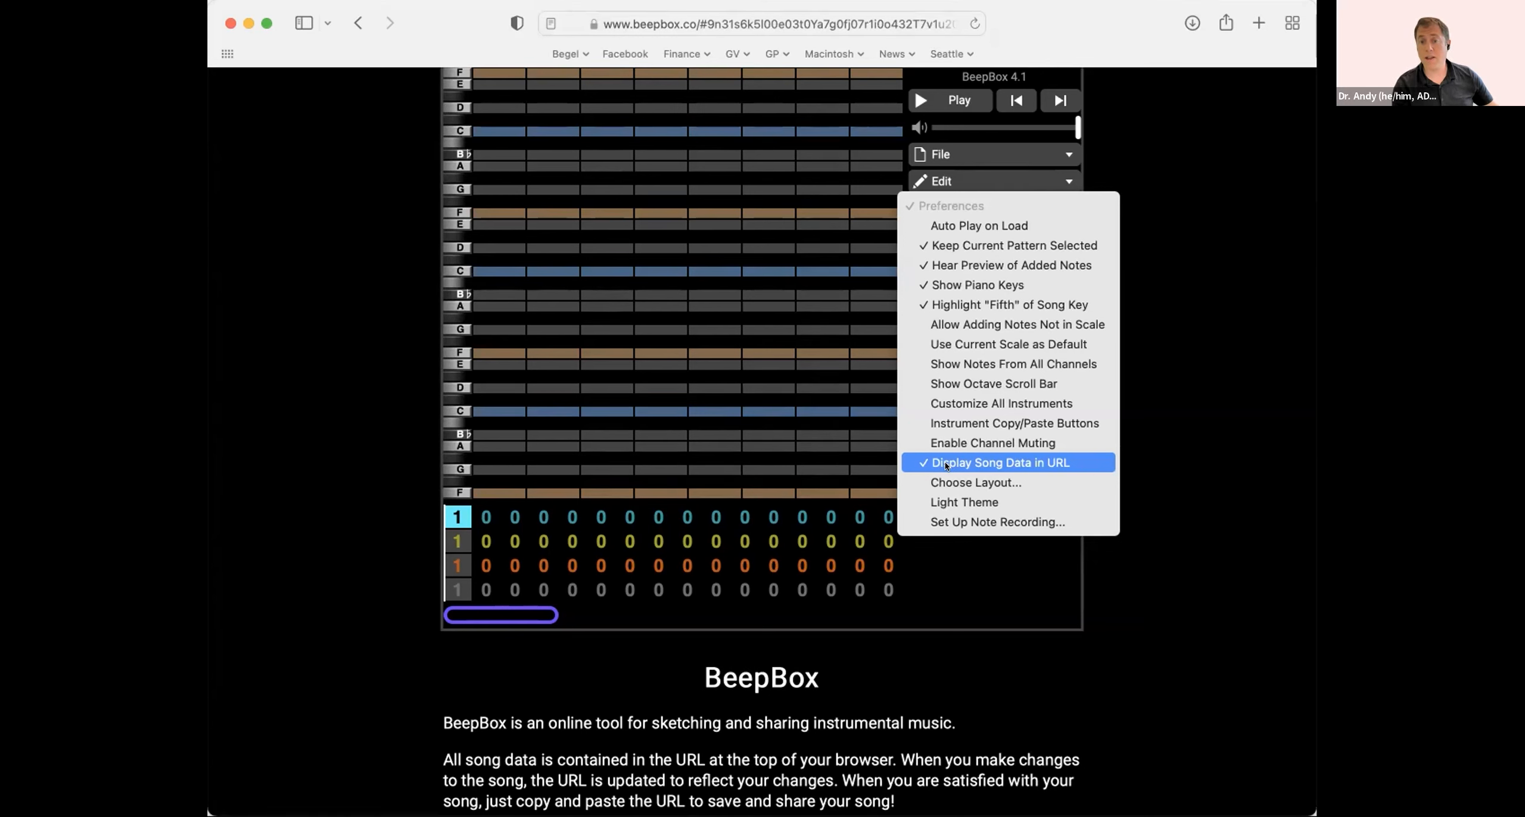
click(1161, 193)
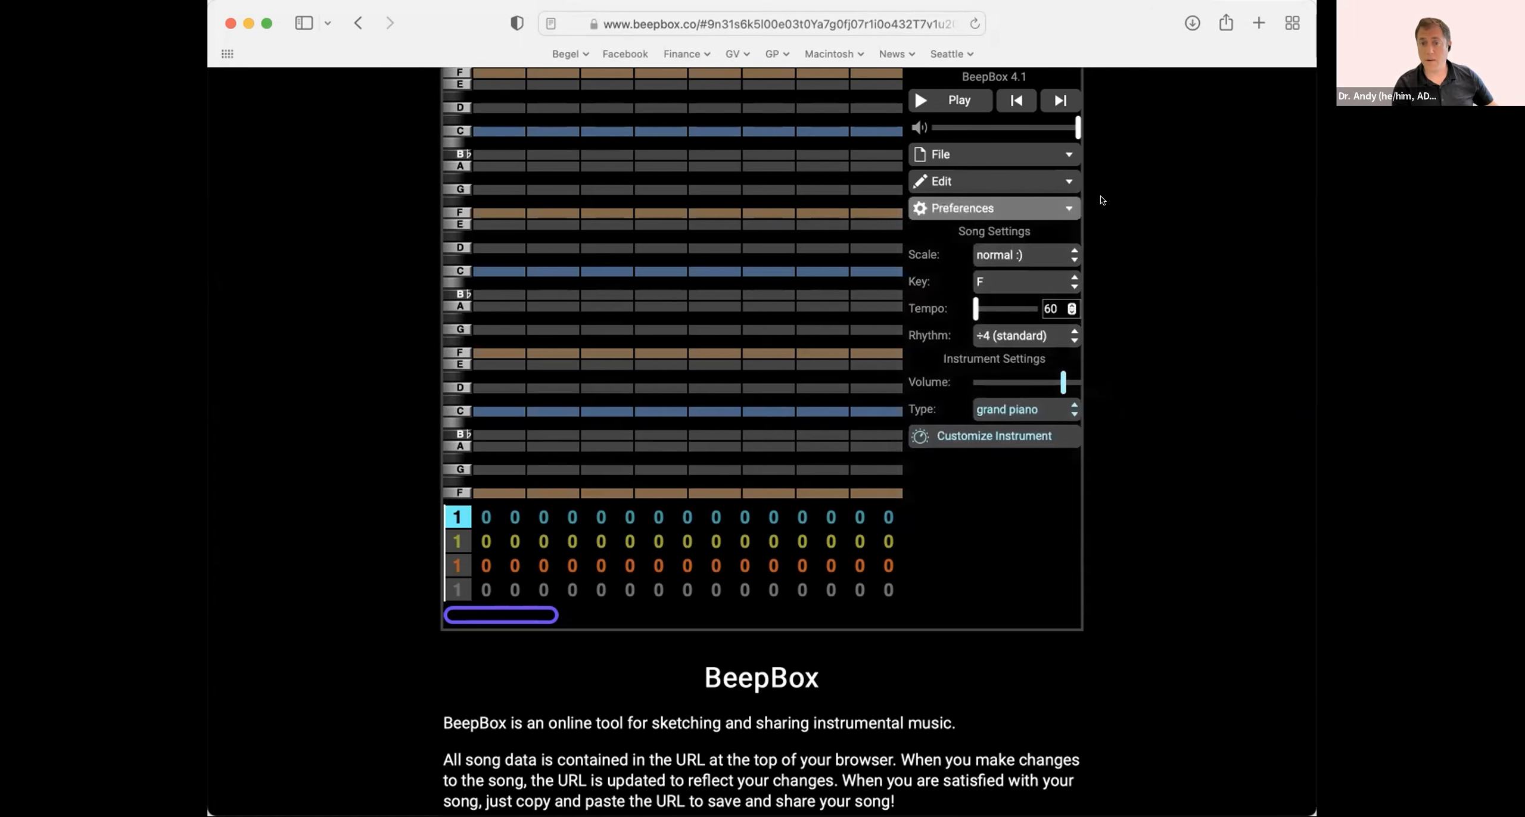
click(1025, 208)
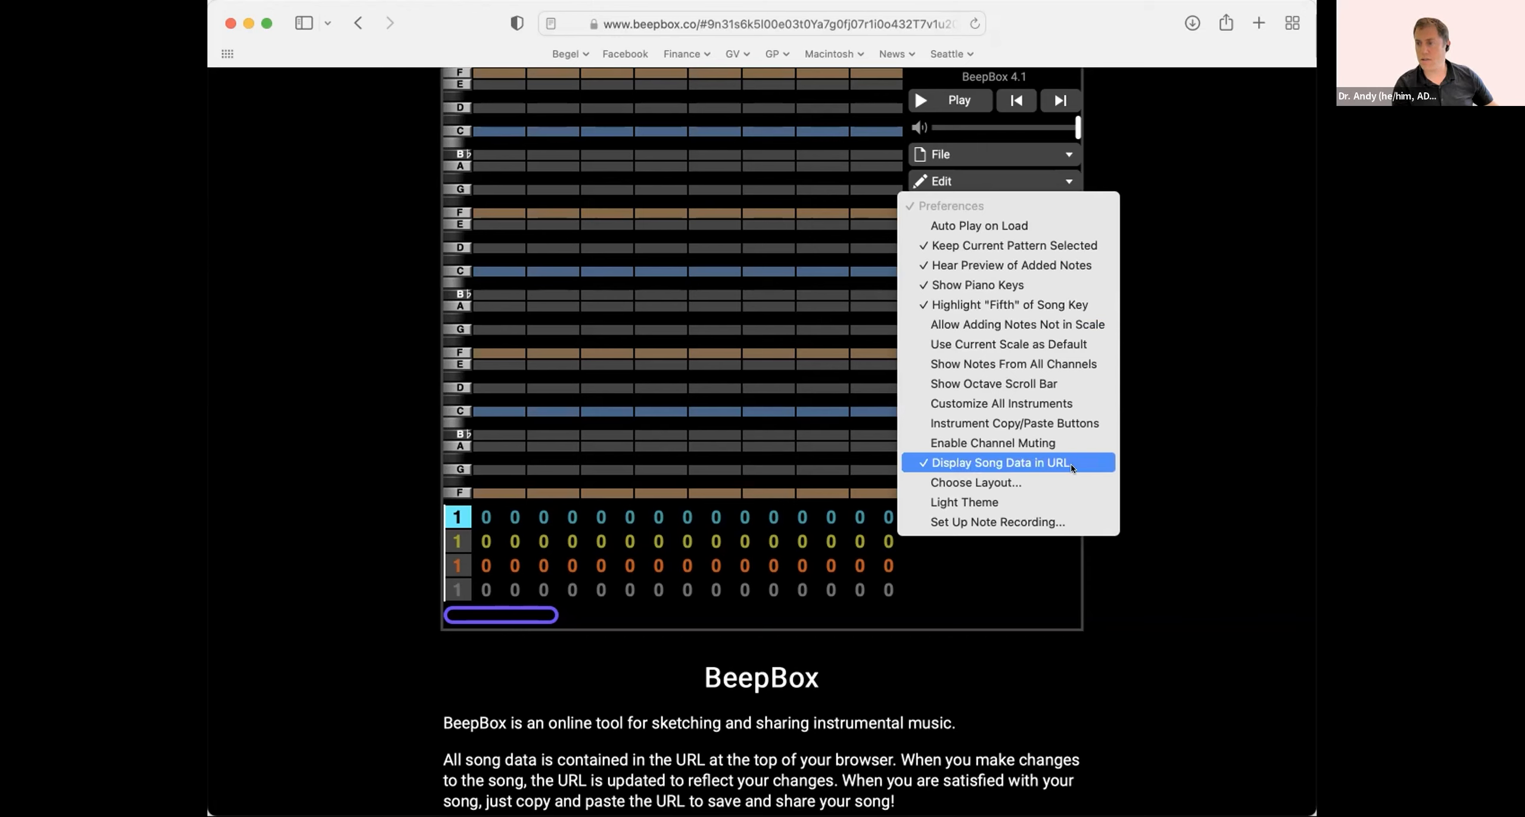
click(1151, 459)
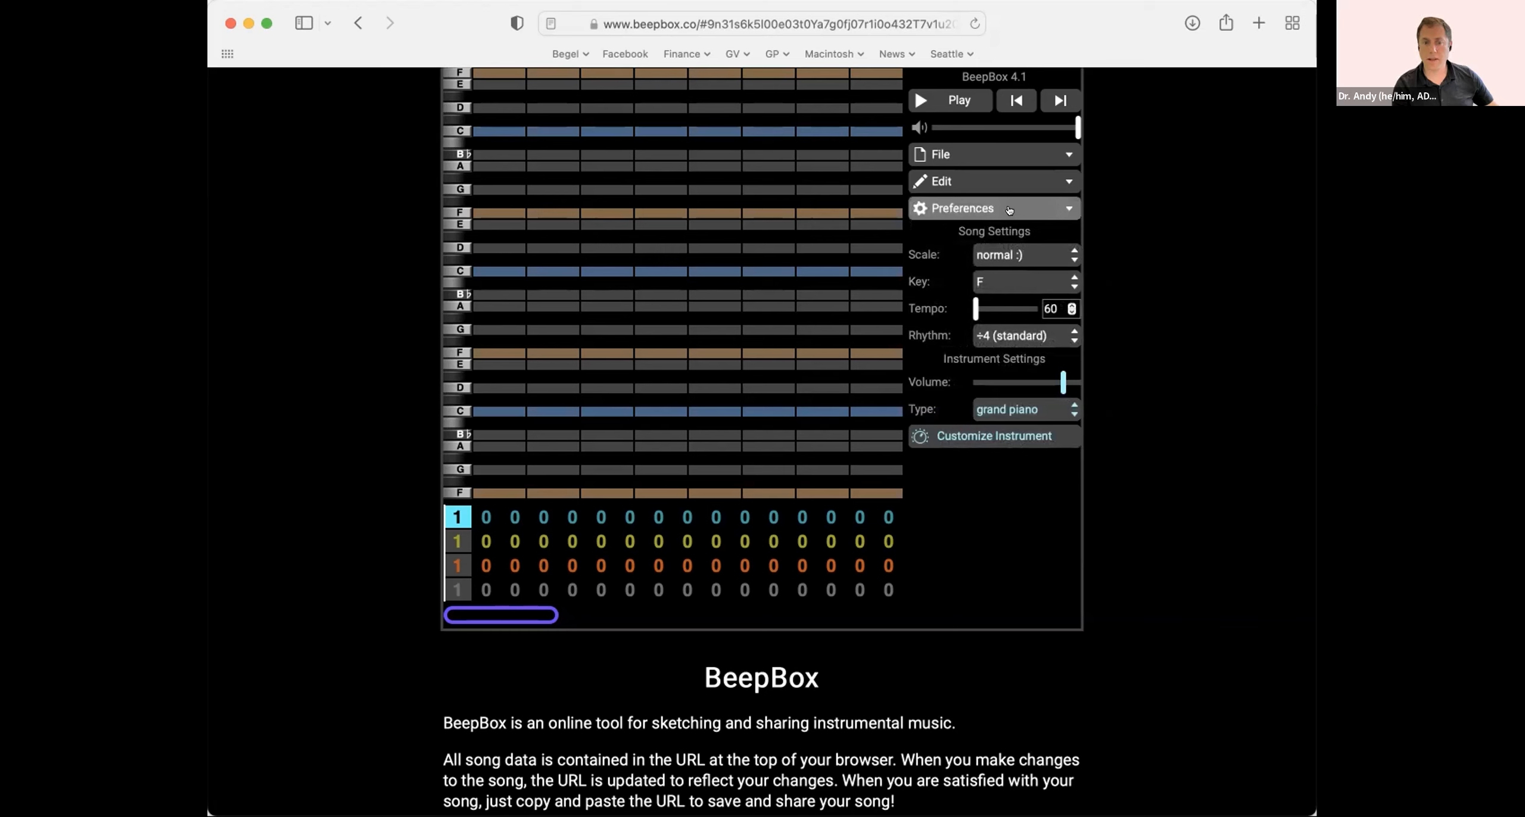
- Check bars 2 to 4 across the channels for pattern number 0, and return to bar 1 of the first (blue) channel
click(484, 520)
click(514, 518)
click(543, 518)
click(532, 539)
click(515, 540)
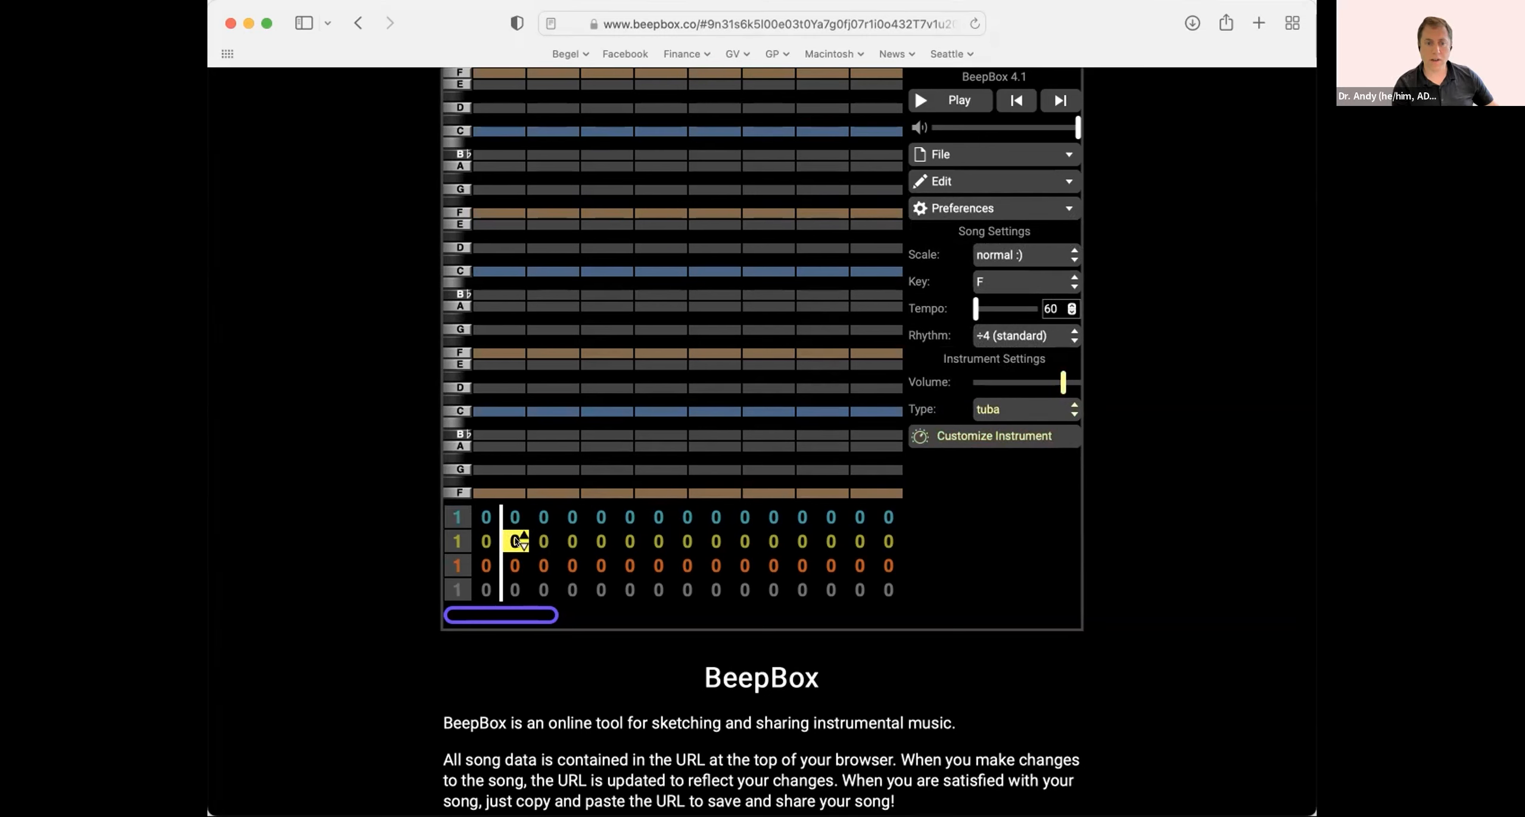
click(484, 537)
click(484, 566)
click(513, 566)
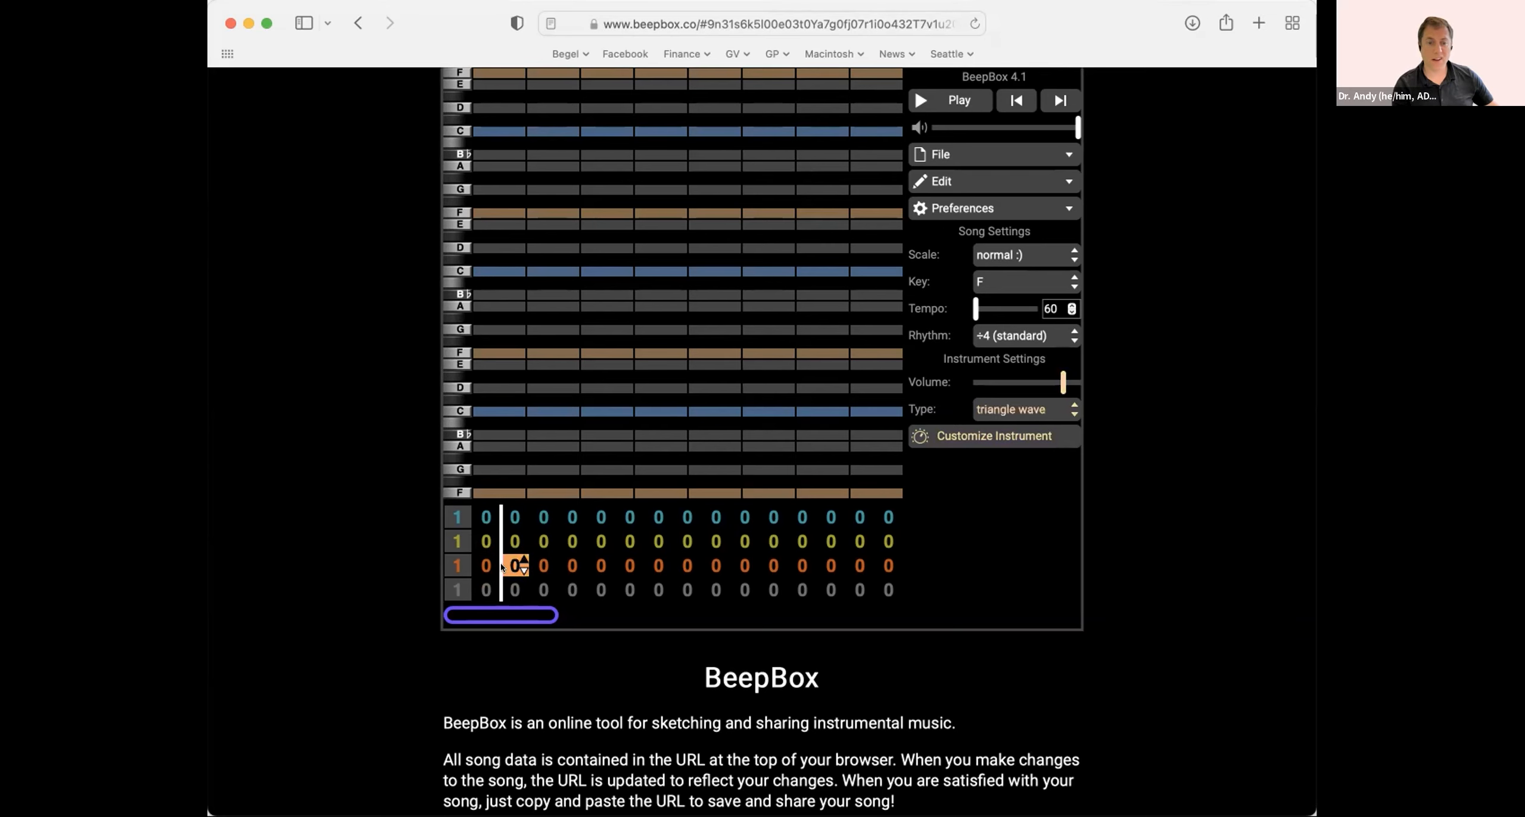
click(532, 566)
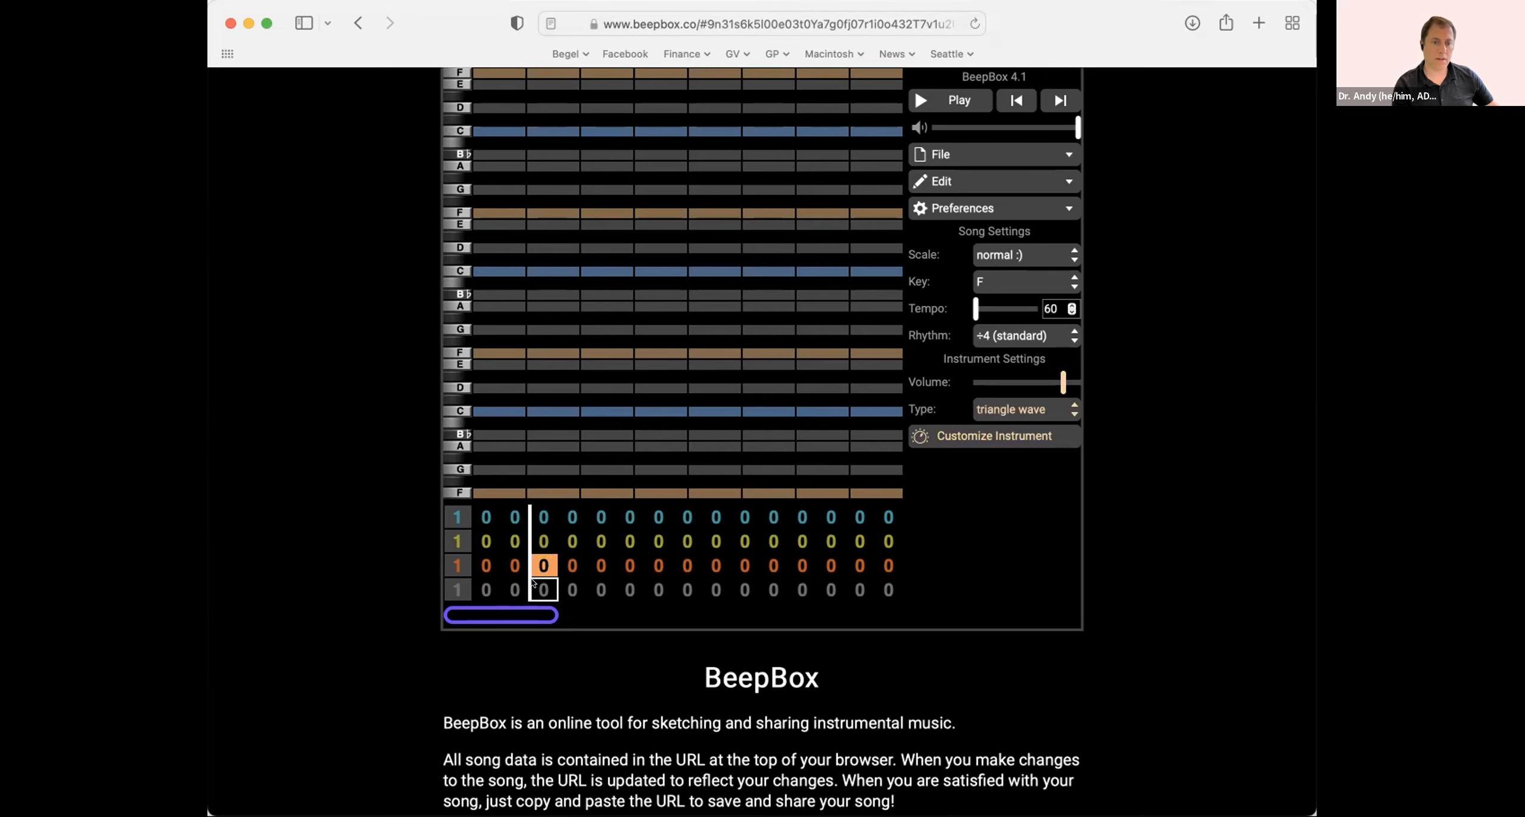
click(537, 589)
click(486, 539)
click(487, 518)
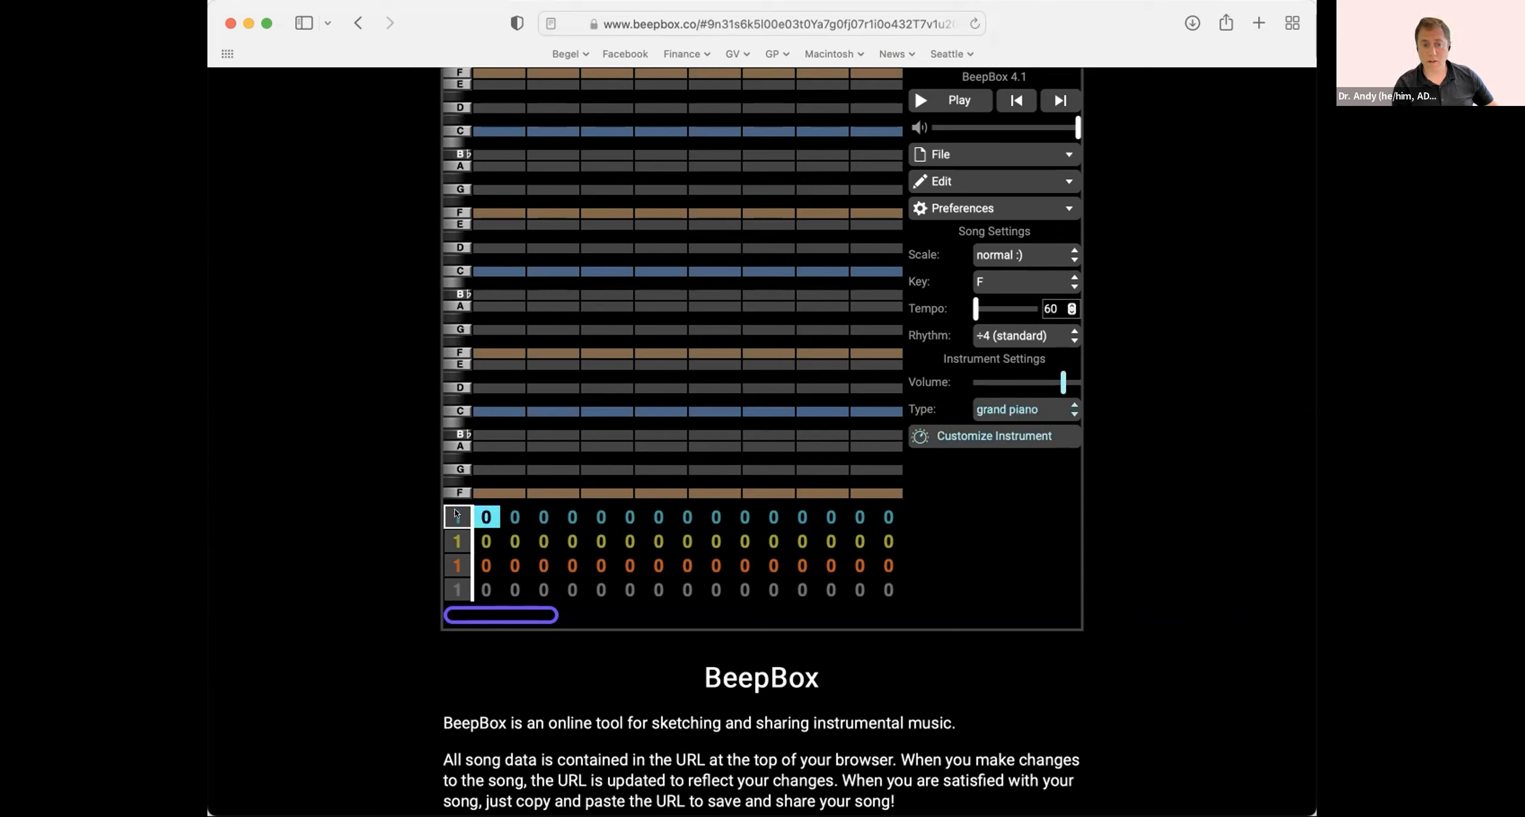
click(455, 514)
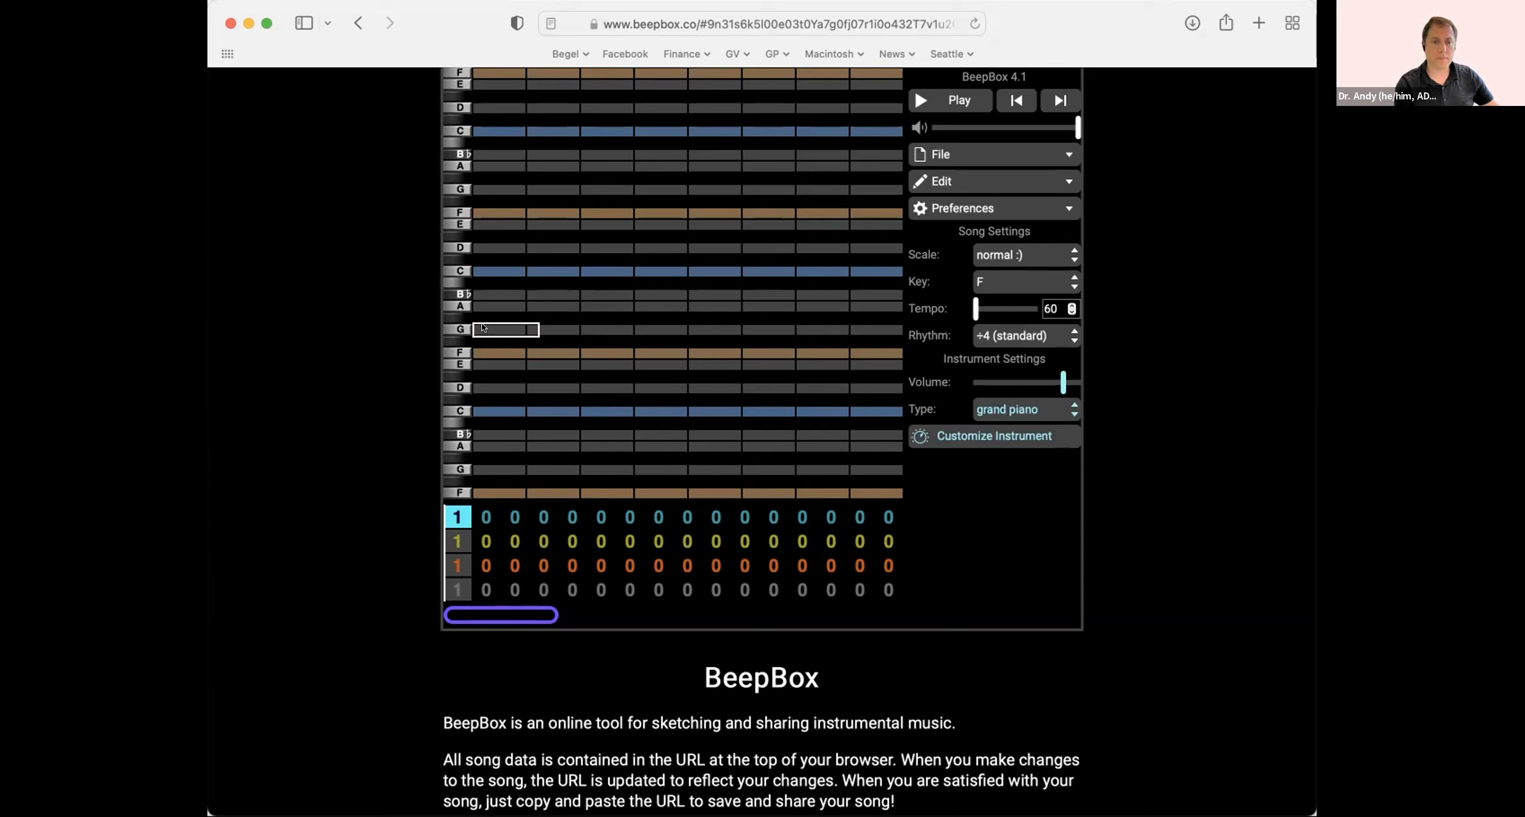
- Try a short note on the second-lowest F row at the beginning of bar 1, and remove it
click(488, 354)
mouse_move(488, 353)
mouse_down()
mouse_move(521, 354)
mouse_move(476, 353)
mouse_up()
click(479, 354)
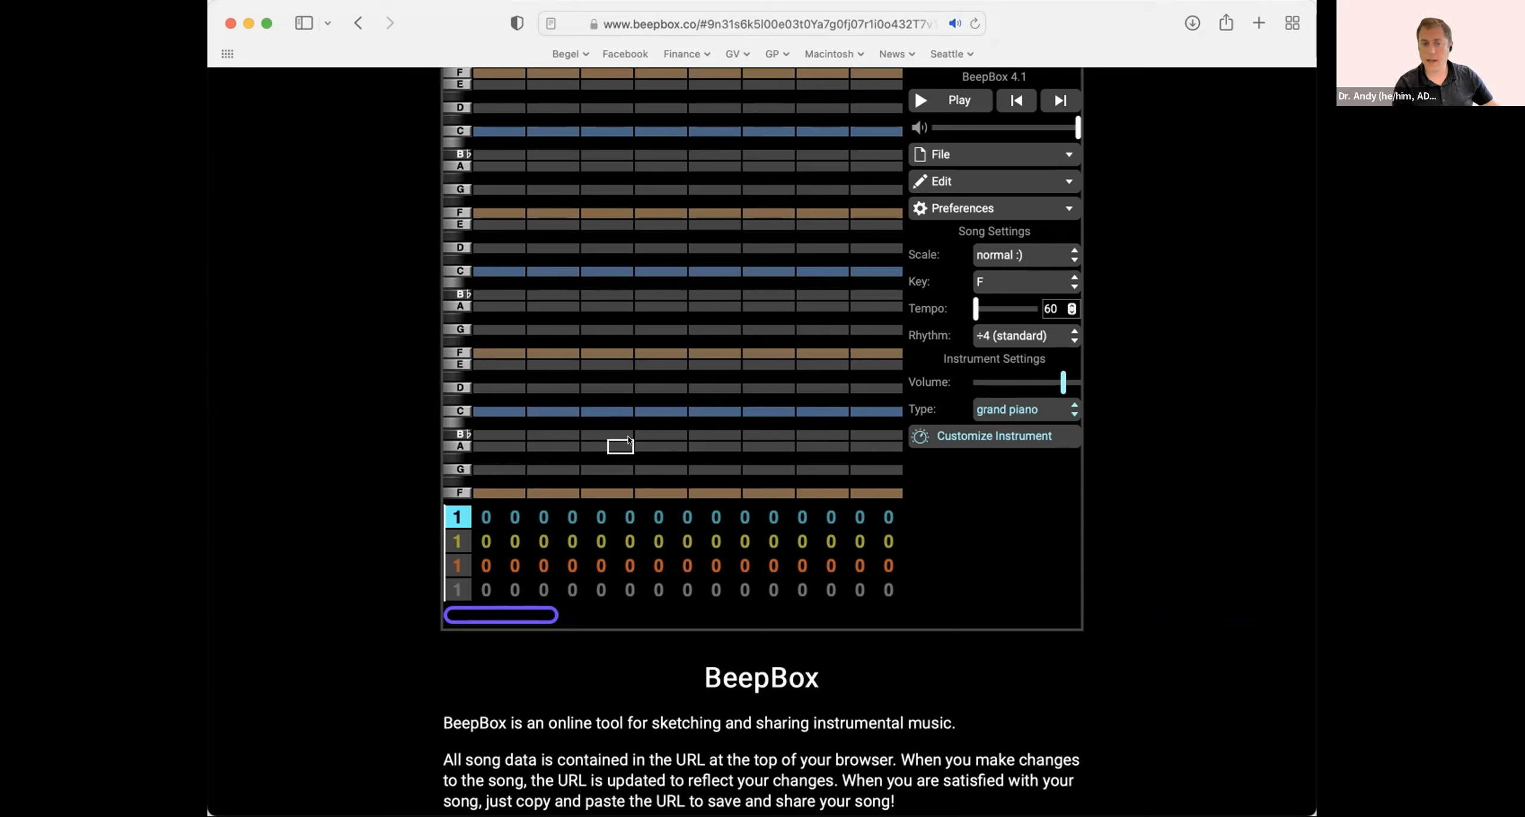
key(super+Tab)
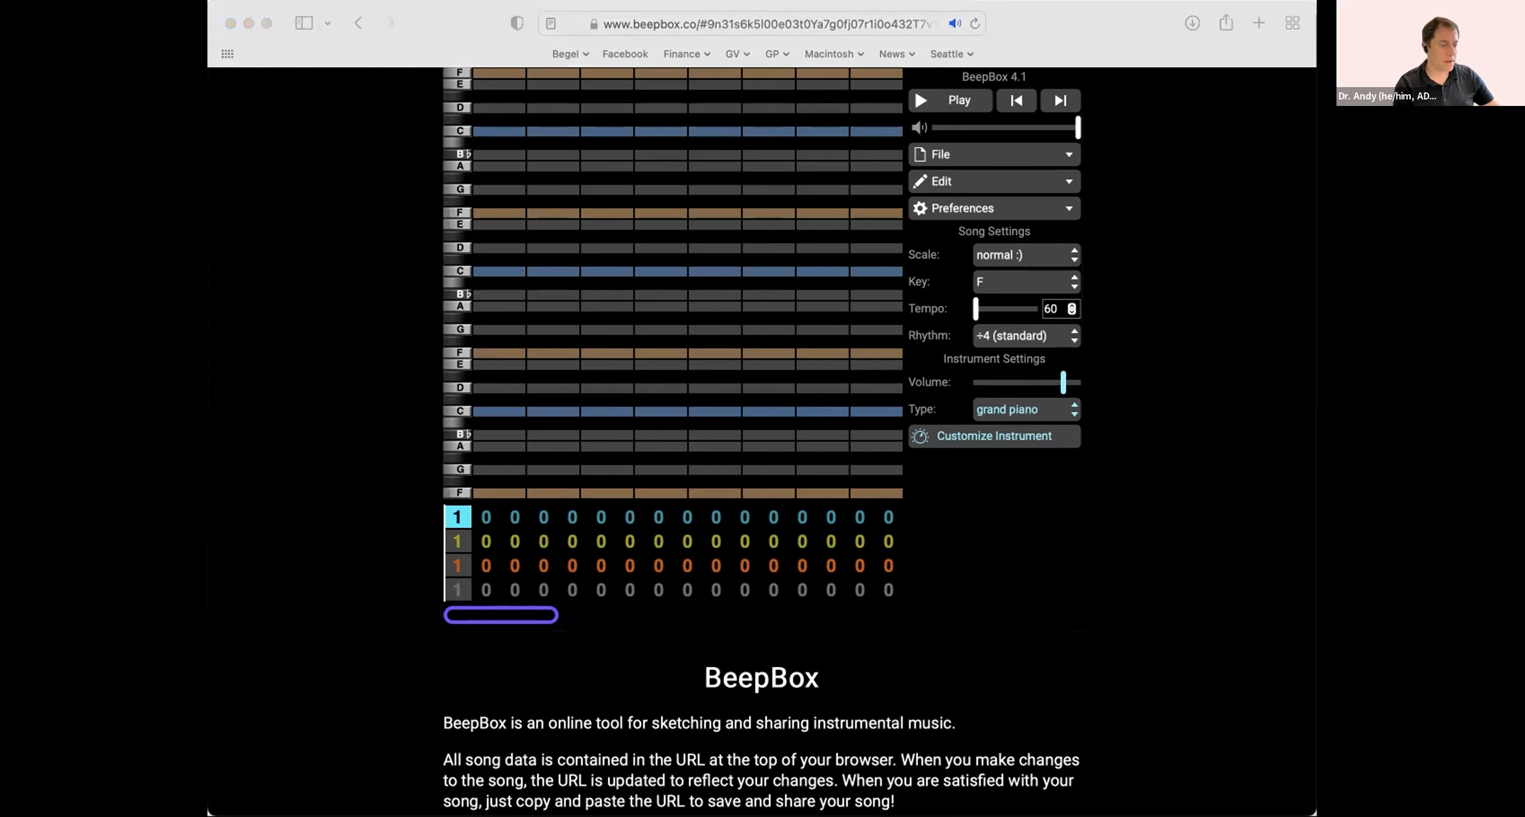
click(1113, 540)
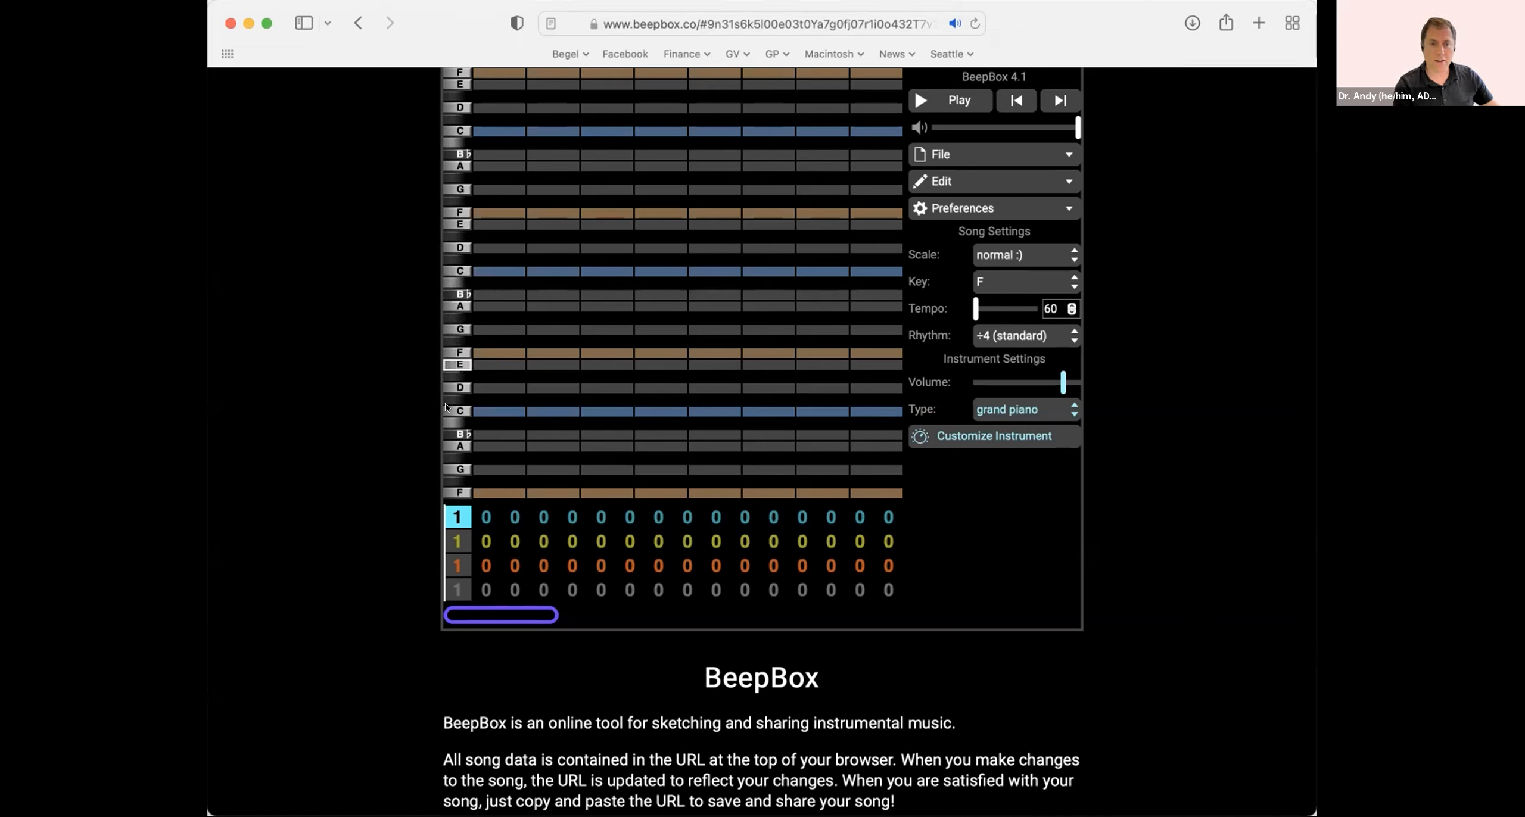
- Place an ascending run of short notes C, D, E and F from the beginning of bar 1, starting on the lowest C row
click(476, 411)
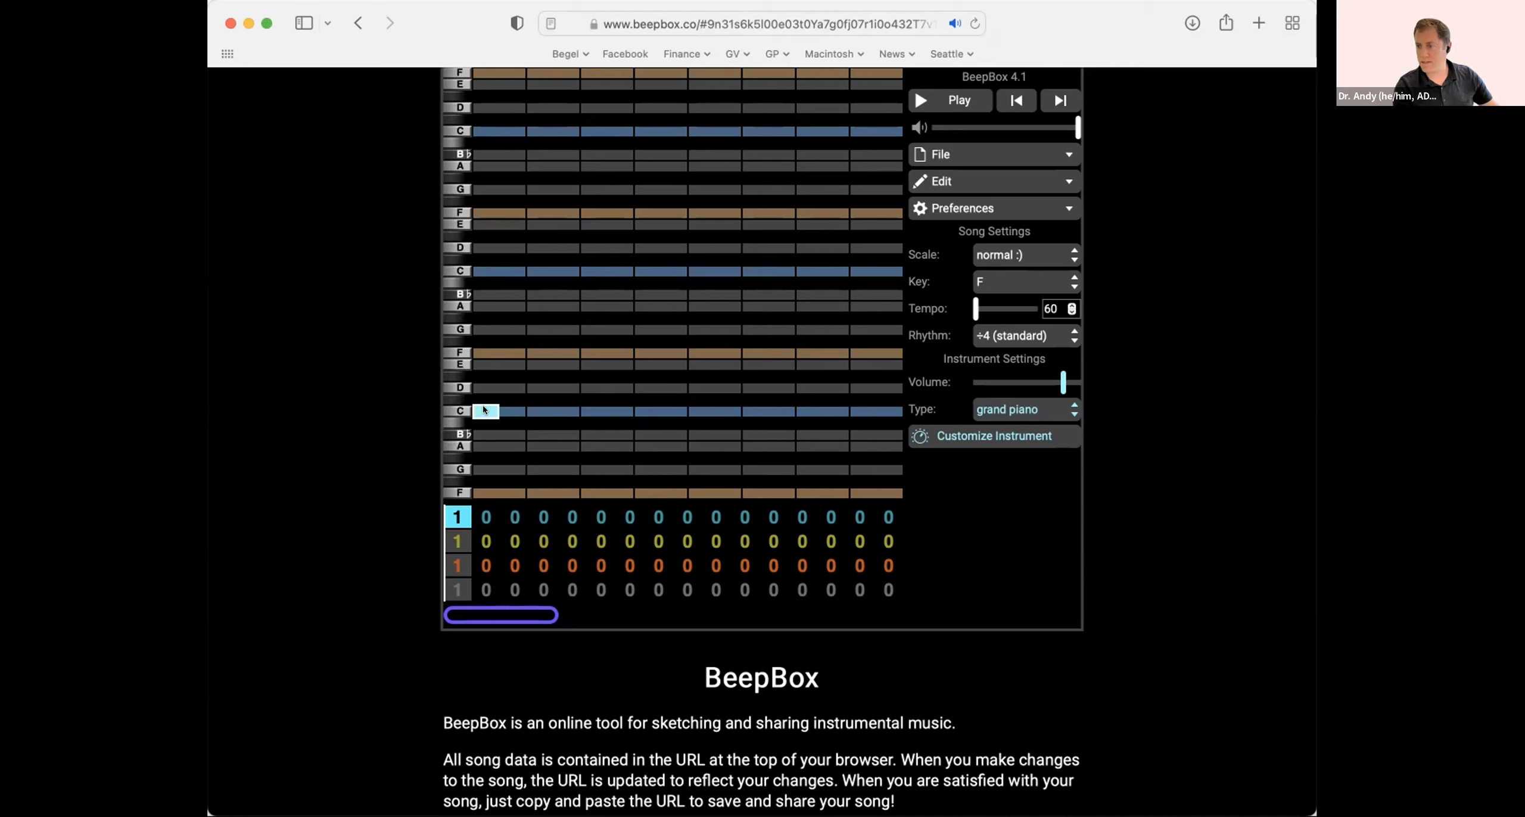
click(513, 389)
click(547, 362)
click(559, 354)
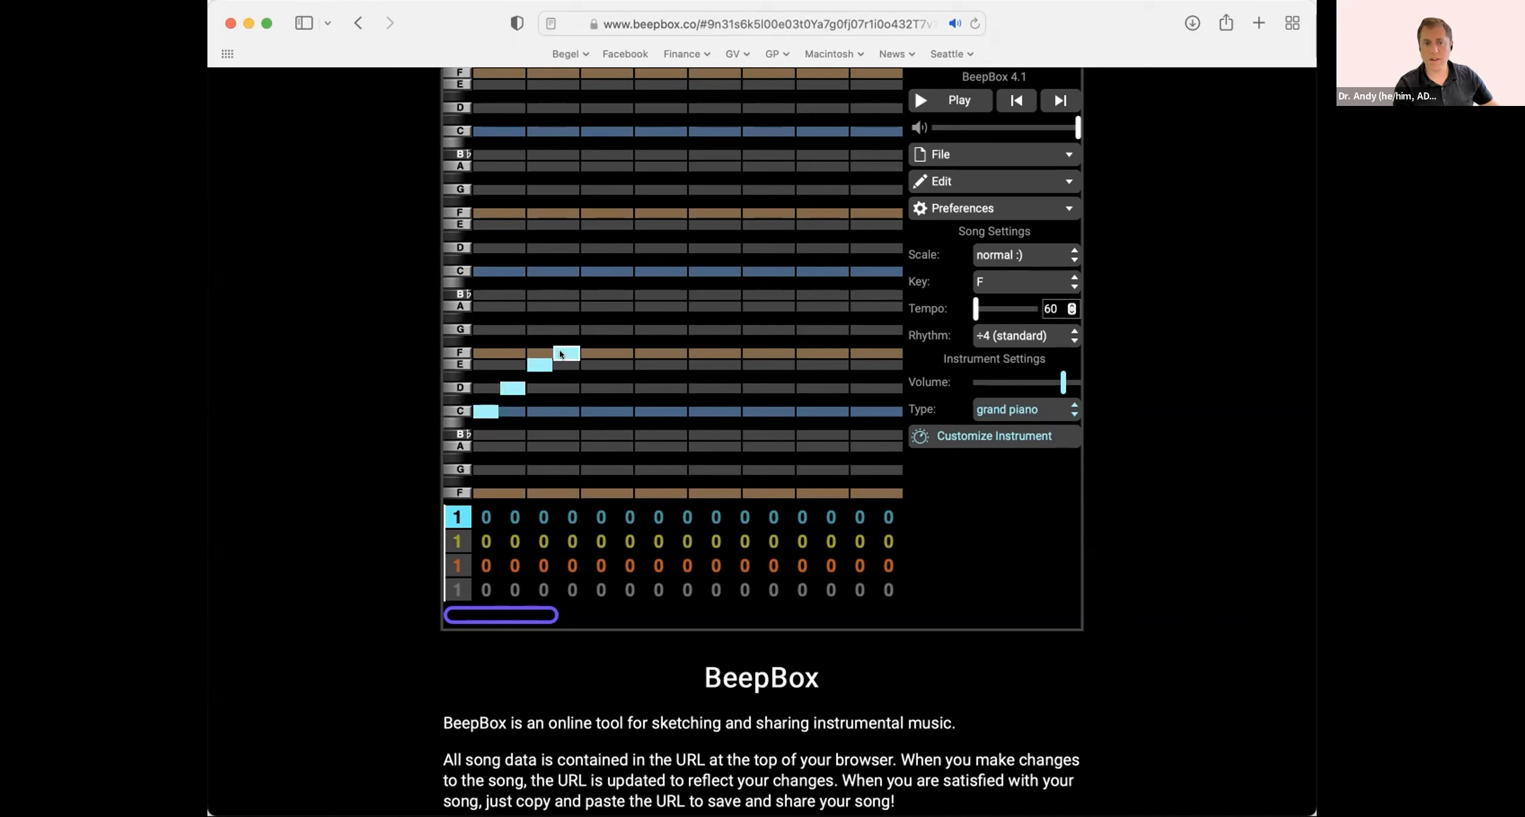
- Remove the F, E and D notes of the run, and place D, E and F again in ascending order after the C
click(562, 354)
click(539, 365)
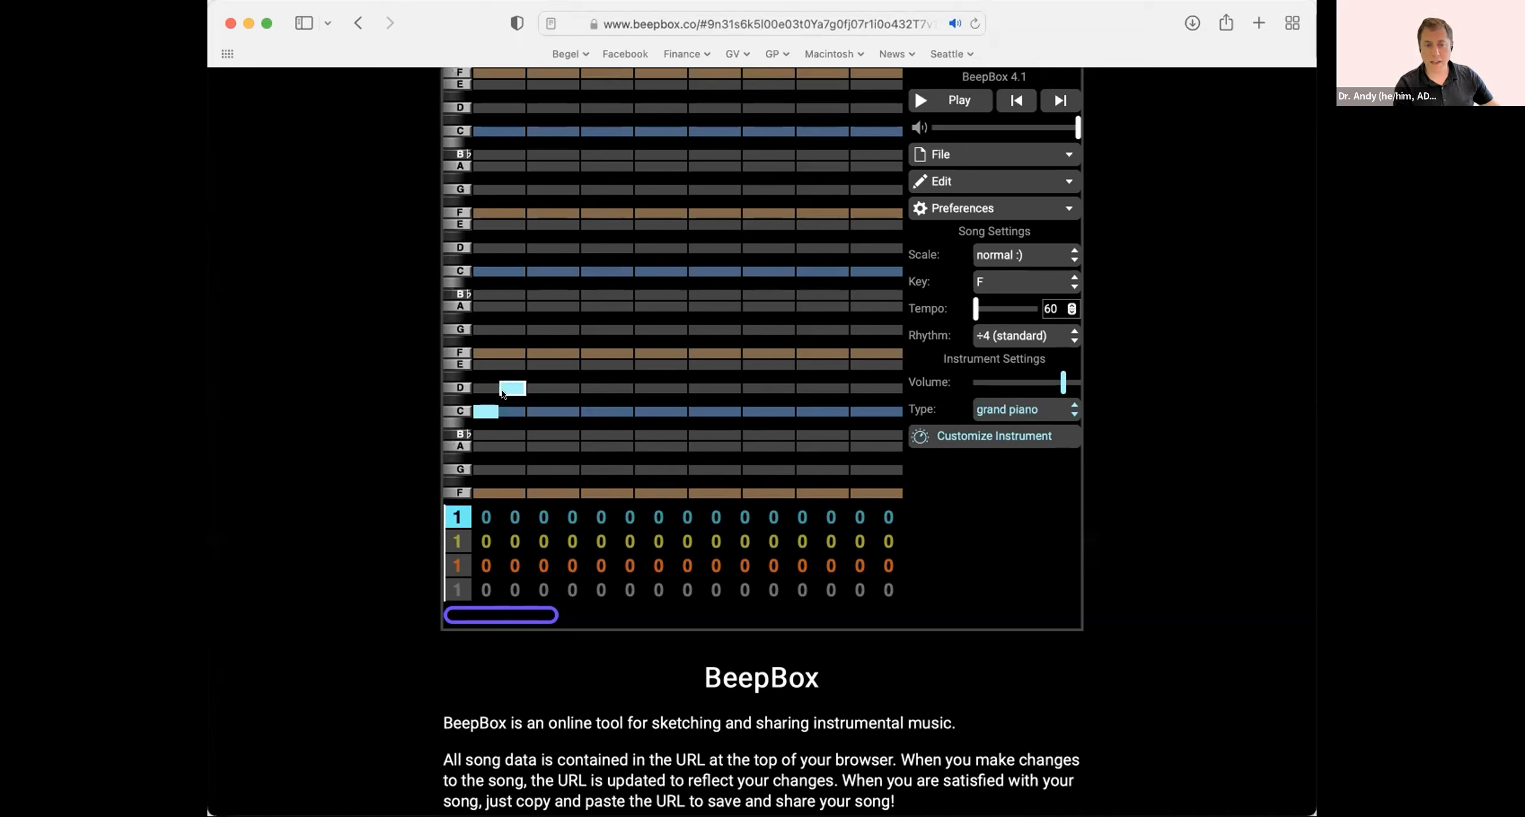
click(506, 390)
click(507, 391)
click(529, 368)
click(558, 352)
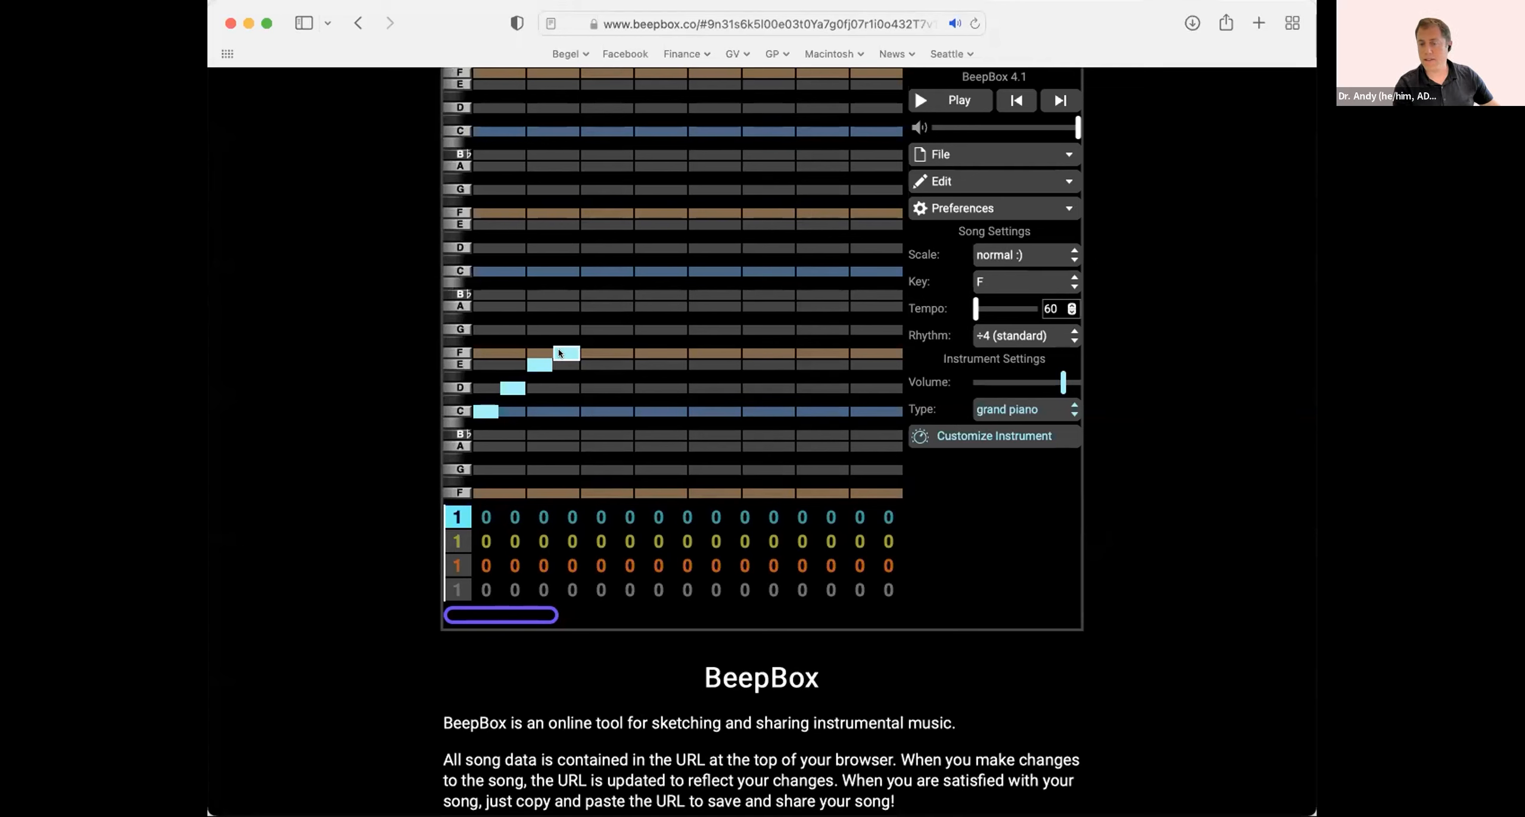
- Clear the C, D, E and F notes, and briefly place and remove one short F at the beginning of bar 1
click(559, 353)
click(540, 365)
click(516, 386)
click(486, 411)
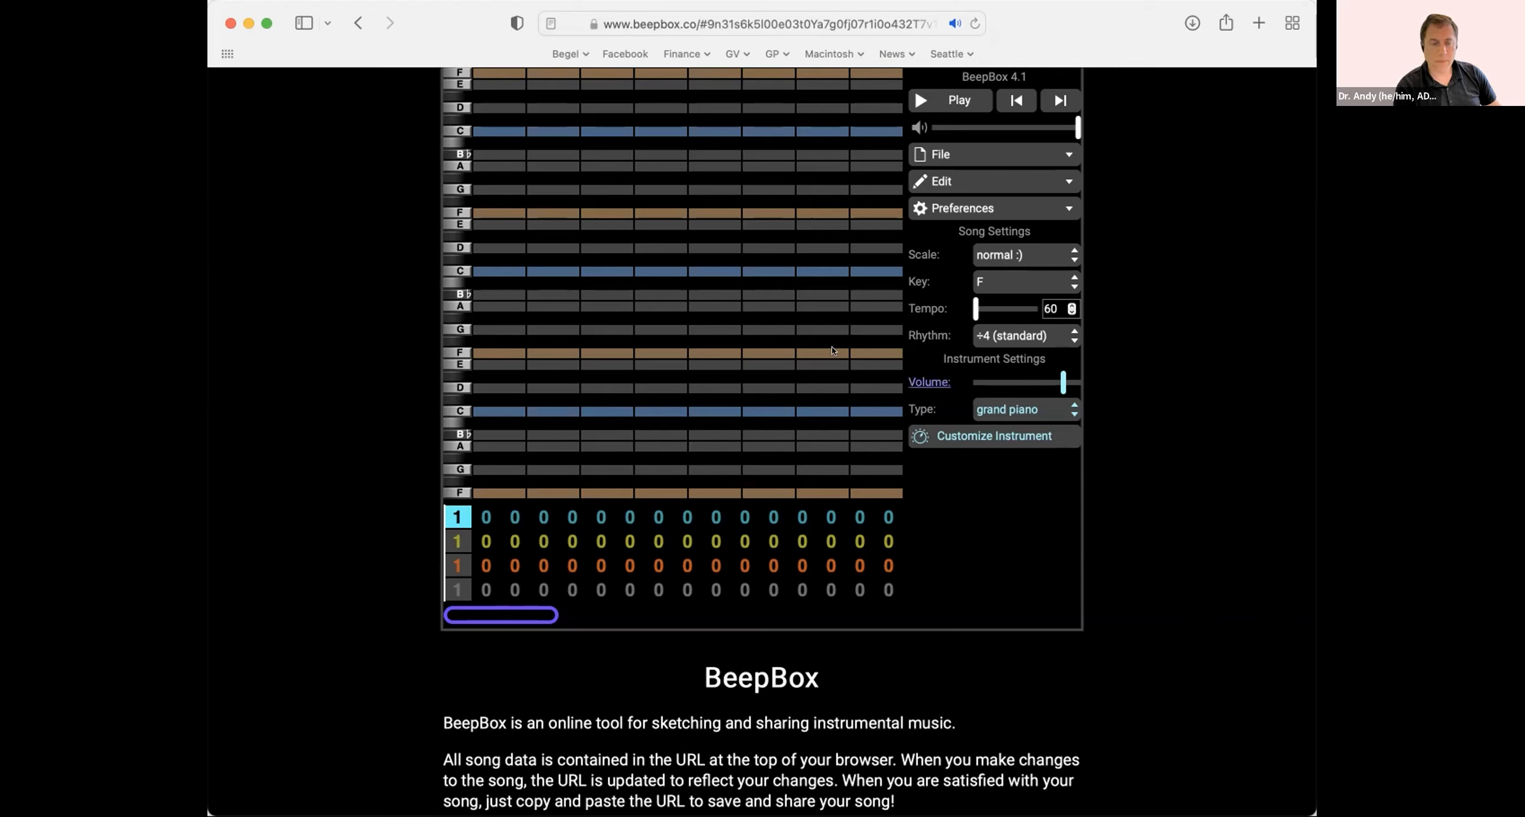
click(476, 353)
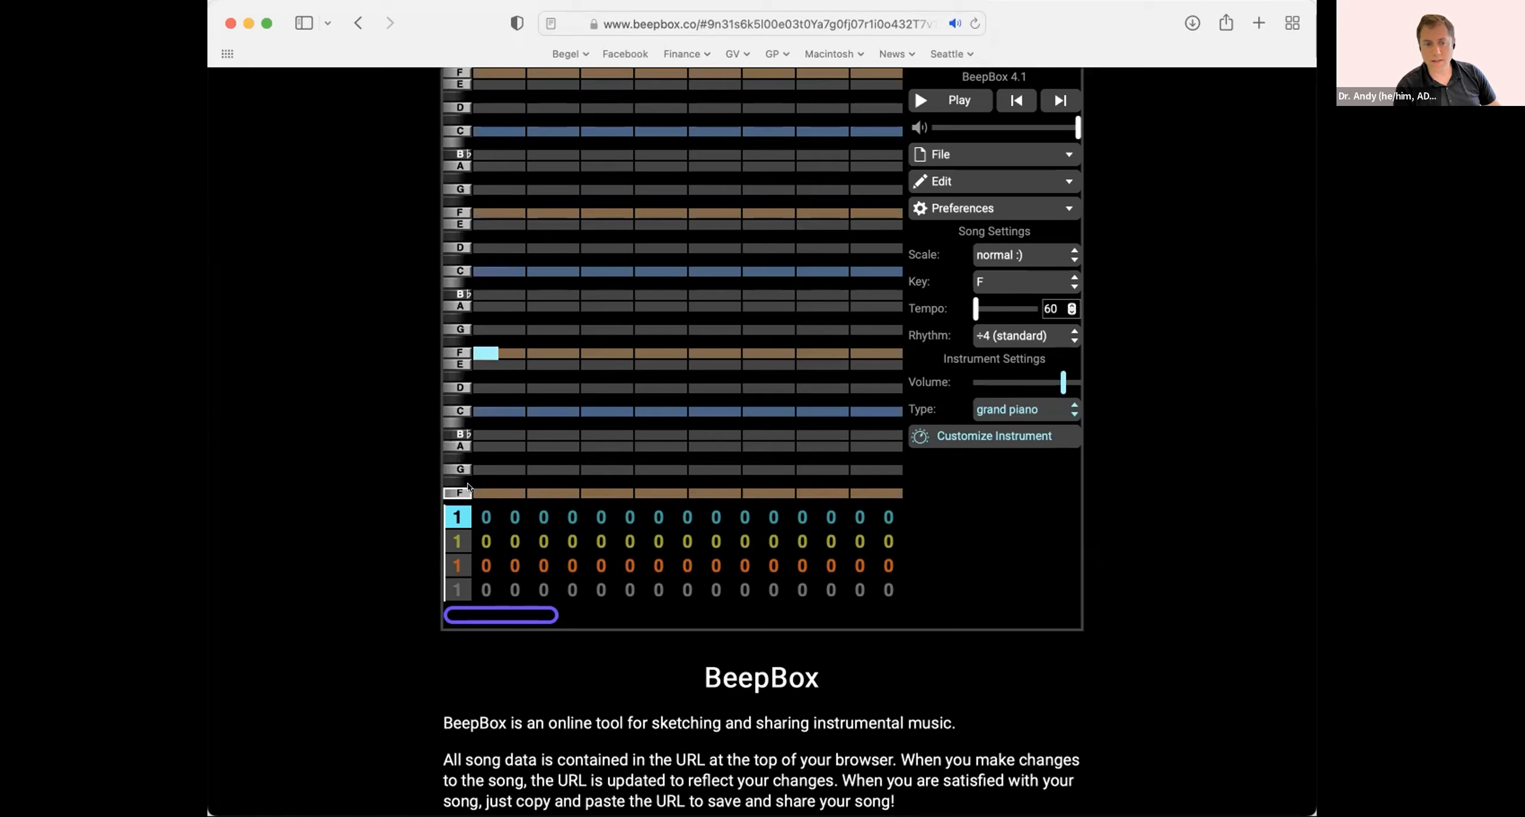
click(477, 354)
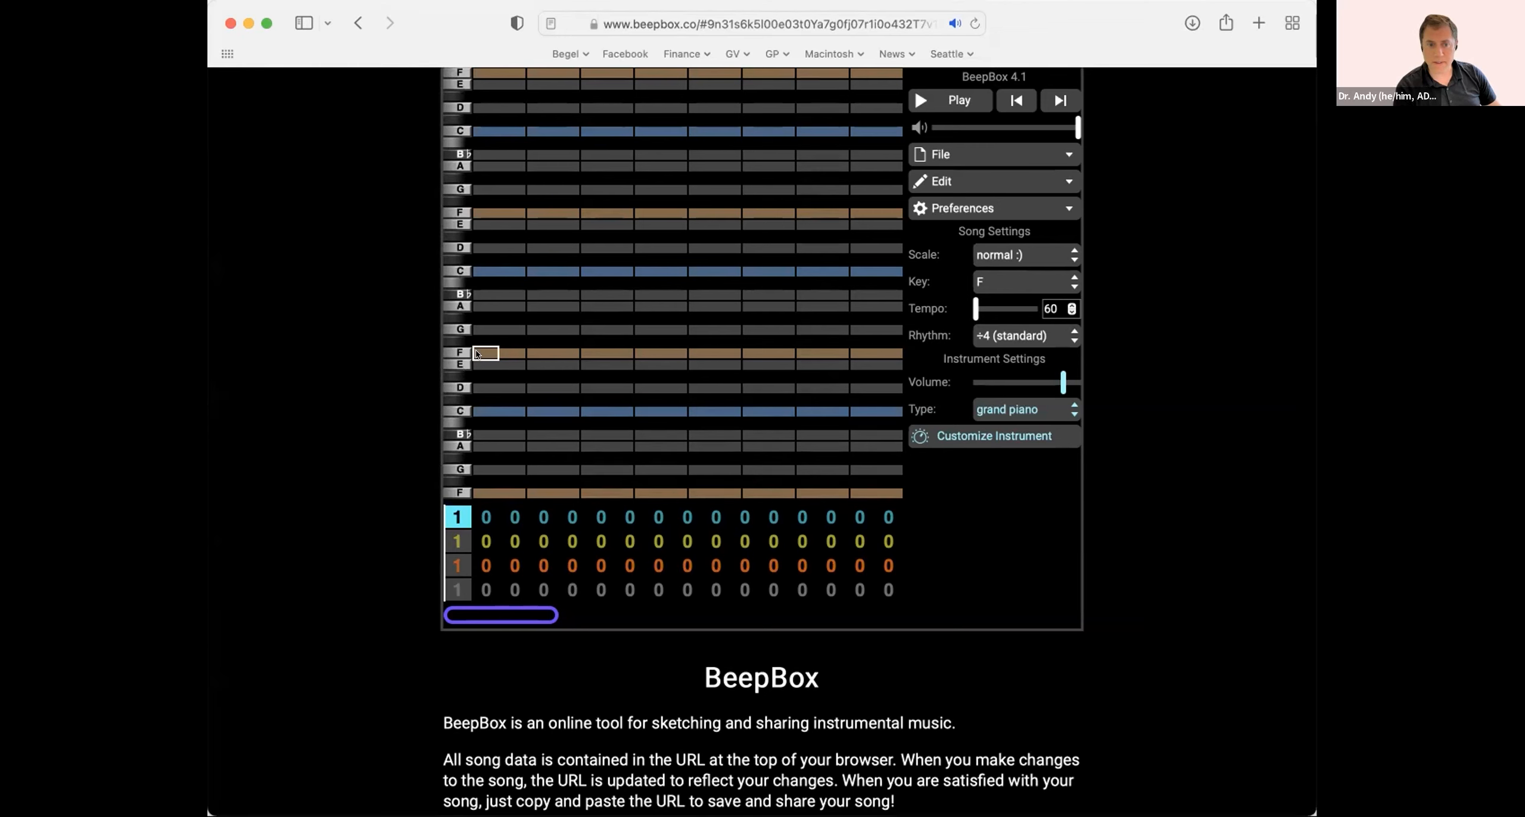
- Place an ascending F major scale of short notes F, G, A, B♭, C, D, E and F from the beginning of bar 1
click(477, 354)
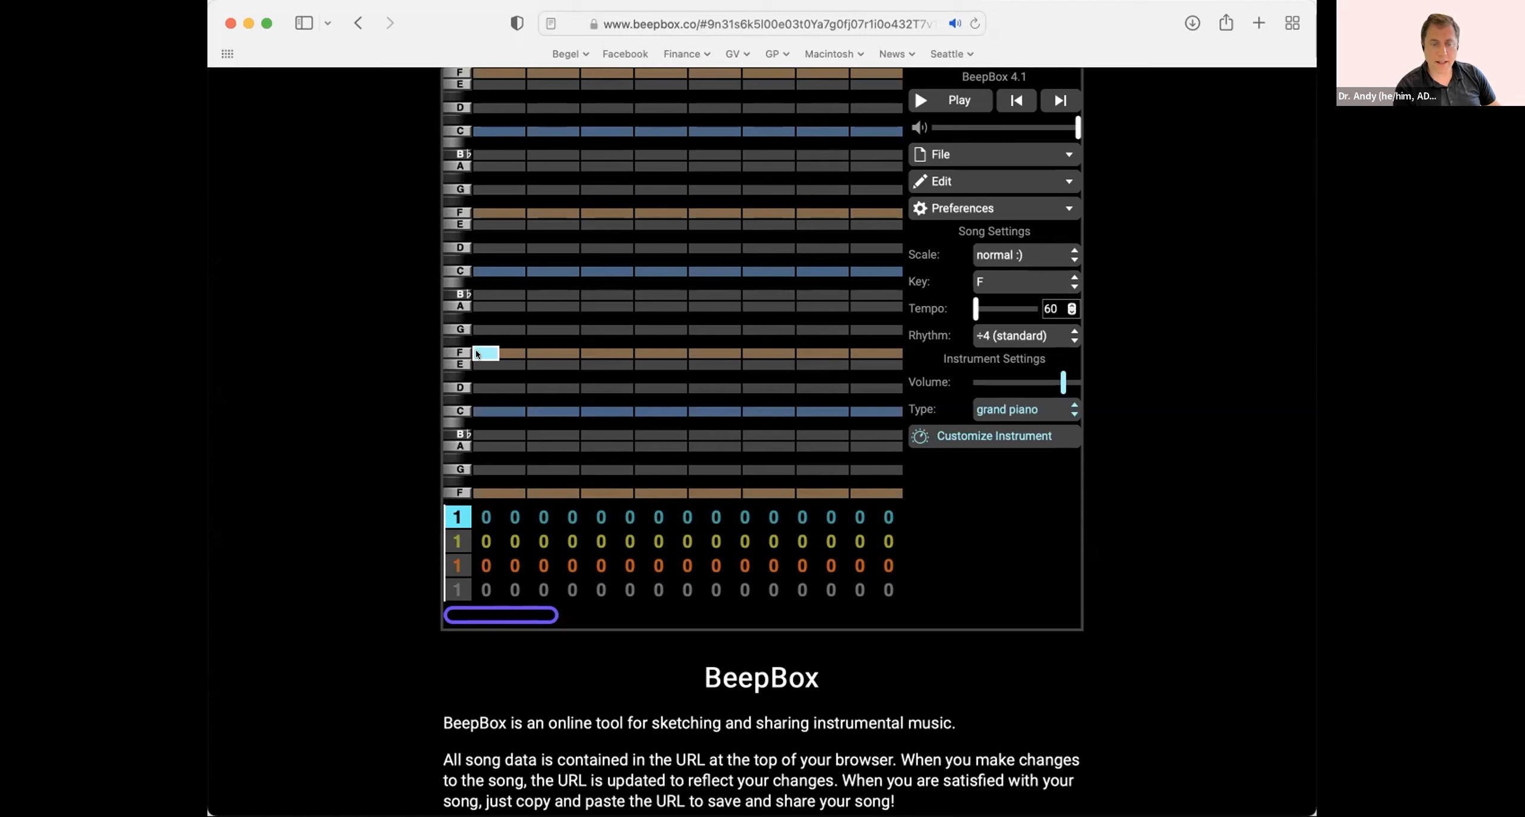
click(511, 325)
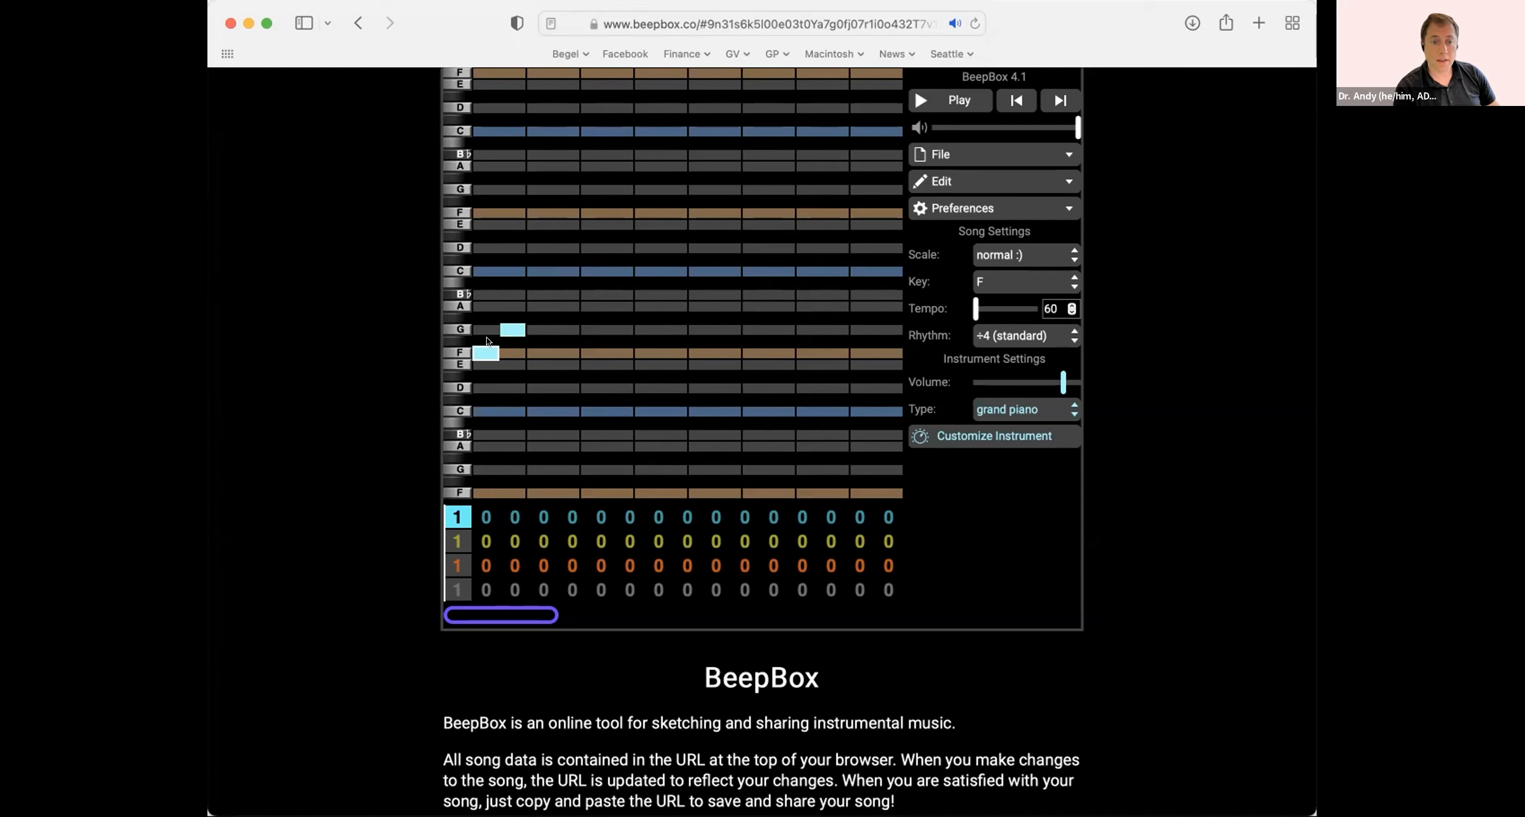
click(529, 310)
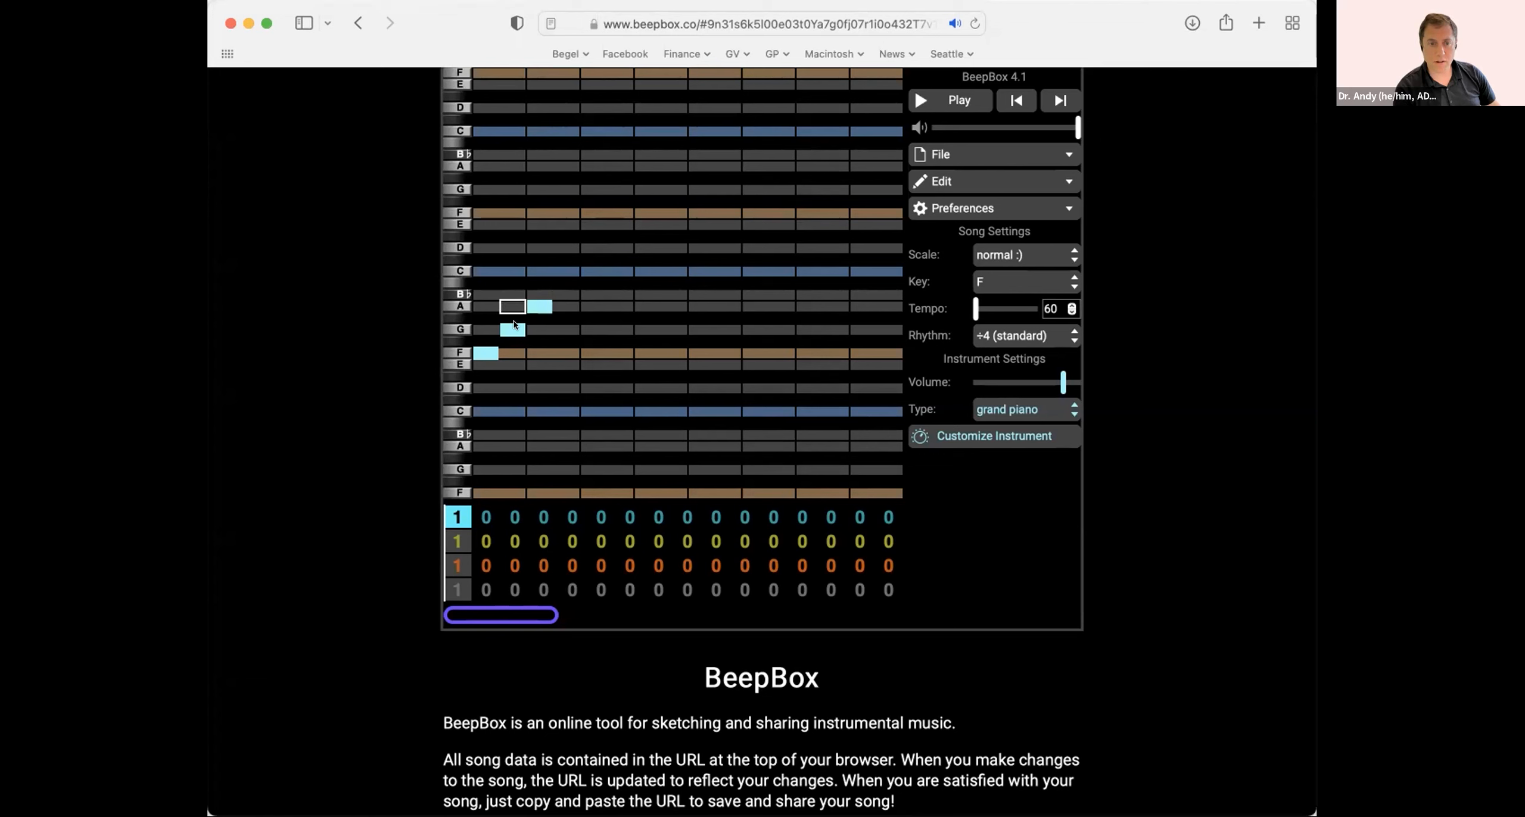
click(564, 296)
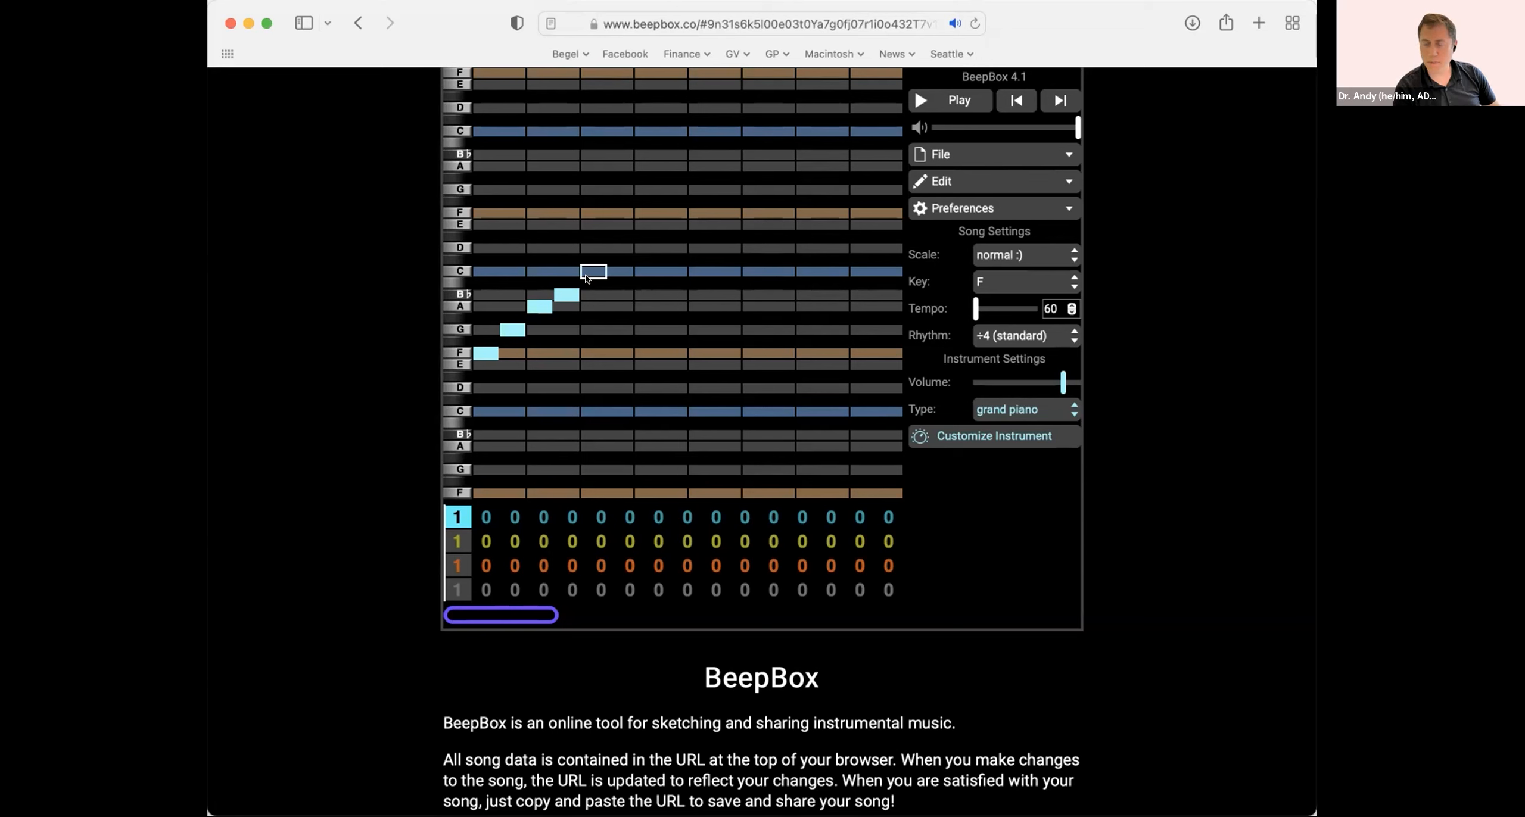
click(589, 275)
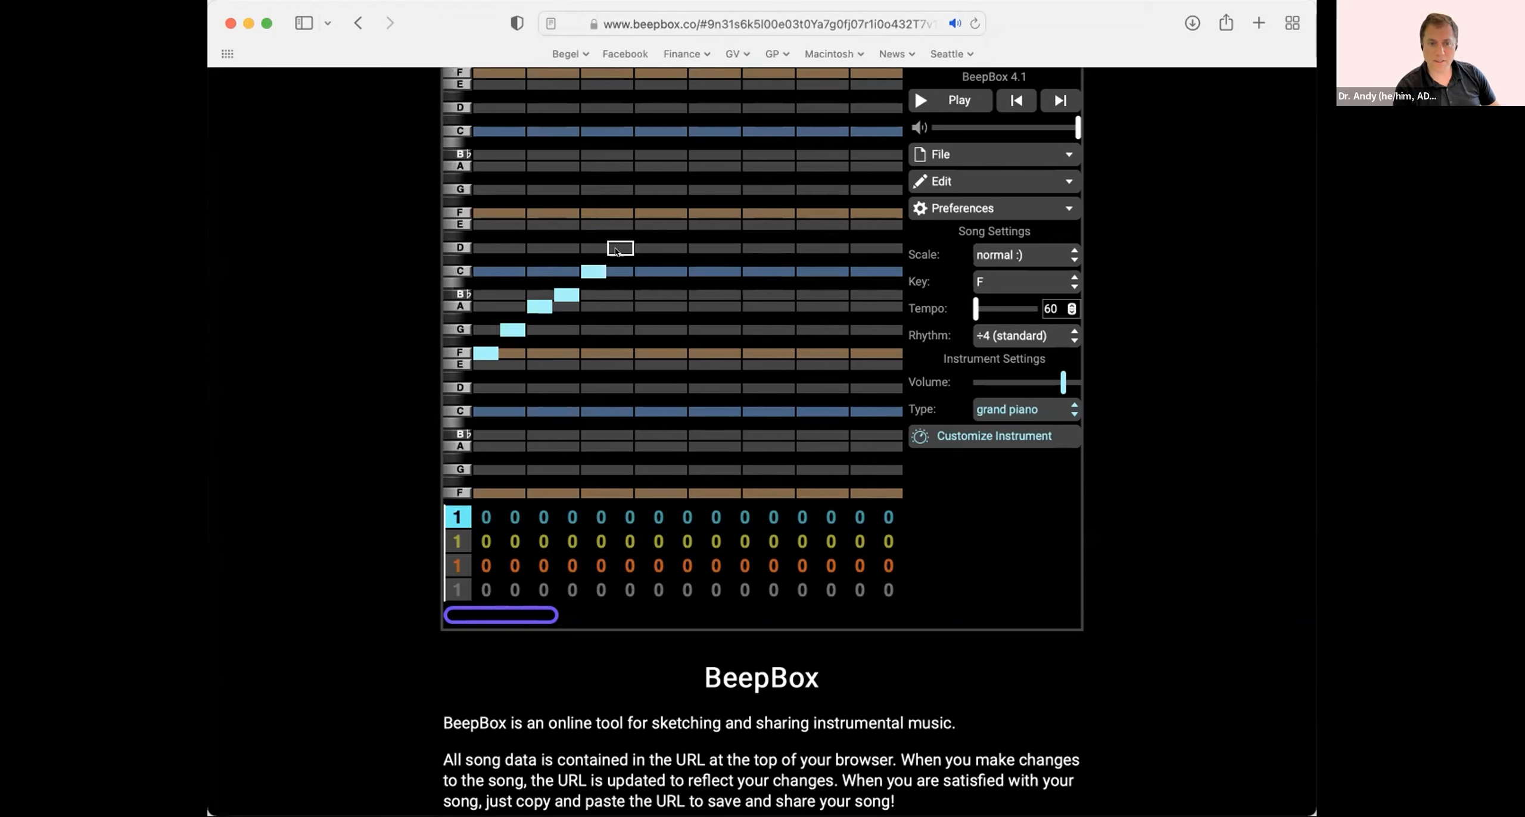
click(617, 249)
click(643, 227)
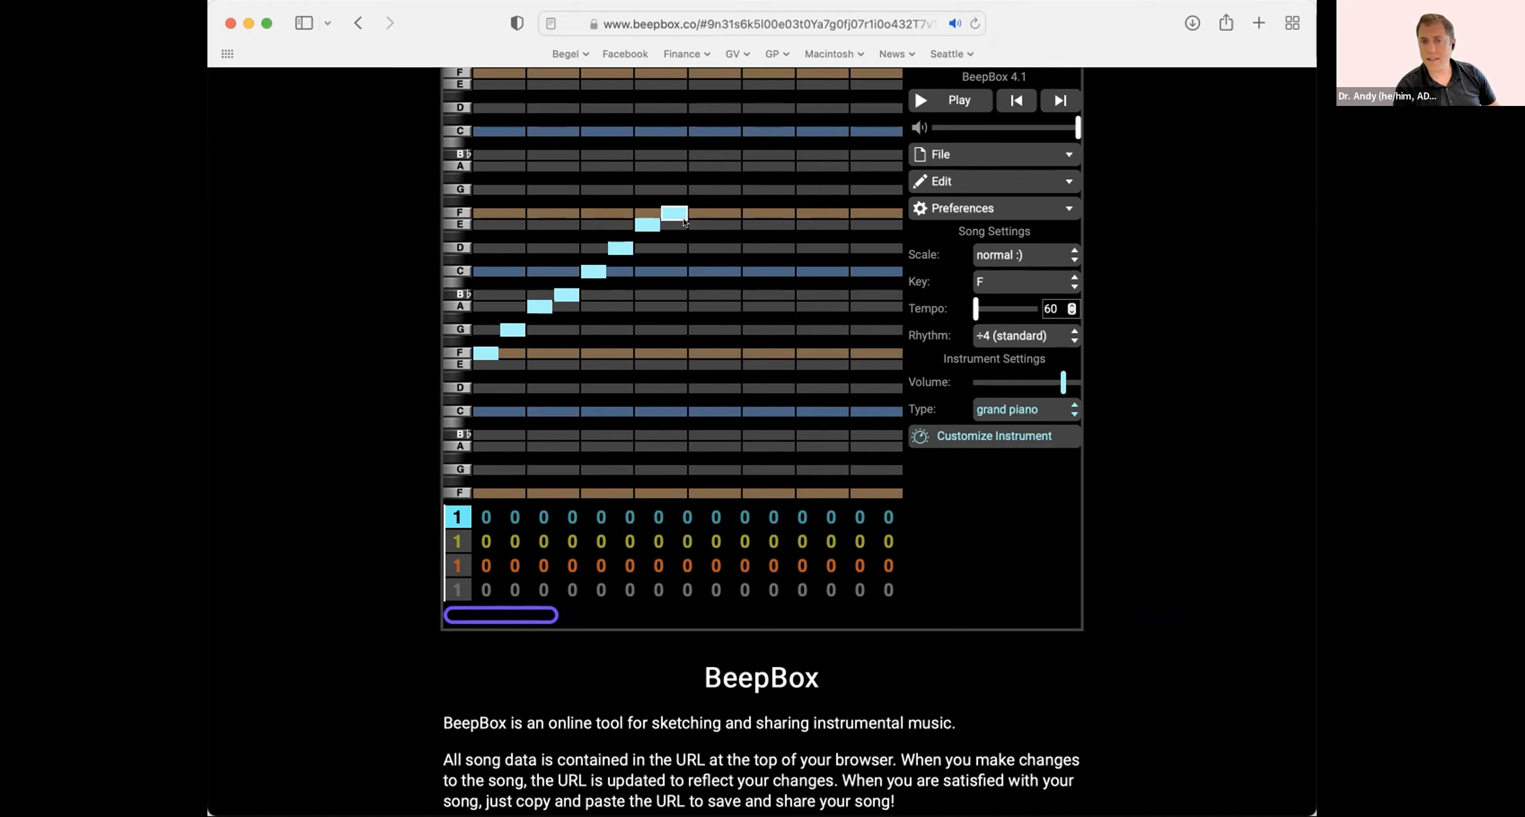
- Play bar 1 twice to listen to the ascending scale, stopping playback each time
click(949, 100)
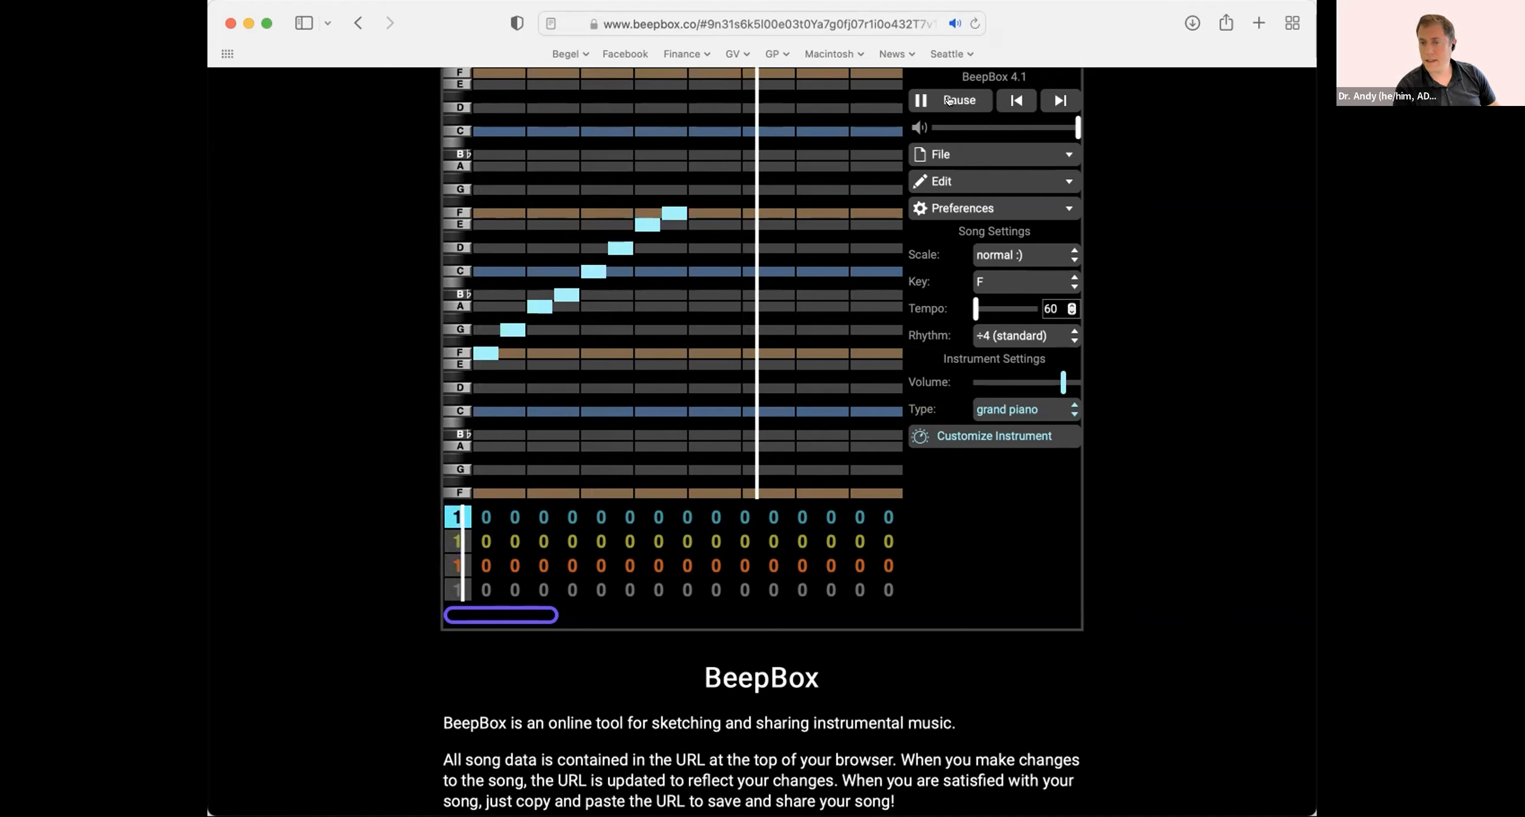
click(949, 100)
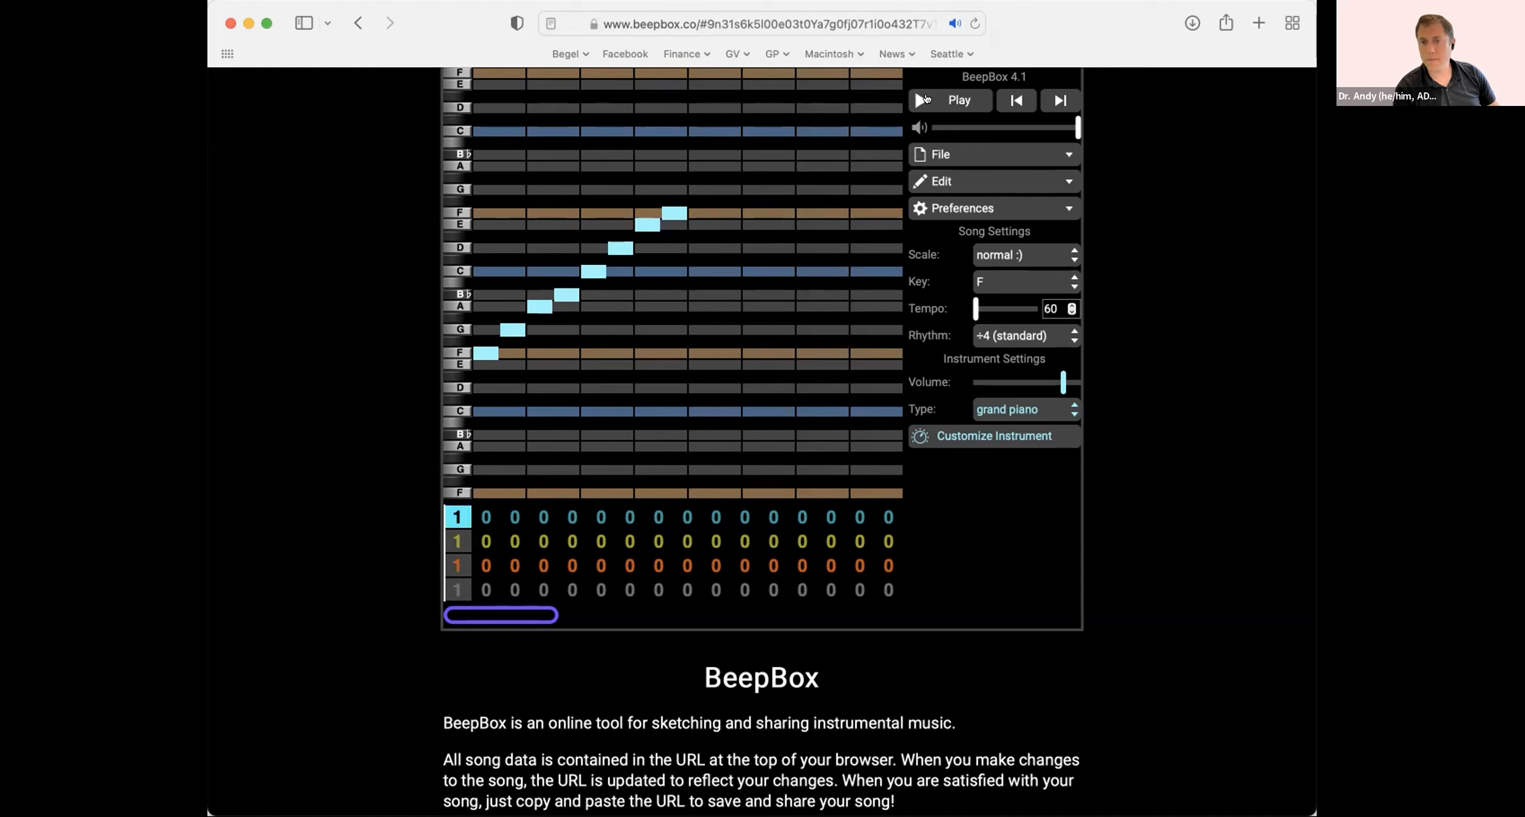
click(926, 99)
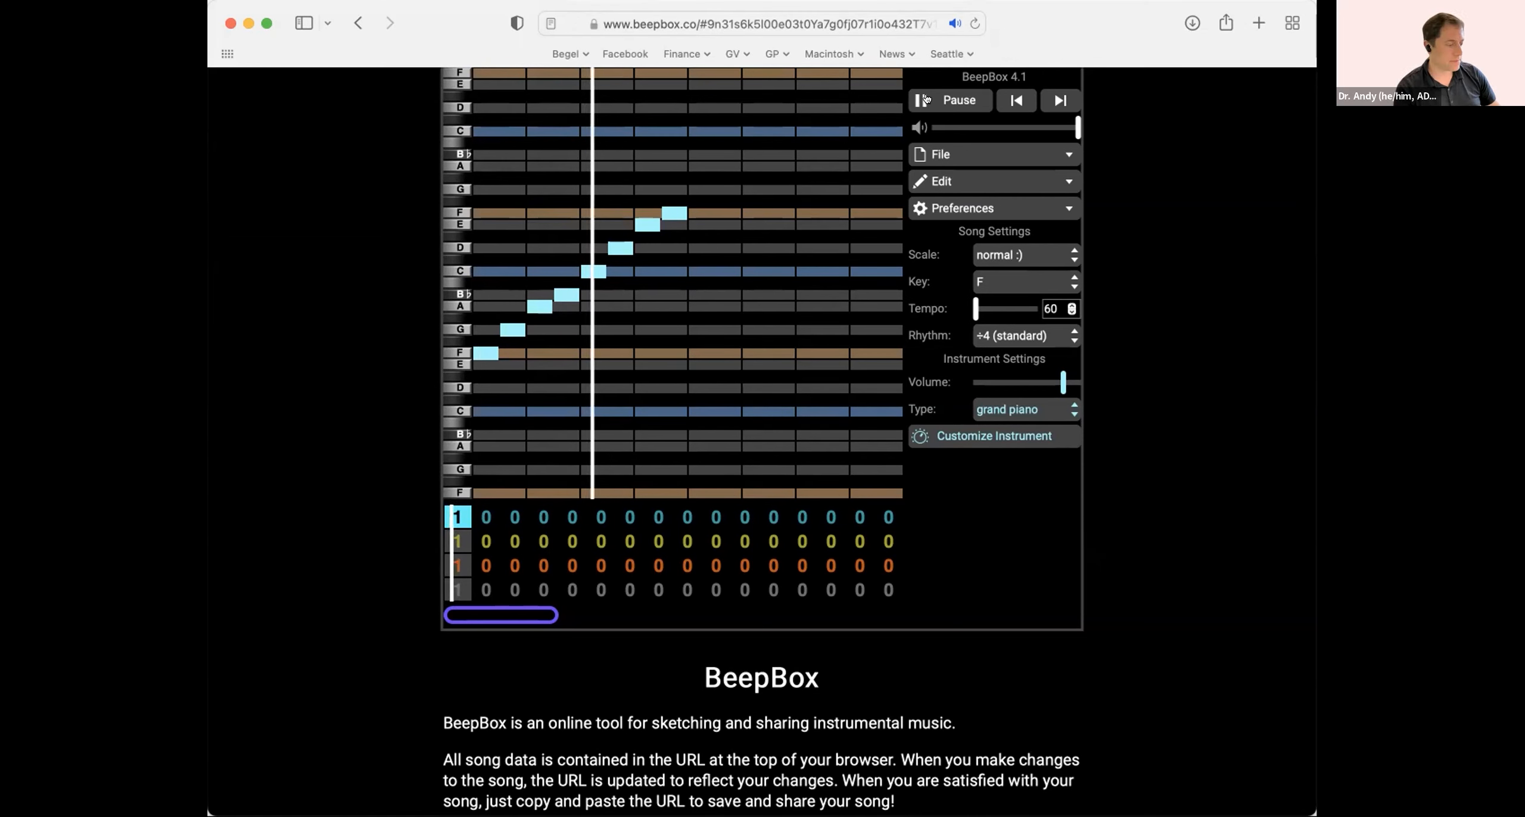
click(926, 99)
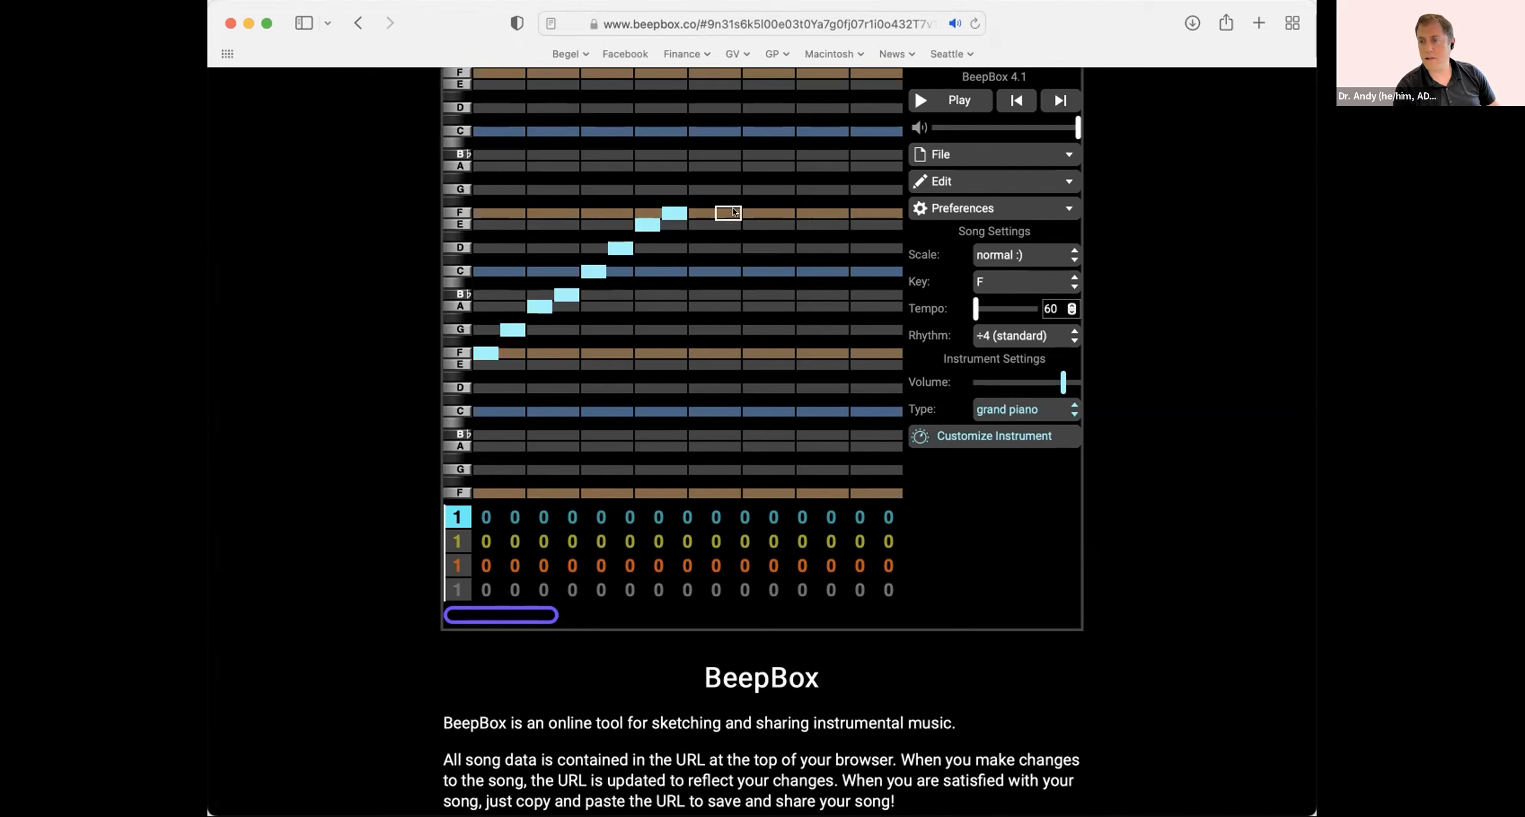
- Play the song from bar 1 into the empty second bar, stop playback and return to bar 1 of the first channel
key(super+Tab)
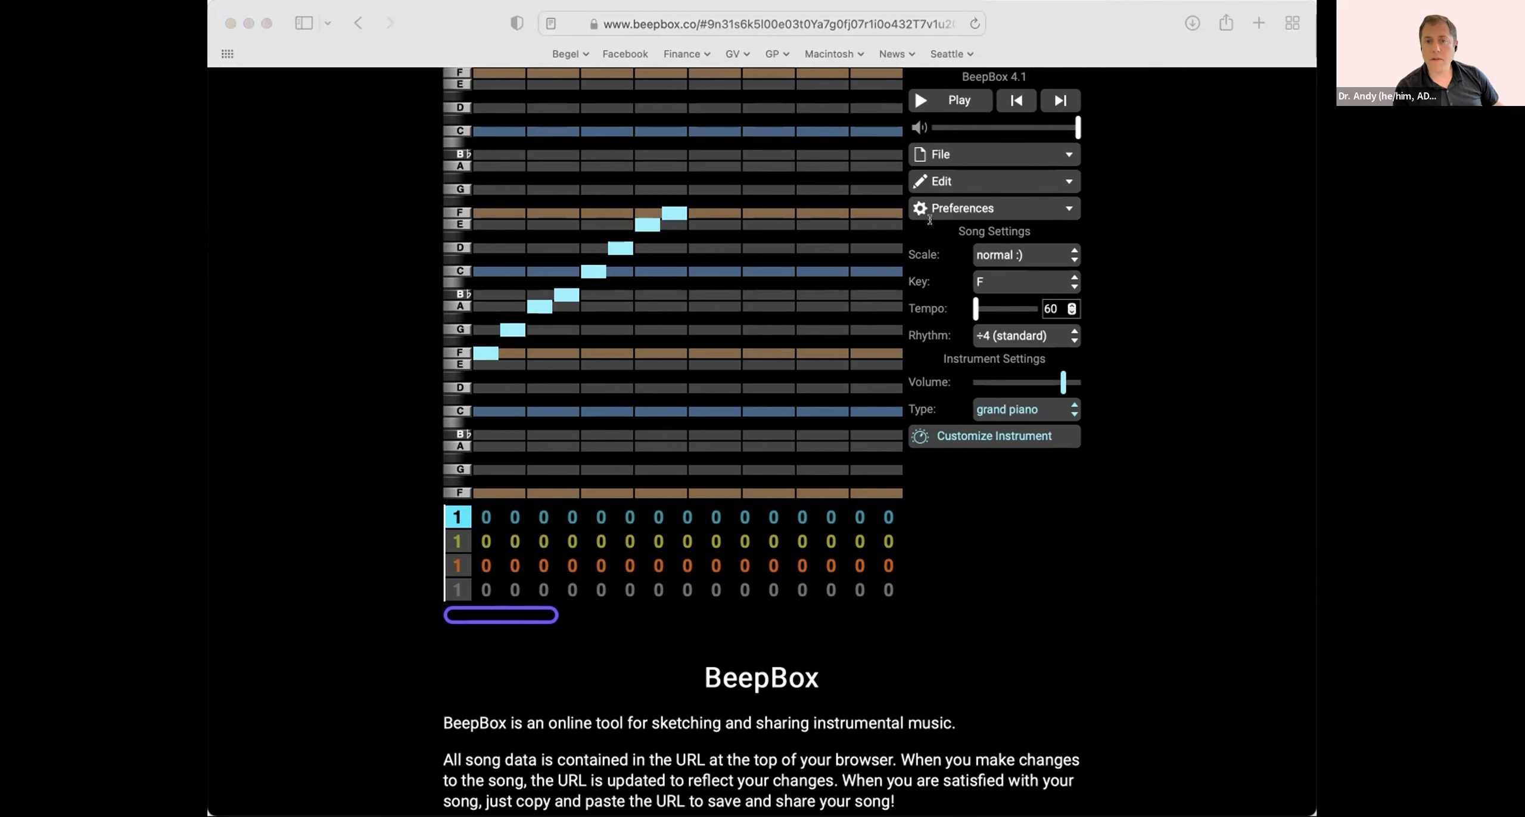
key(super+Tab)
click(944, 99)
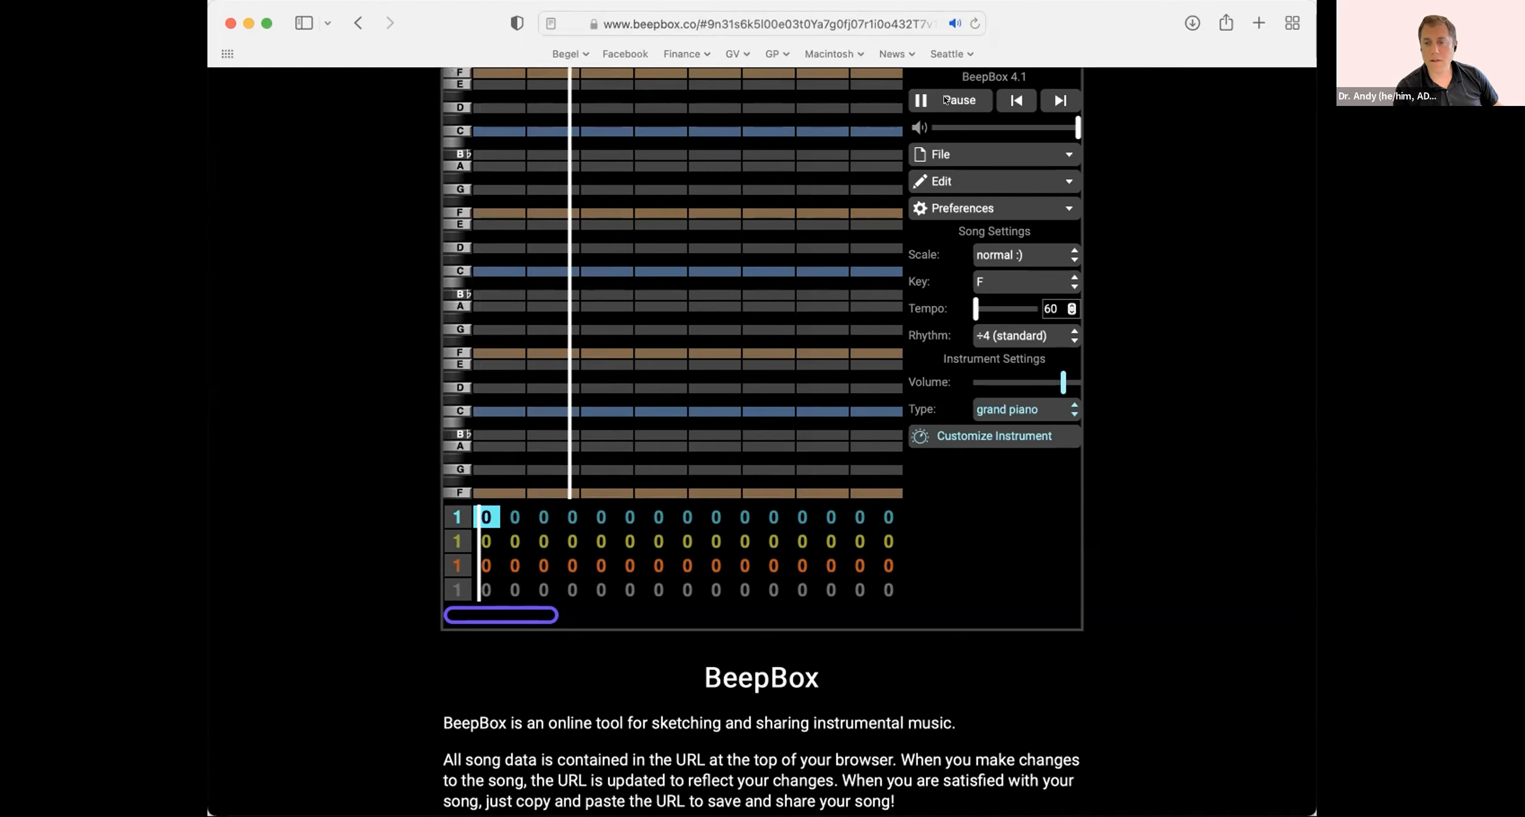
click(946, 100)
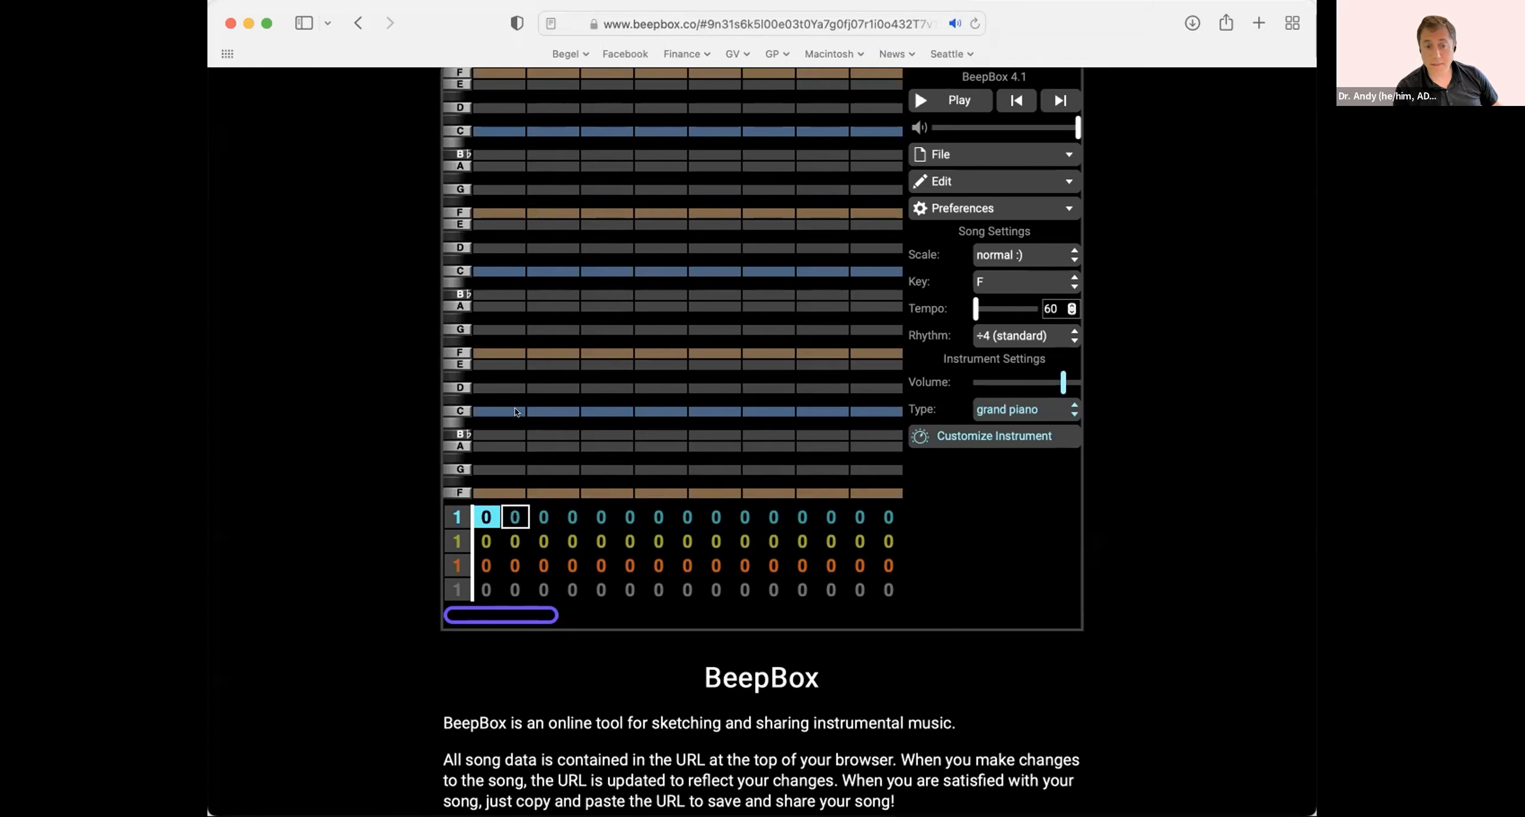
mouse_move(477, 515)
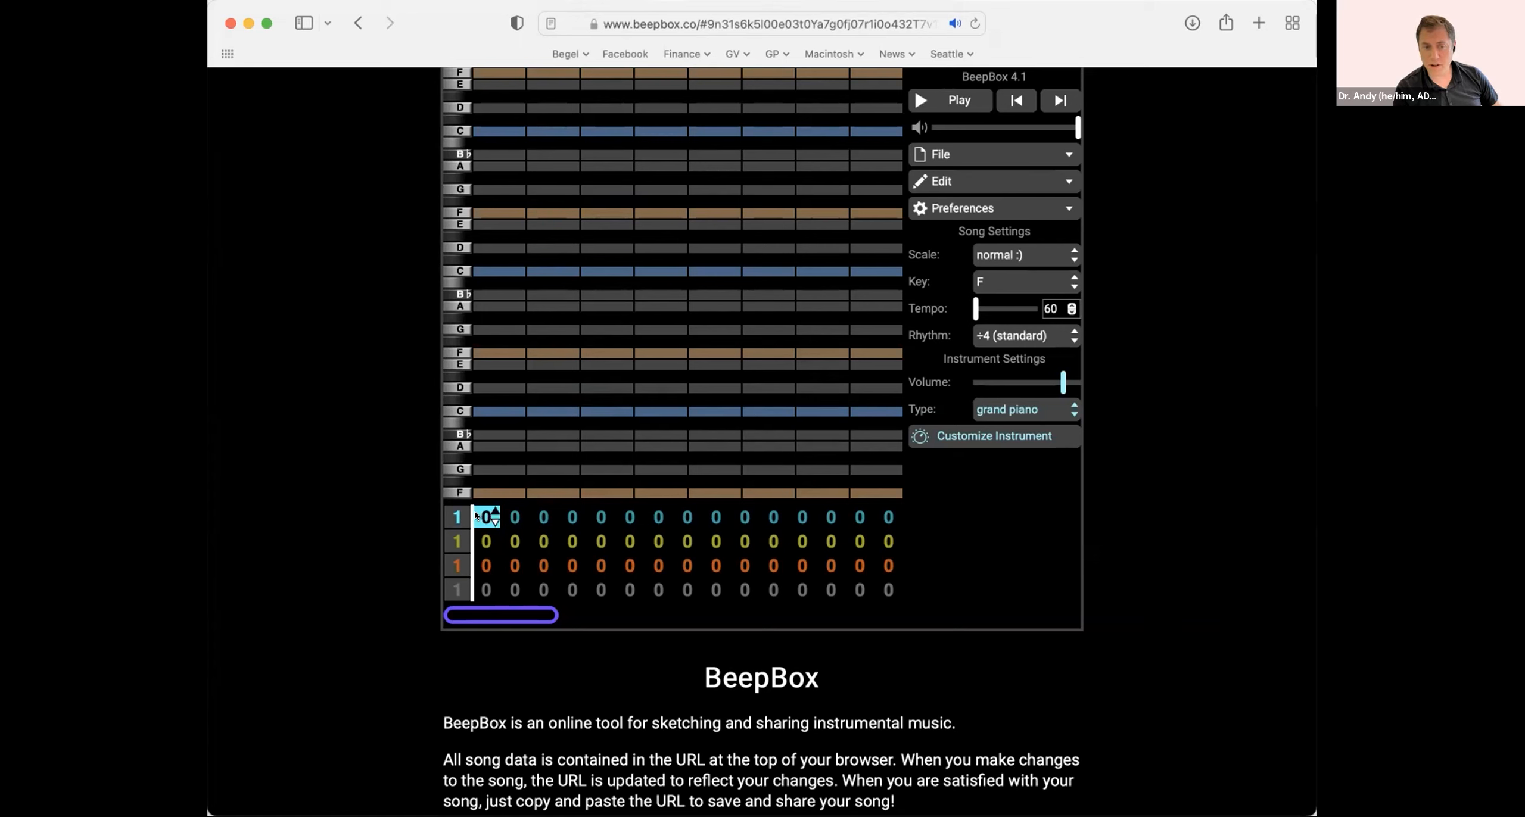
click(449, 514)
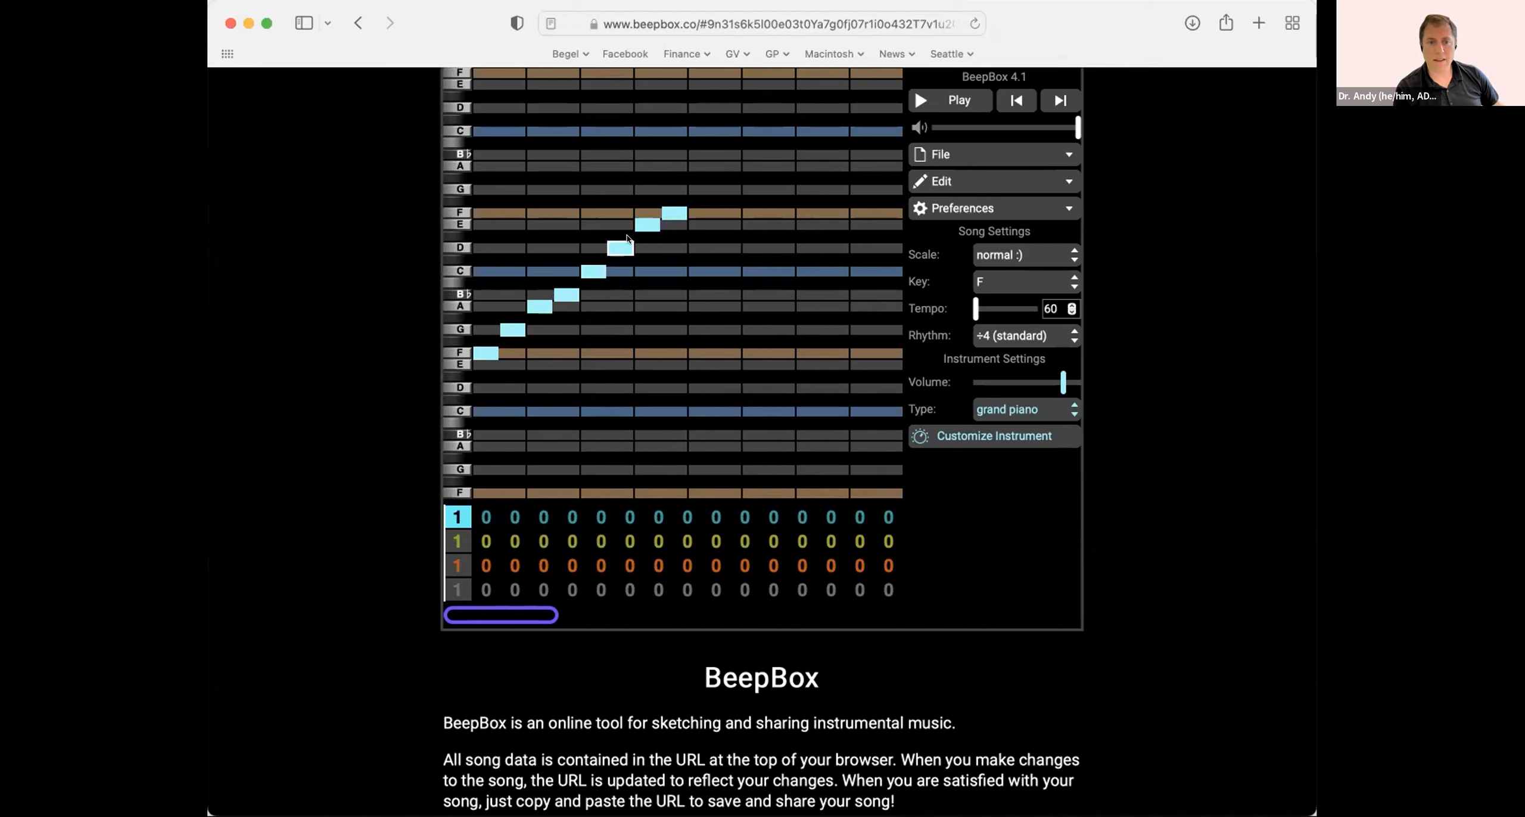
- Continue bar 1 with a descending scale of short notes F, E, D, C, B♭, A, G and F, filling the bar
click(673, 213)
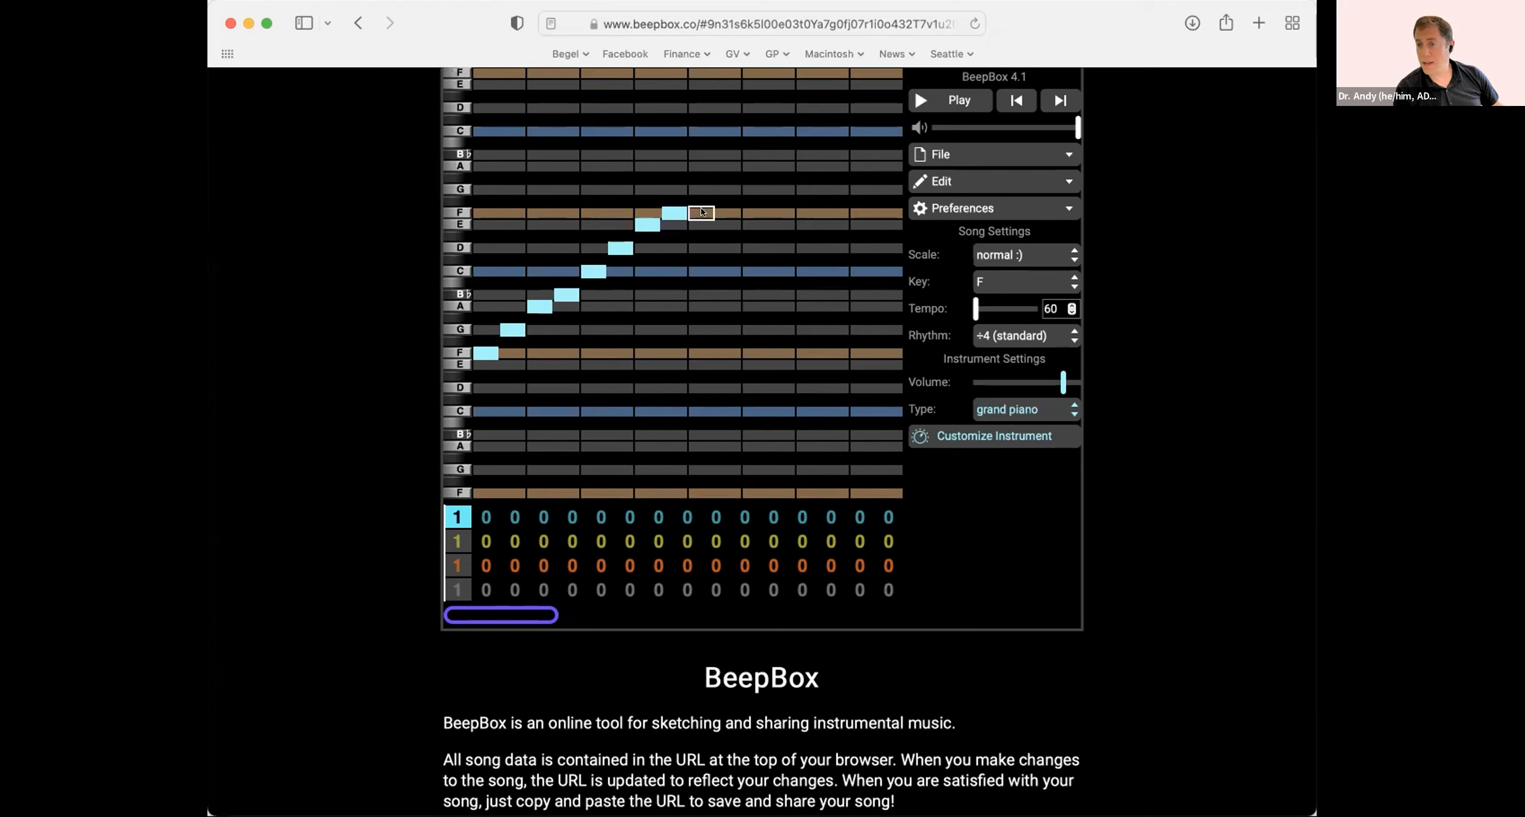
click(701, 213)
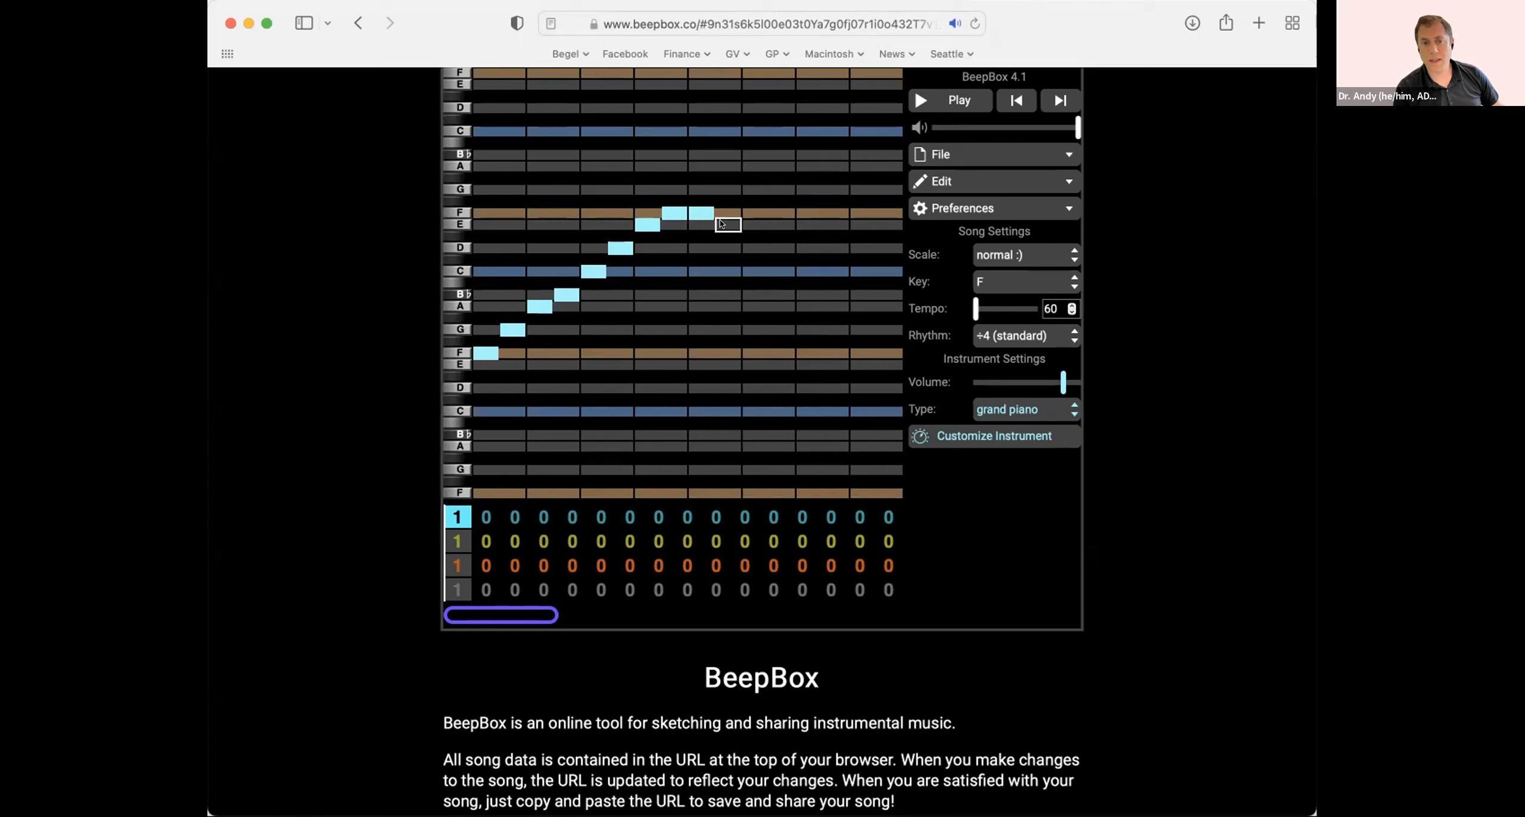
click(722, 225)
click(745, 249)
click(779, 272)
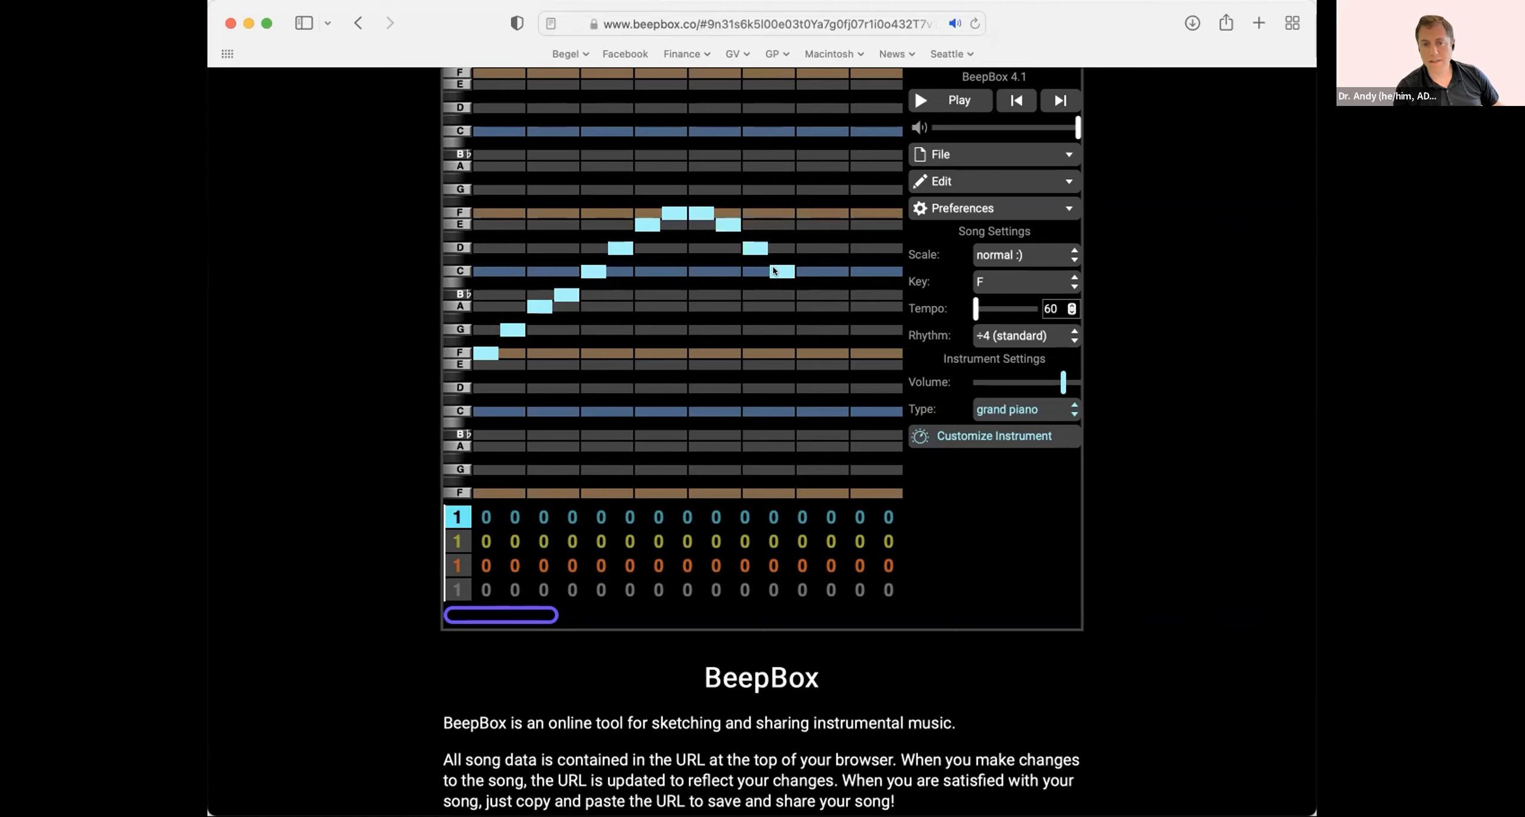
click(793, 294)
click(834, 307)
click(852, 330)
click(886, 354)
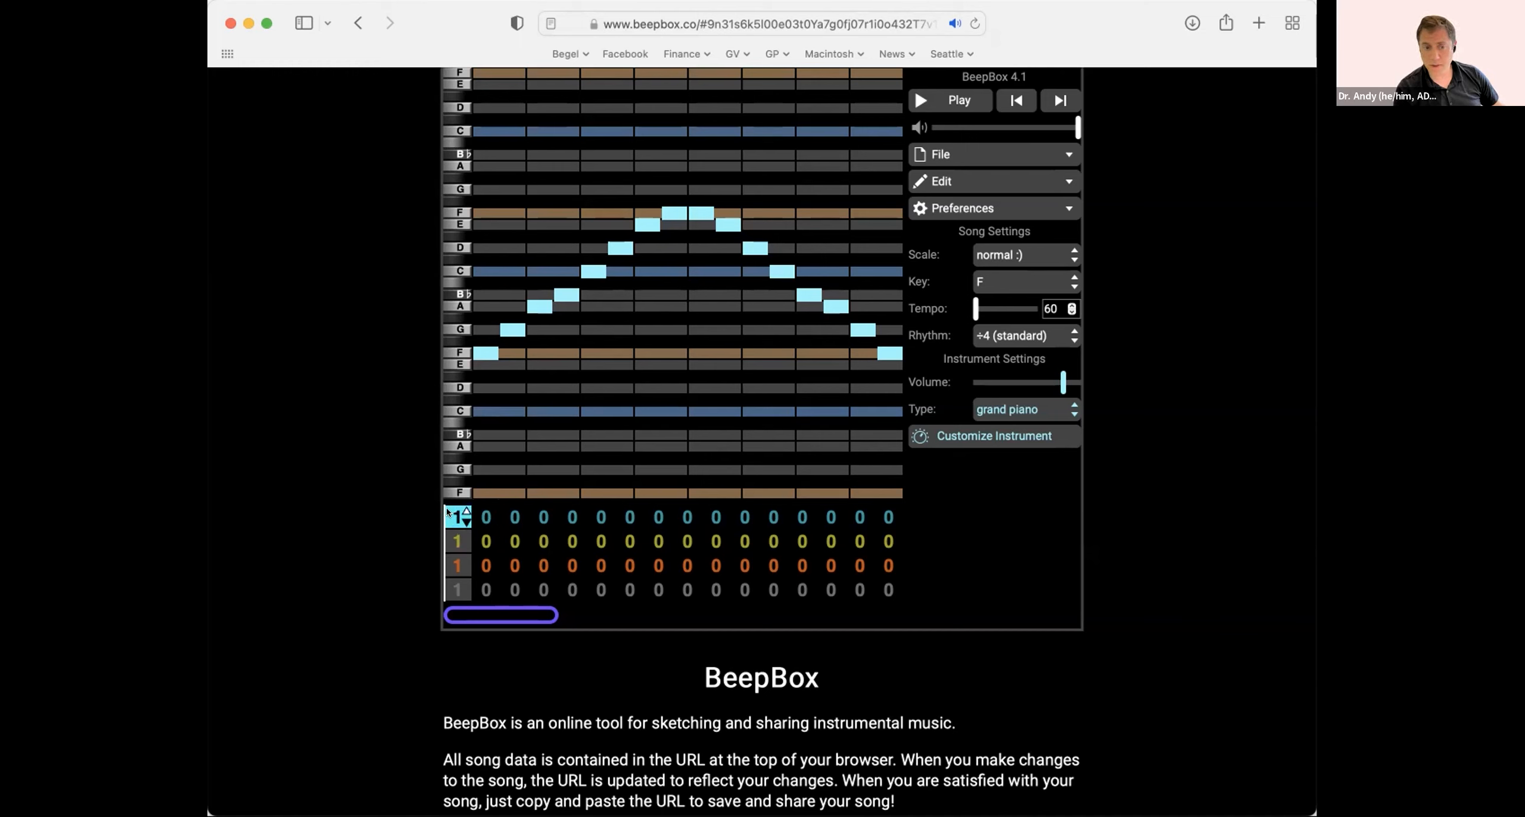
- Look through the first channel's empty bars 2 to 7 and return to bar 1
click(477, 516)
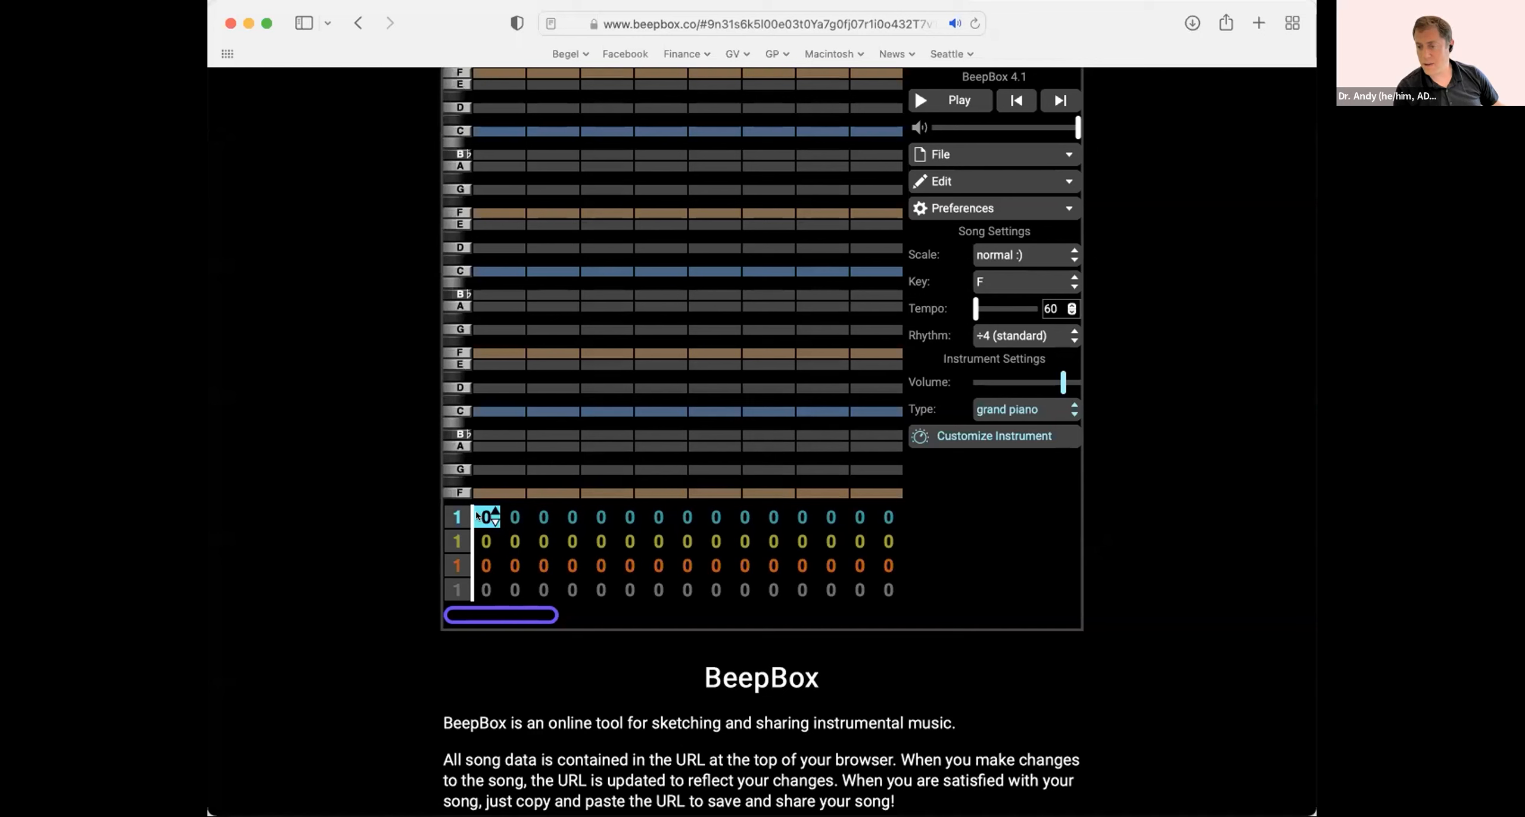
click(514, 515)
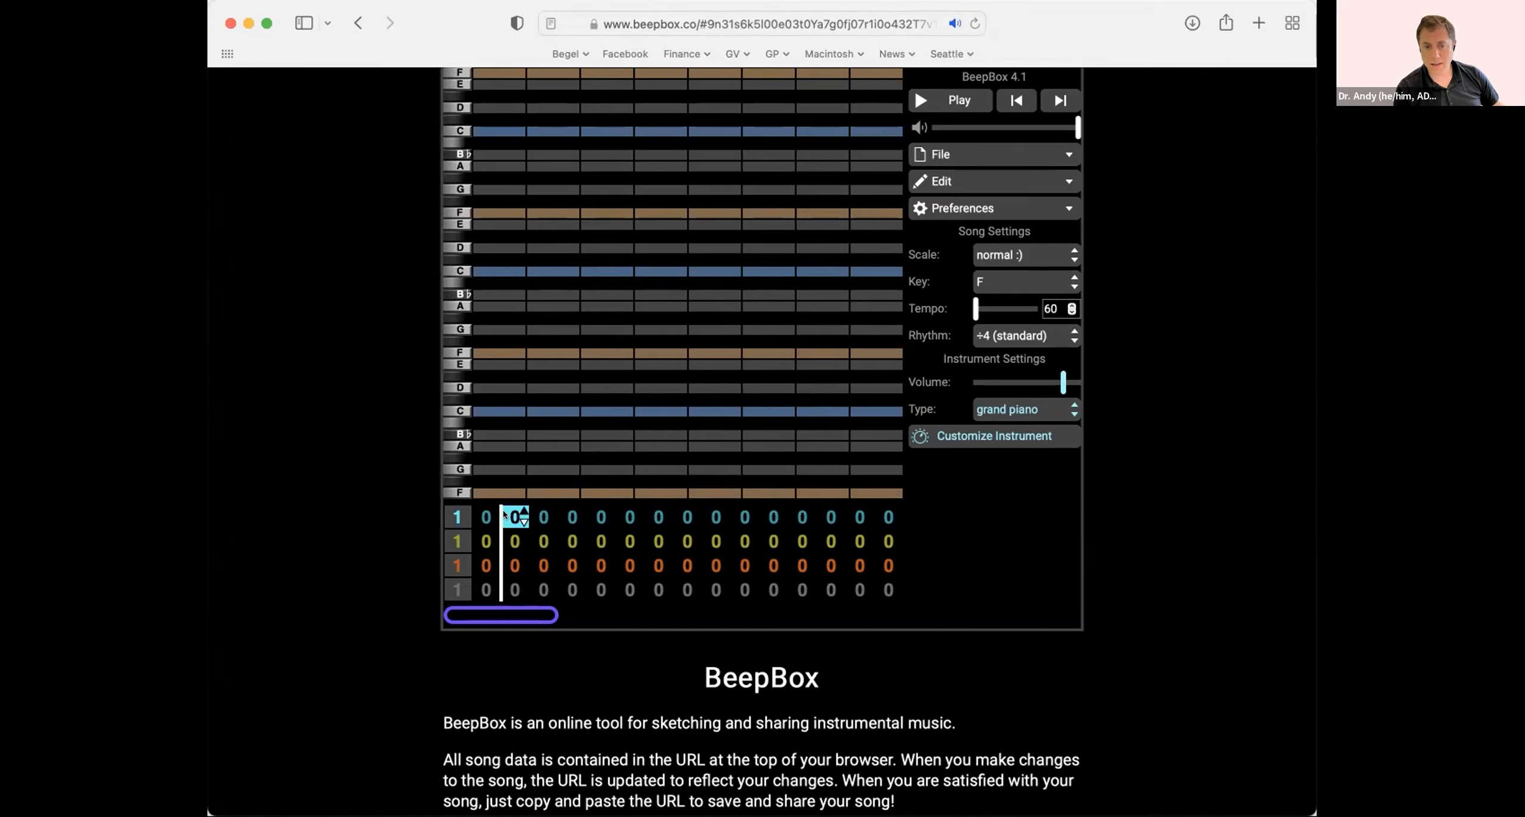
click(544, 516)
click(573, 516)
click(601, 516)
click(617, 514)
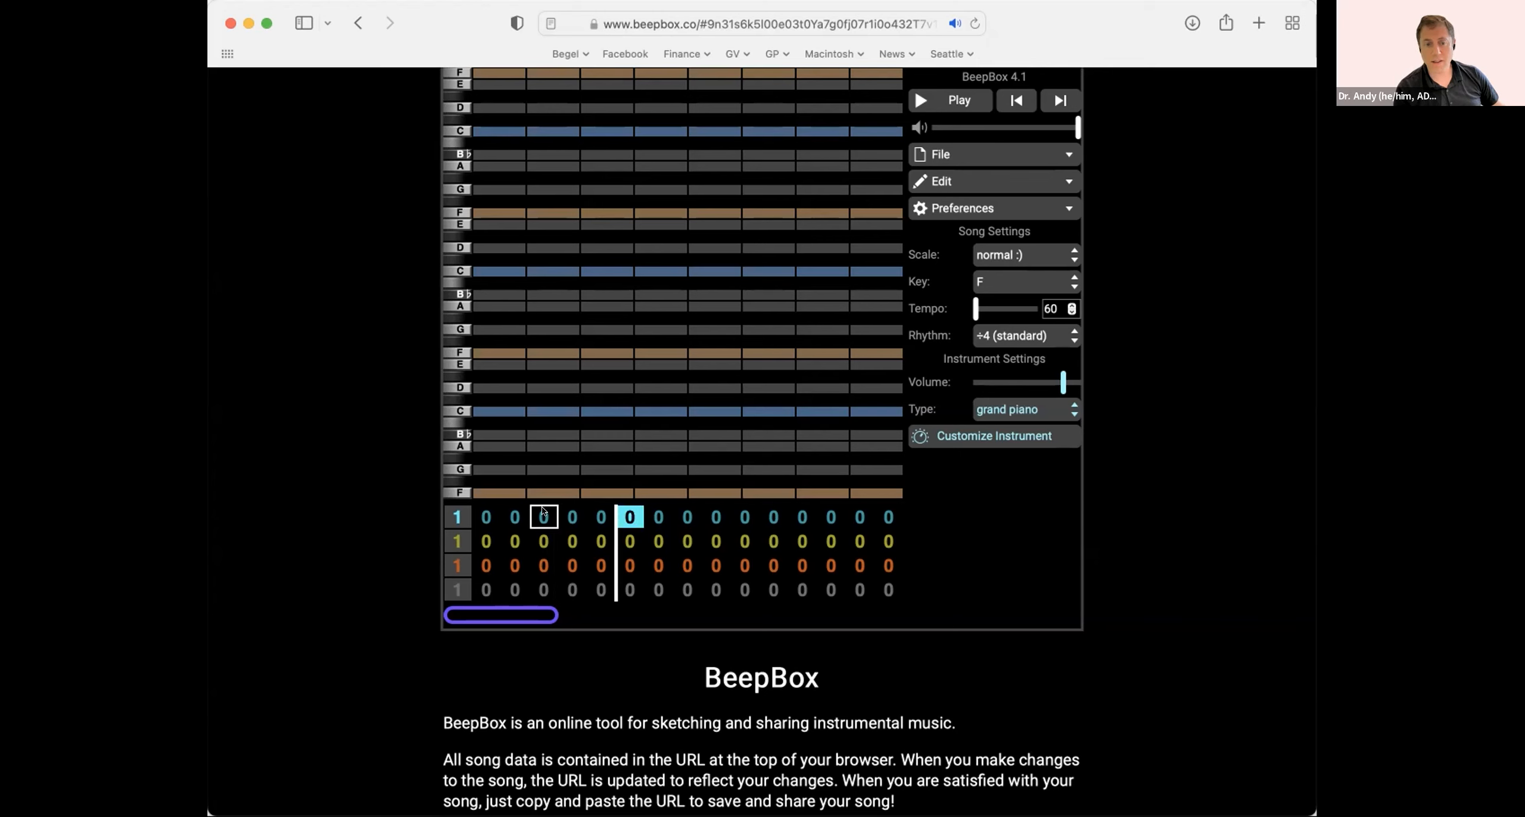
click(485, 512)
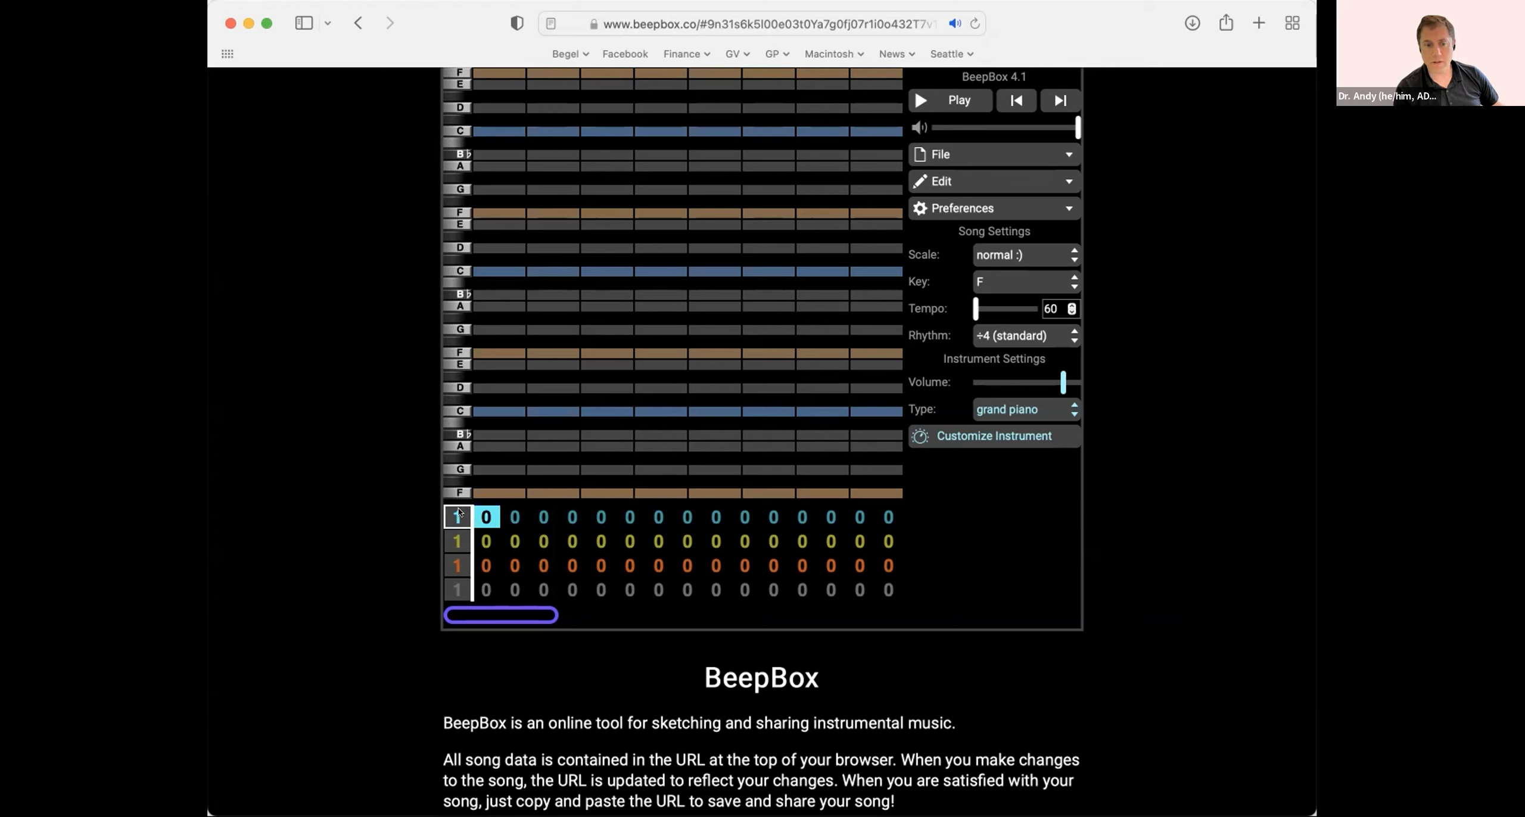
click(459, 511)
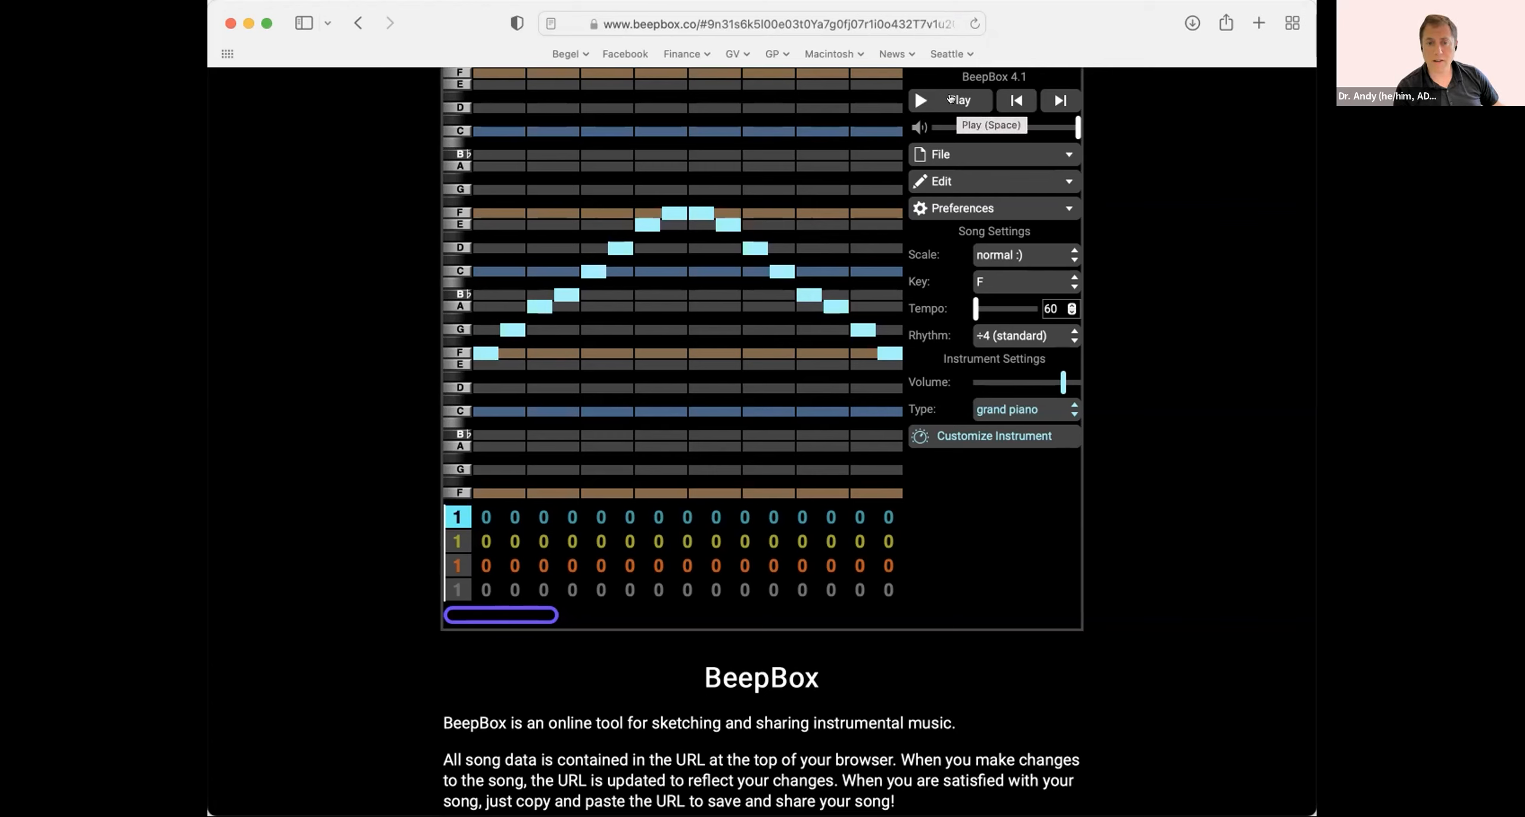
- Play the full ascending and descending scale, stop playback and go back to bar 1
click(951, 99)
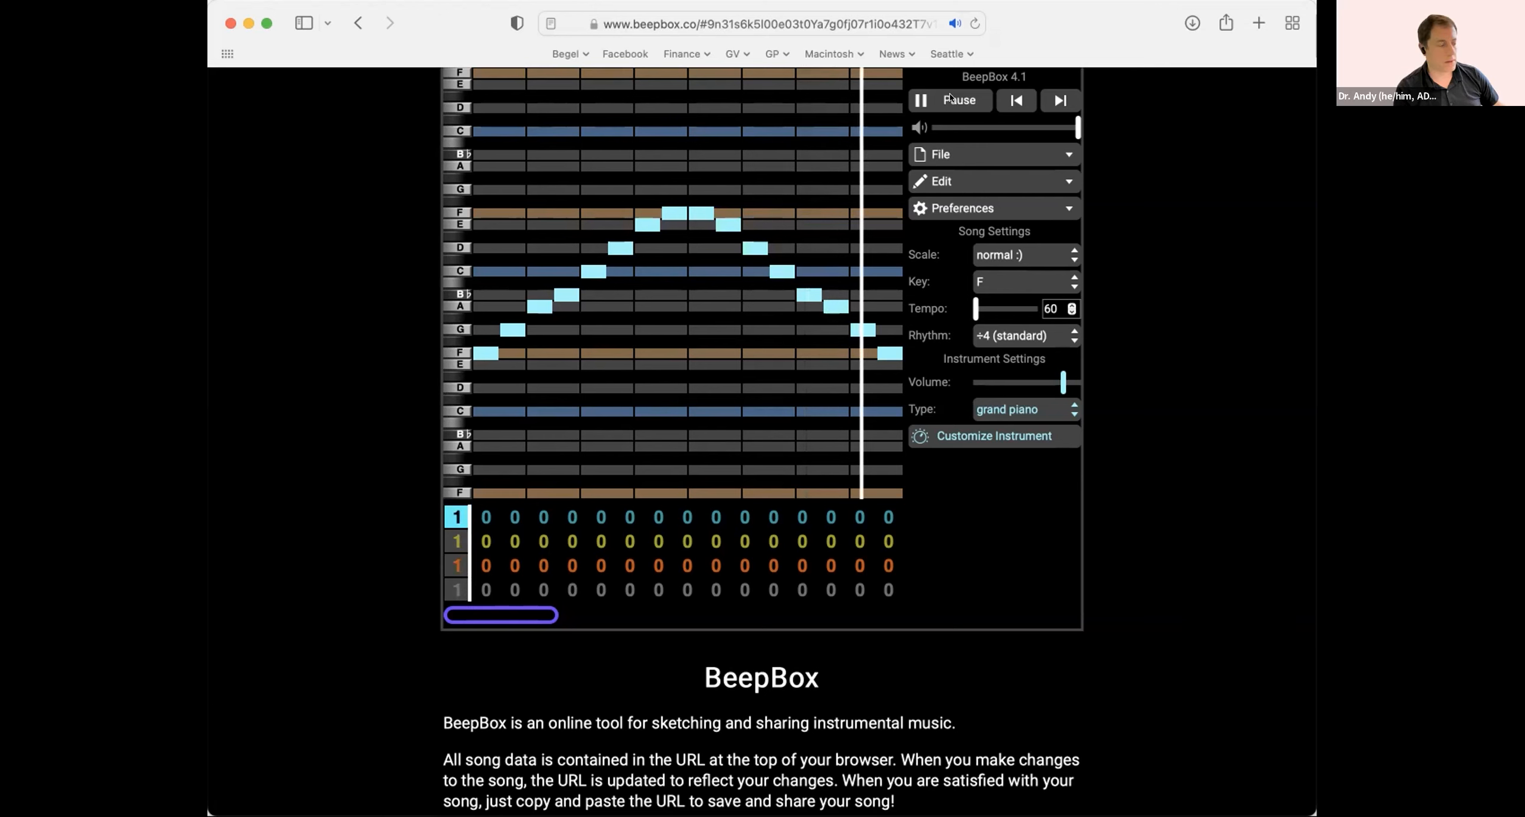
click(950, 97)
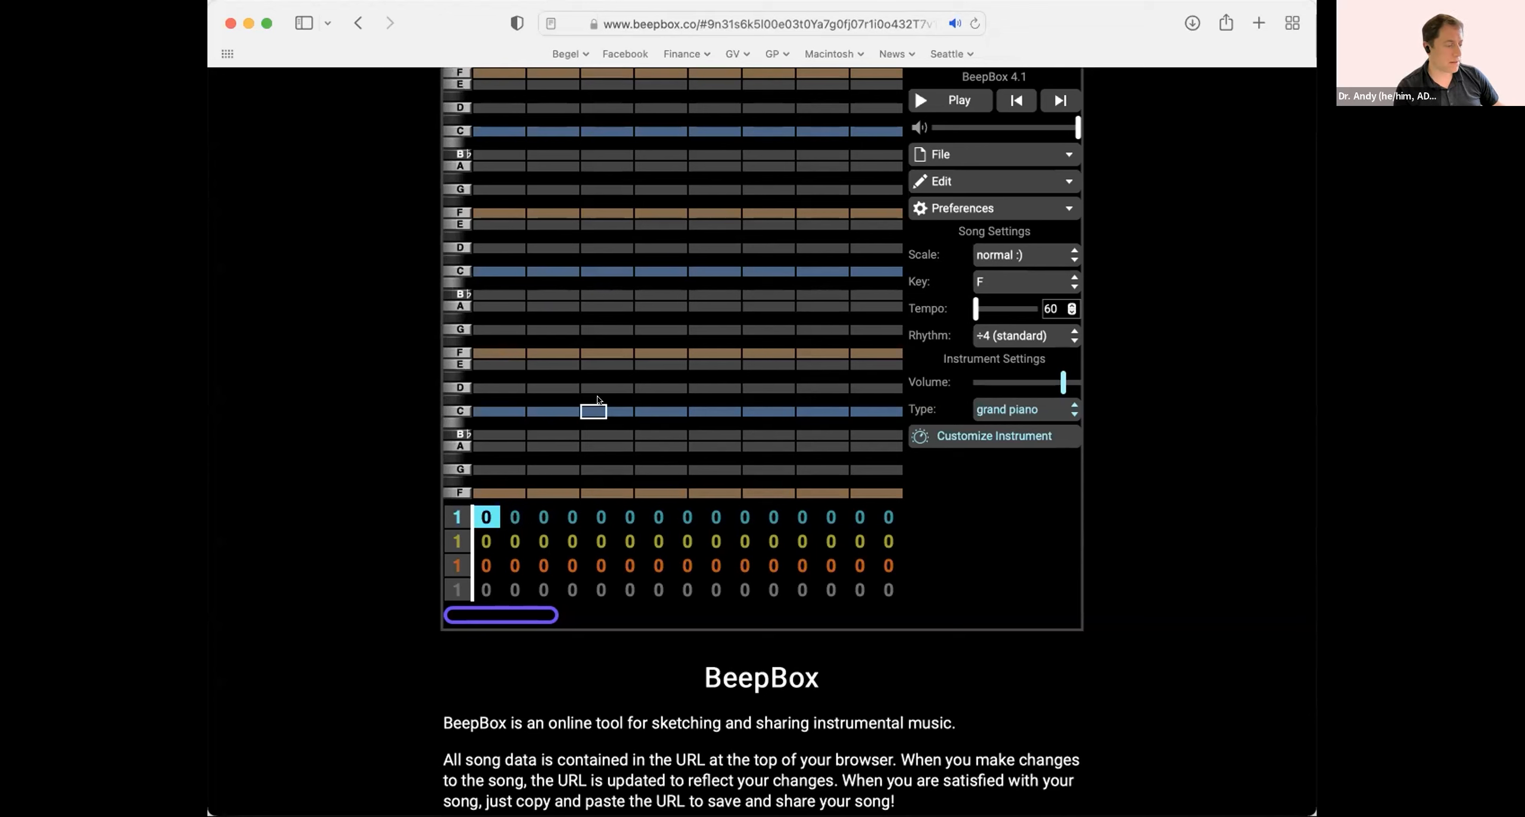
key(Left)
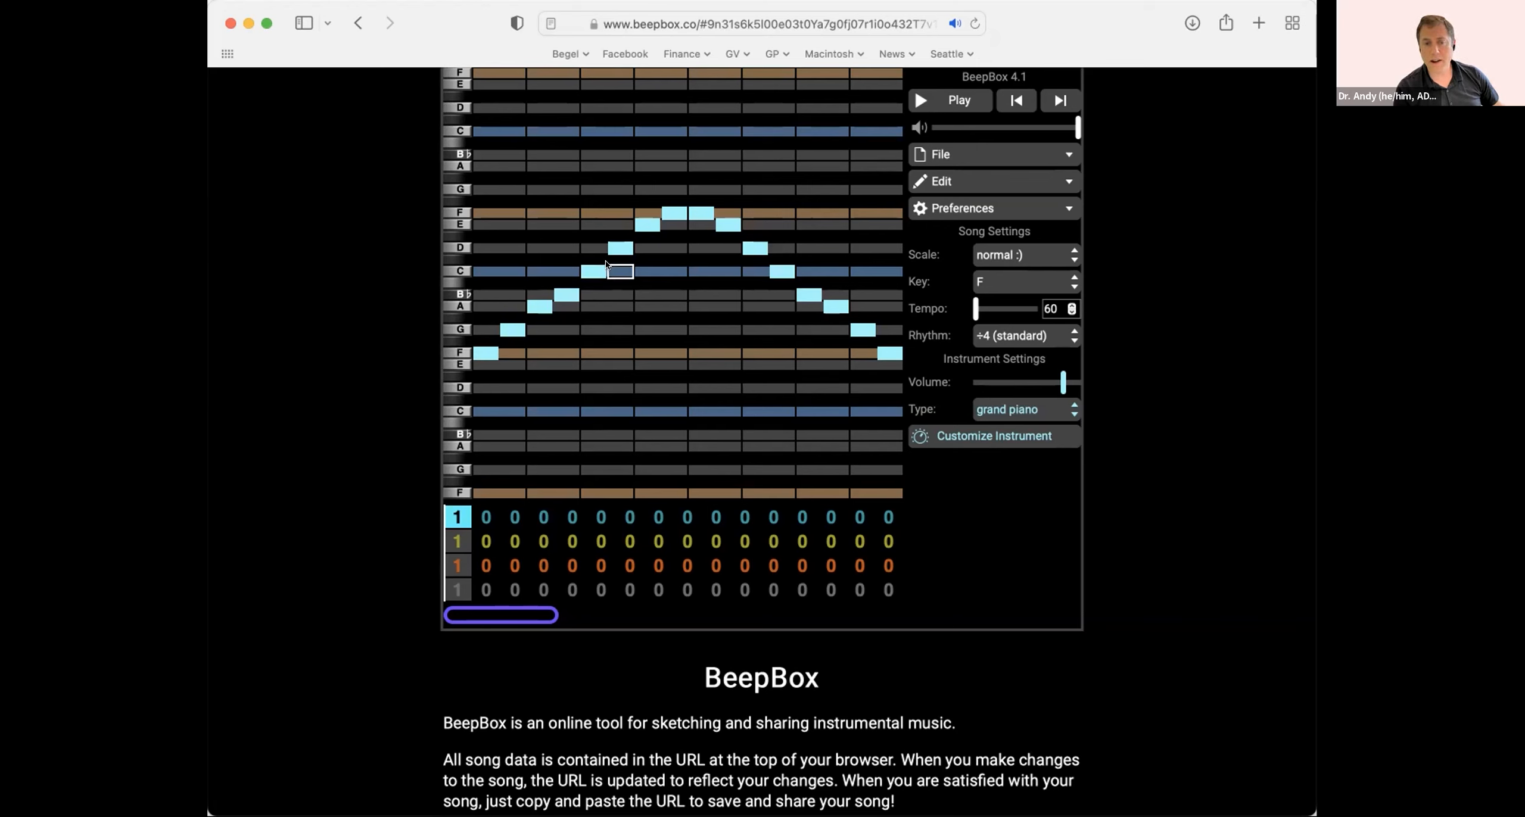
- Start a new blank song
click(994, 155)
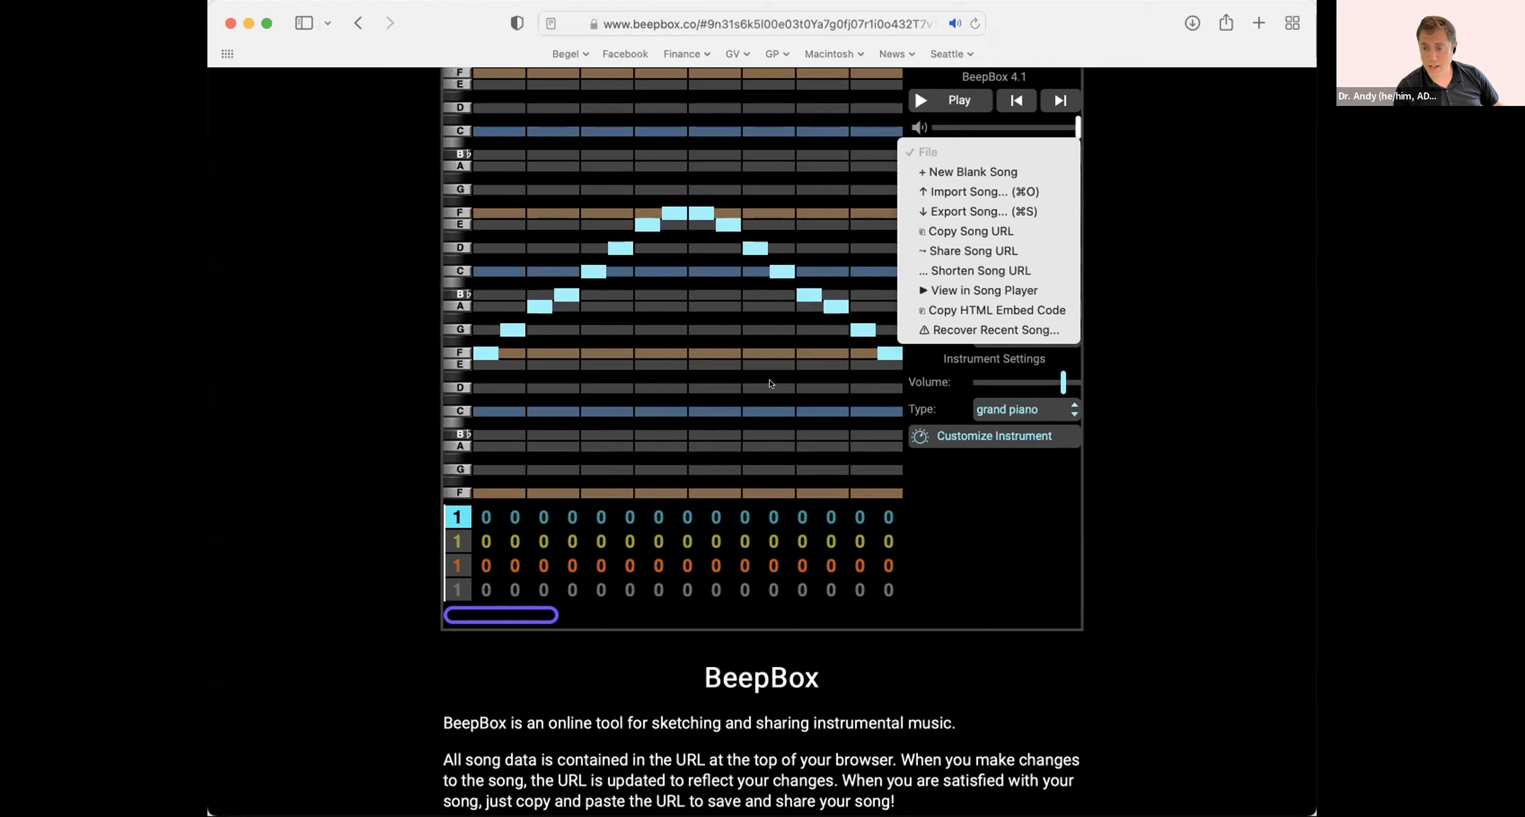
click(970, 162)
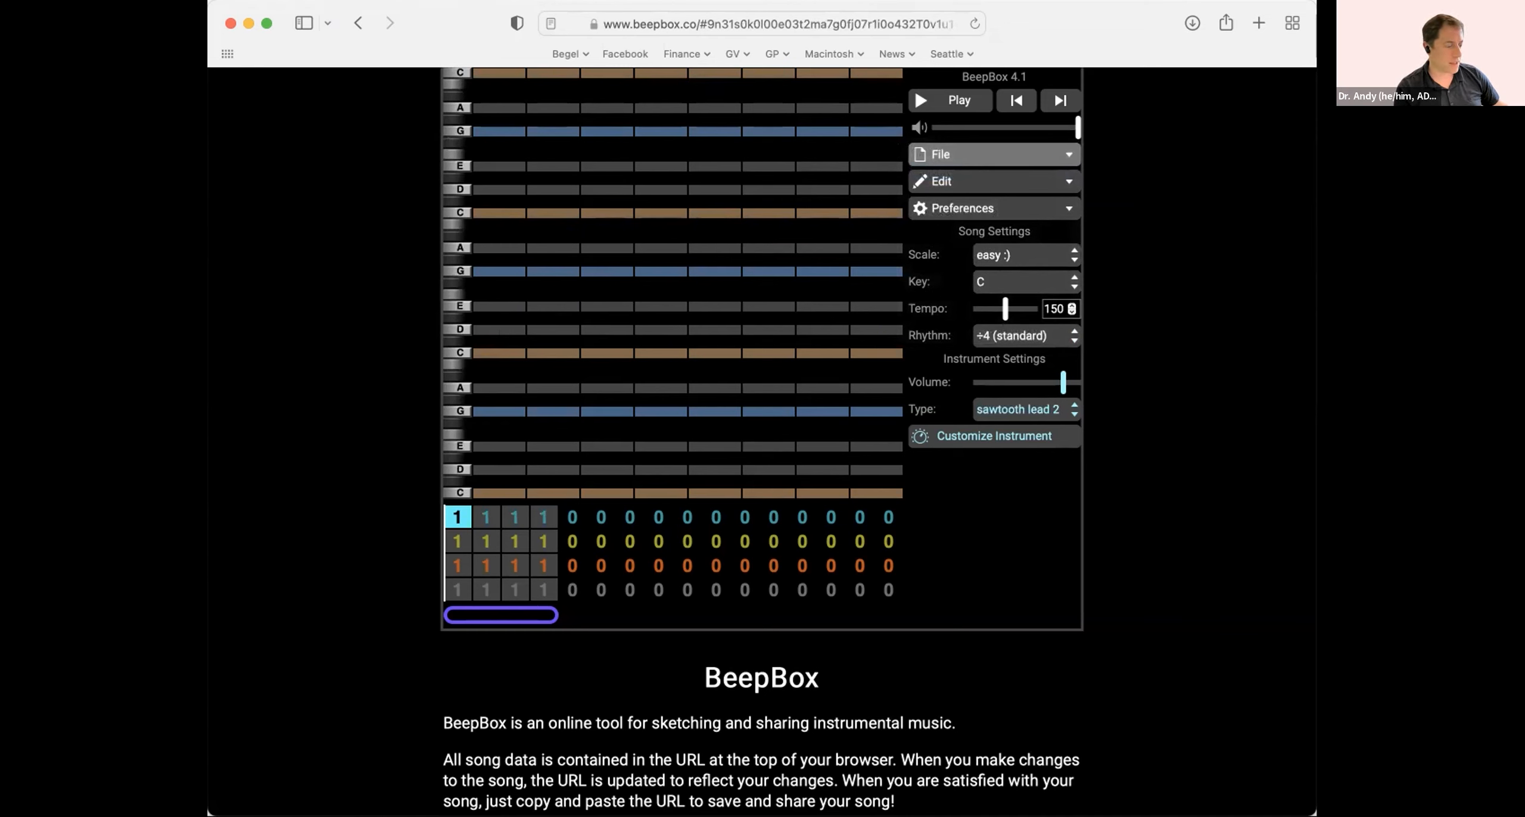
click(400, 614)
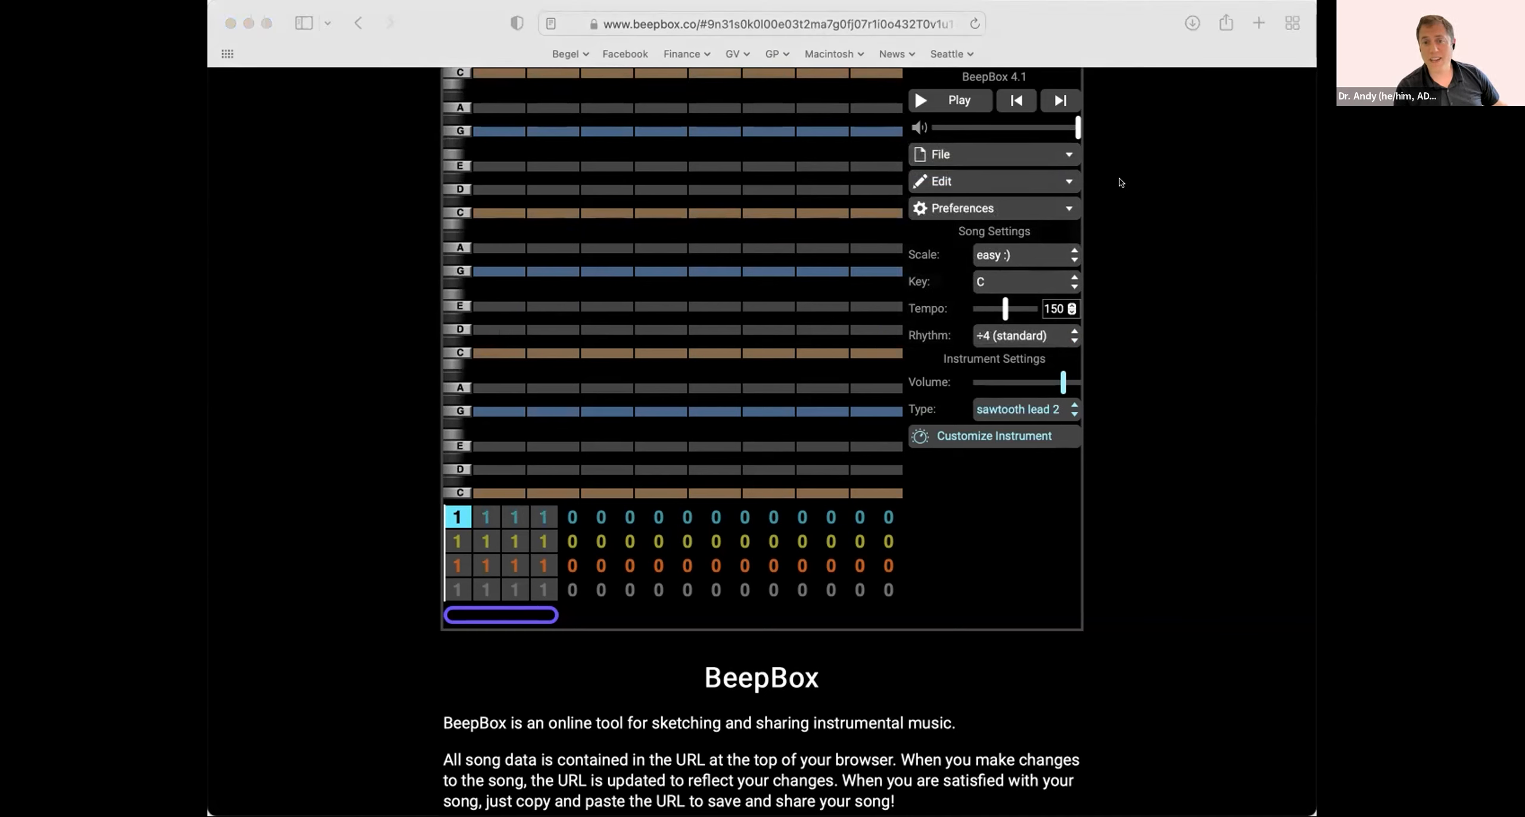
click(1122, 225)
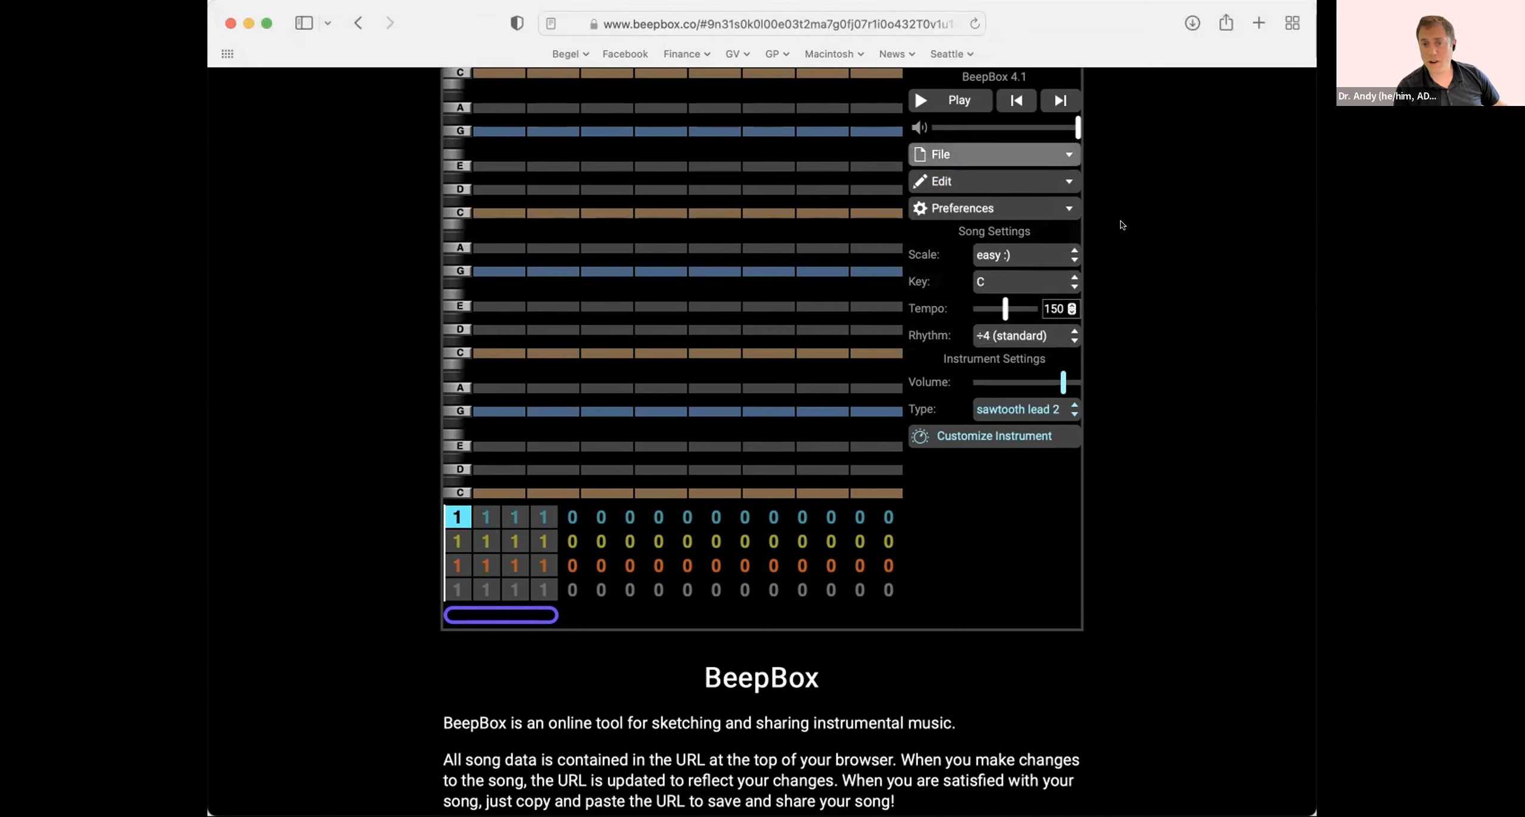
- Set the new song's scale to normal :) and its key to F
click(1011, 246)
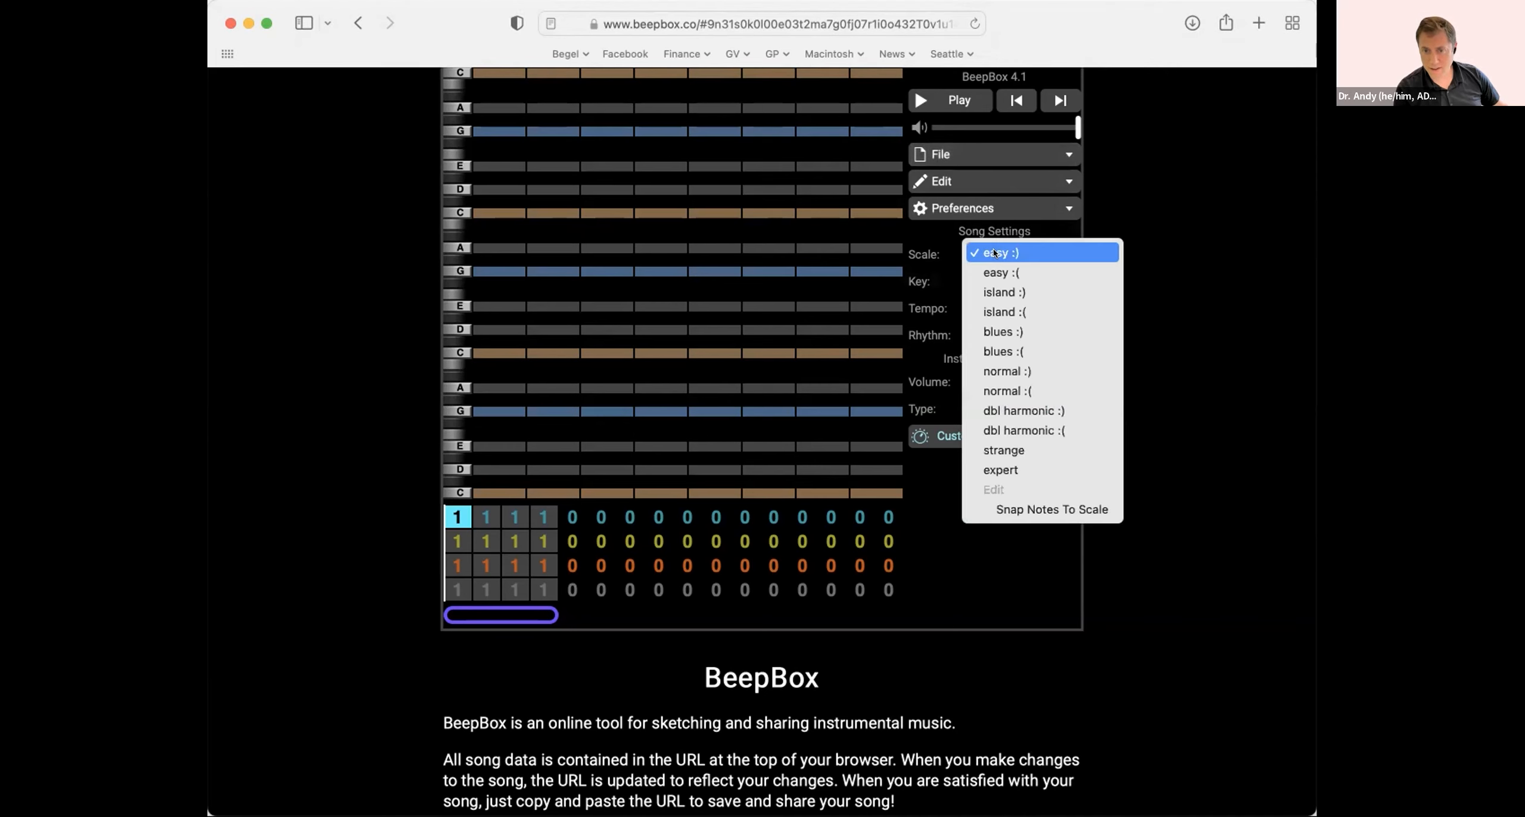
click(977, 366)
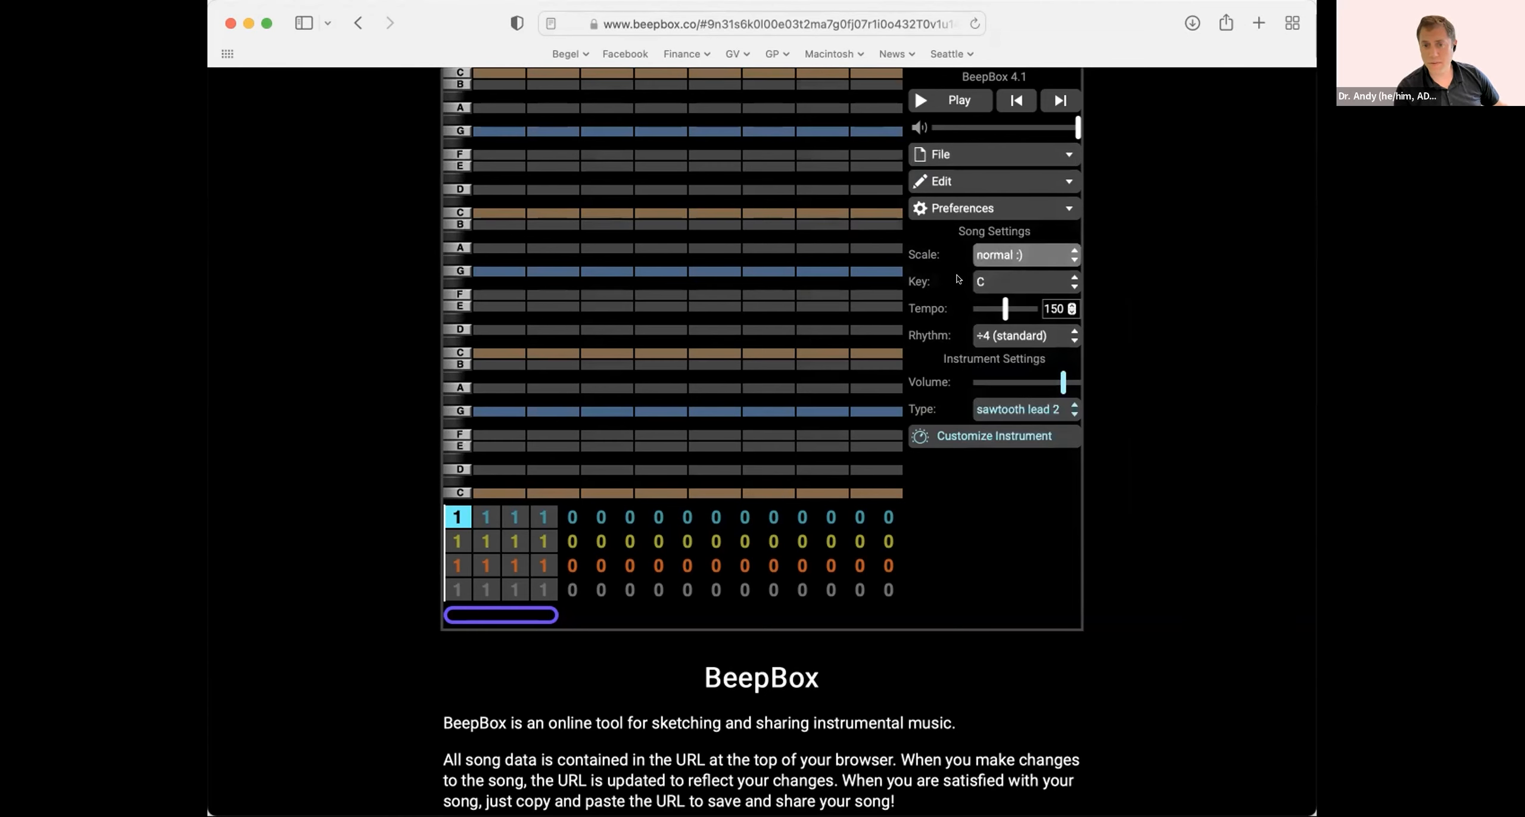
click(1006, 274)
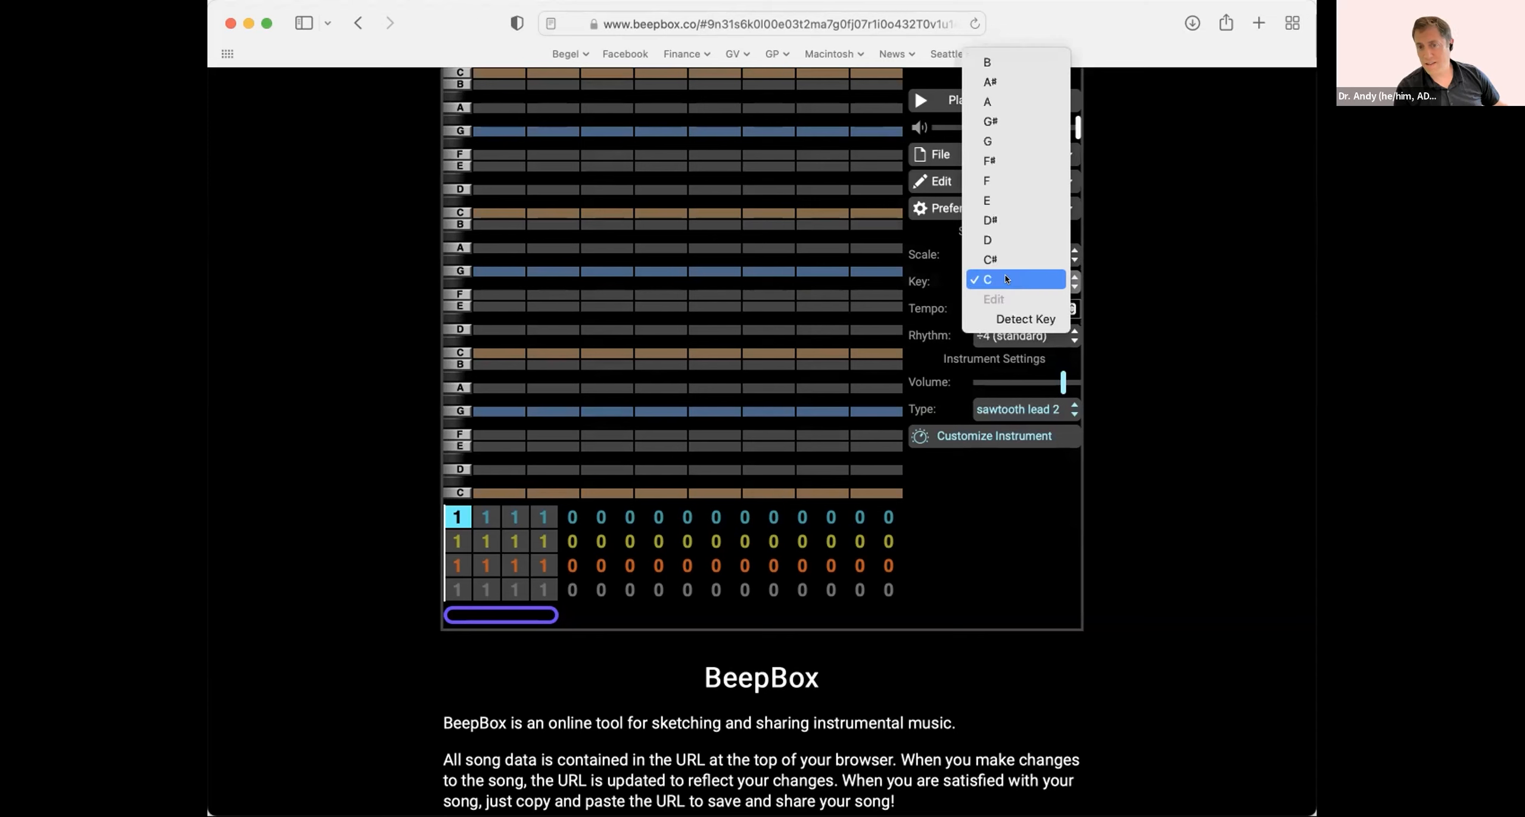
click(1000, 181)
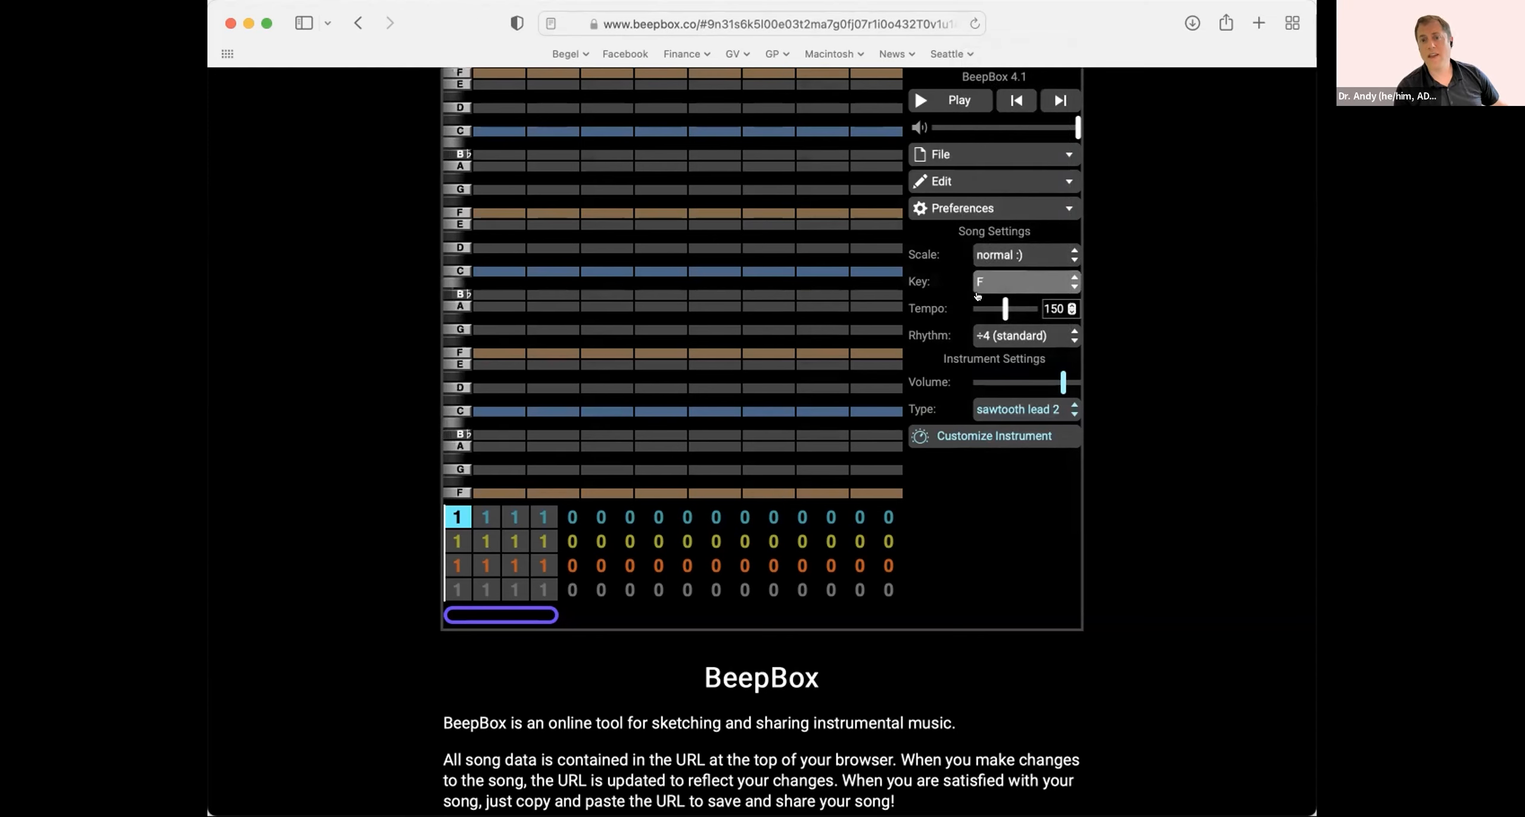
- Set the song's tempo to 60 and the first channel's instrument to grand piano
double_click(1058, 299)
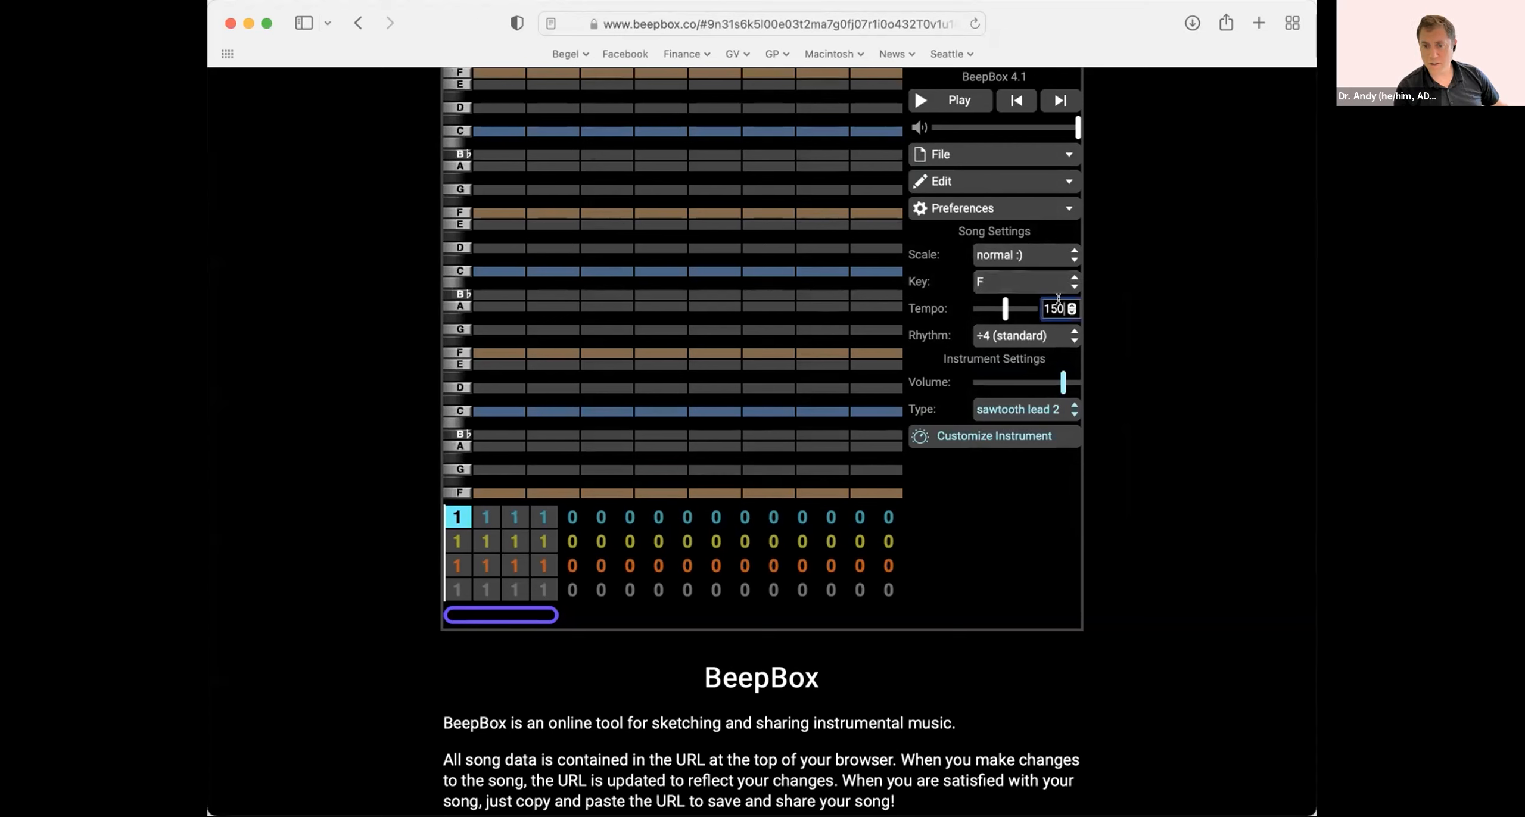
text(60)
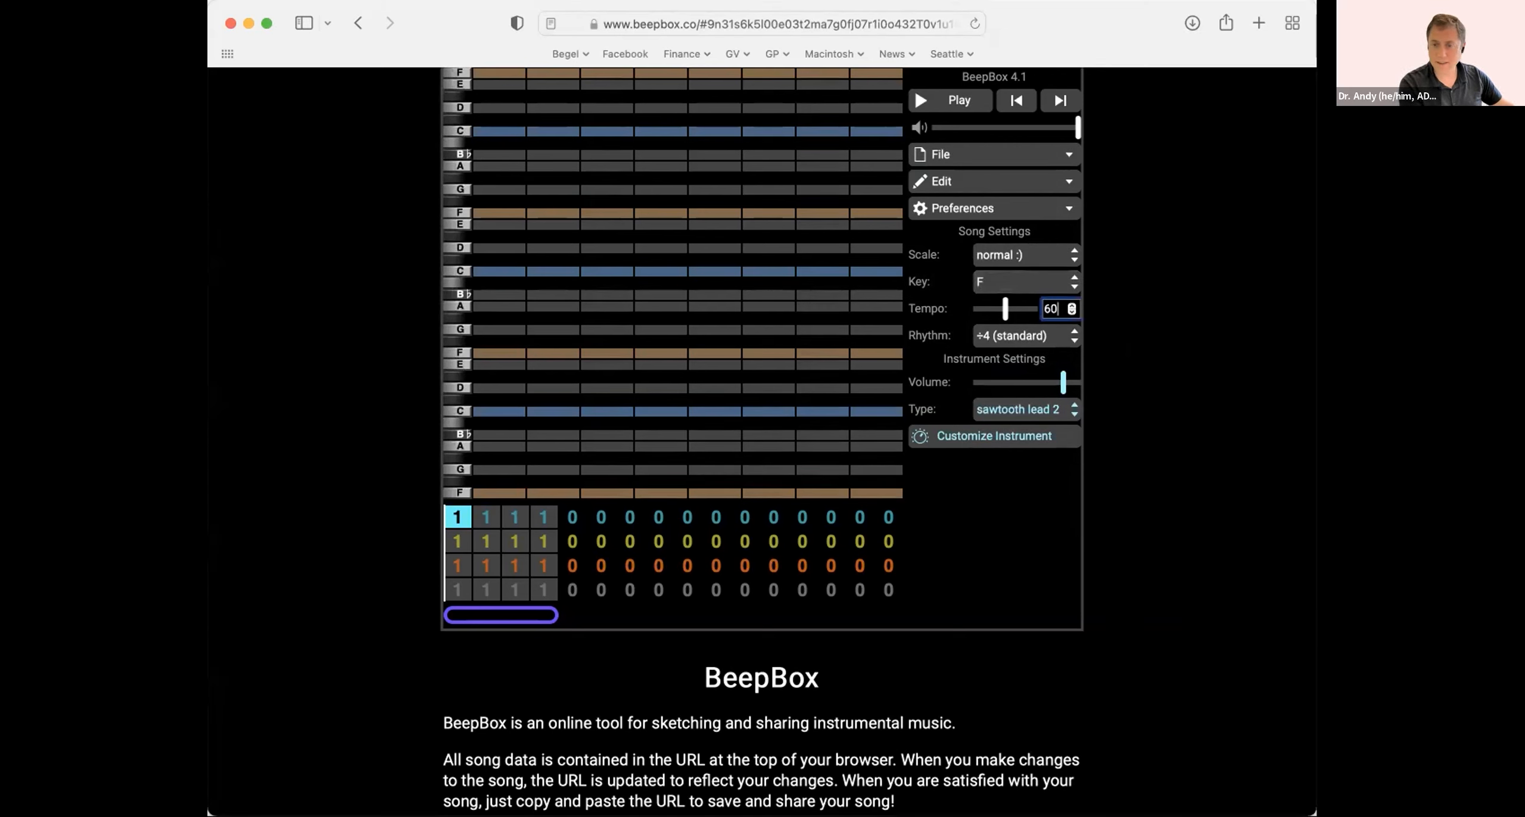
key(Return)
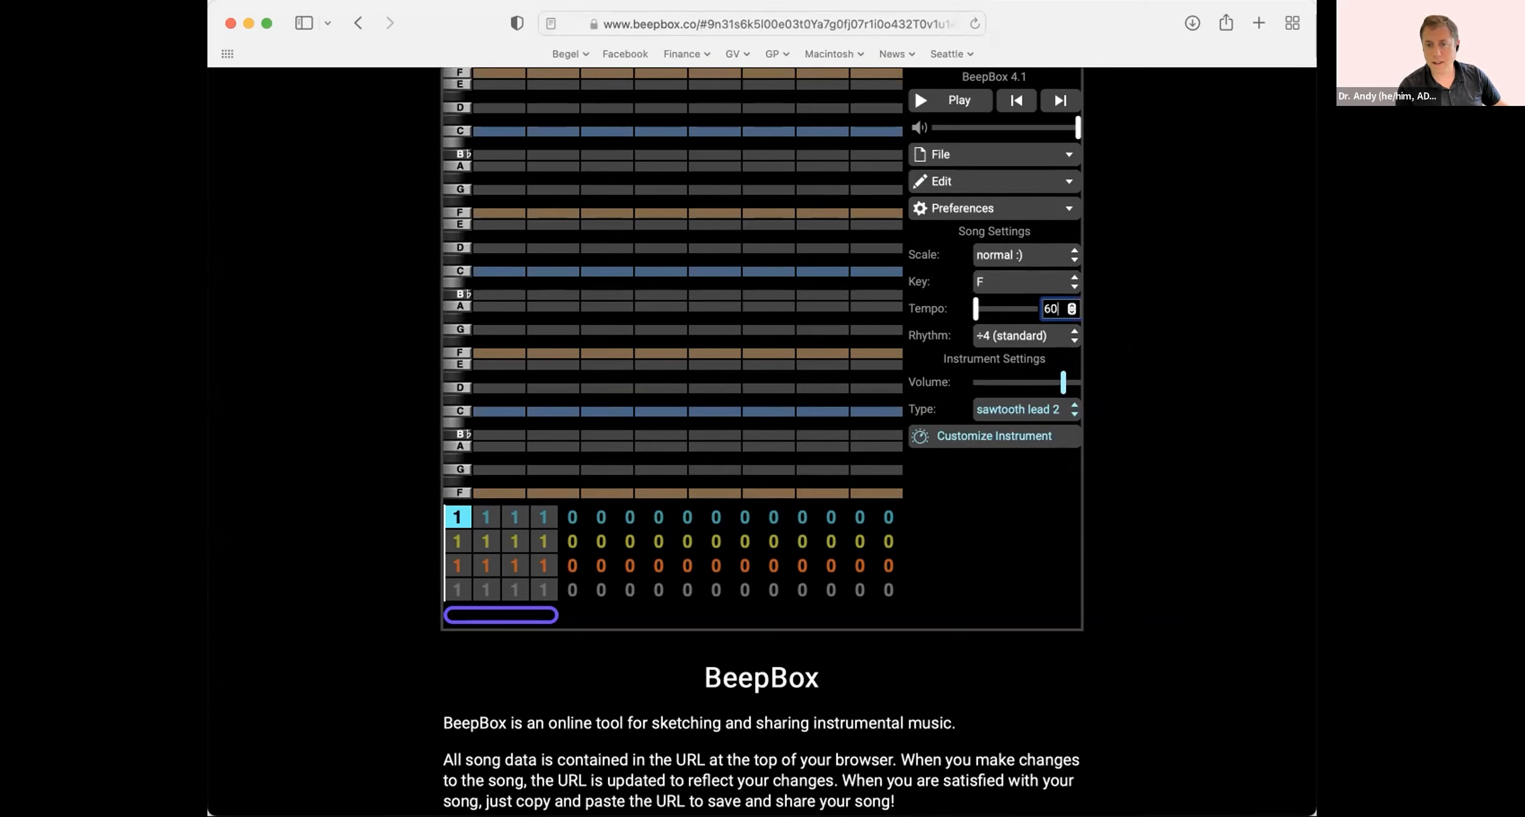
click(1021, 406)
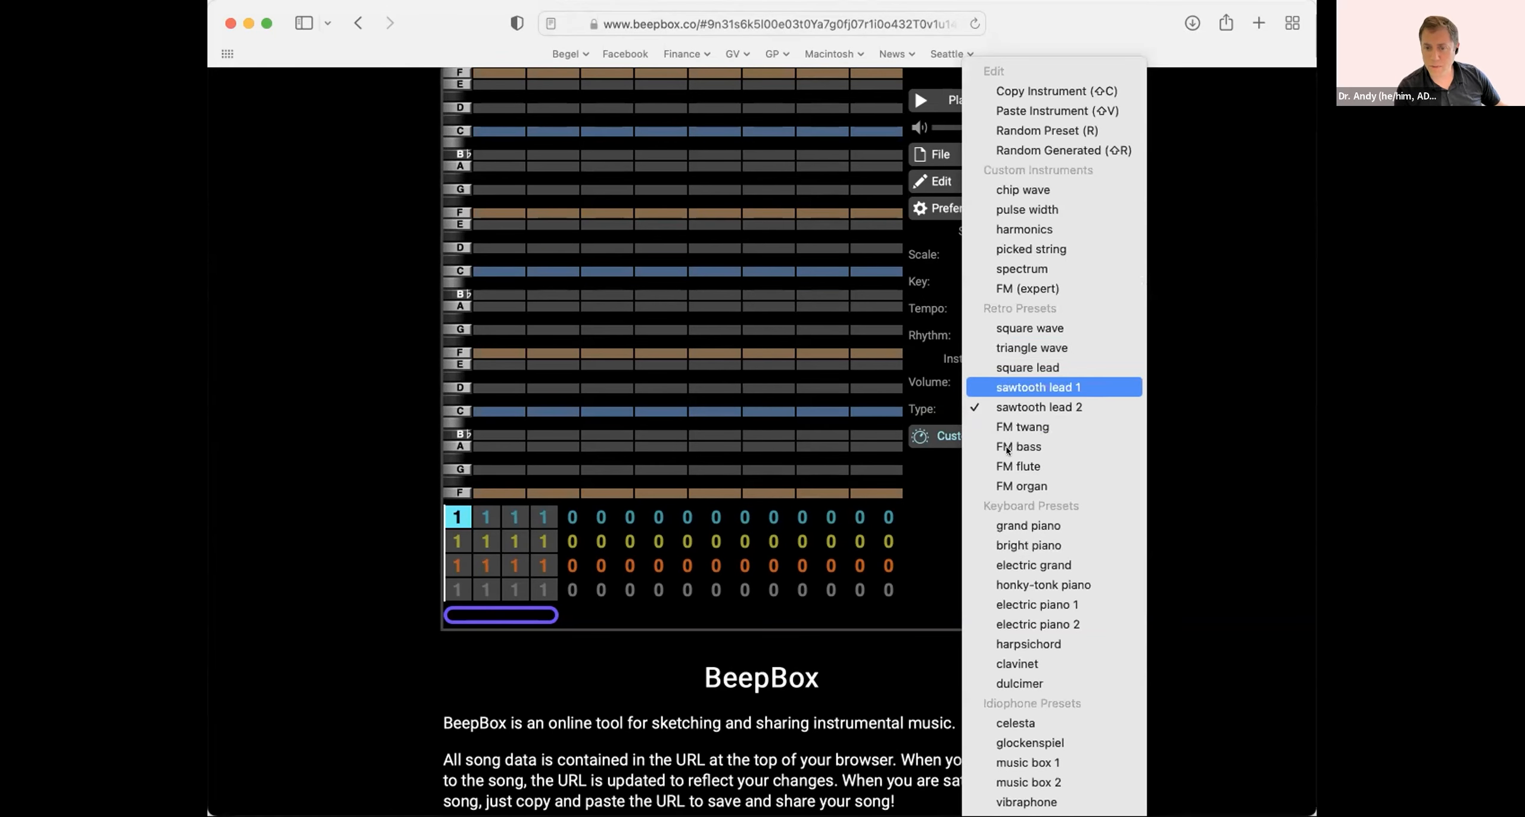
click(1005, 525)
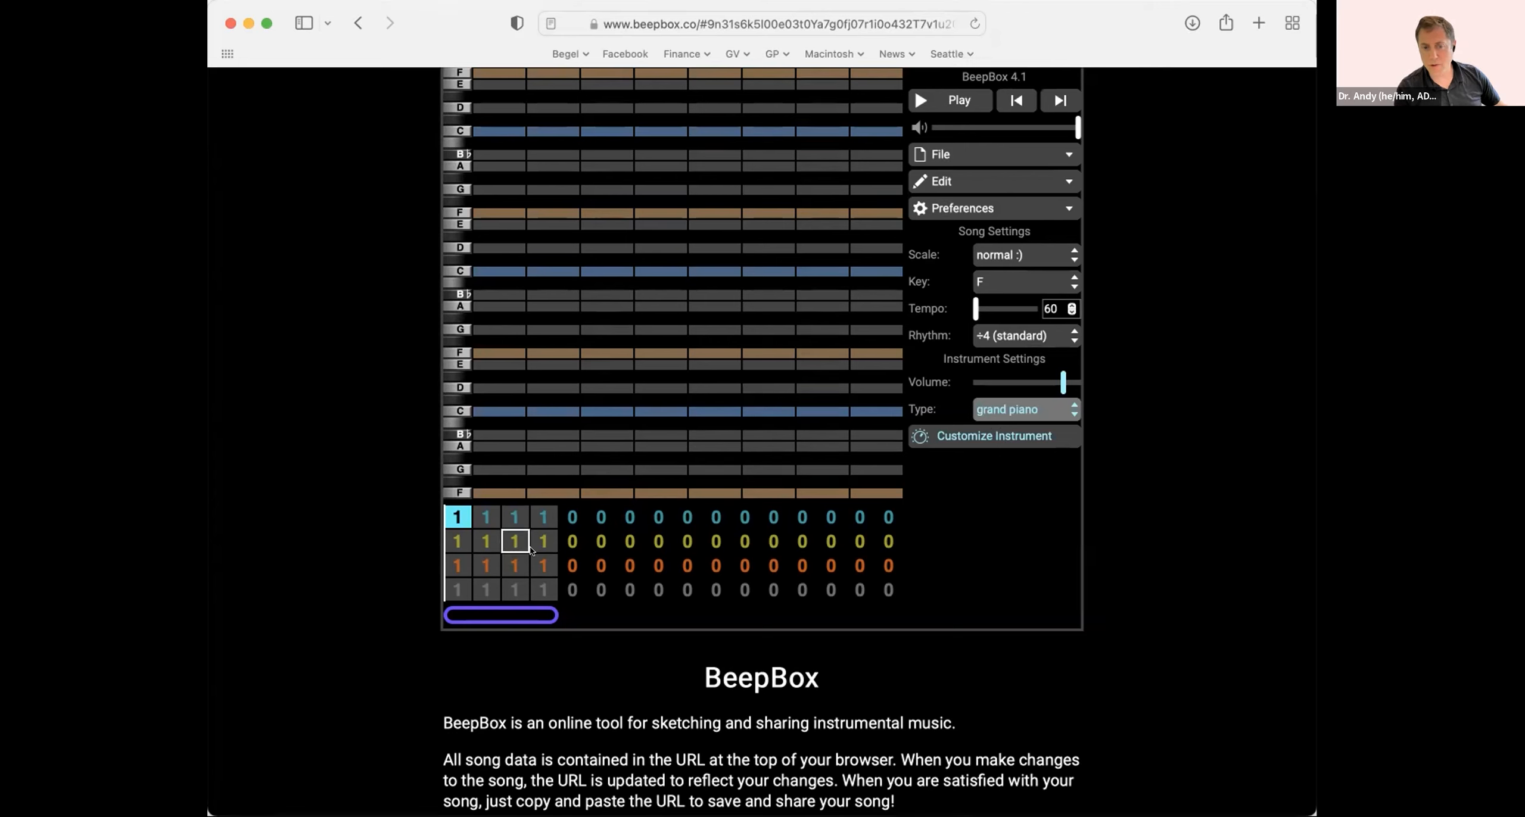
- Set the first channel's patterns in bars 2 to 4 to 0
click(483, 515)
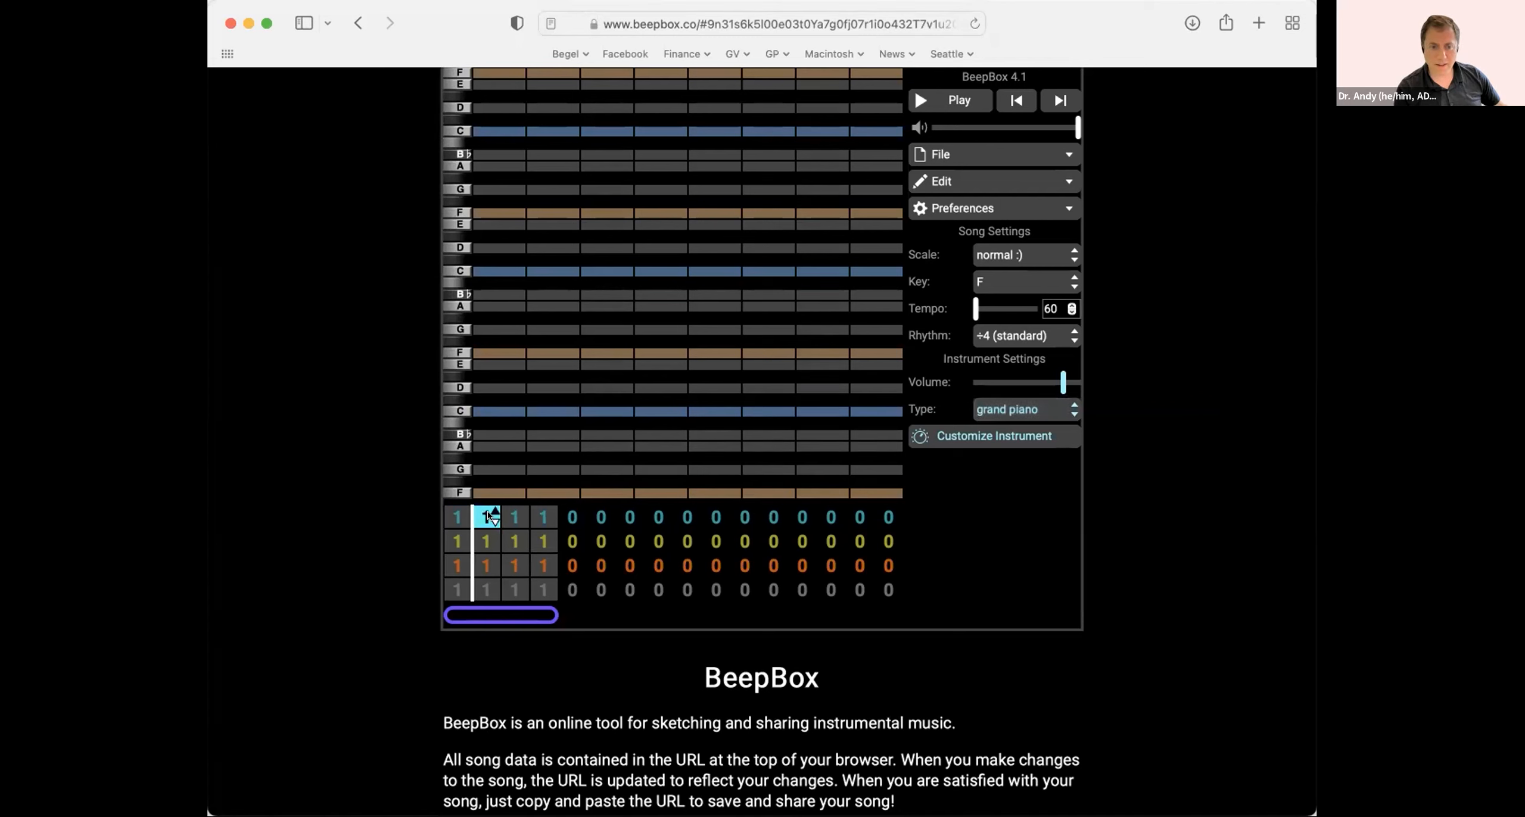
key(0)
click(503, 515)
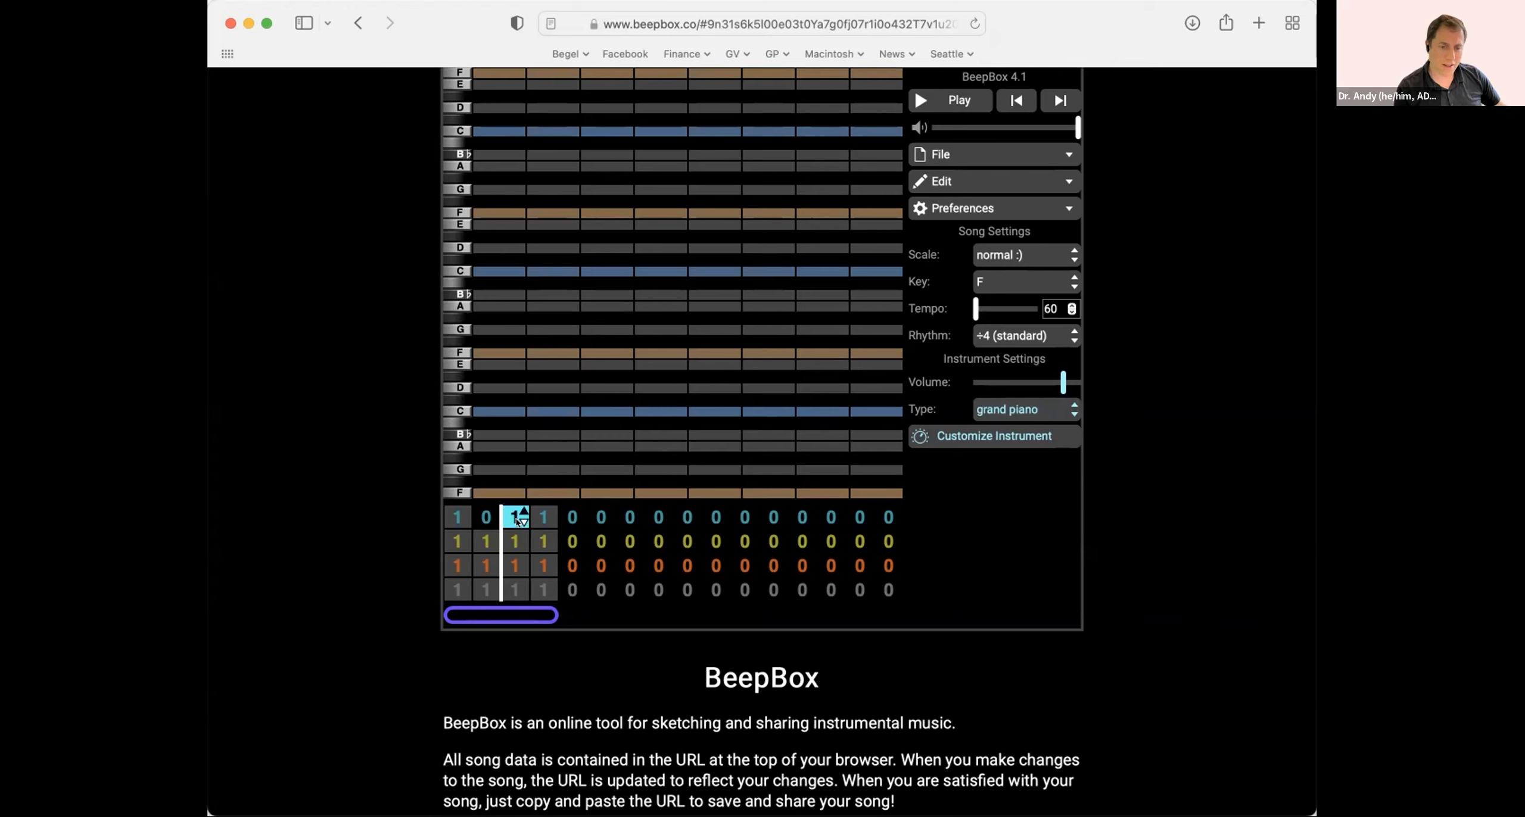
key(0)
click(541, 516)
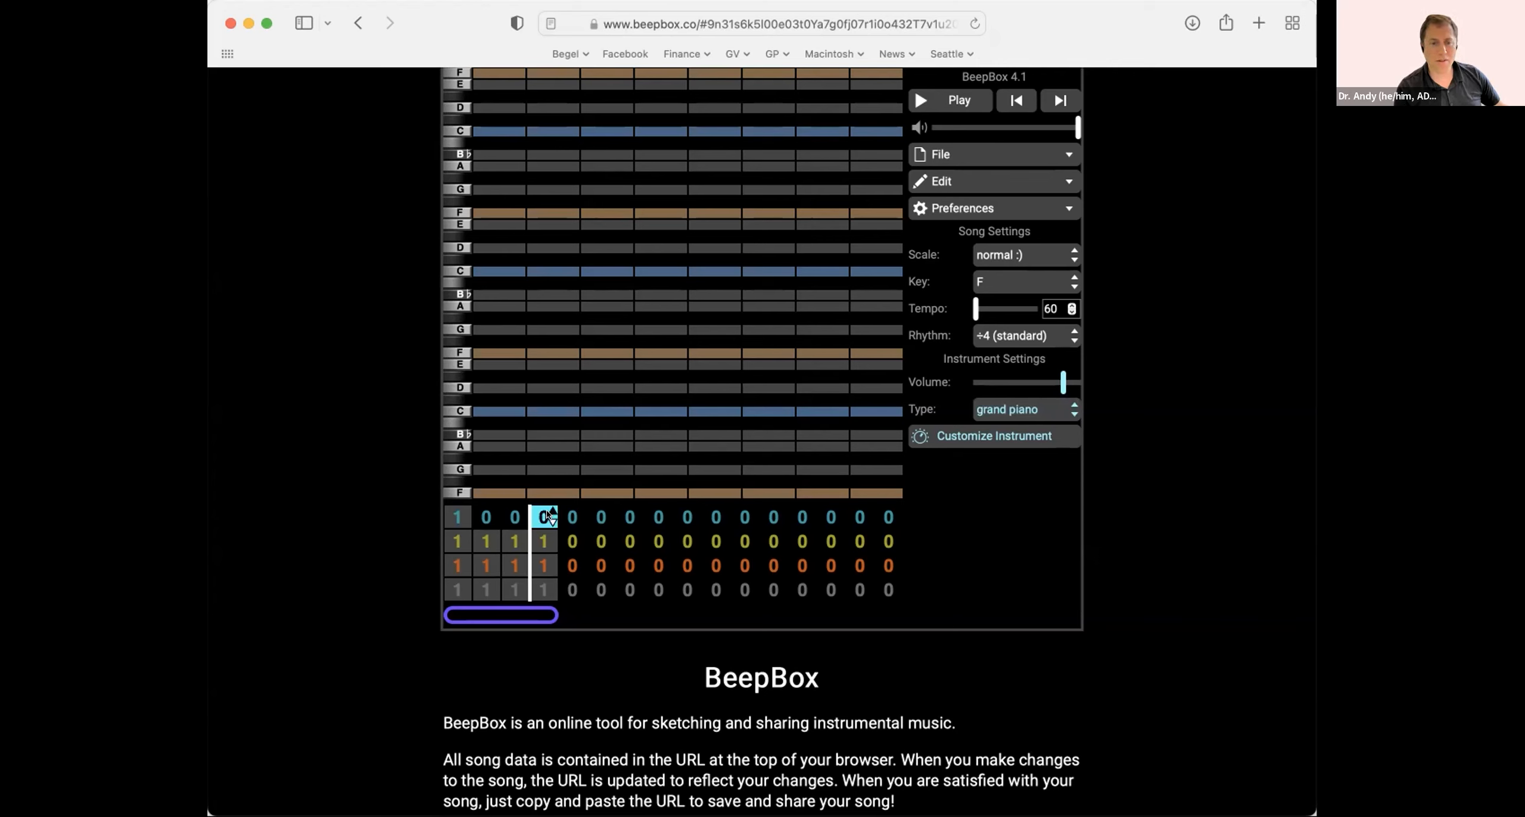
- Set the second channel's patterns in bars 2 to 4 to 0
click(487, 540)
key(0)
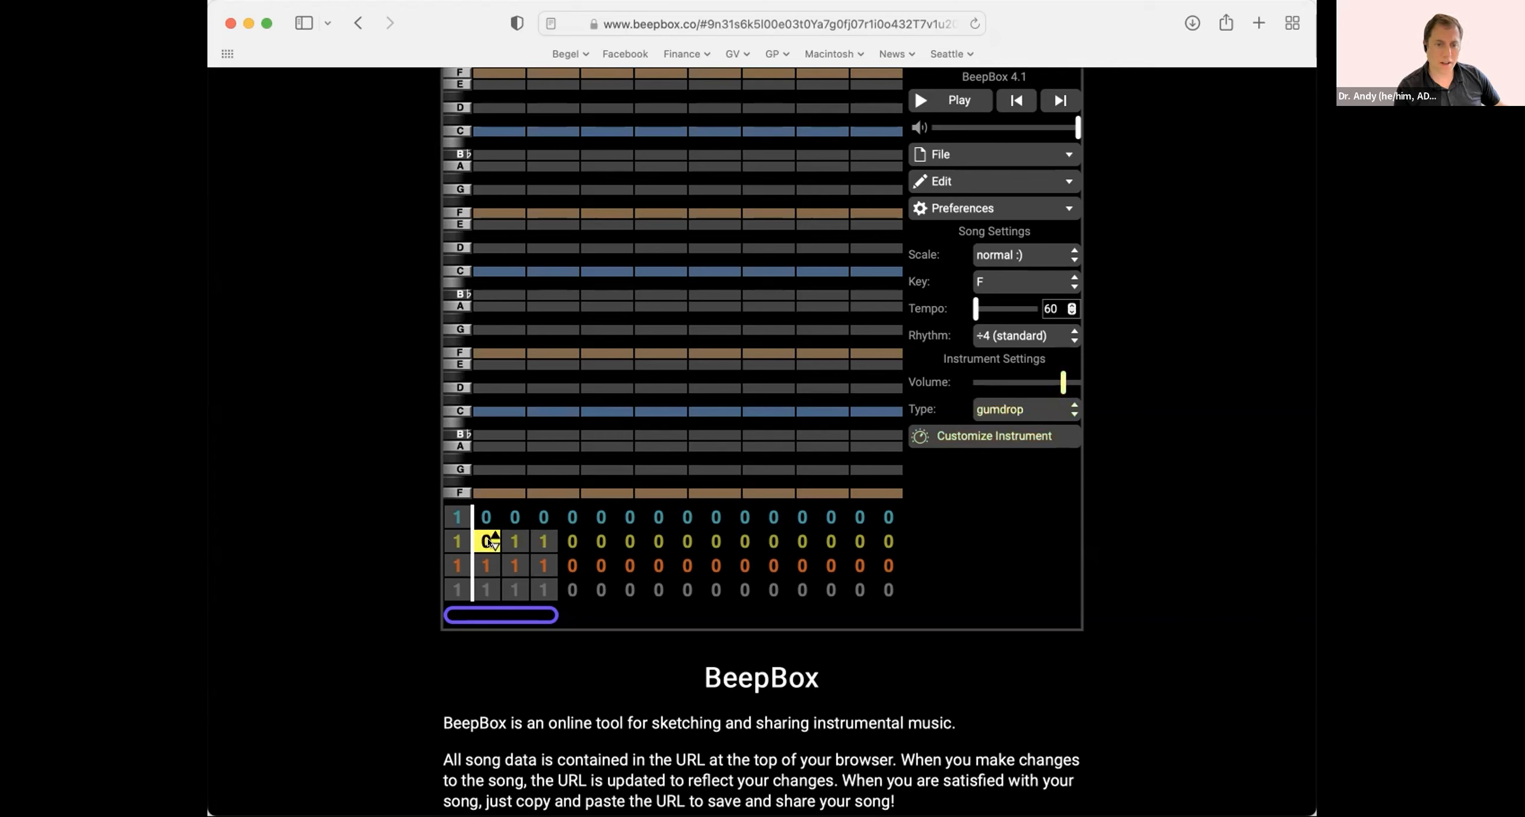
click(514, 541)
key(0)
click(532, 540)
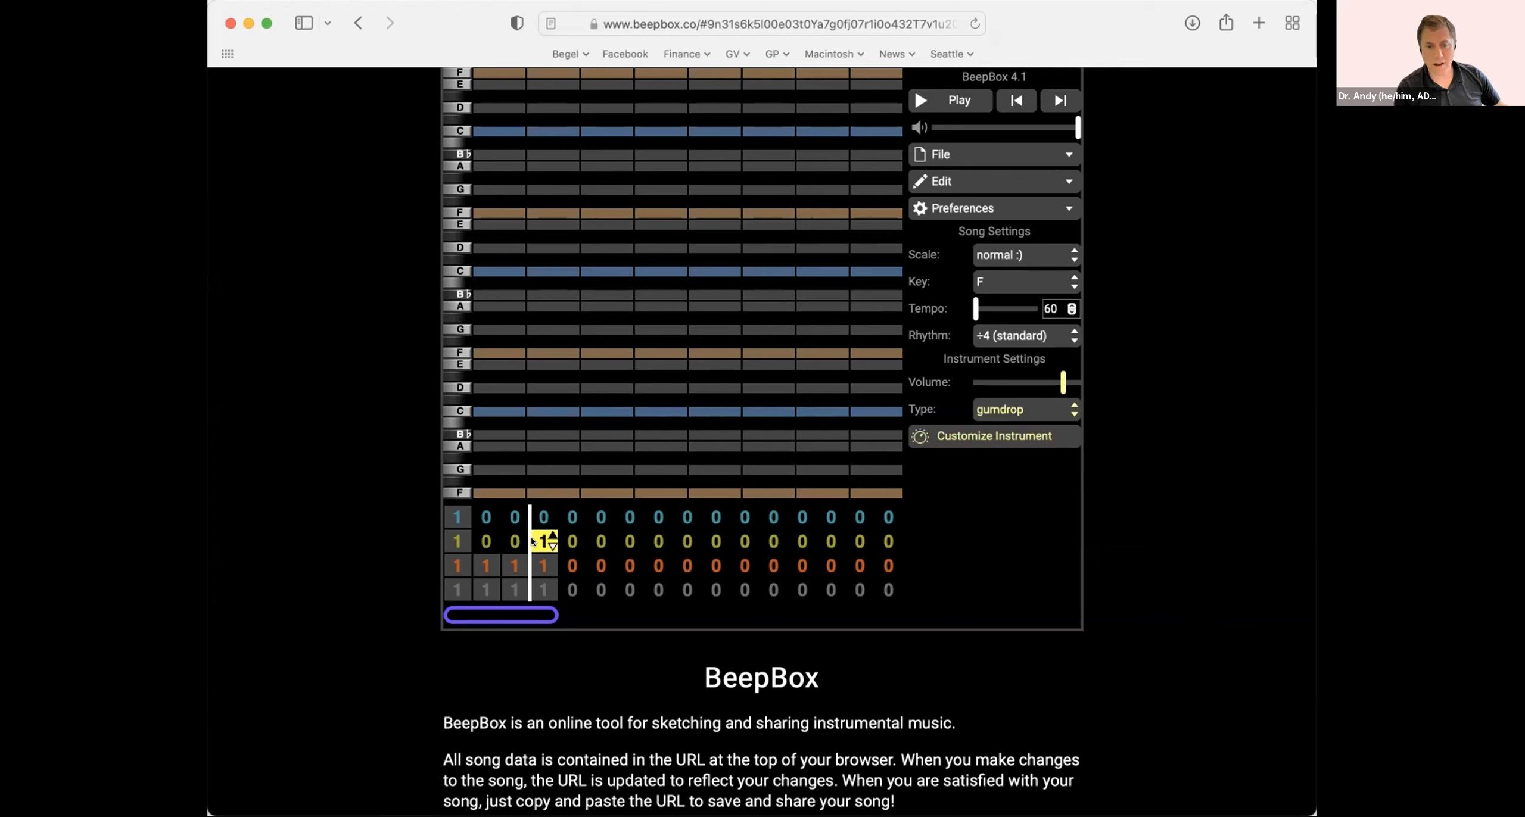
key(0)
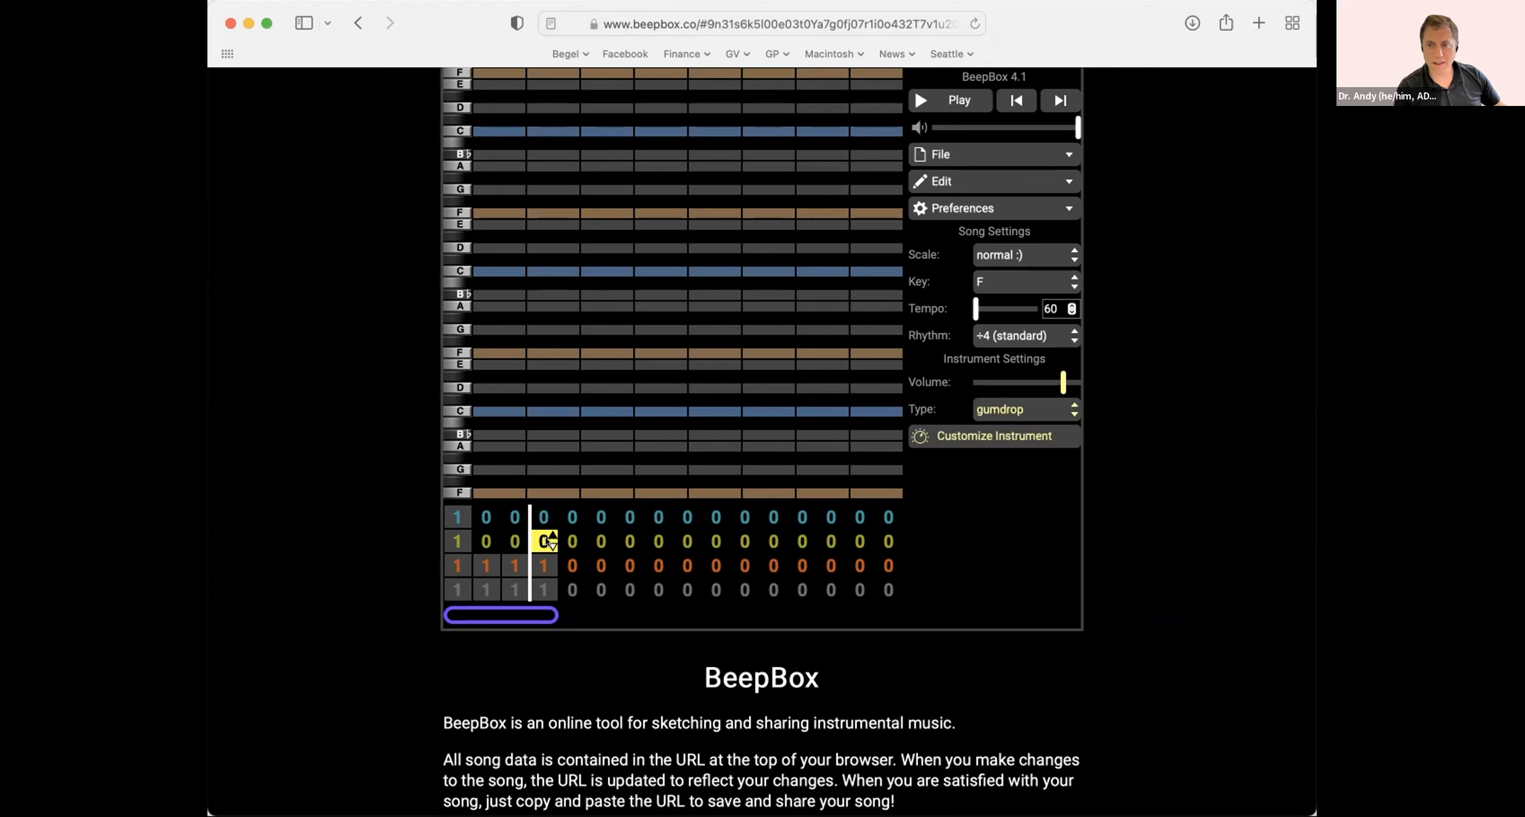
- Set the third channel's patterns in bars 2 to 4 to 0
click(483, 568)
key(0)
click(503, 566)
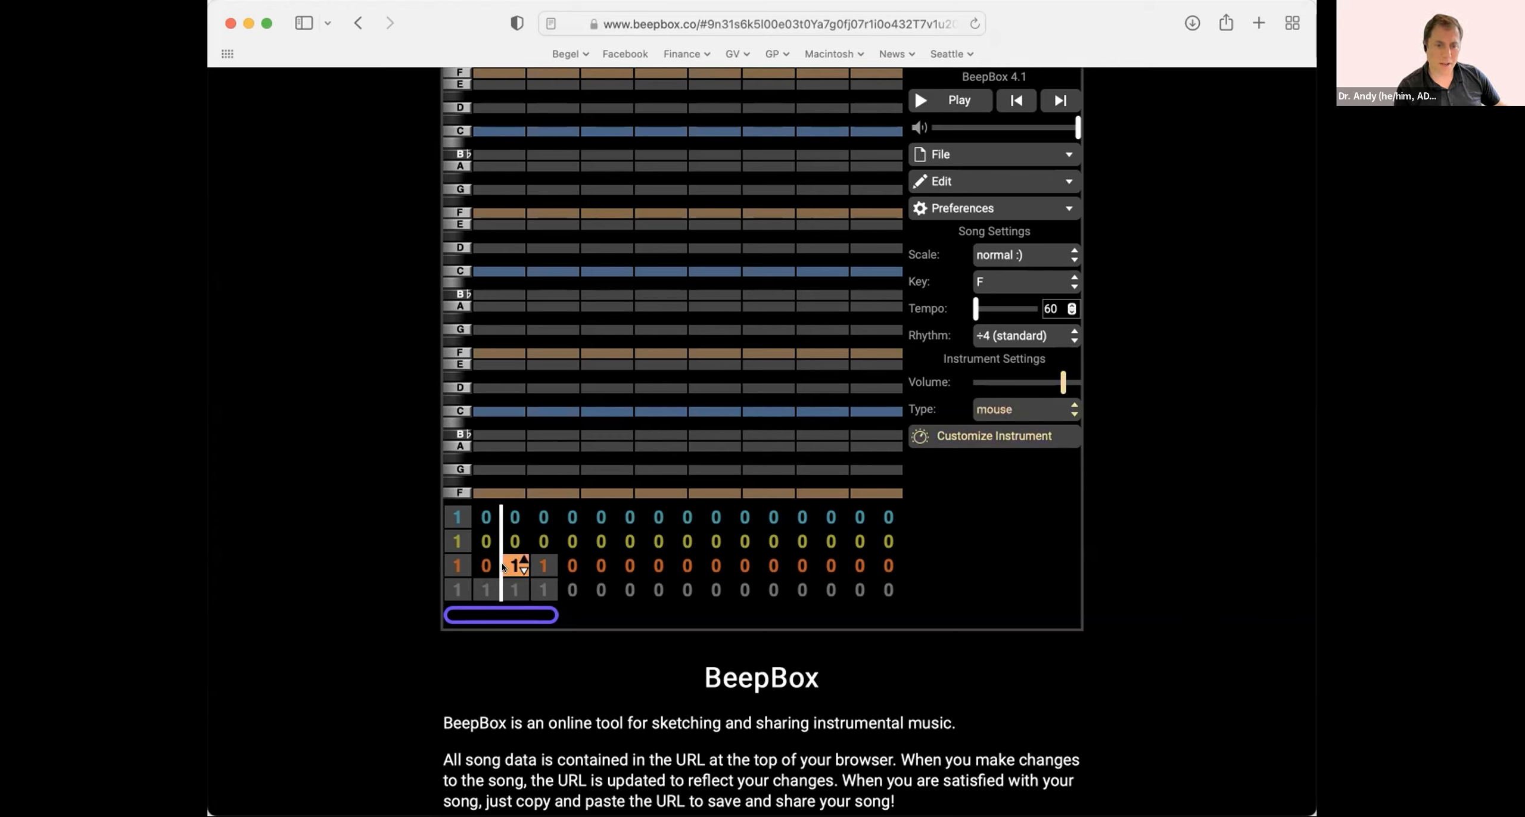
key(0)
click(542, 564)
key(0)
- Set the drum channel's patterns in bars 2 to 4 to 0 and return to bar 1 of the first channel
click(488, 587)
key(0)
click(503, 584)
click(539, 589)
key(0)
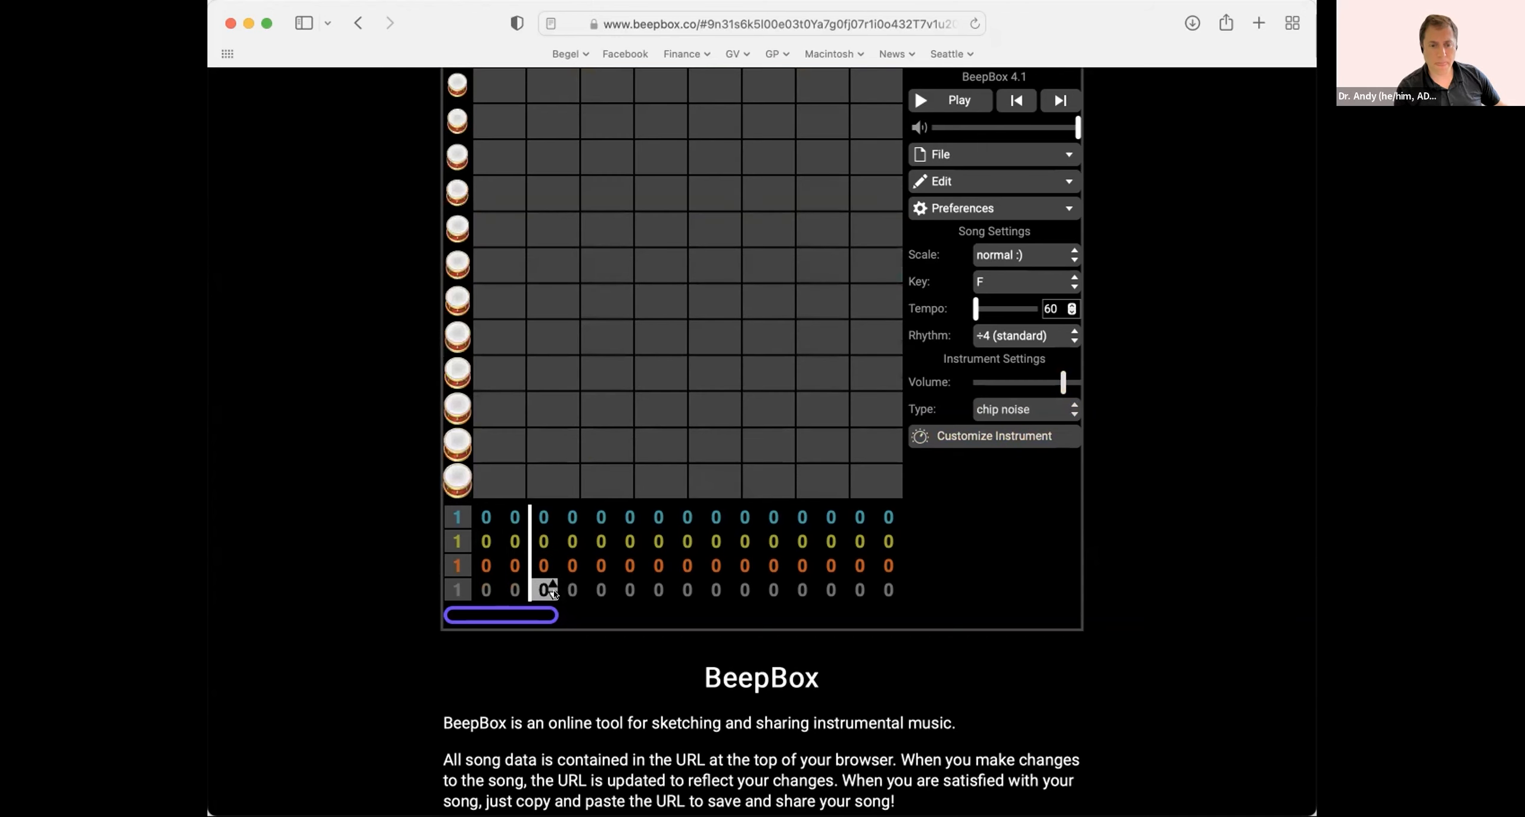
click(448, 510)
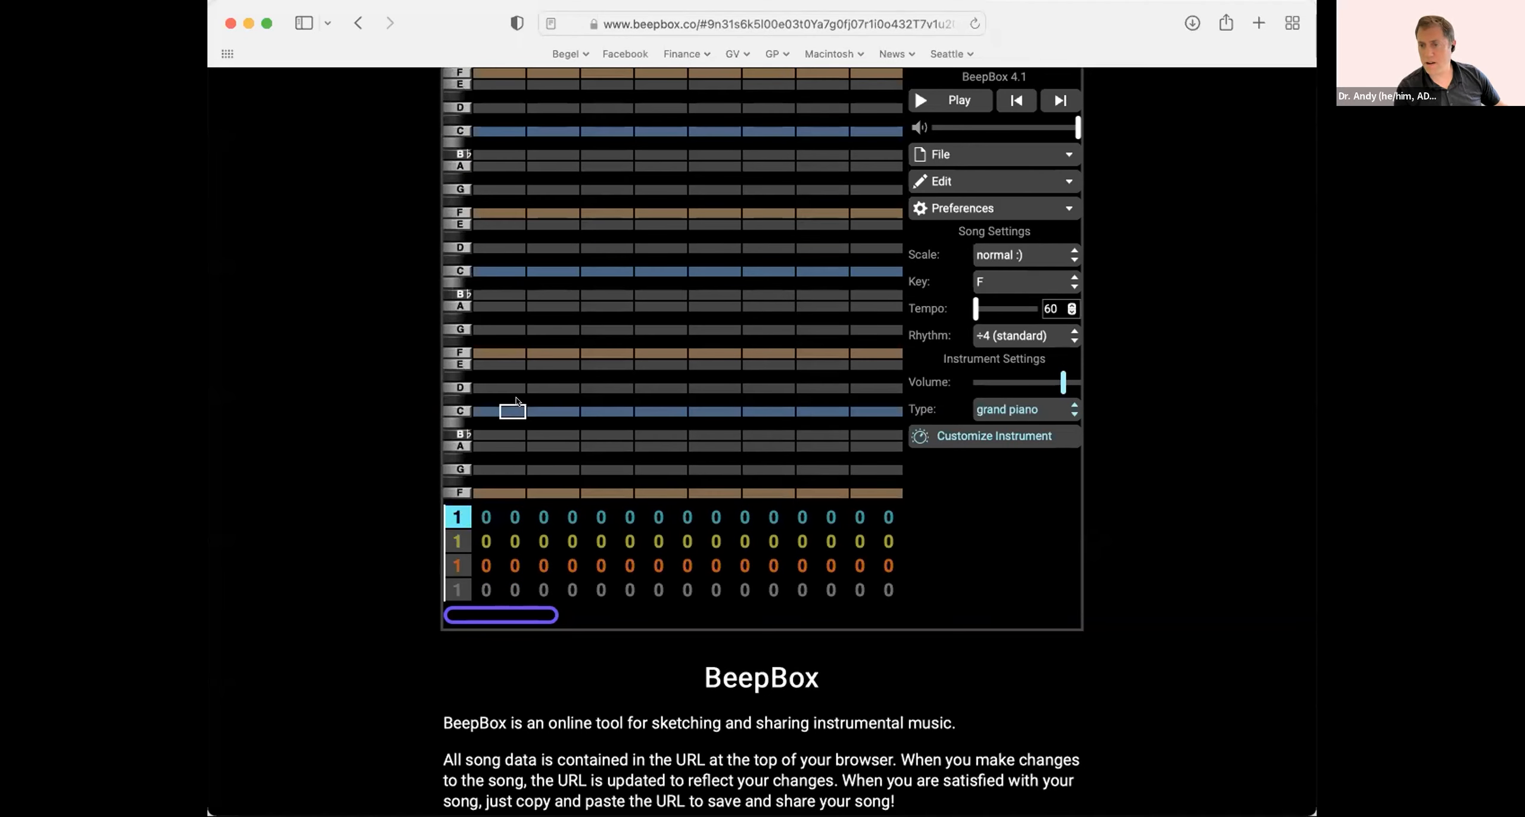
- Review the scale, key, tempo and instrument settings, keeping normal :), F, 60 and grand piano
click(994, 255)
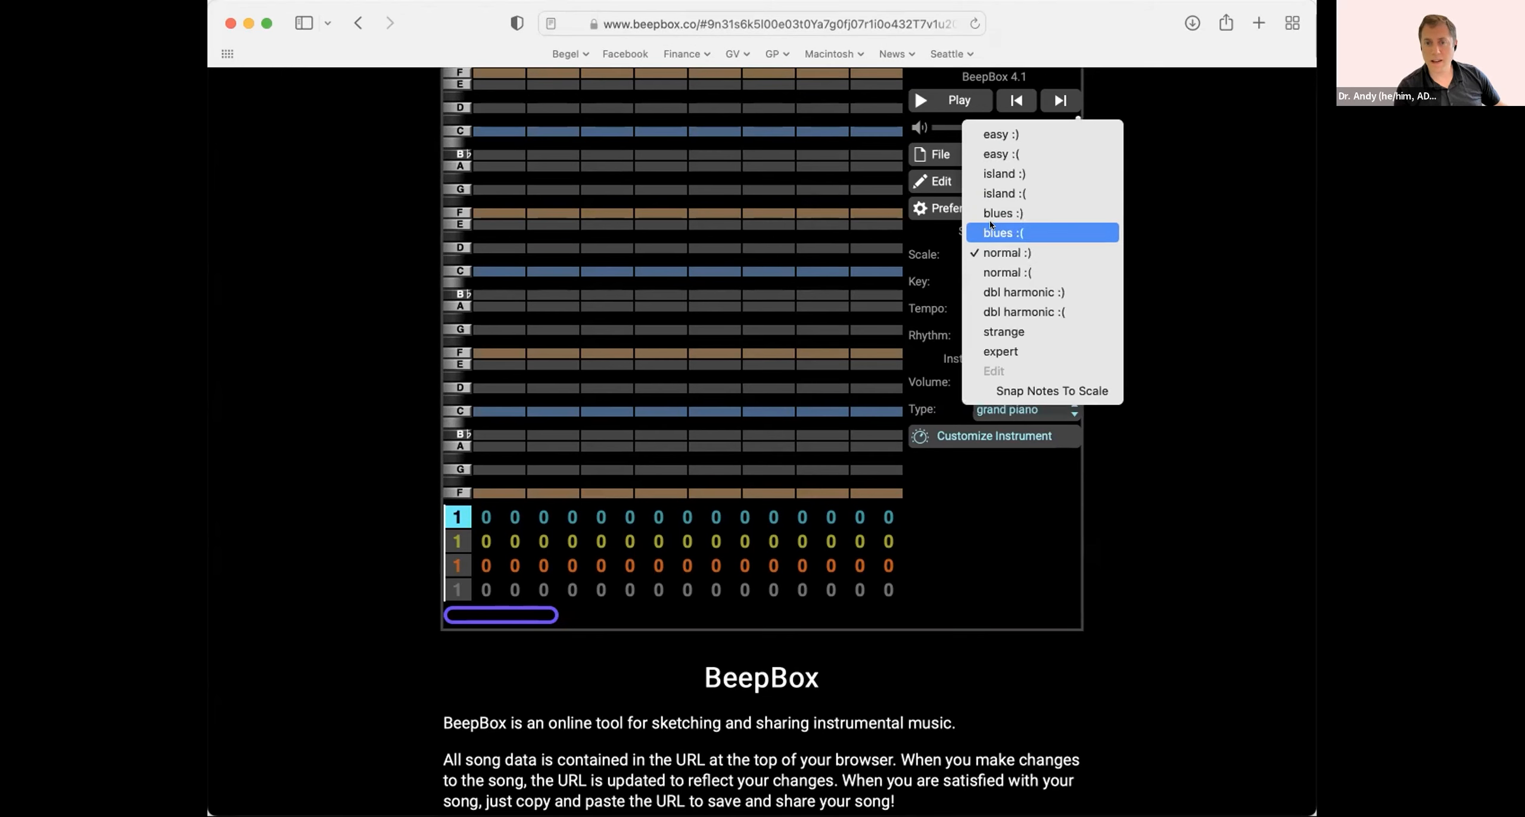
click(986, 247)
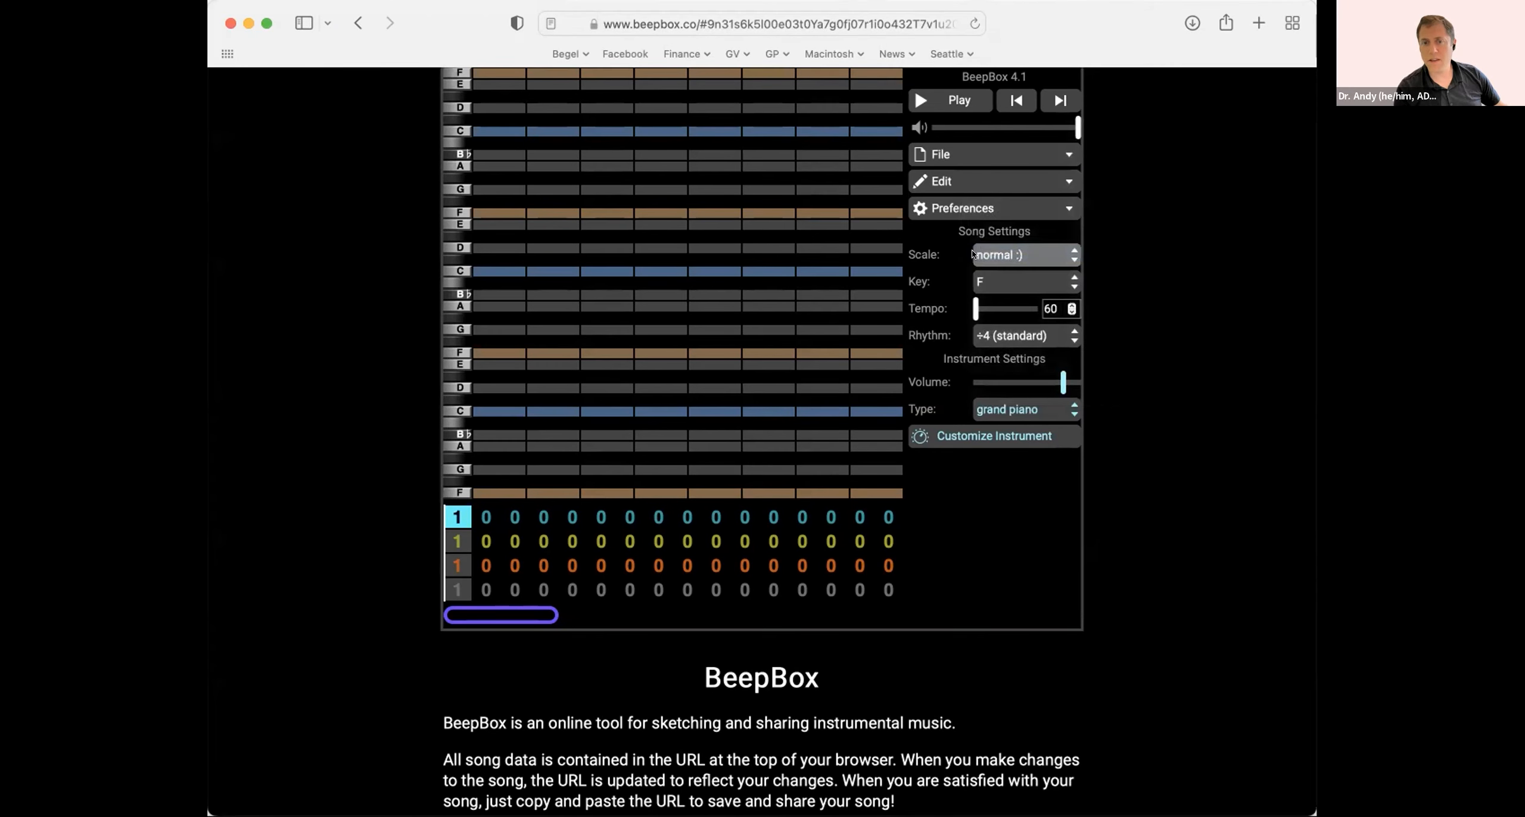
click(972, 280)
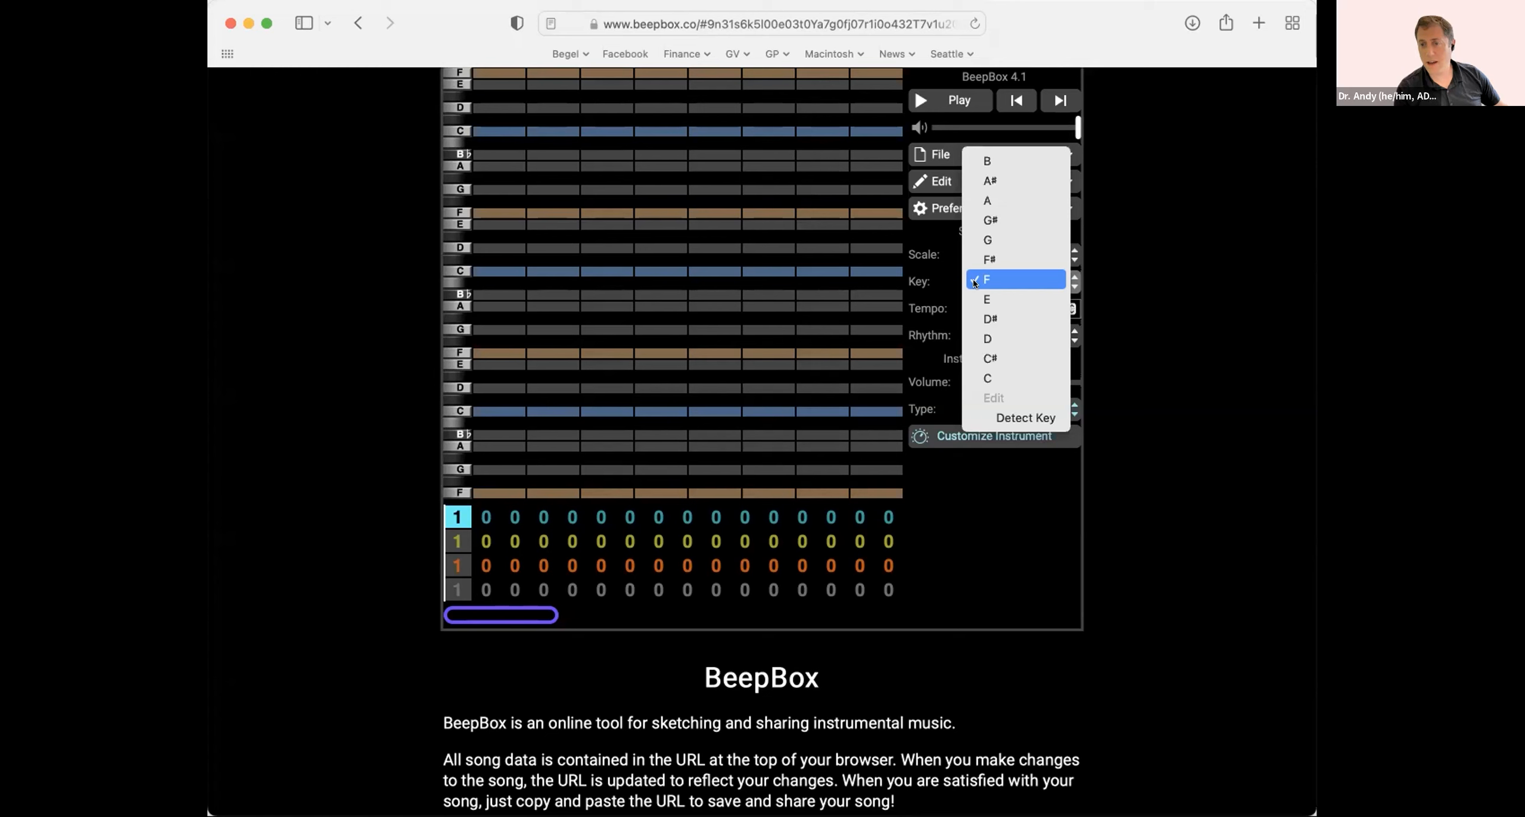
click(973, 278)
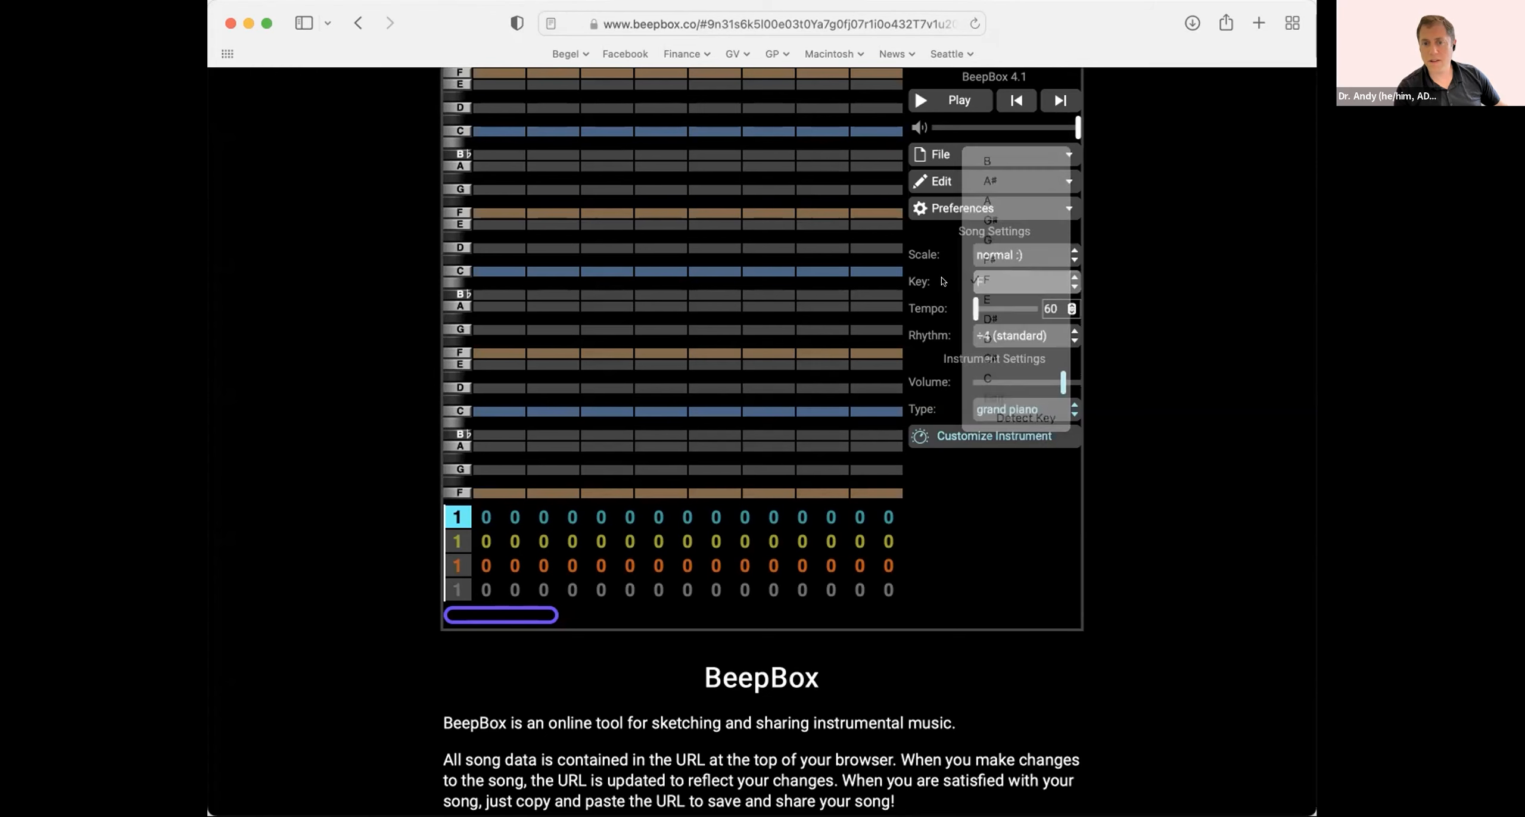
double_click(1050, 306)
text(60)
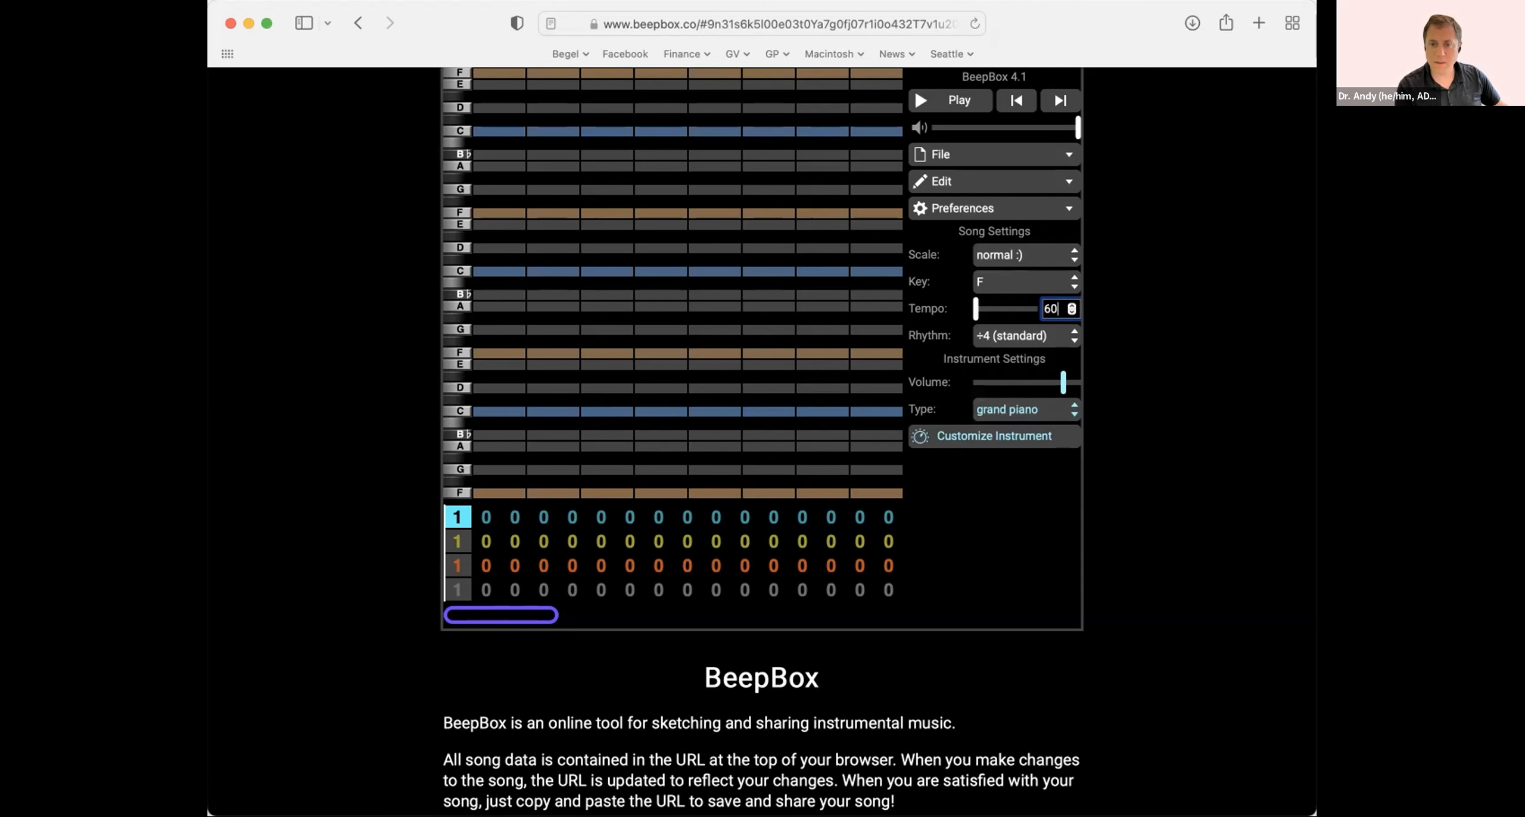
click(1013, 406)
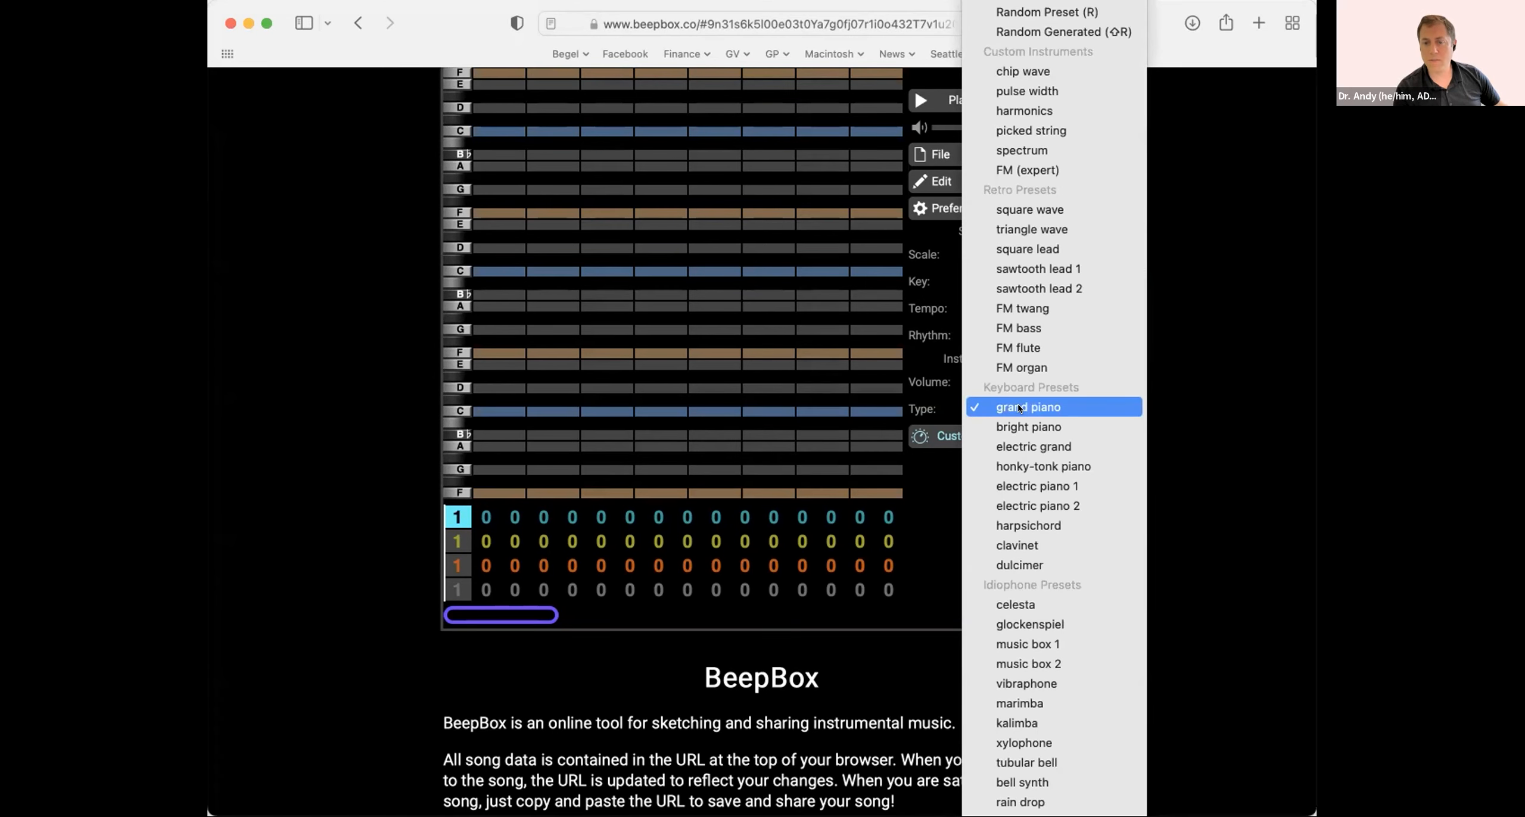
click(1015, 405)
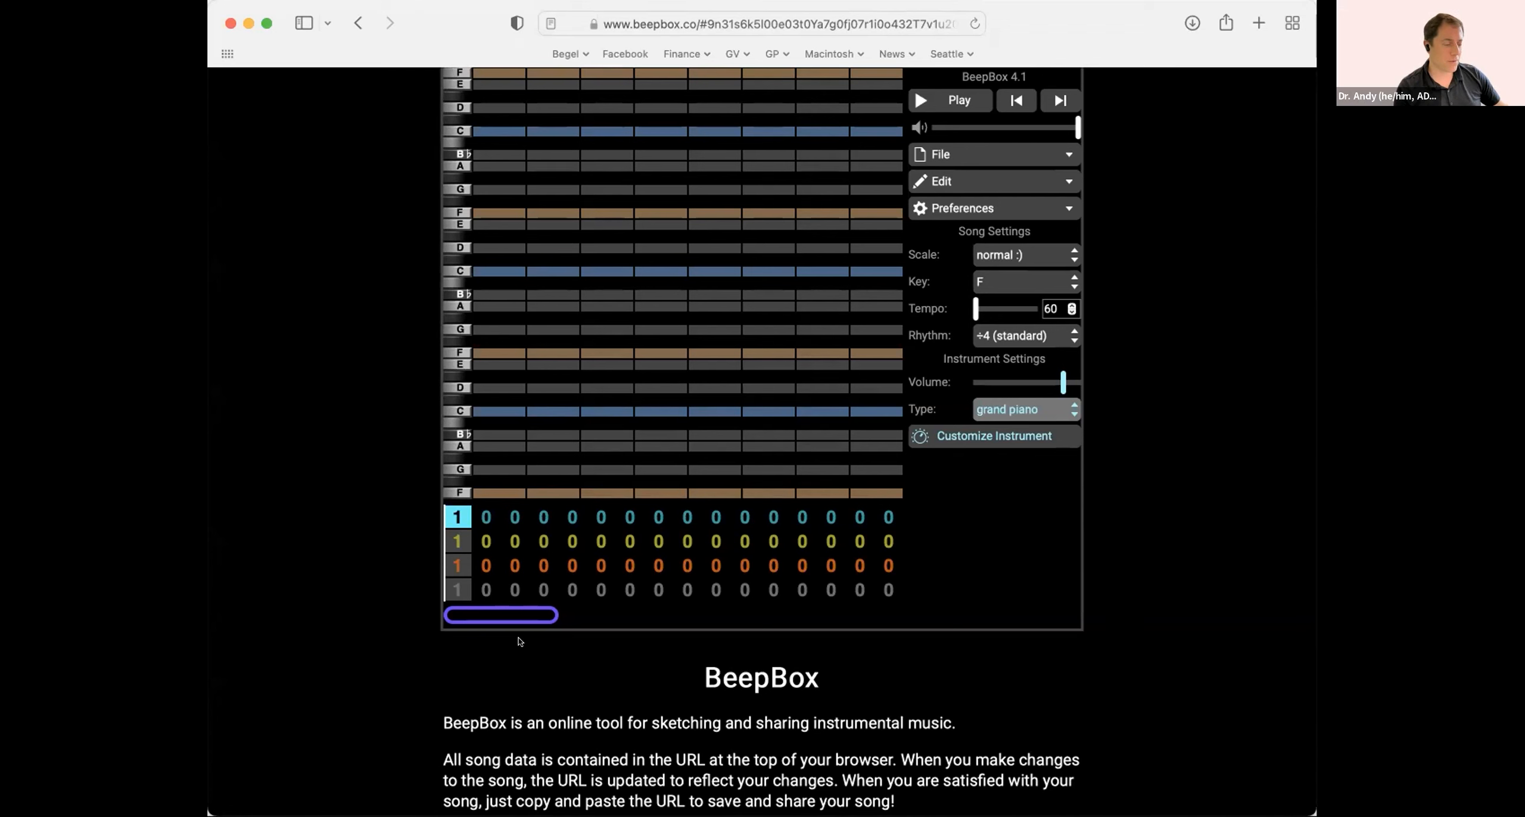
key(super+Tab)
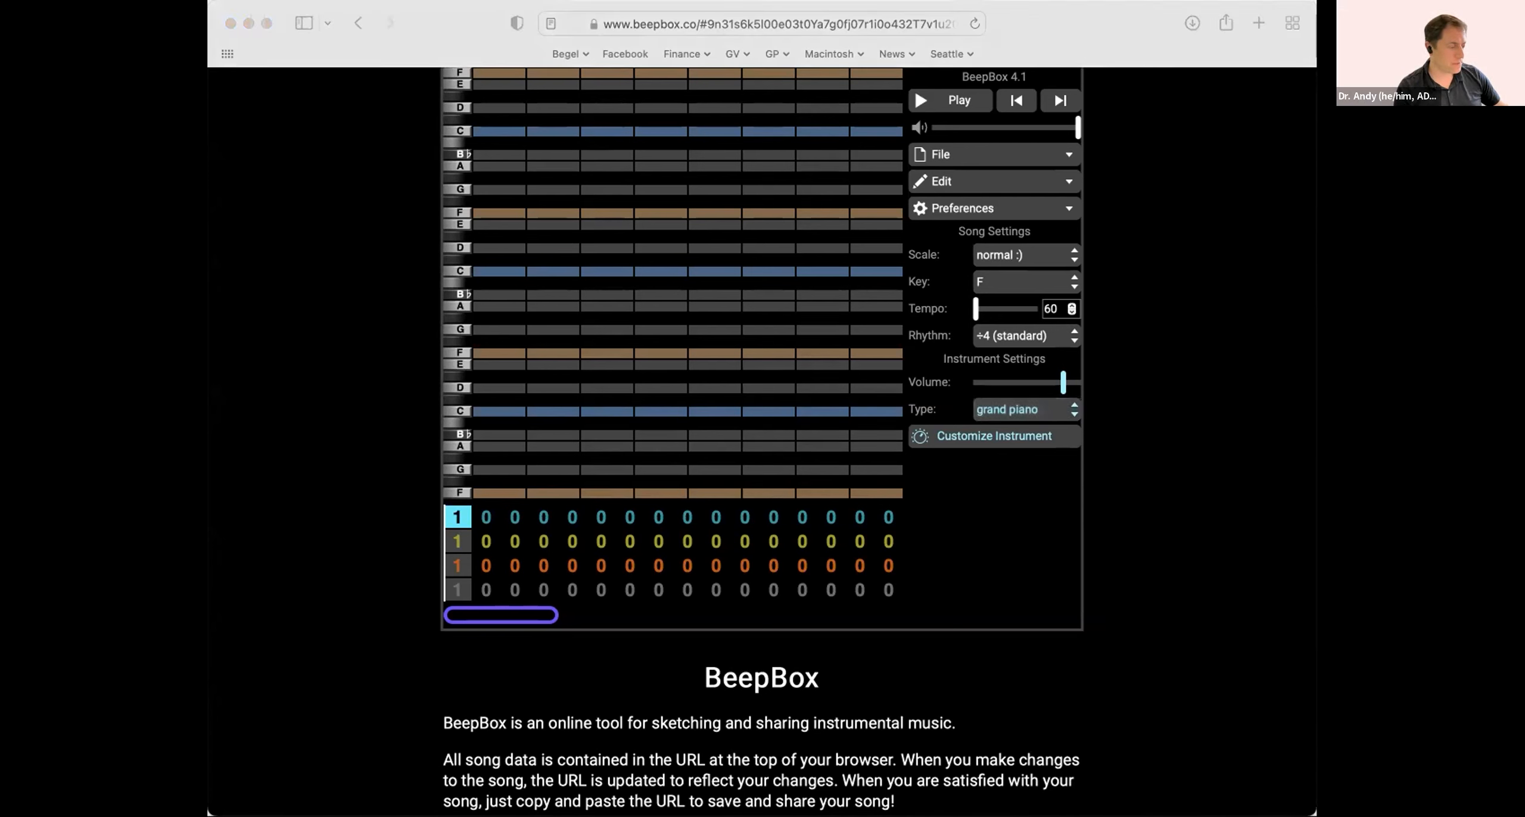
click(1149, 415)
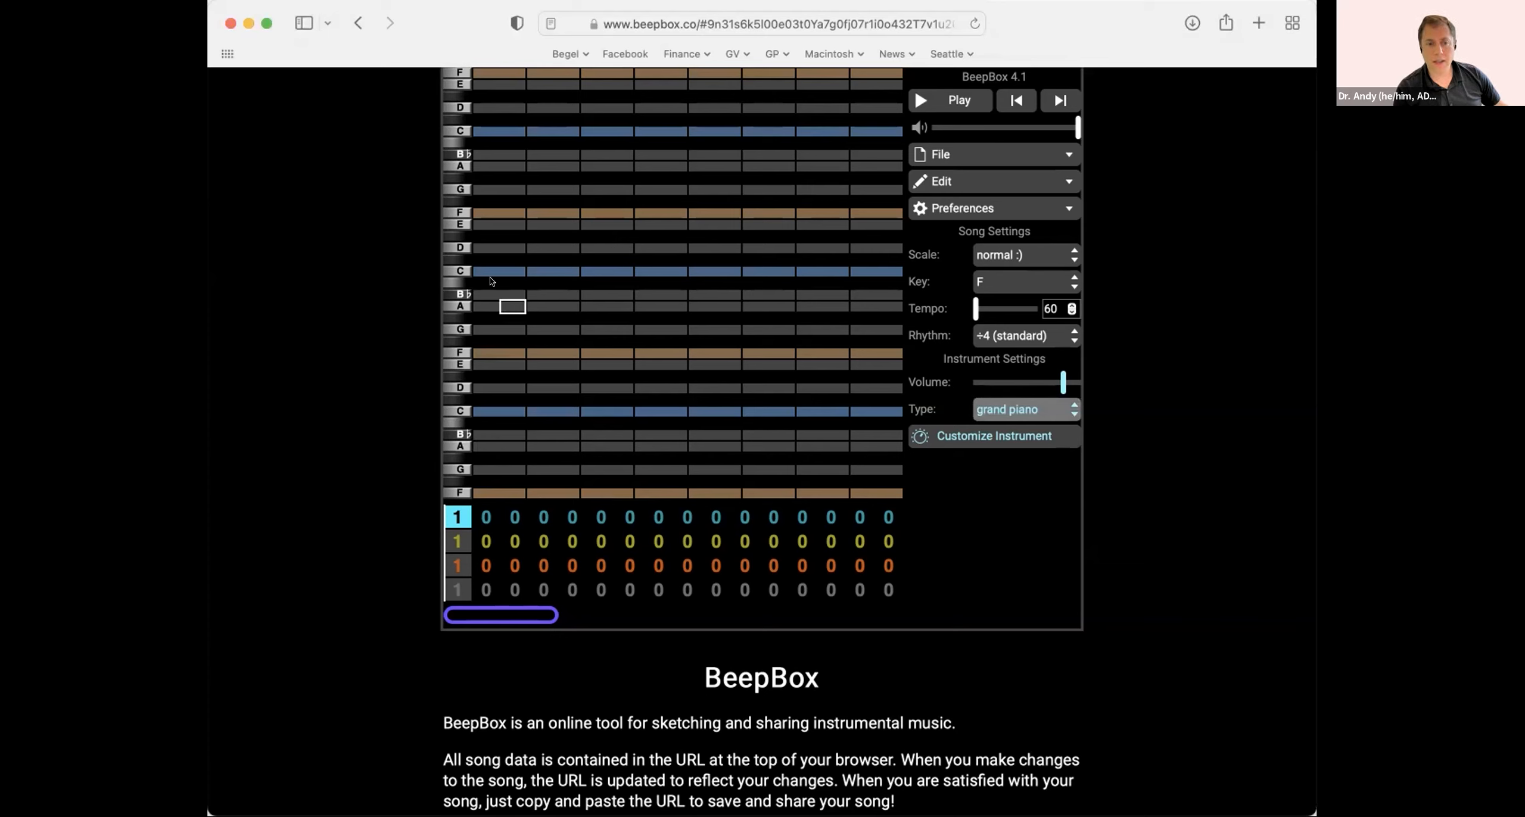
- Place two half-beat C notes in the first beat of bar 1 and play them back
click(486, 411)
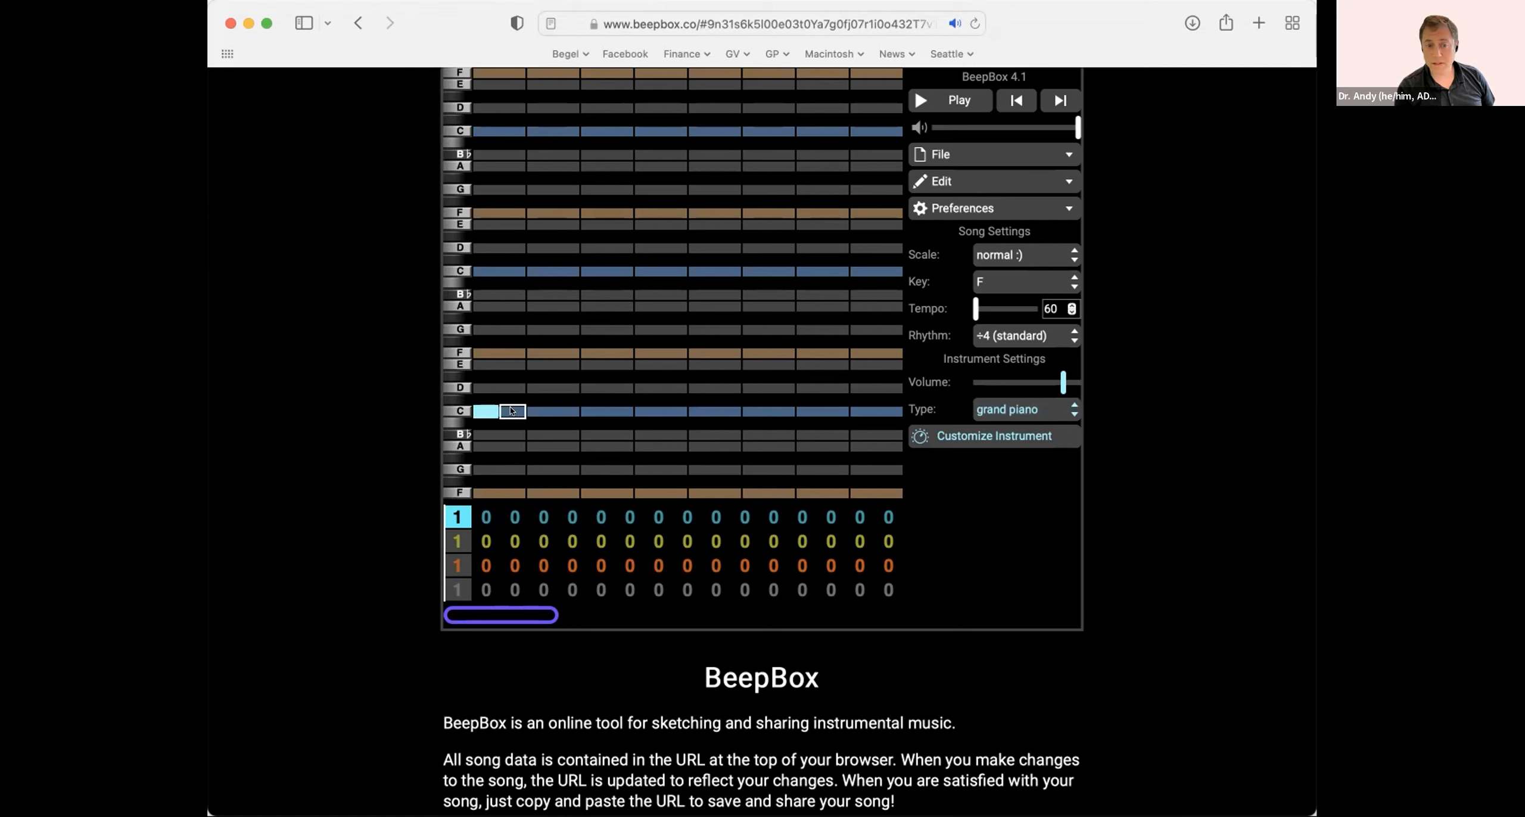
click(512, 411)
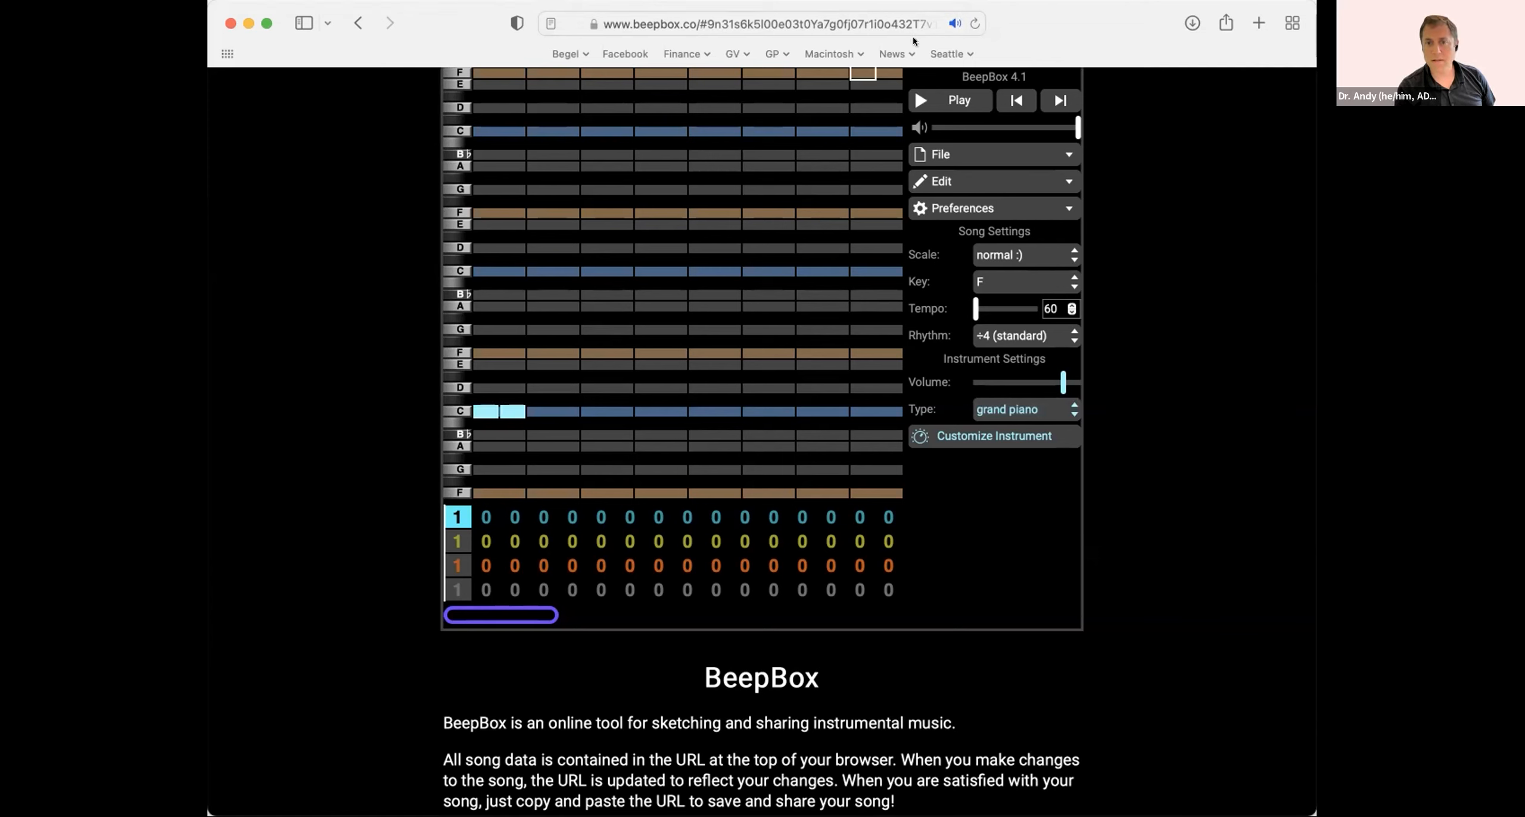
click(943, 96)
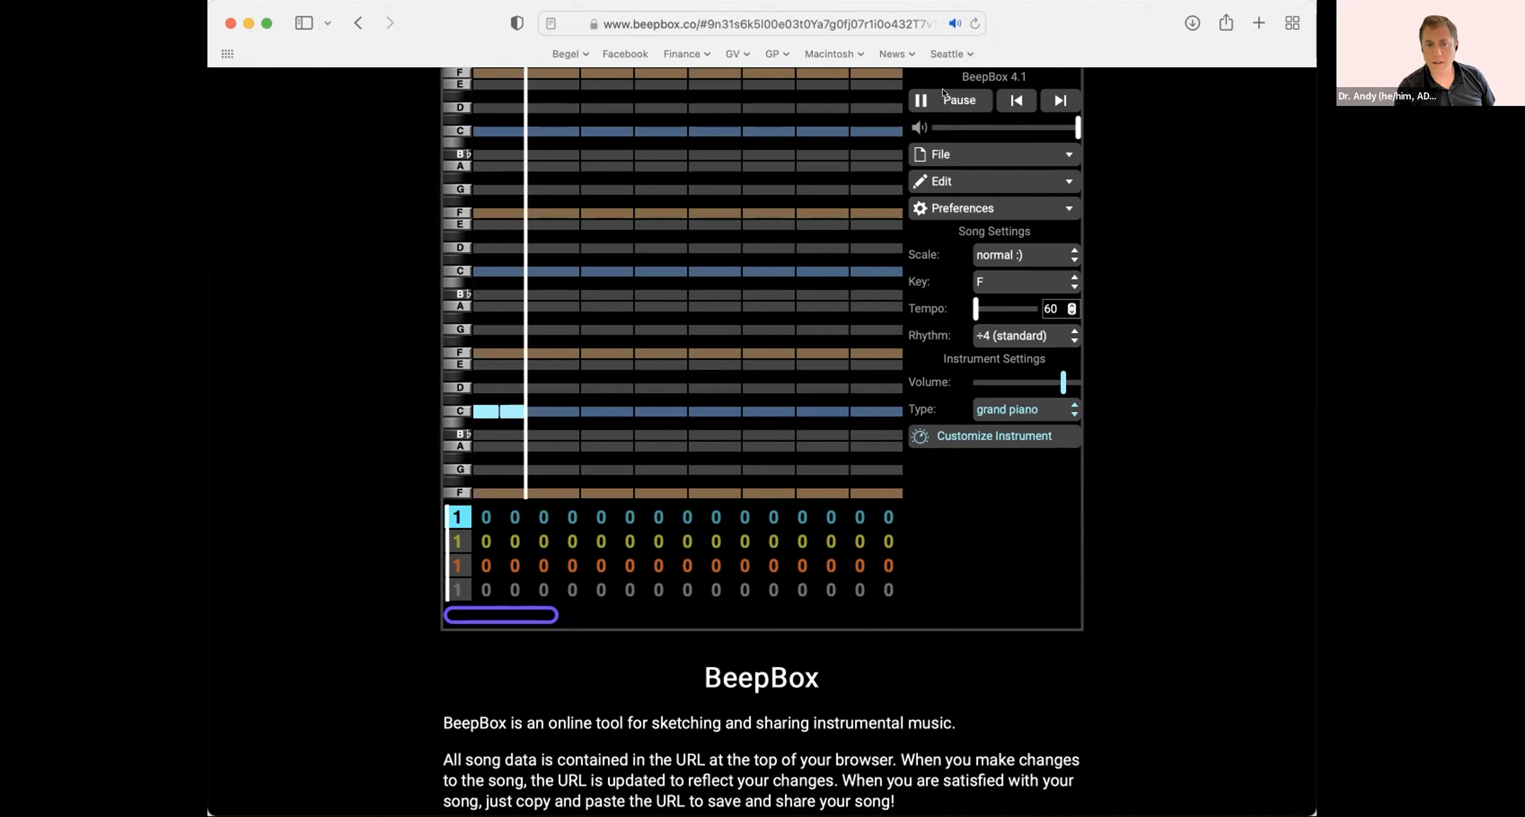
click(975, 95)
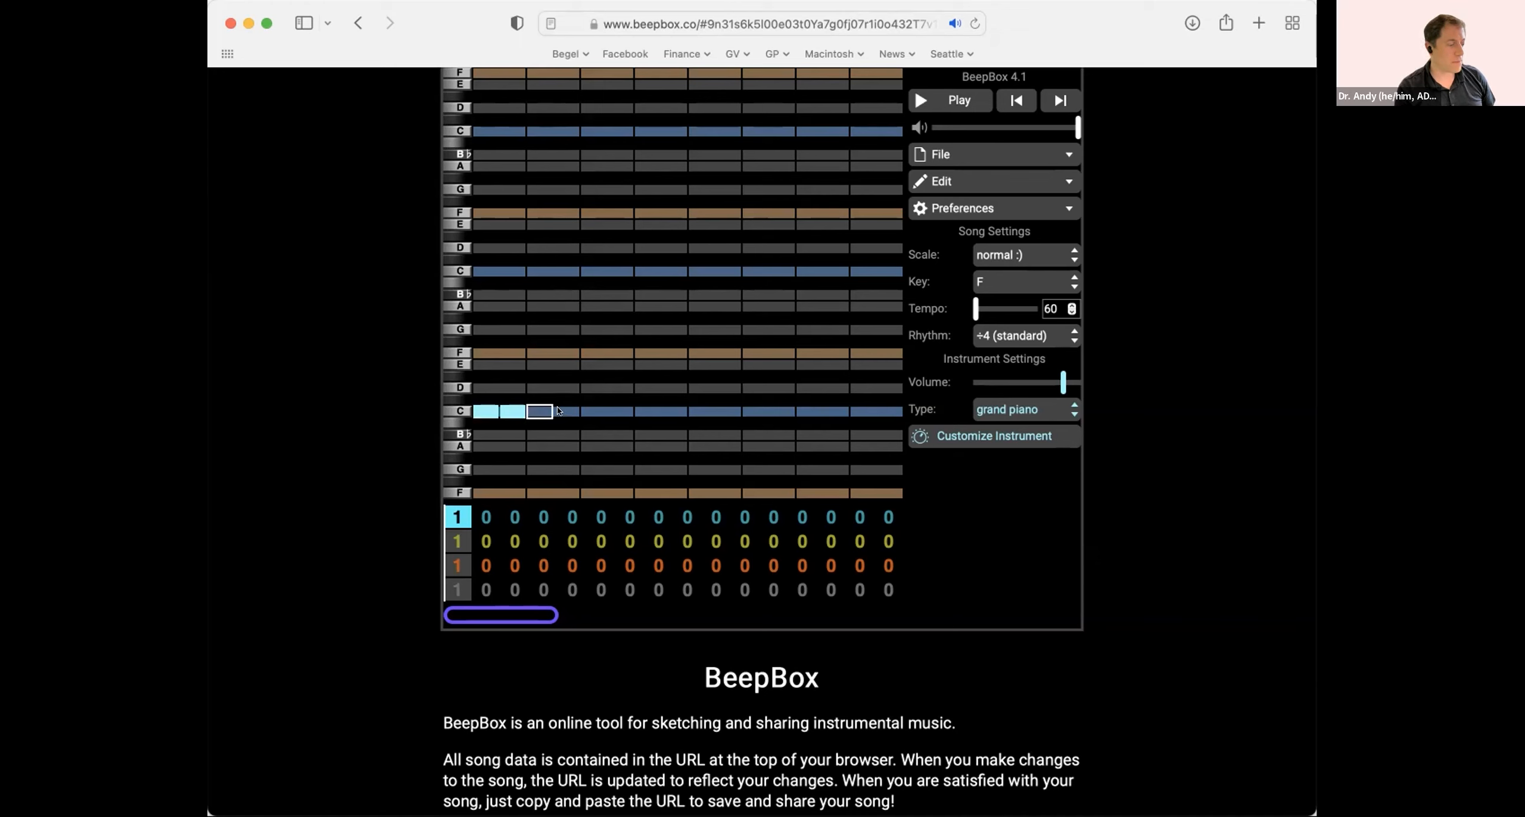
- Try a half-beat D at the start of the second beat, play it back, and remove the note
click(530, 386)
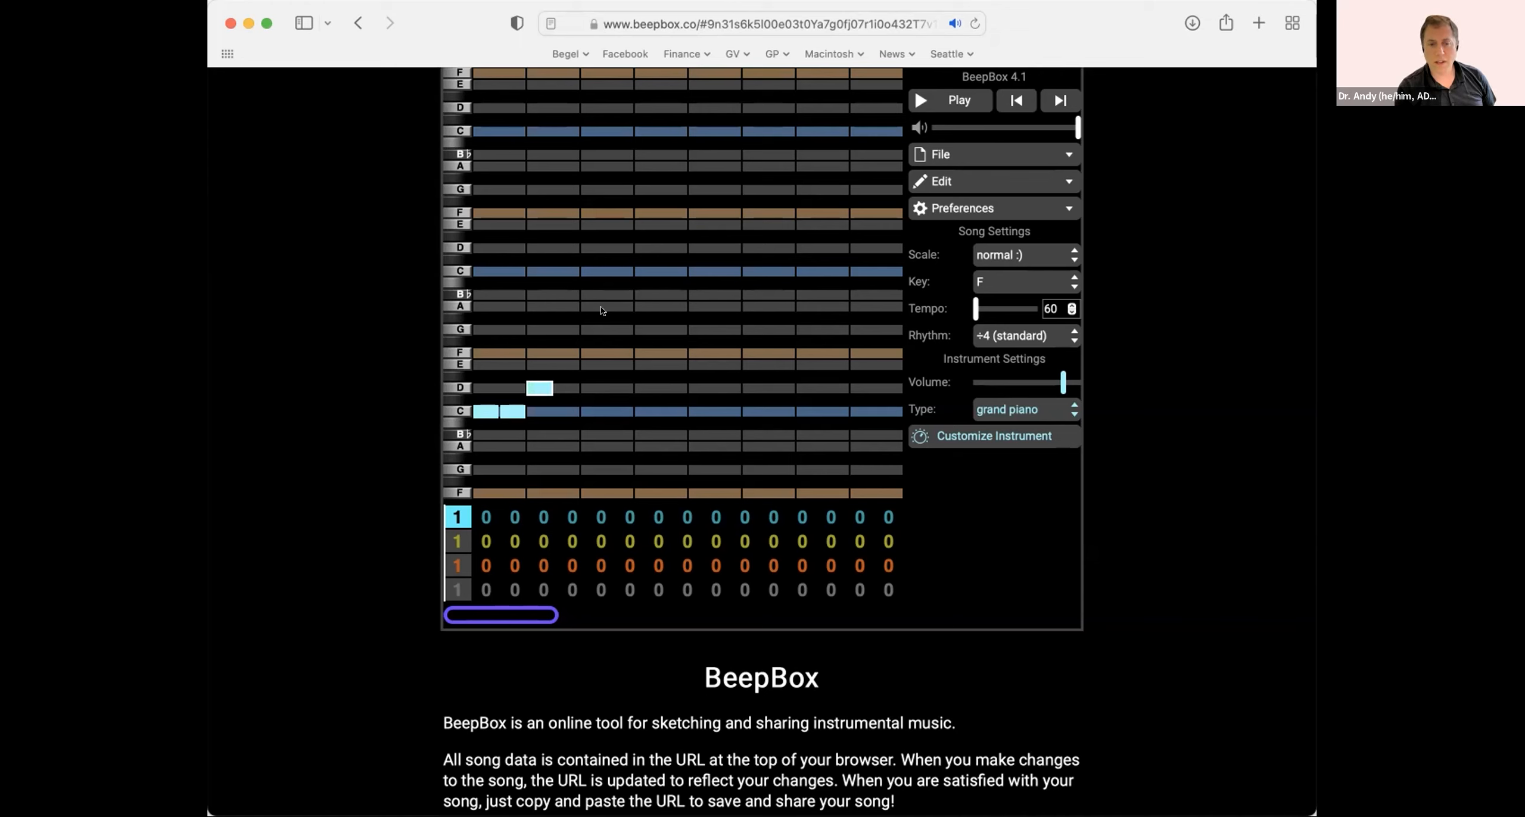
click(934, 97)
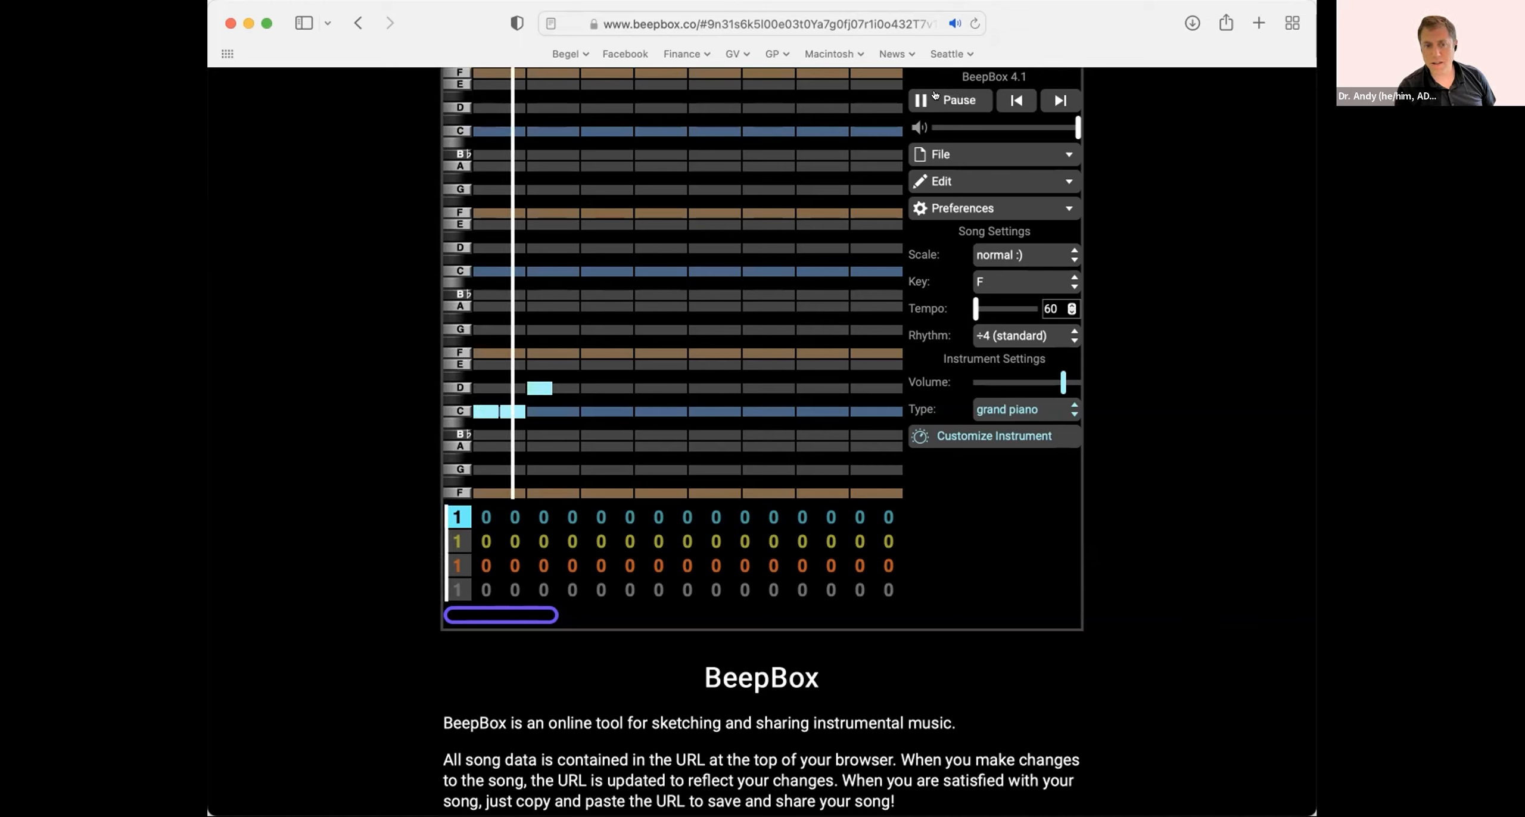
click(934, 96)
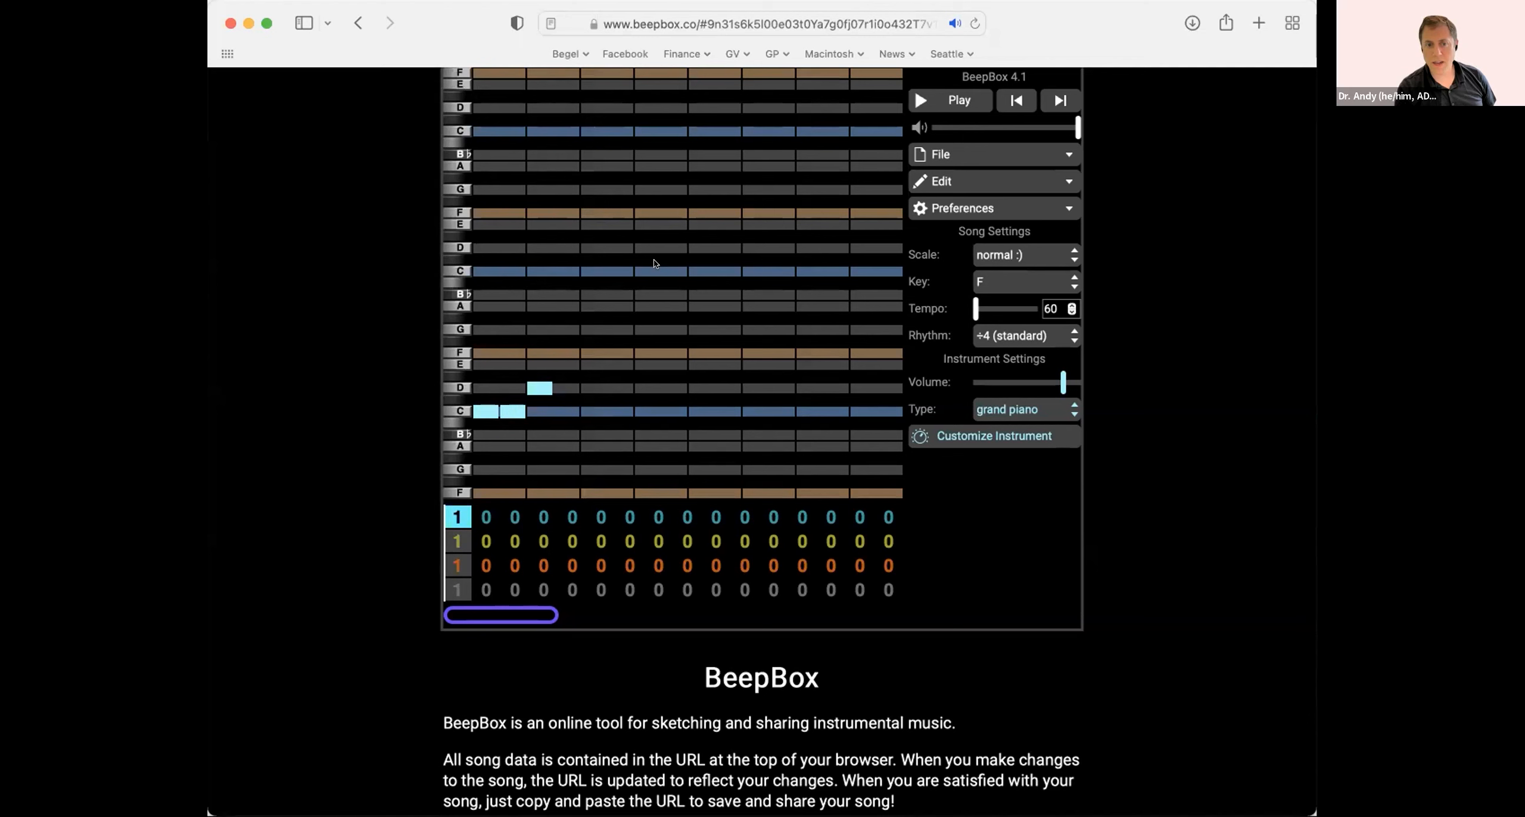
click(531, 386)
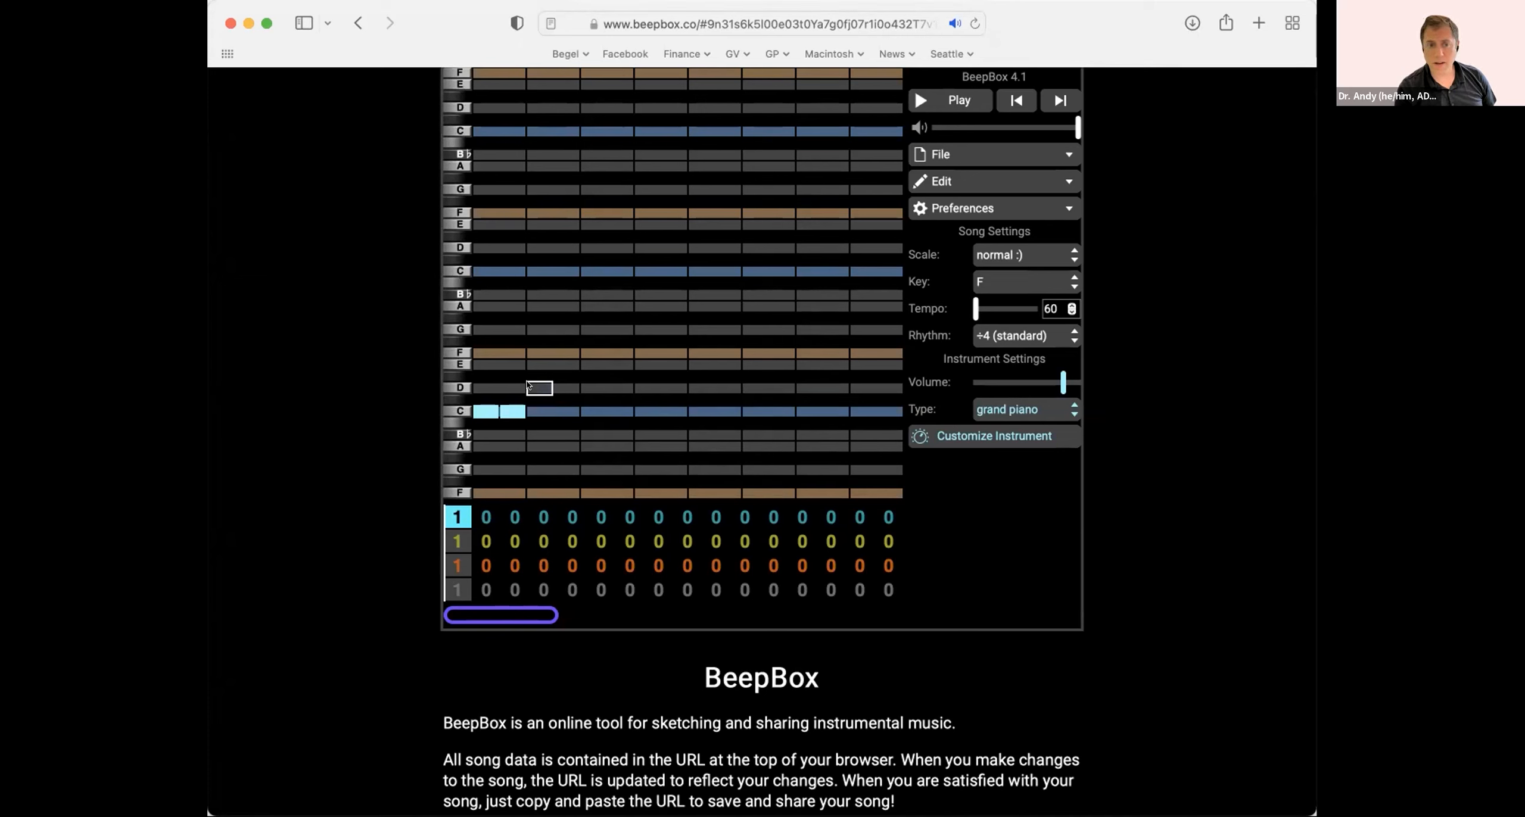
- Draw a D note that fills the whole second beat of bar 1
click(527, 385)
drag(541, 386, 568, 386)
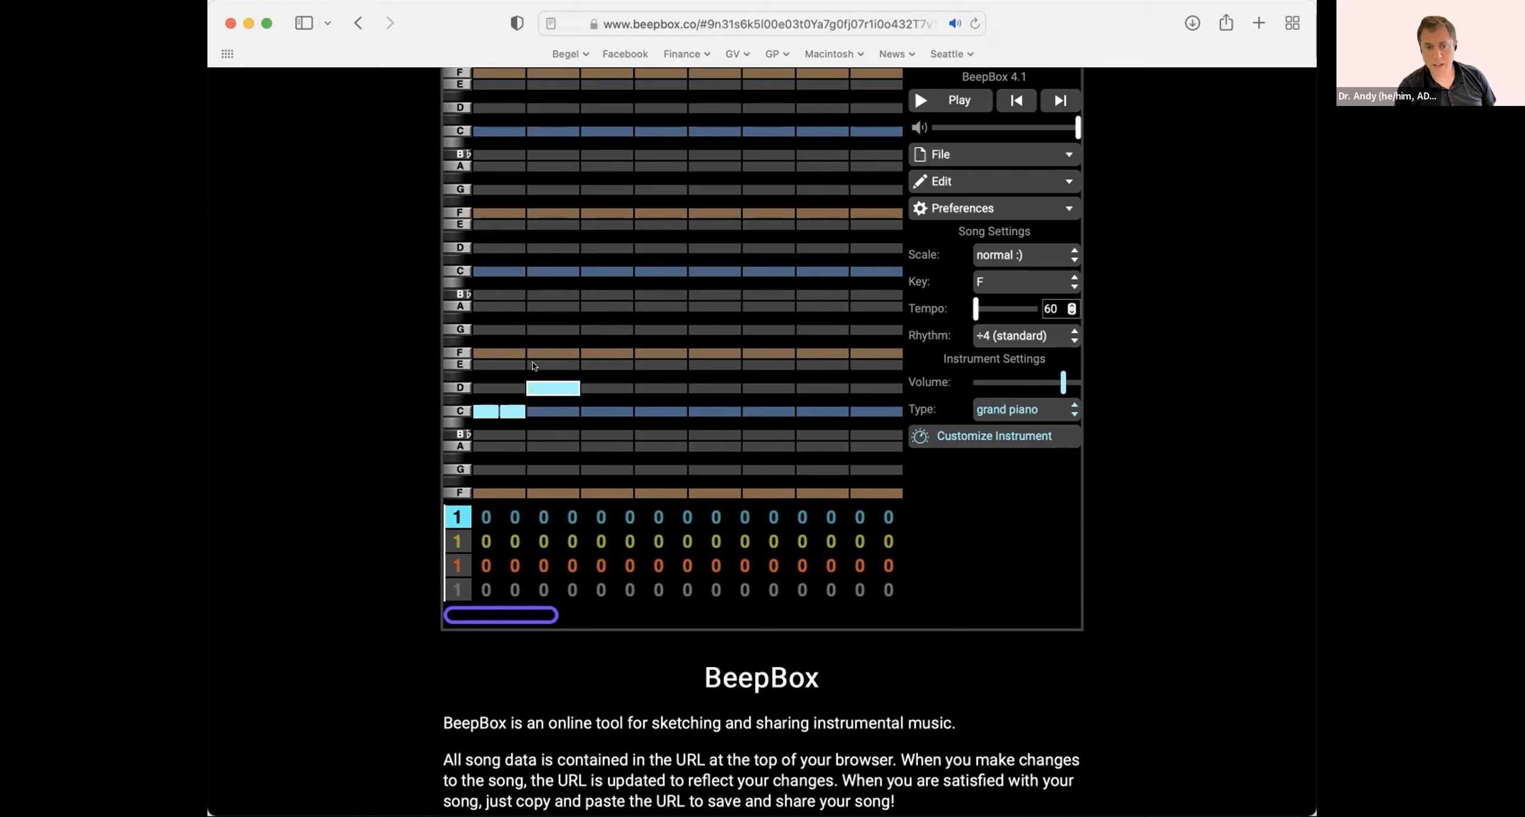
click(532, 386)
drag(527, 388, 589, 385)
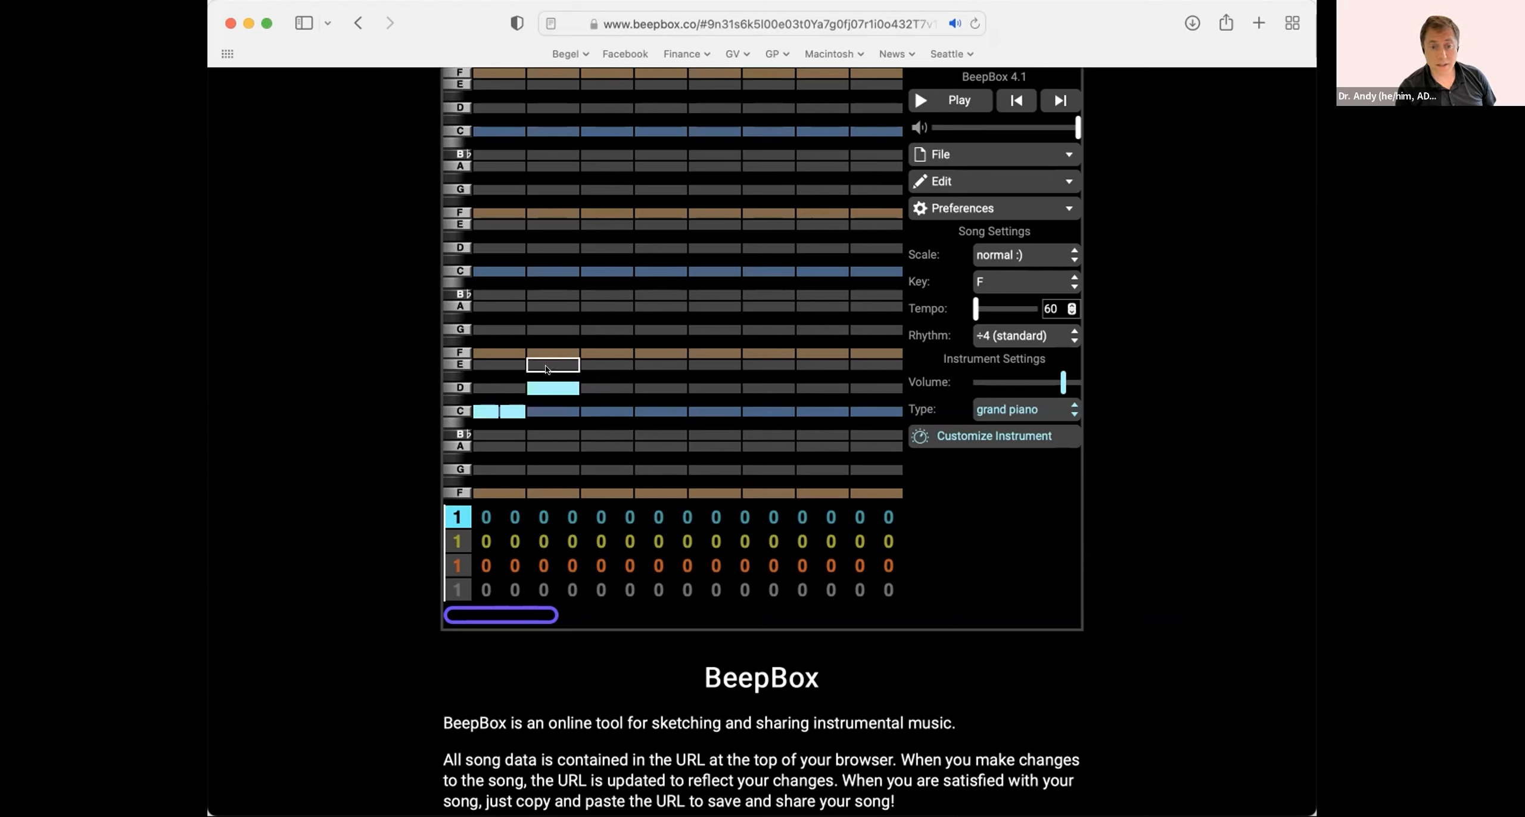
- Add a one-beat C note on the third beat of bar 1 and play the melody back
click(586, 410)
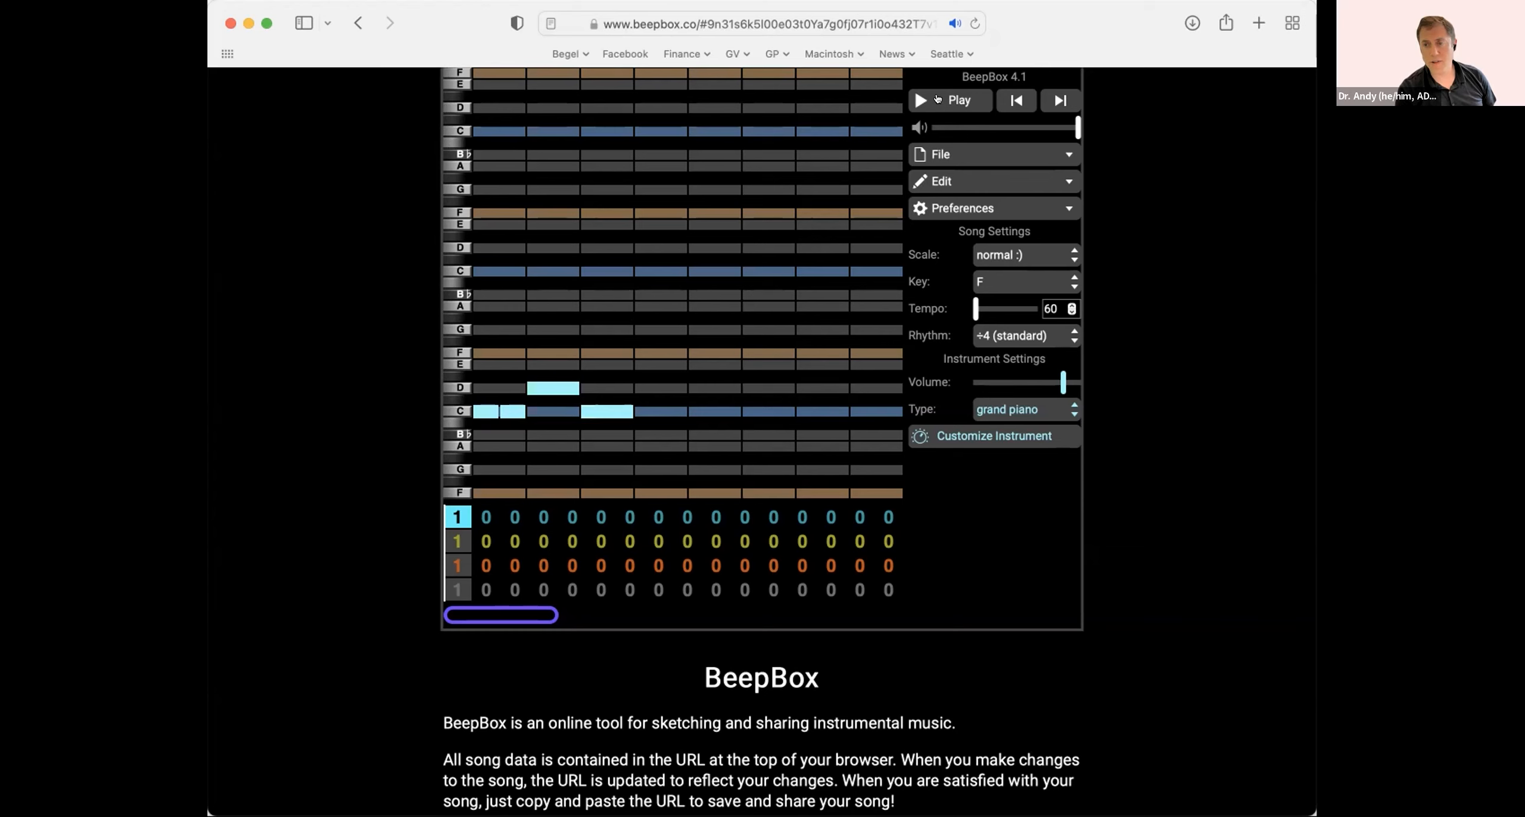
click(937, 98)
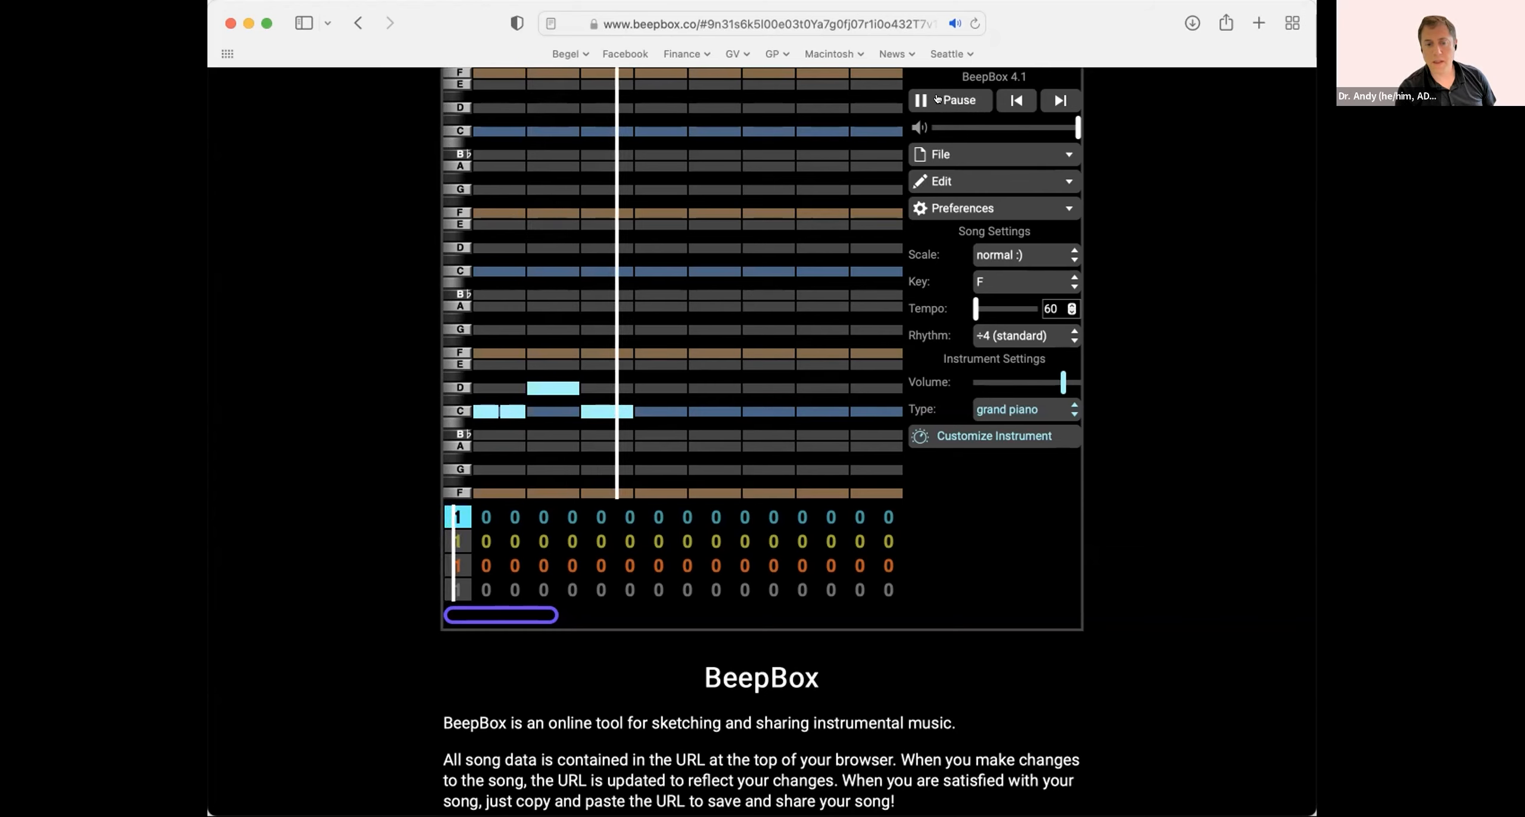
click(936, 98)
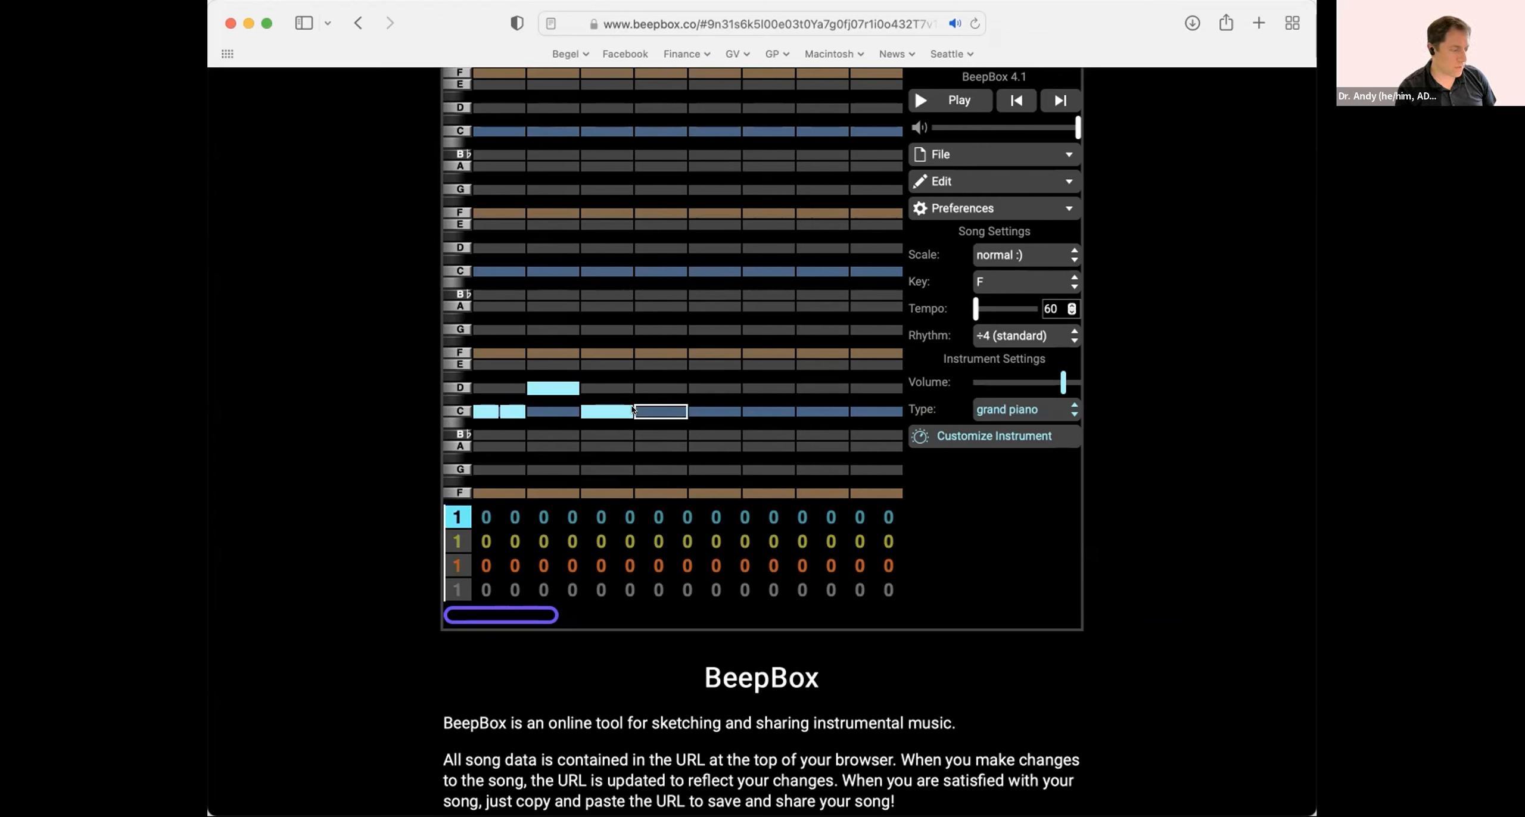
- Add a one-beat F on the fourth beat and a one-beat E on the fifth beat of bar 1, and play them back
click(648, 352)
click(702, 365)
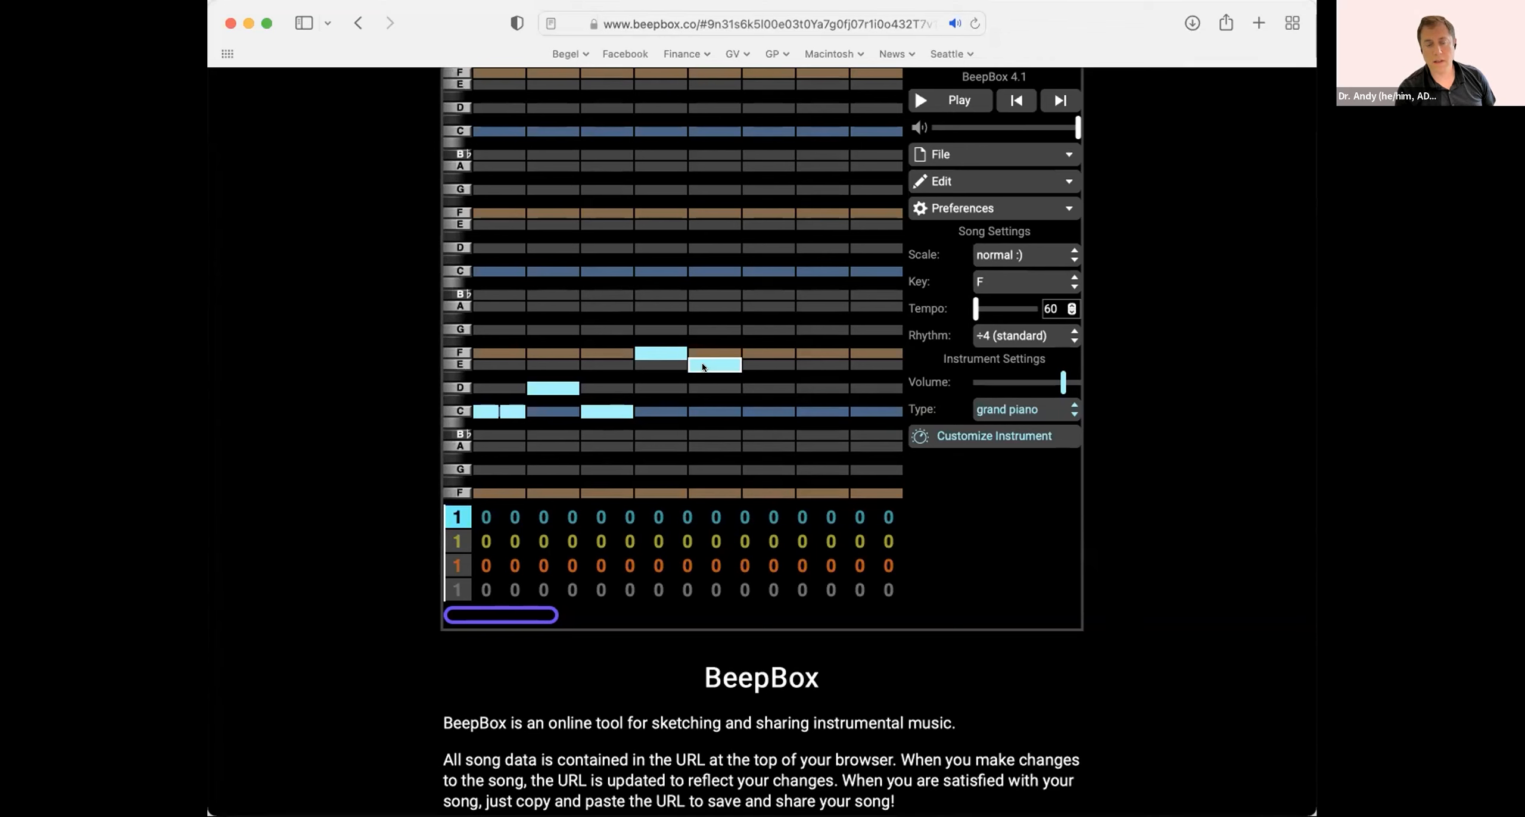
click(947, 97)
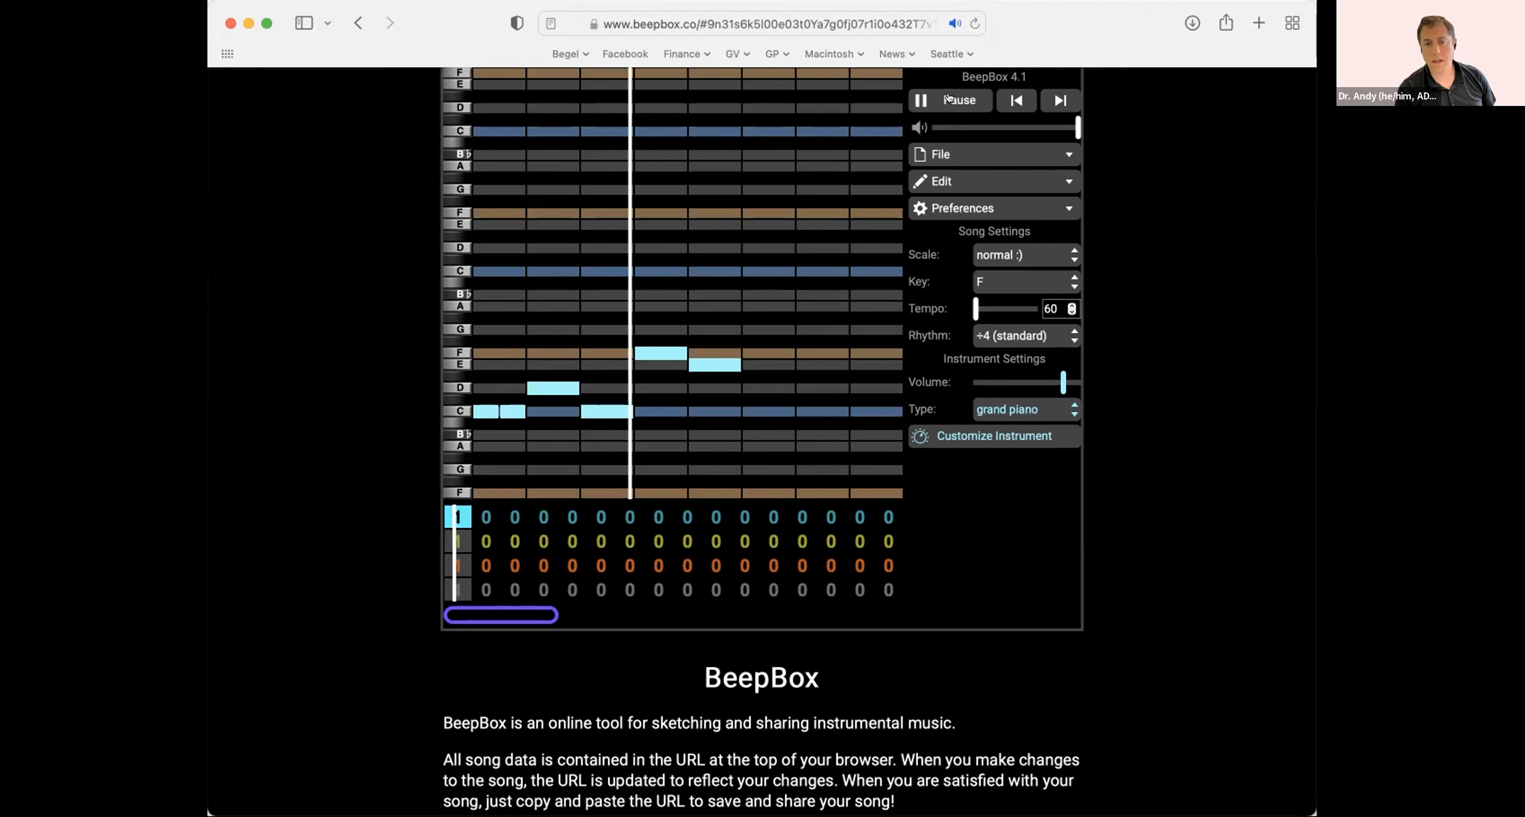
click(947, 97)
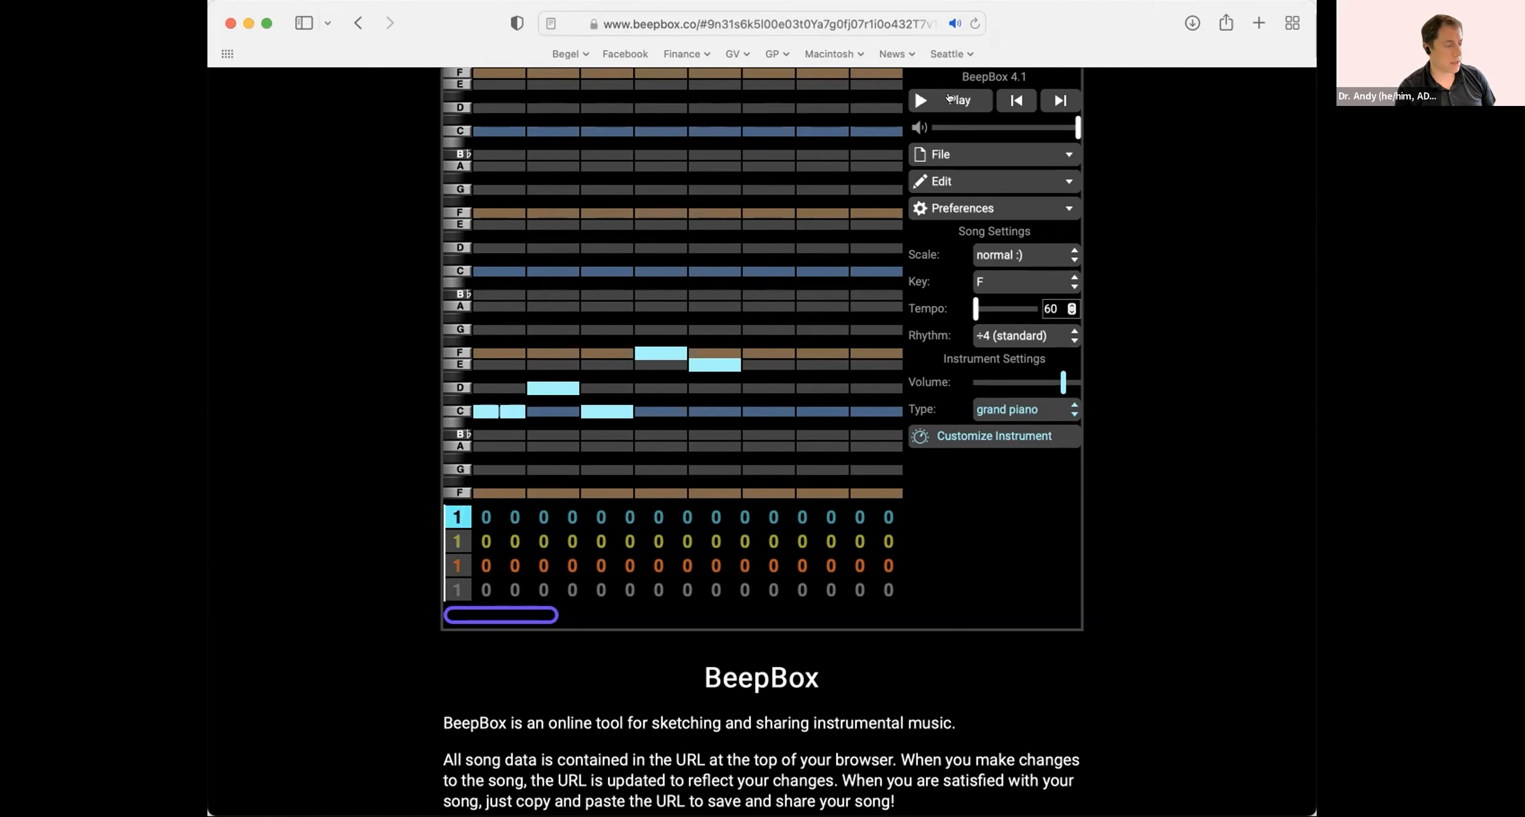
- Replace the fifth-beat E with an E note spanning beats five and six, and play bar 1 back
click(691, 365)
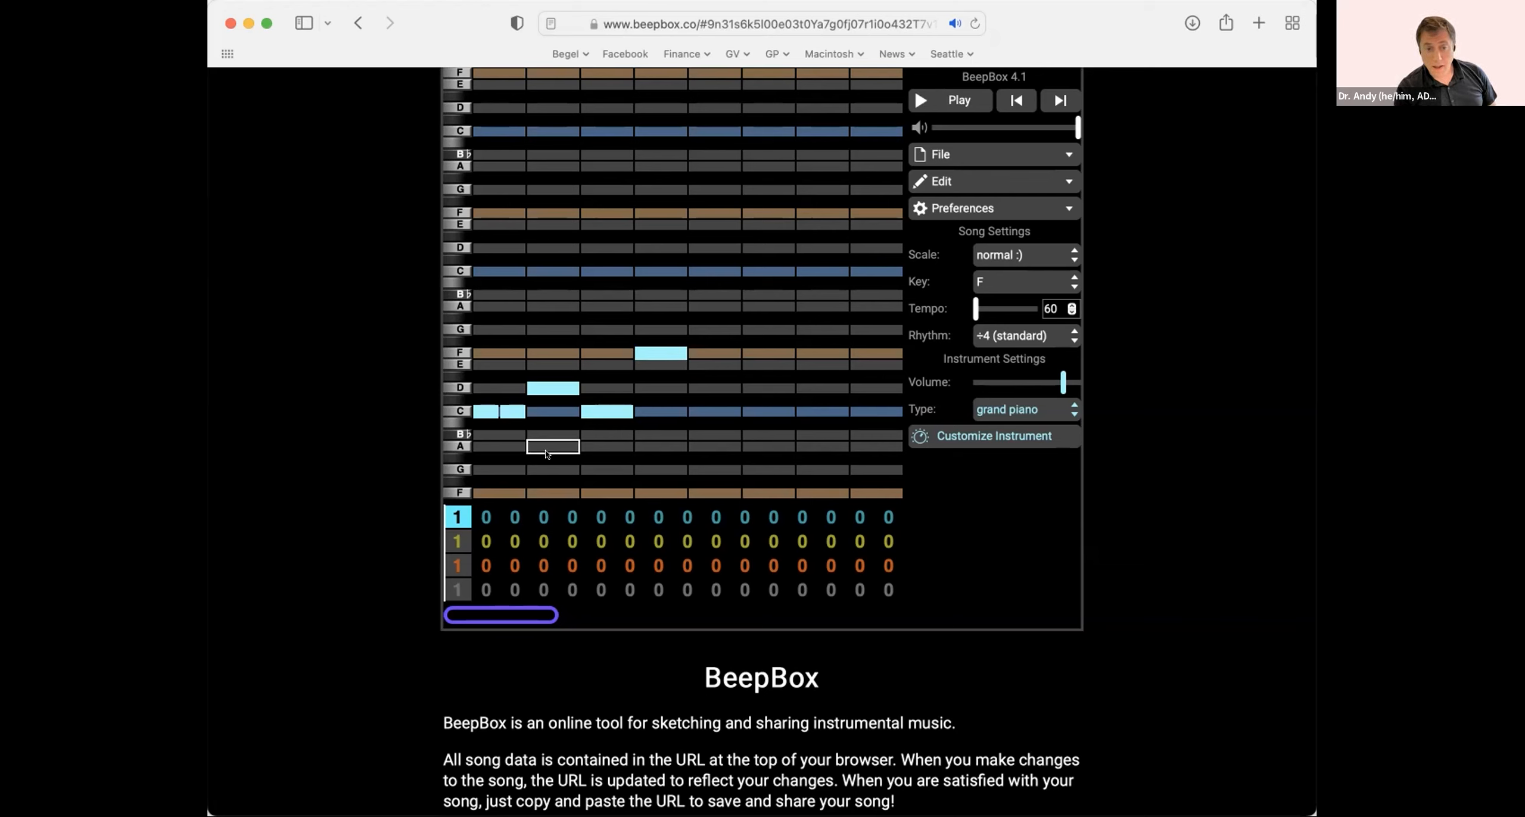
drag(691, 364, 786, 364)
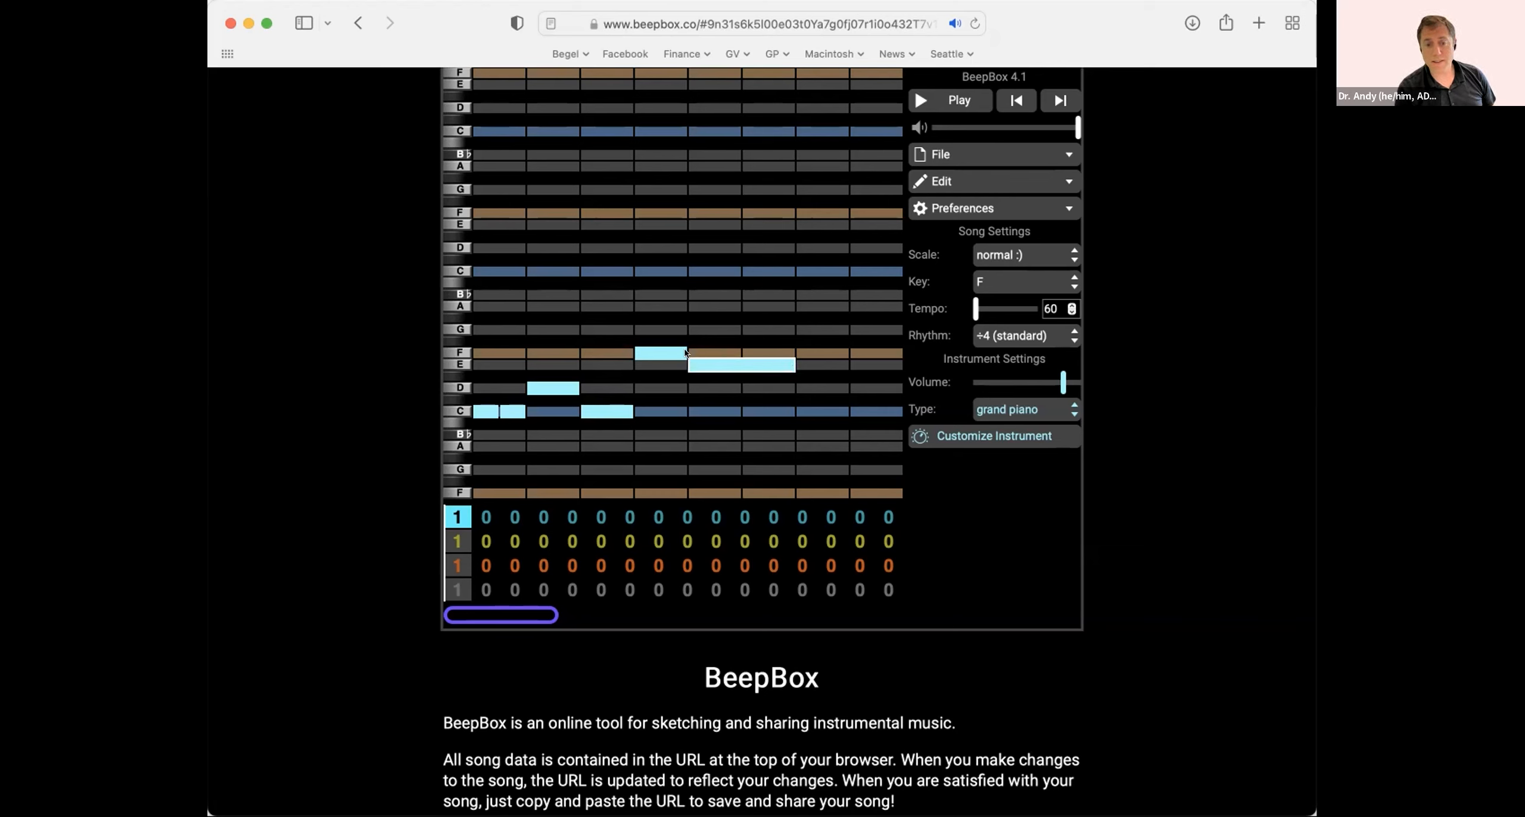
click(924, 99)
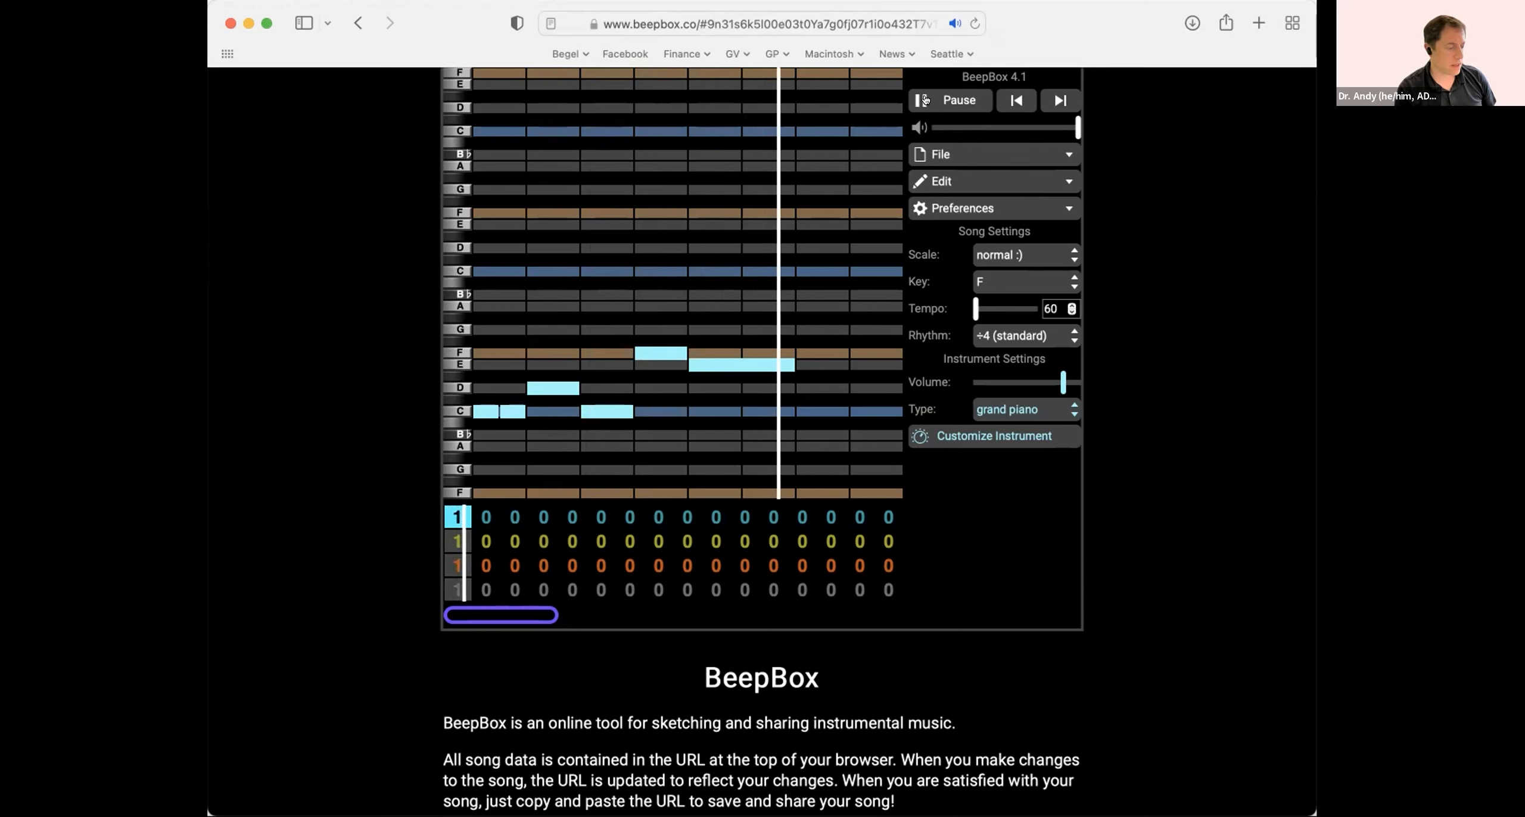
click(925, 100)
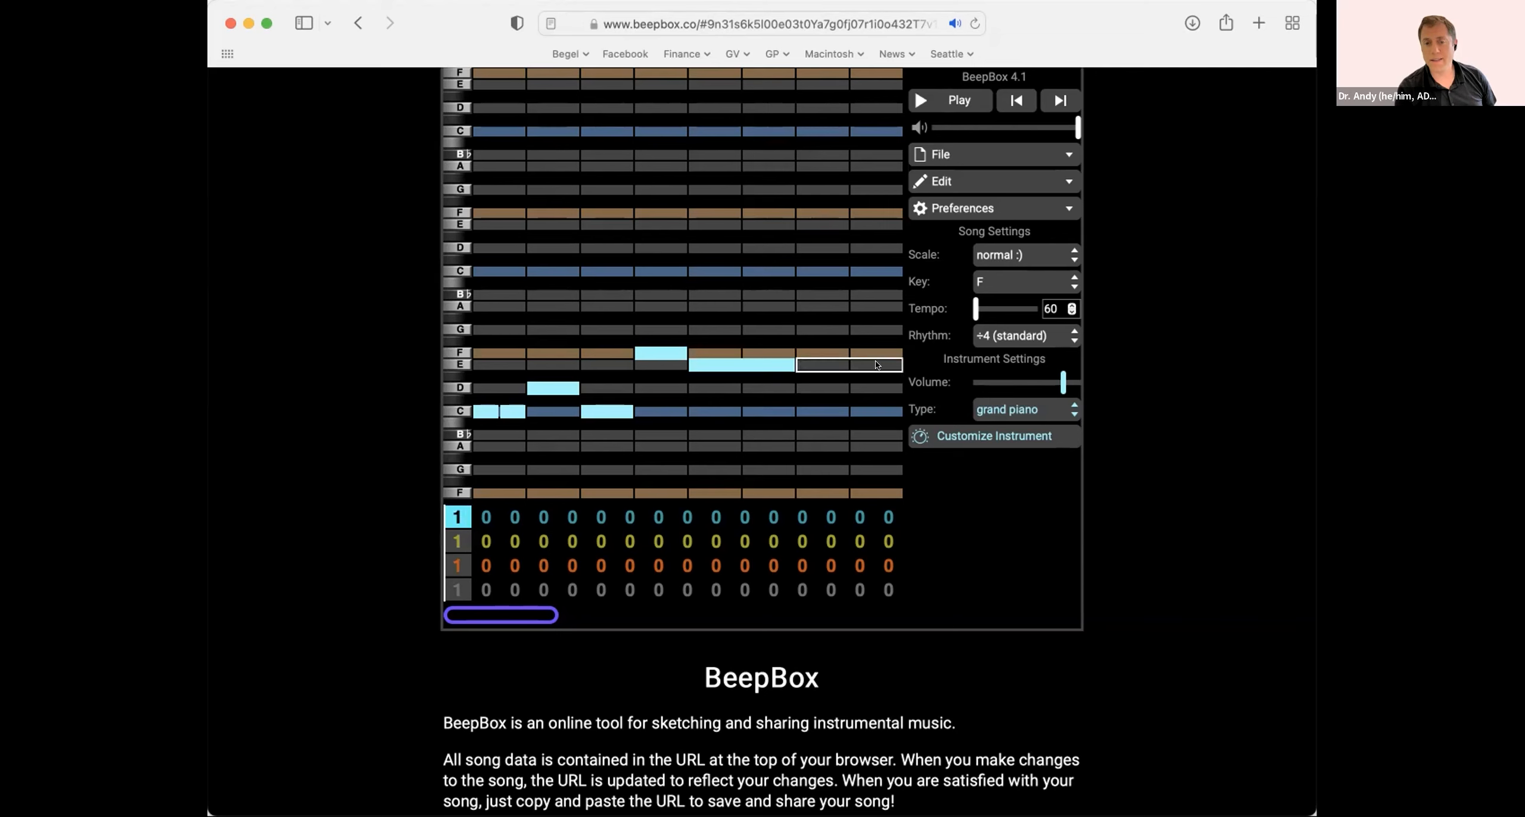
- Set the song tempo to 90 and play the melody at the new speed
click(1051, 308)
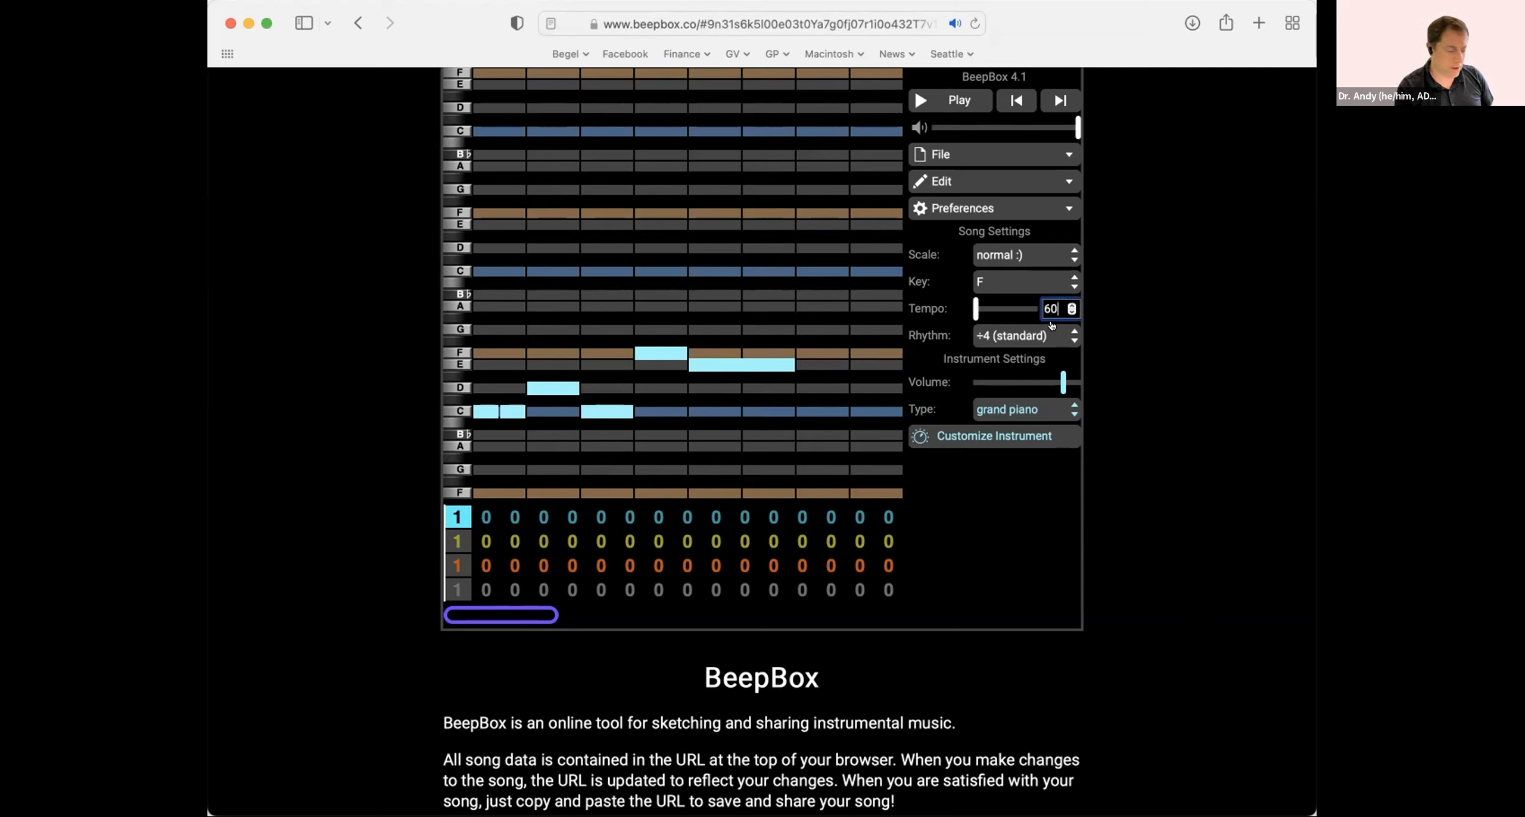
key(BackSpace)
key(BackSpace)
text(90)
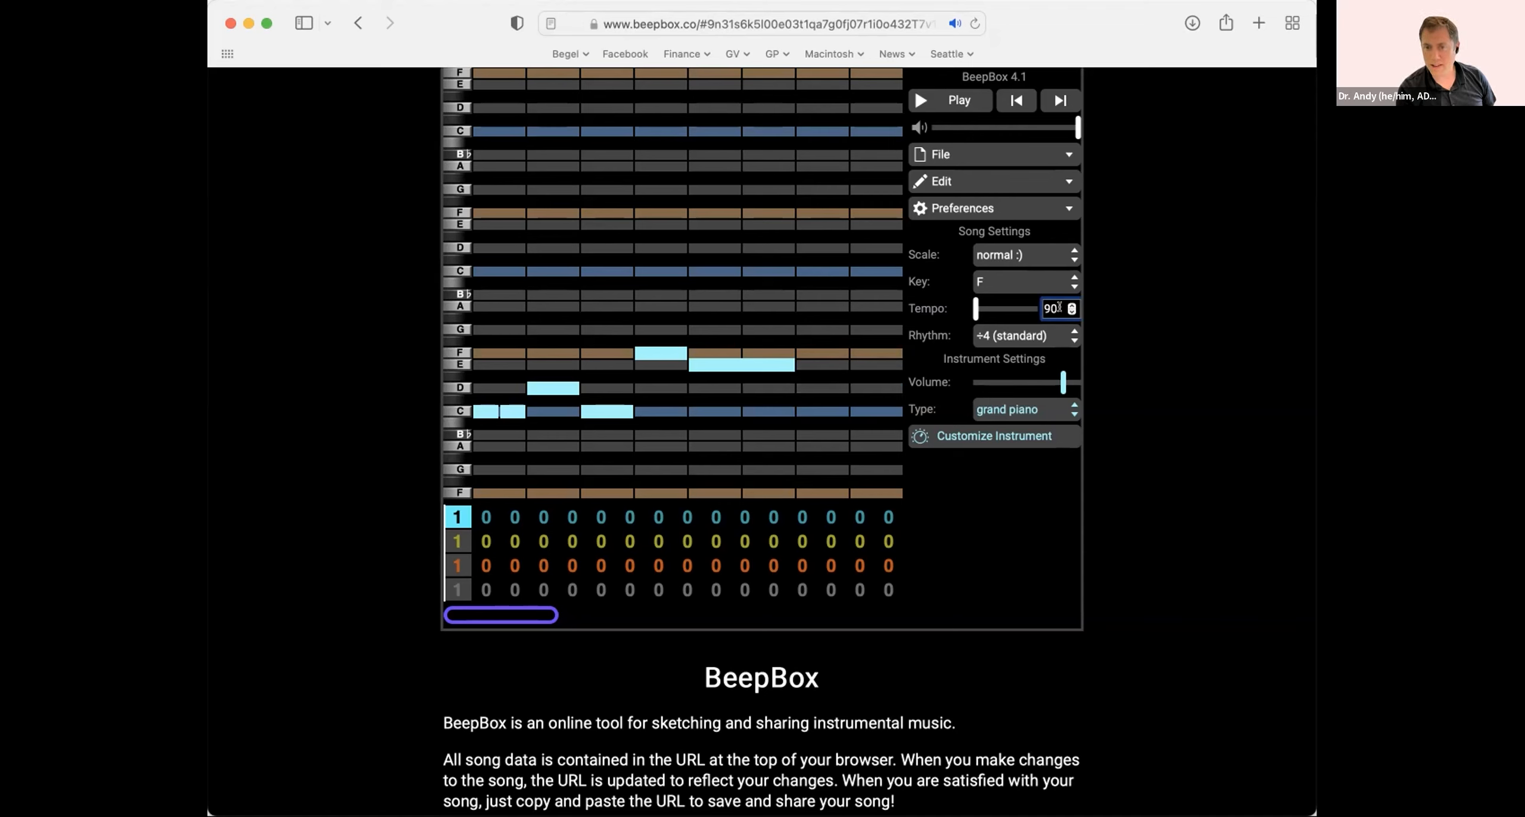
click(937, 100)
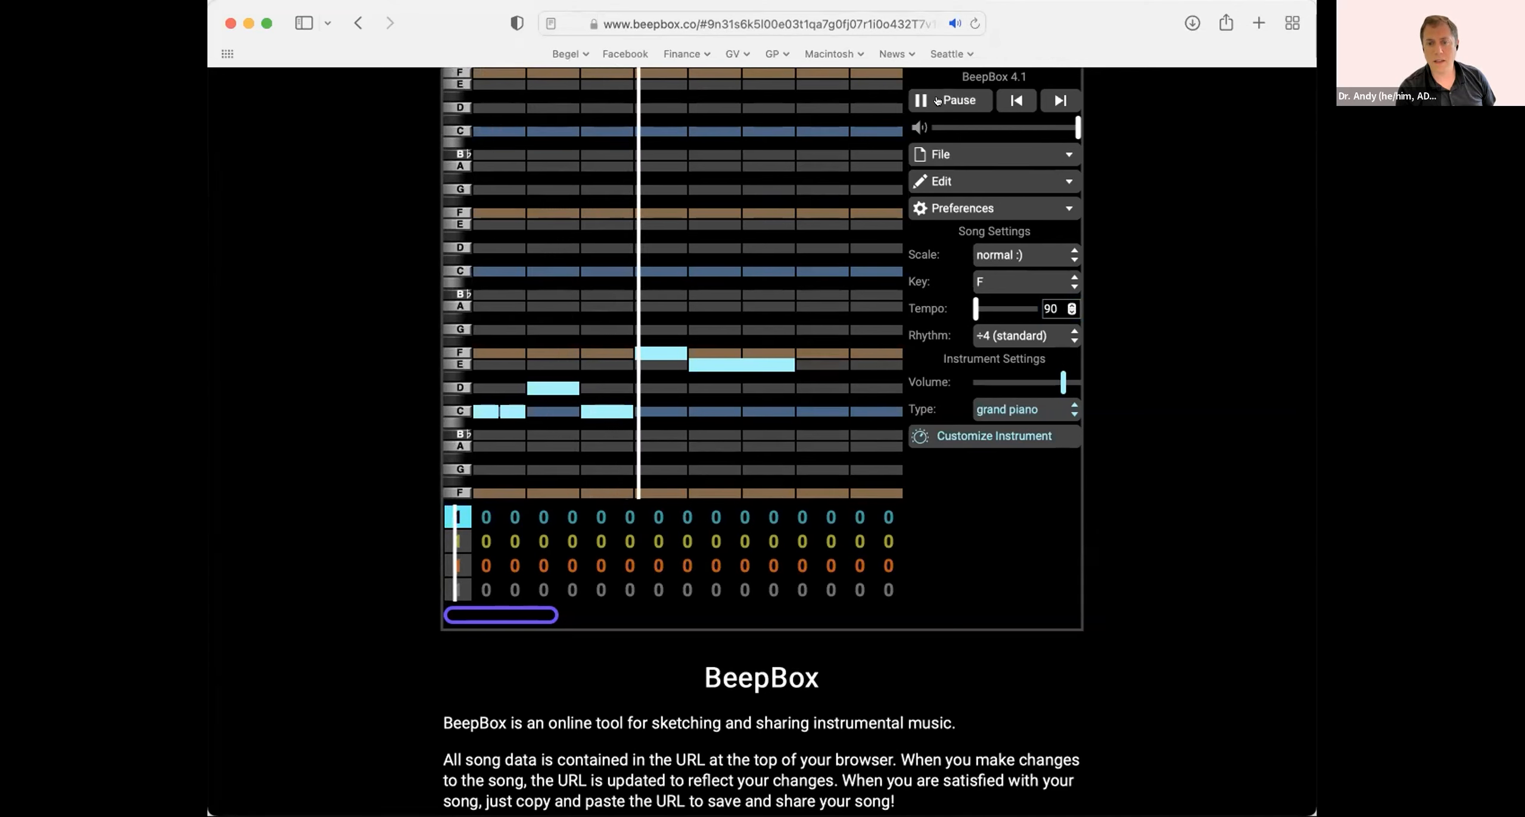
click(936, 100)
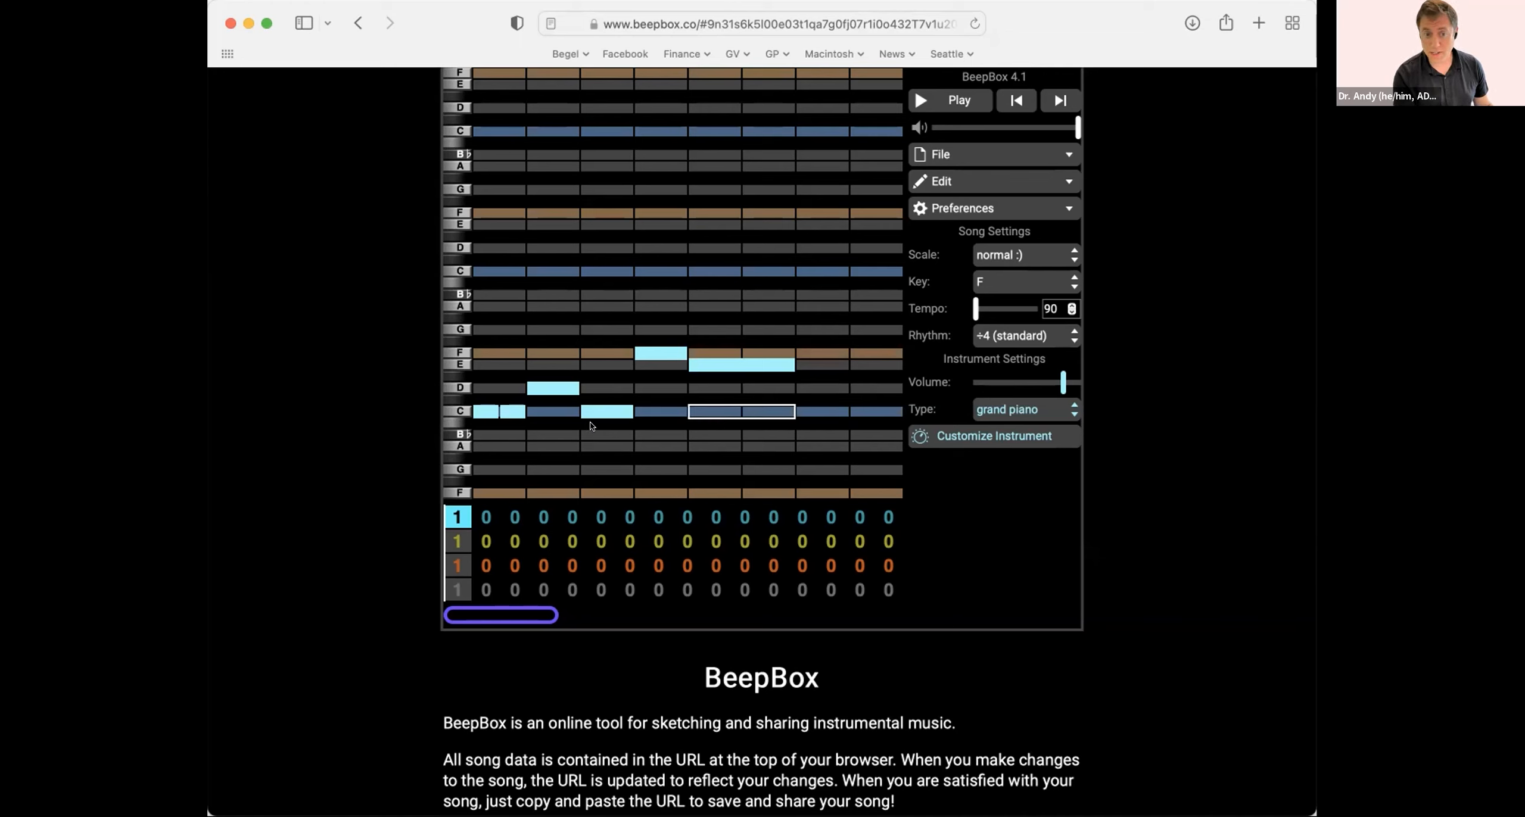
- Fill beat seven of bar 1 with two half-beat C notes and beat eight with a one-beat D
click(802, 411)
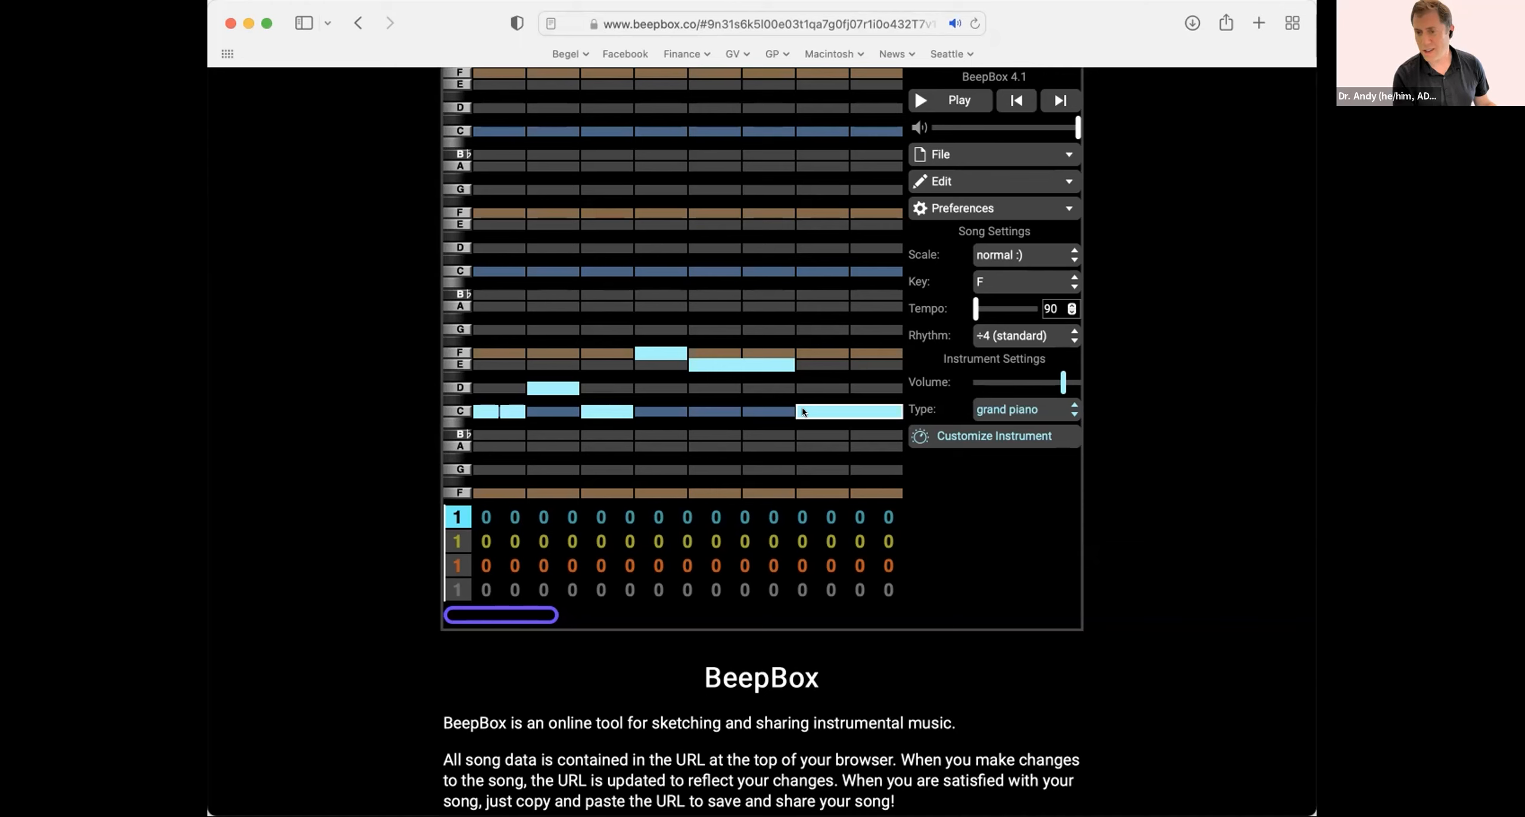
click(803, 411)
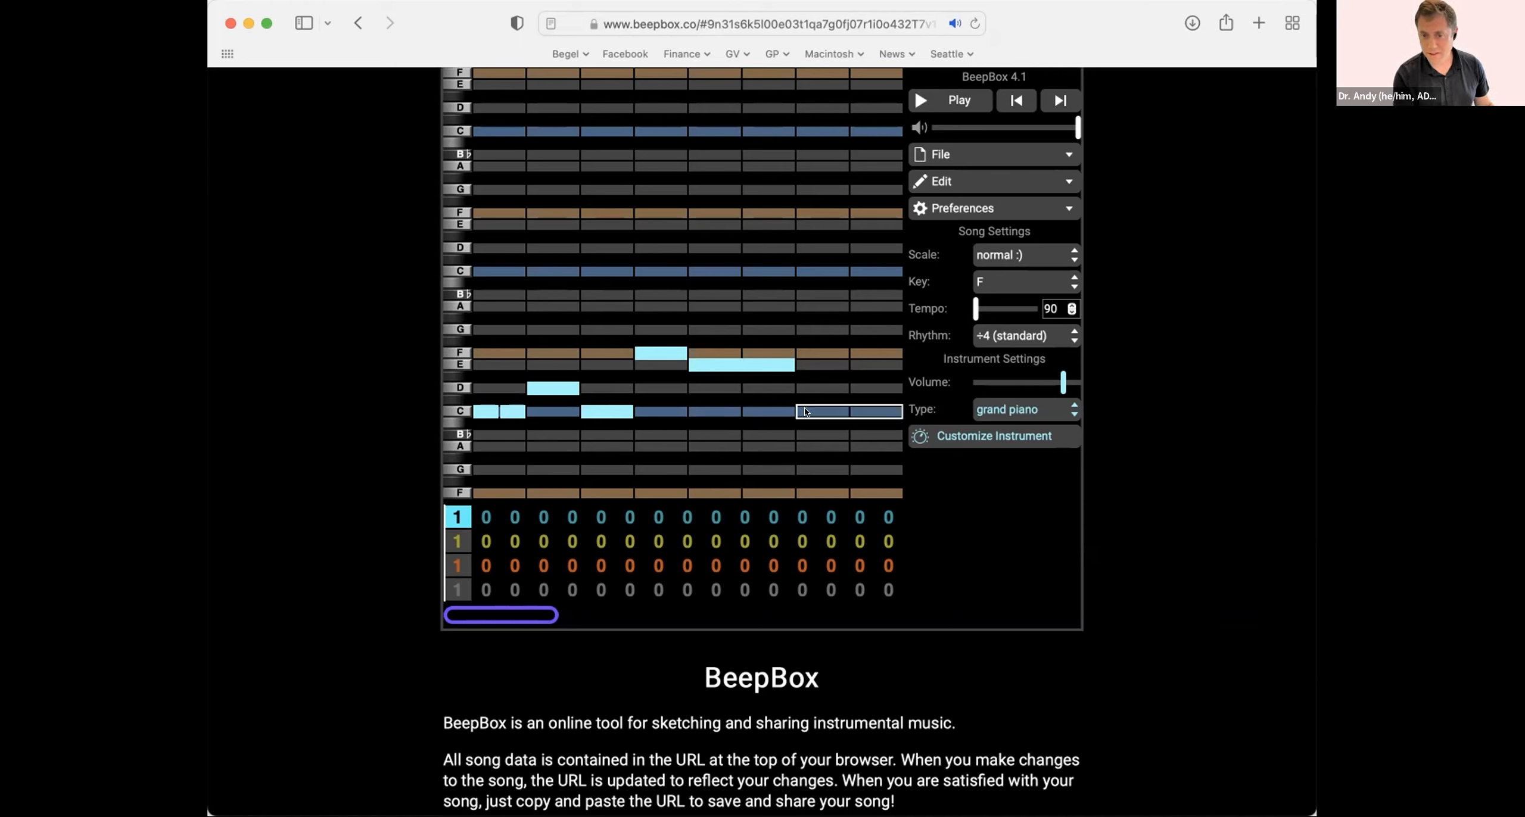
mouse_move(801, 411)
mouse_down()
mouse_move(894, 411)
mouse_move(804, 411)
mouse_up()
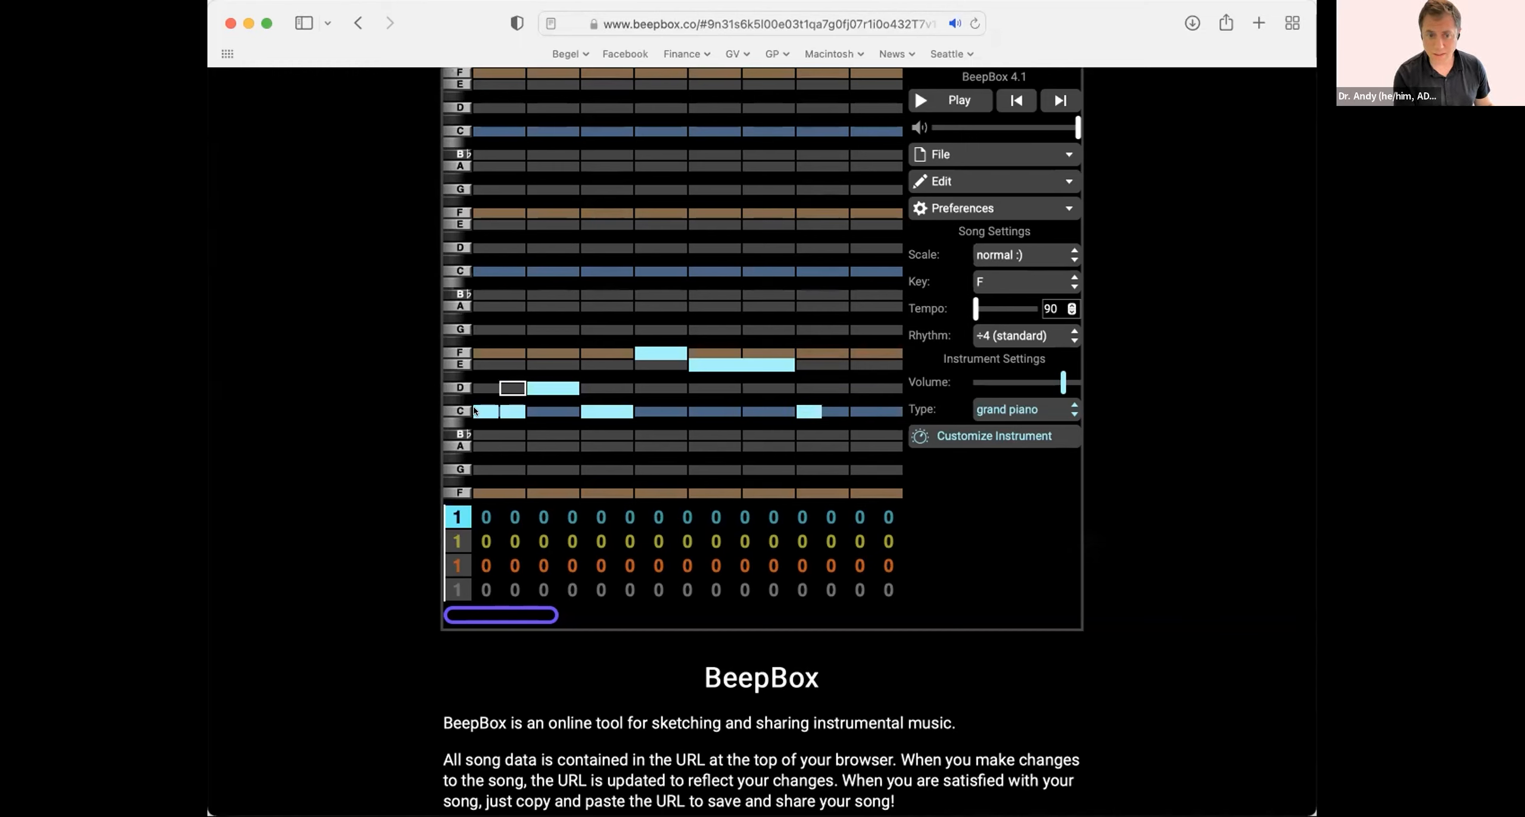
click(829, 411)
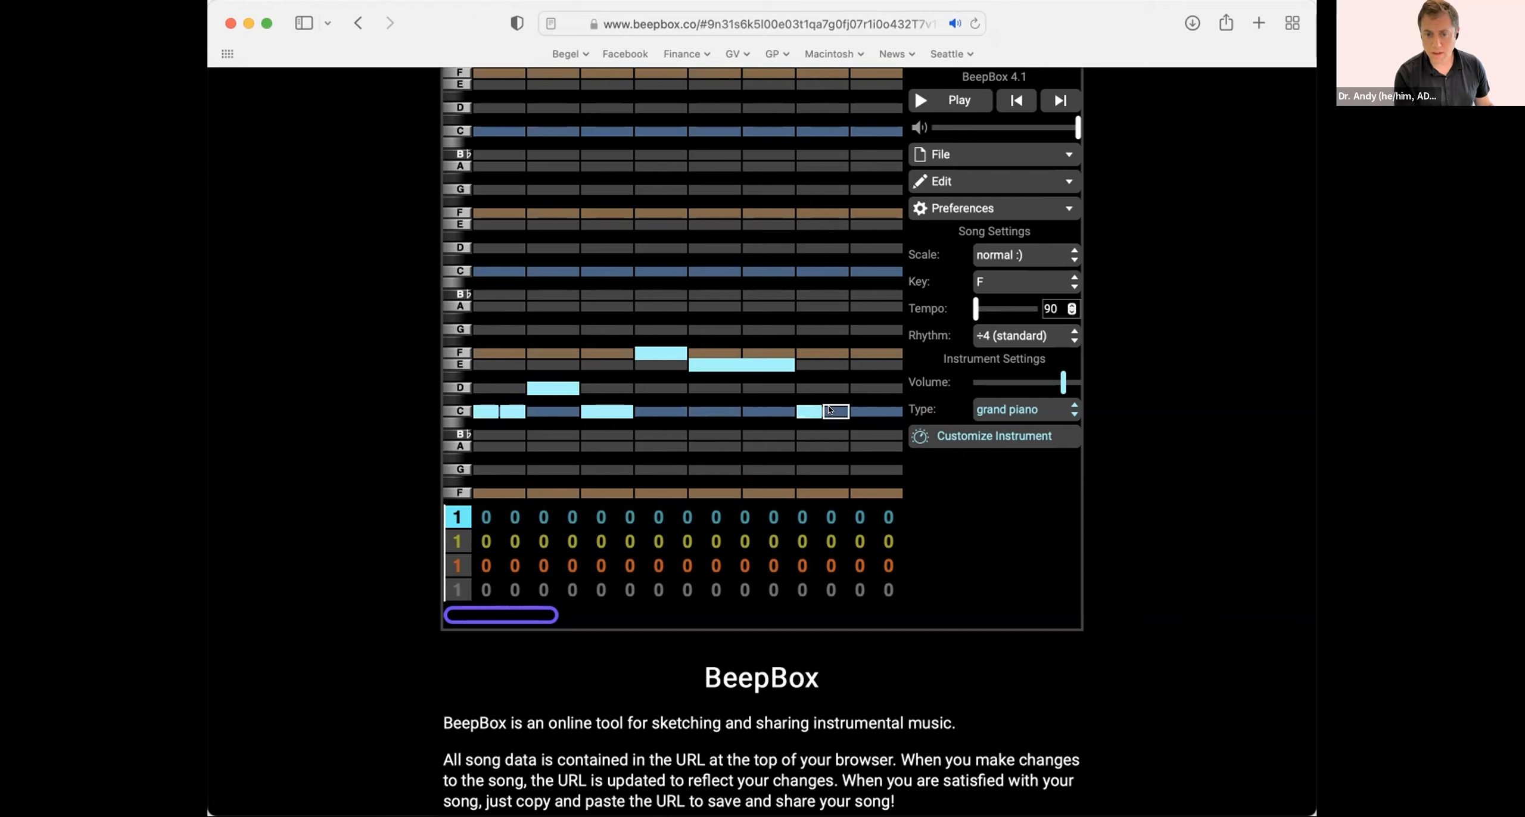
click(858, 387)
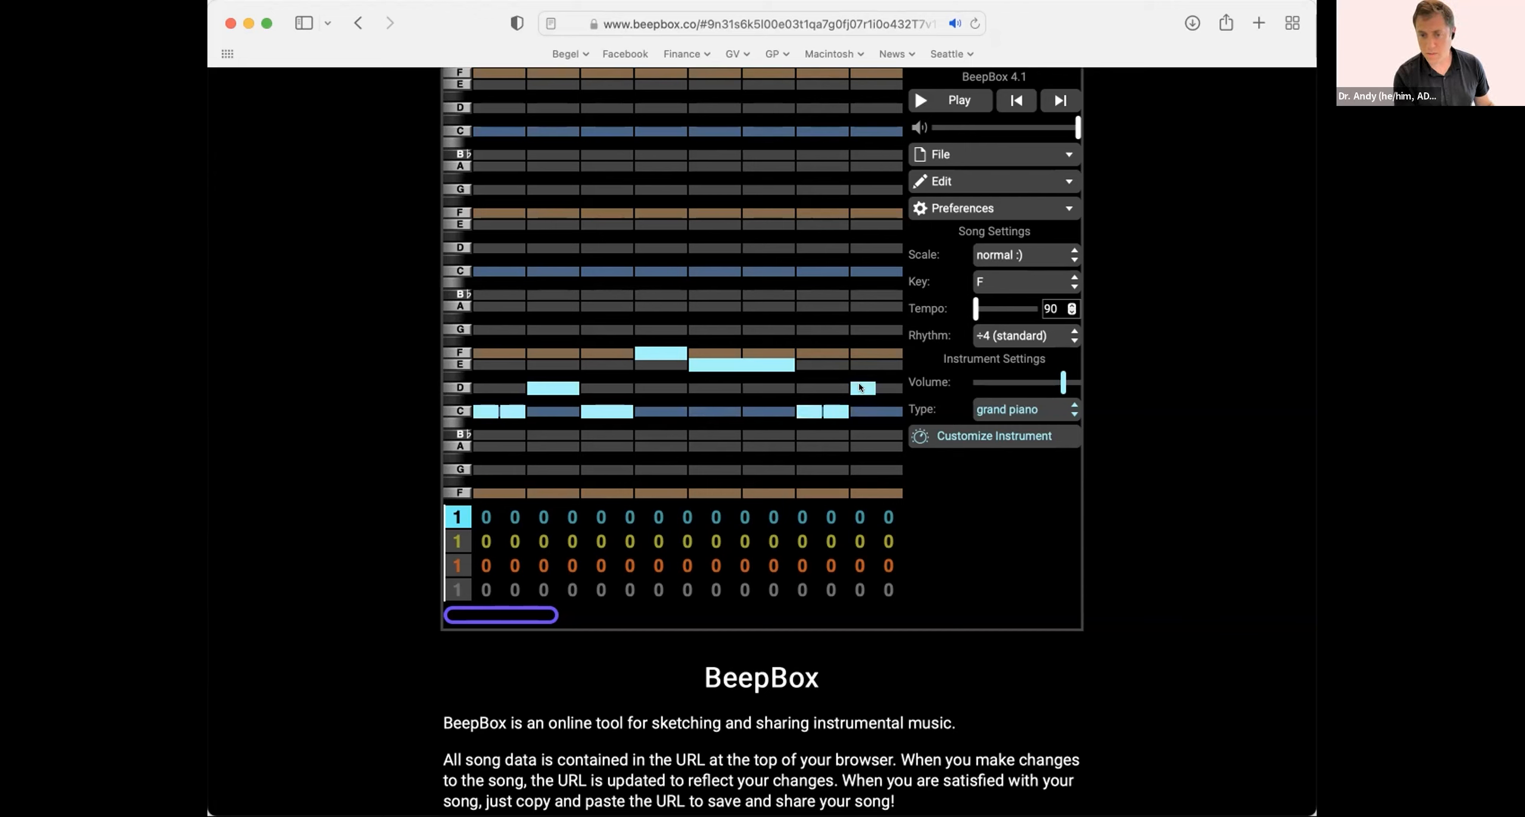
drag(859, 387, 888, 388)
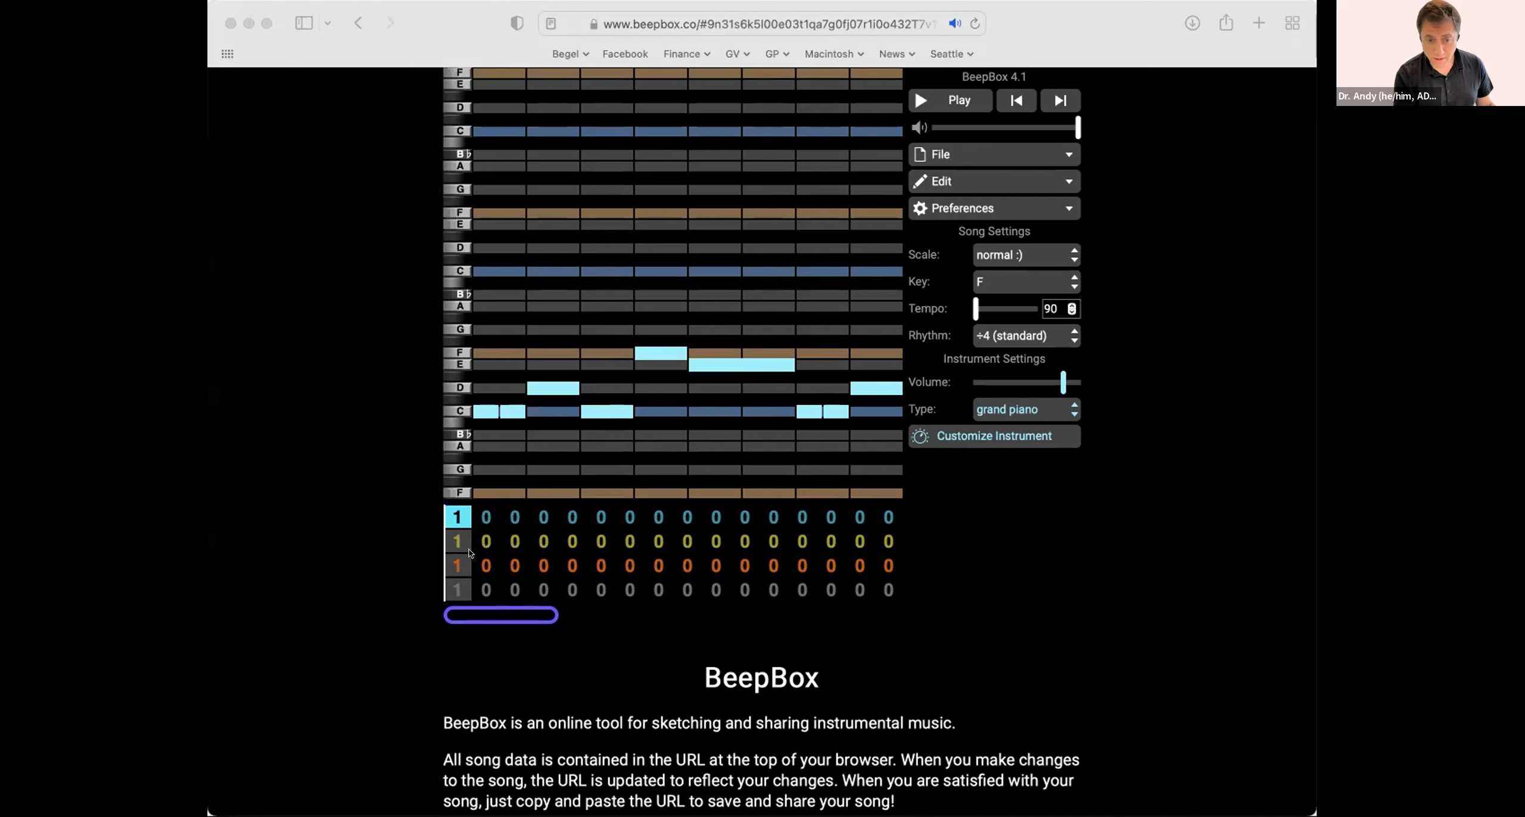
- Select bar 2 of the first channel and assign pattern 2 to it
click(485, 515)
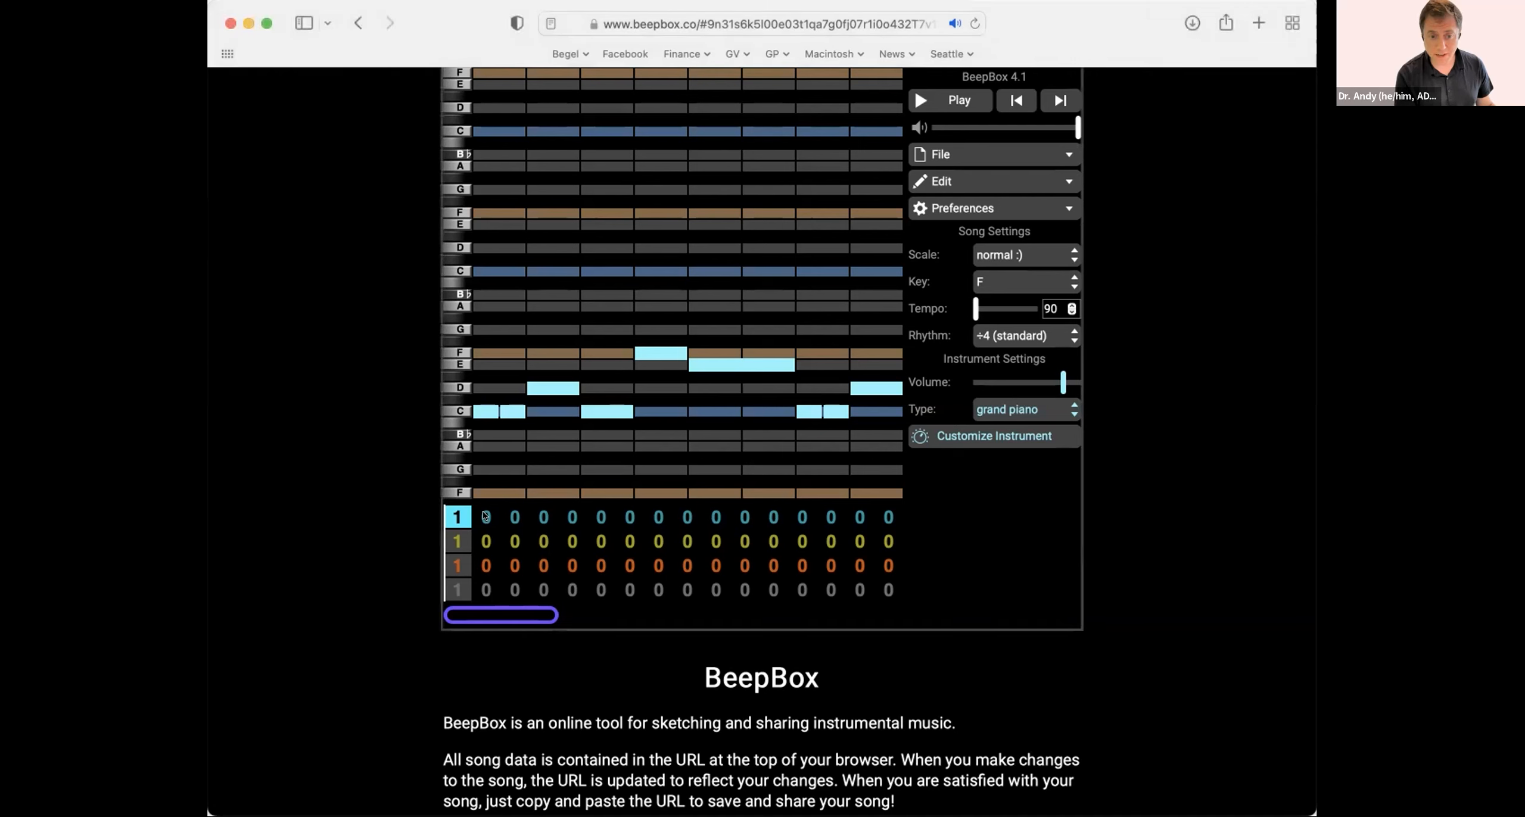
click(486, 516)
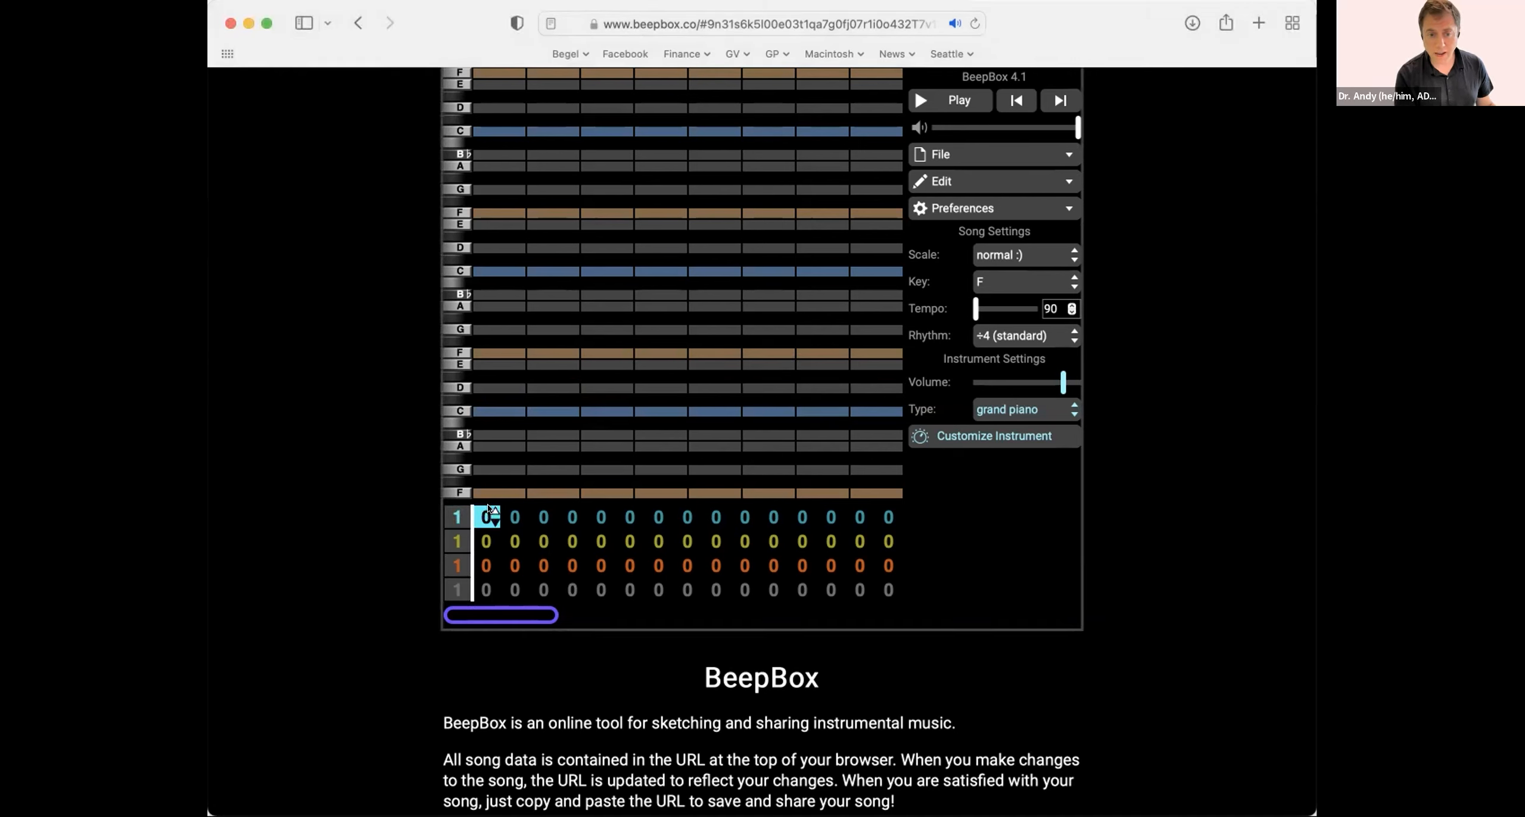
click(488, 508)
click(487, 508)
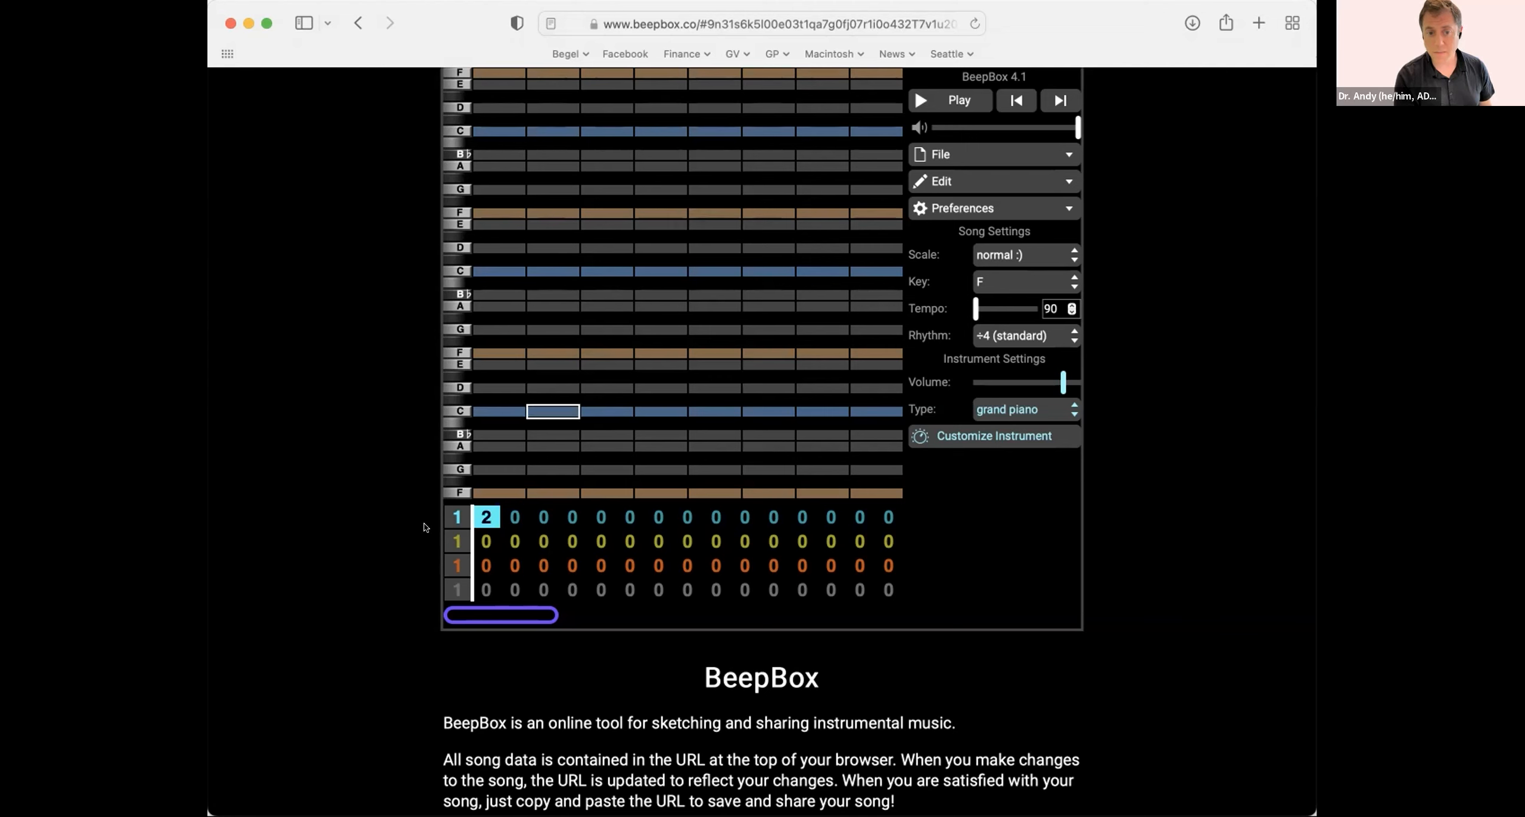
- Return to bar 1 of the first channel and play back its melody
click(456, 518)
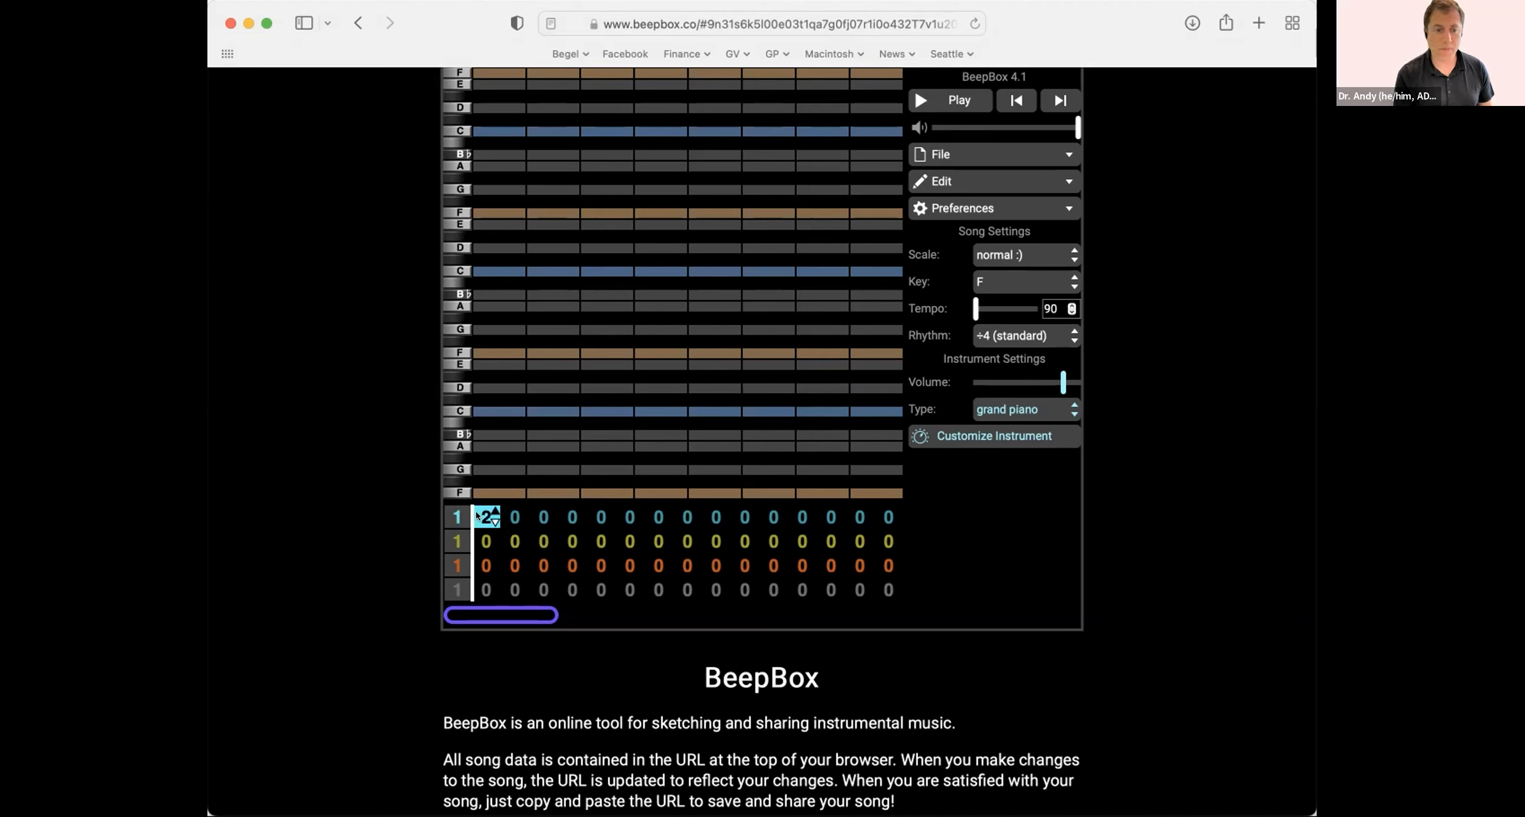
click(458, 516)
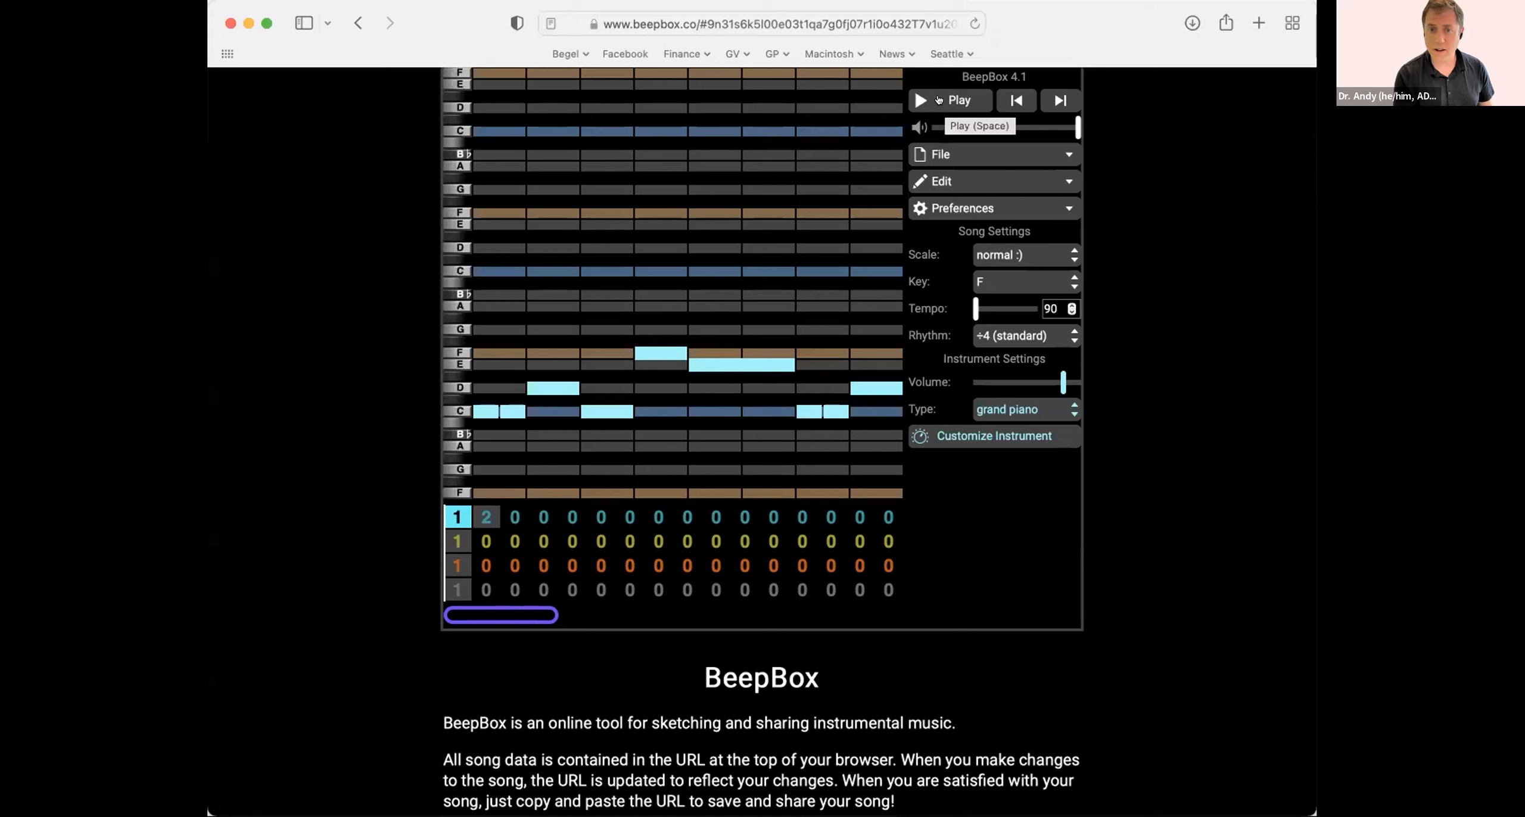
click(942, 99)
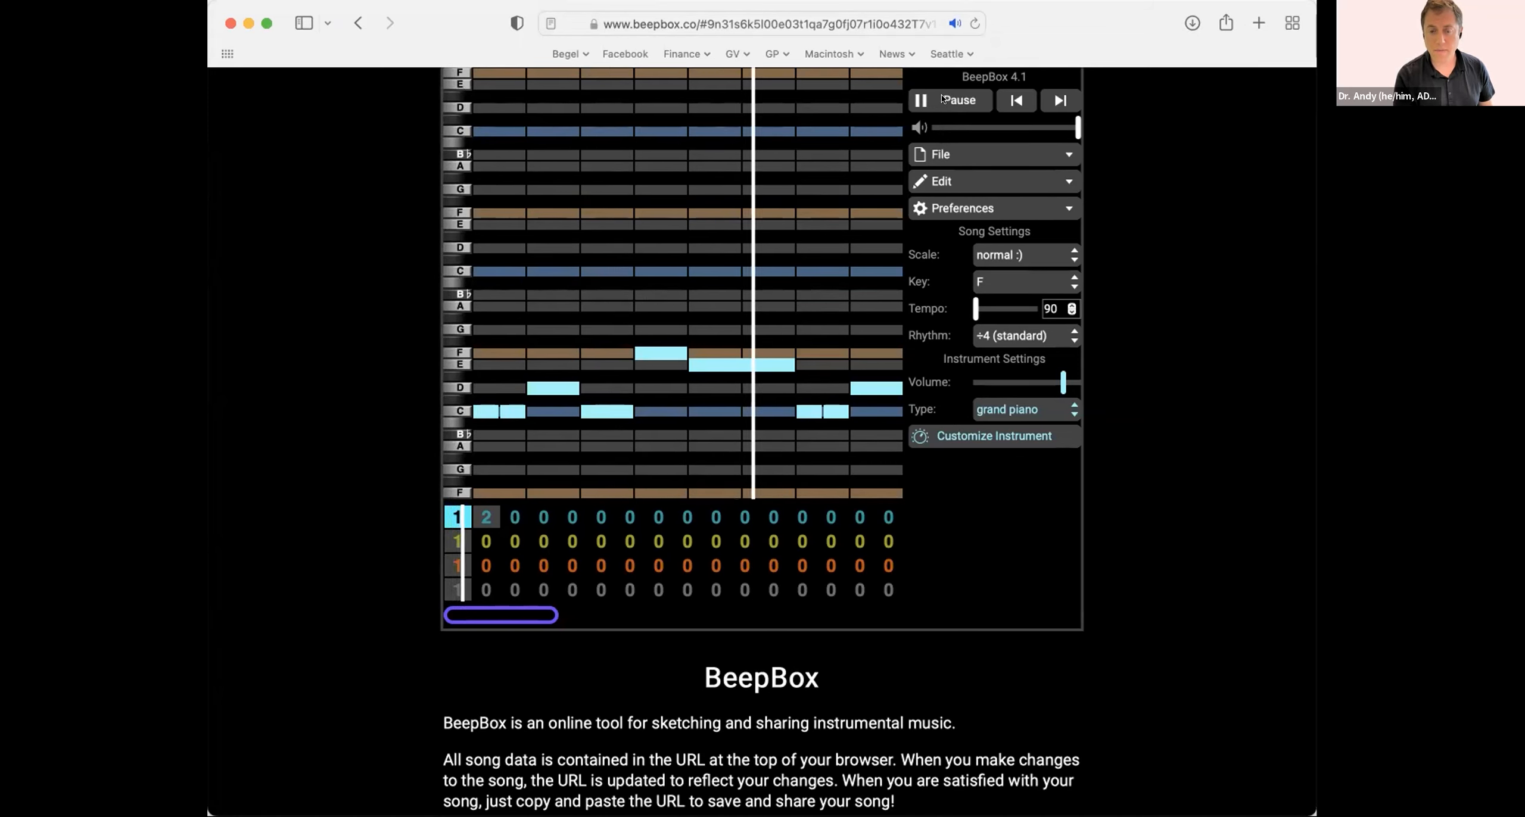
click(942, 99)
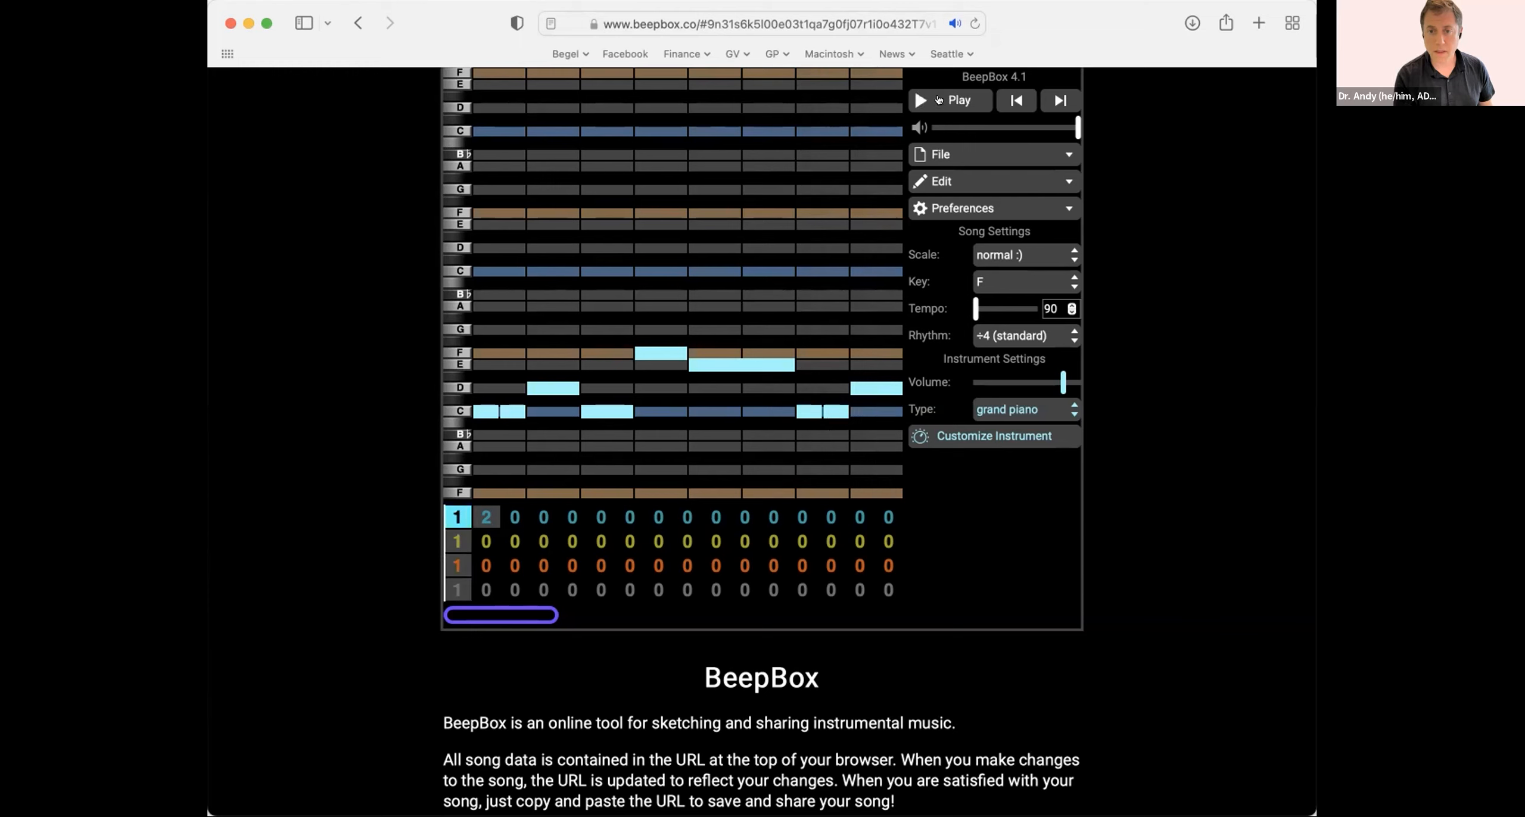
- In bar 2, place a one-beat C, a one-beat G and a two-beat F from the first beat, and play them back
click(485, 515)
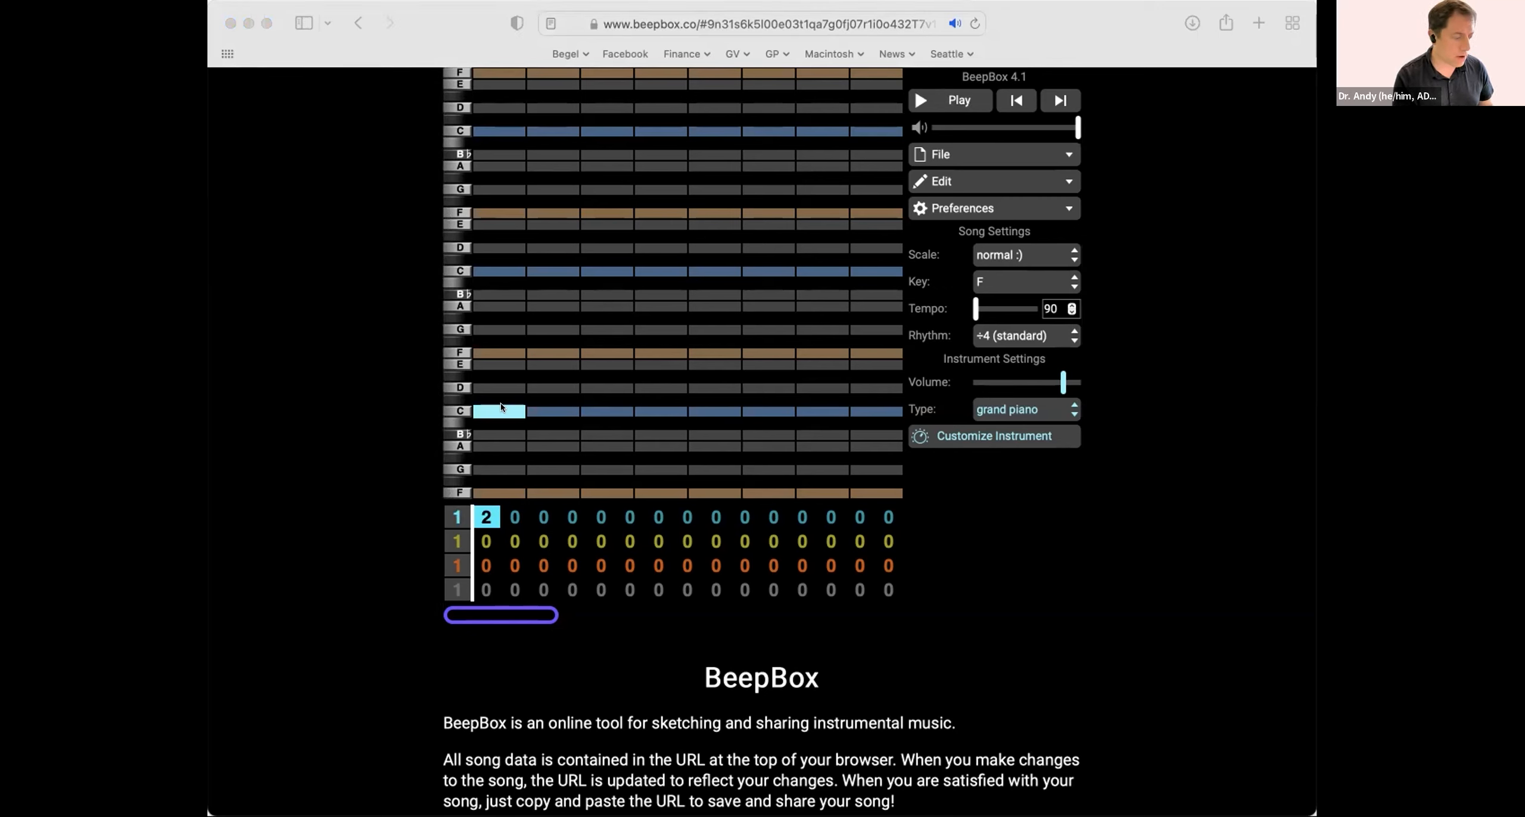
click(532, 328)
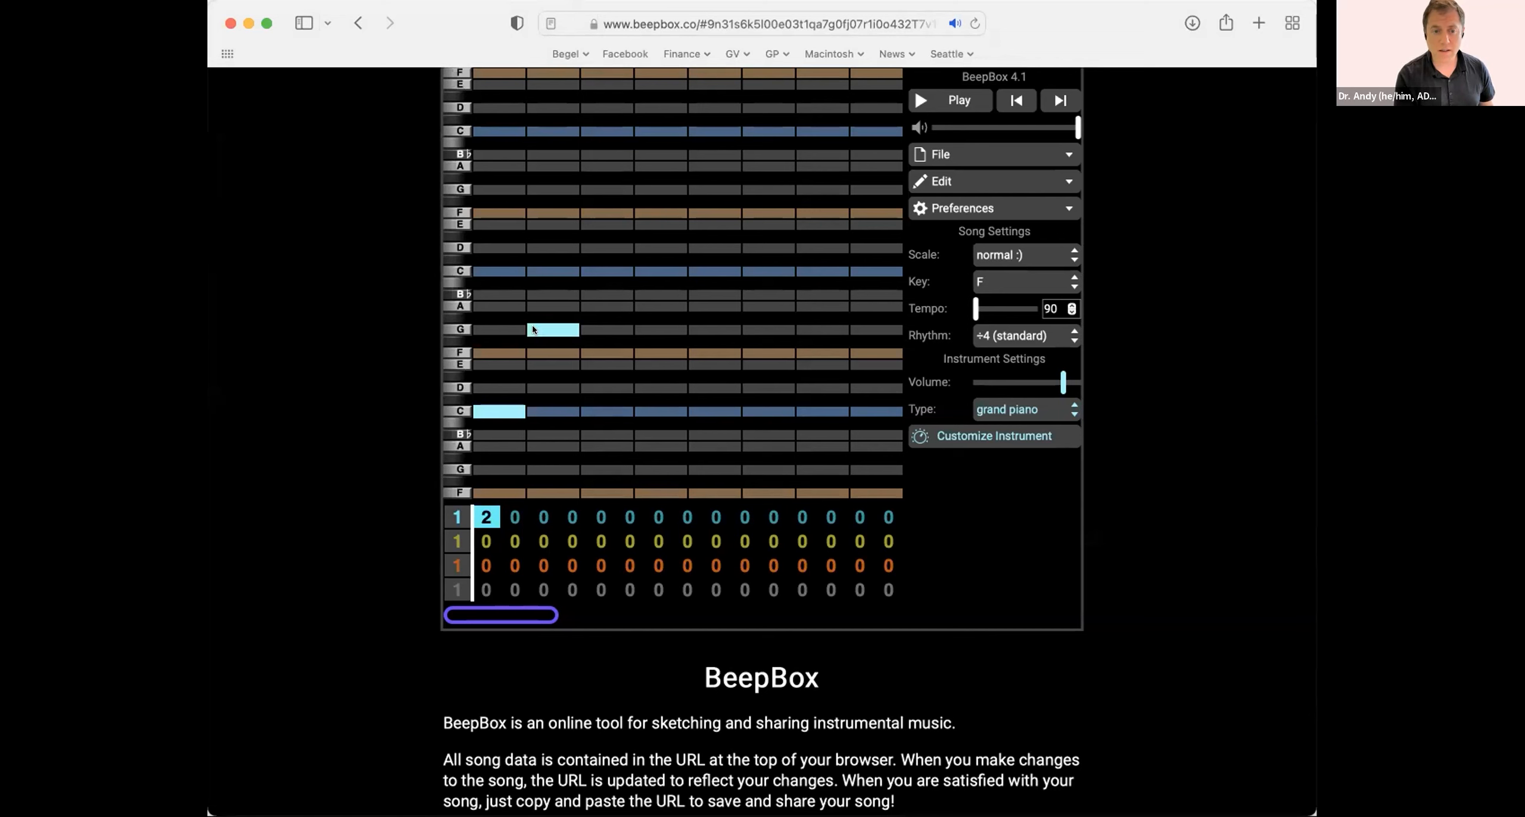
click(586, 353)
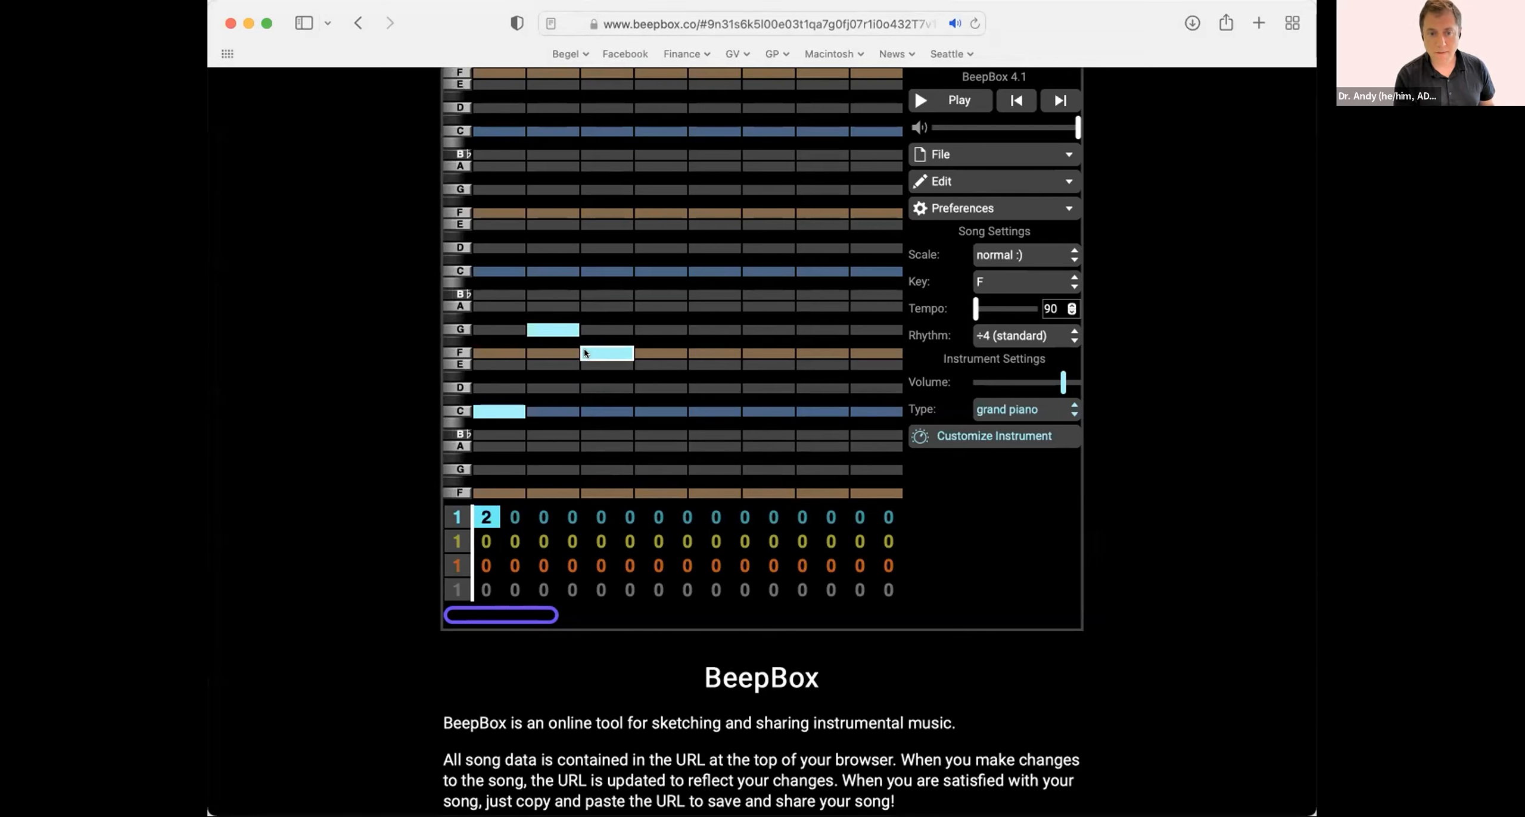
click(584, 353)
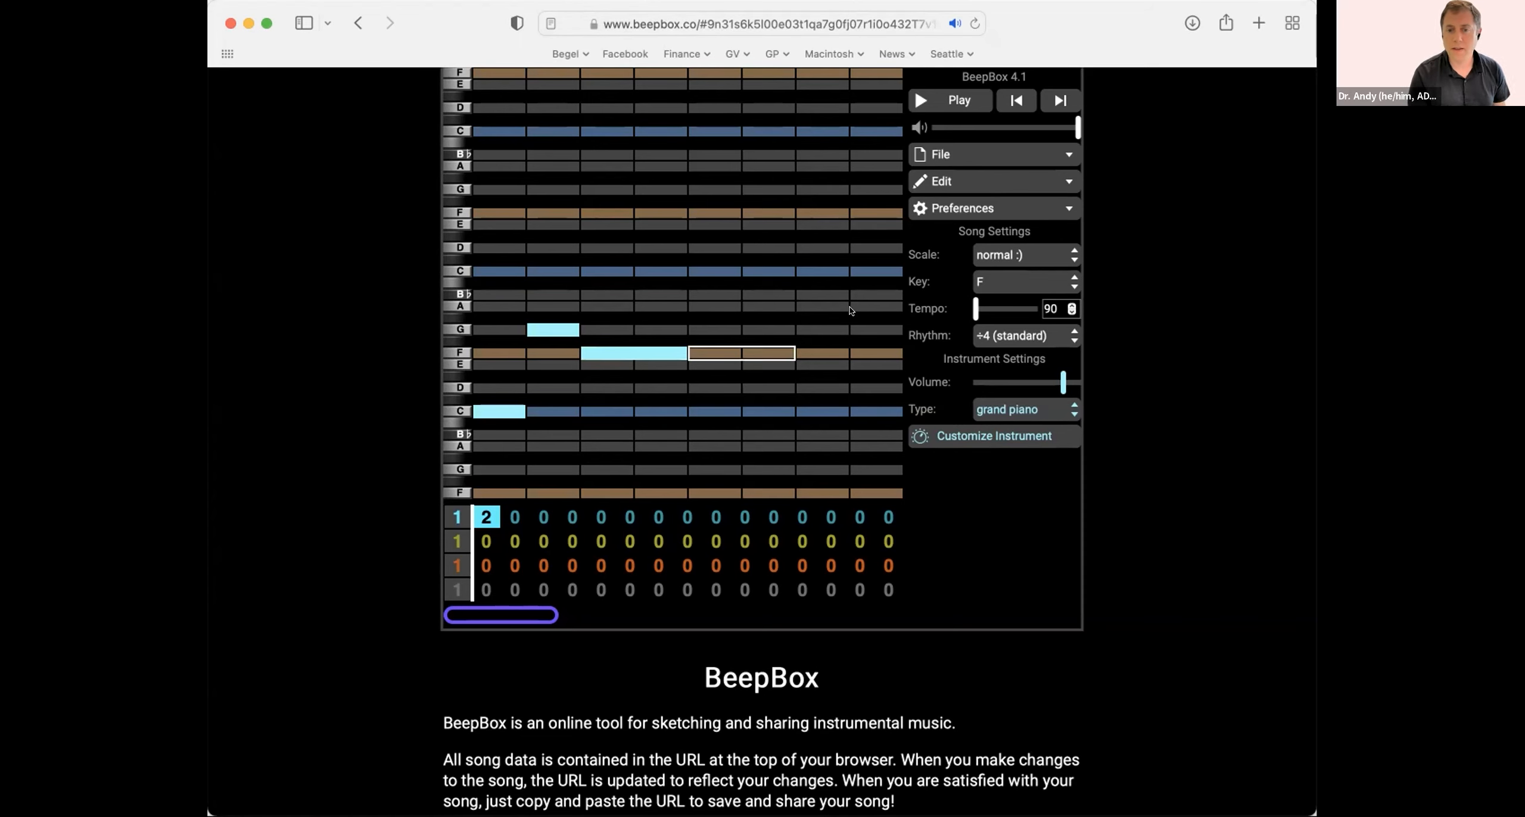
click(941, 98)
click(941, 98)
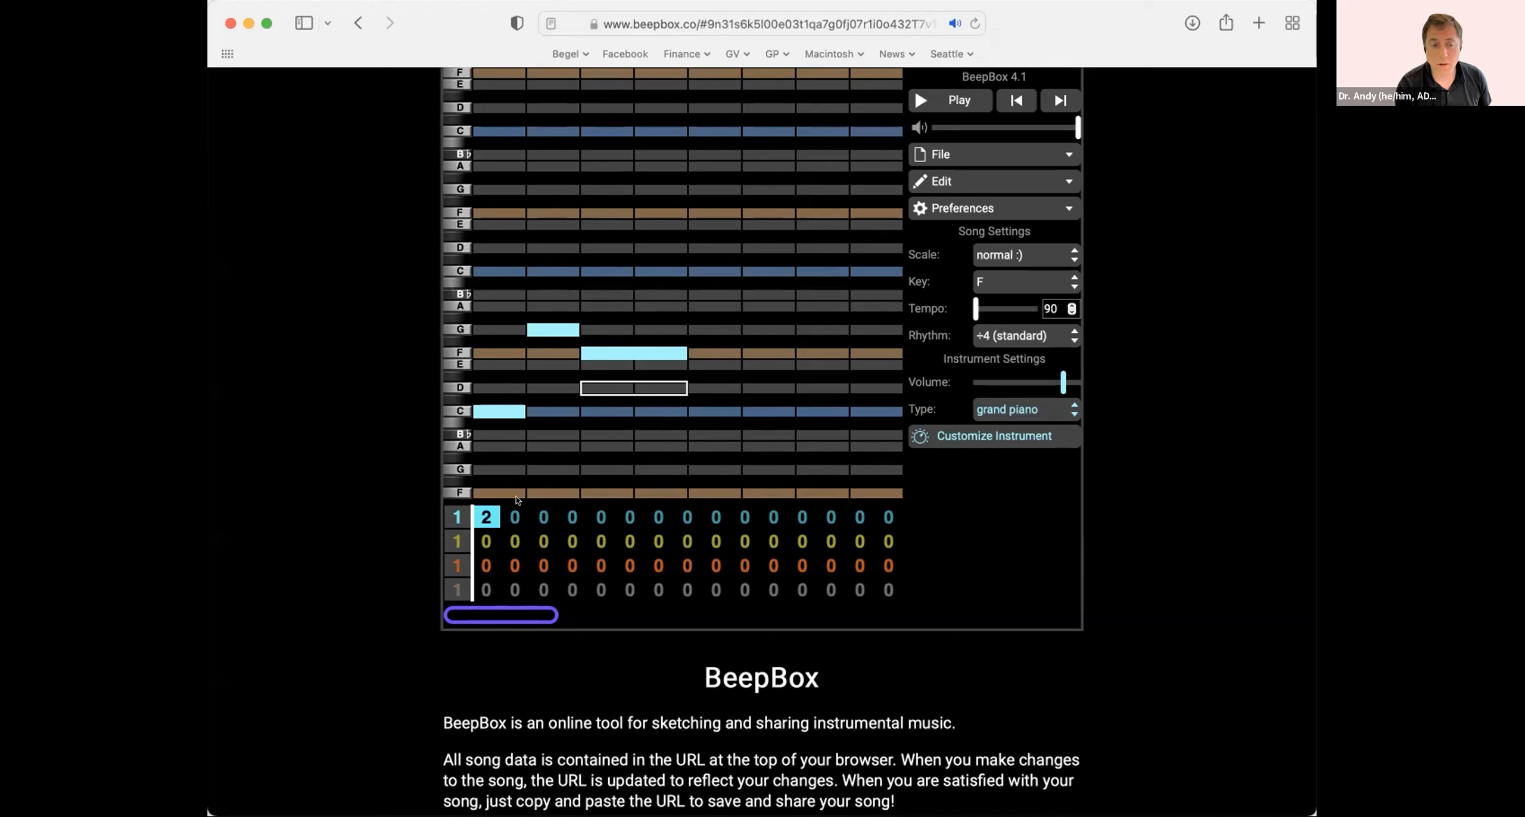
- Play the song from bar 1 through into bar 2 to hear the whole melody
click(456, 520)
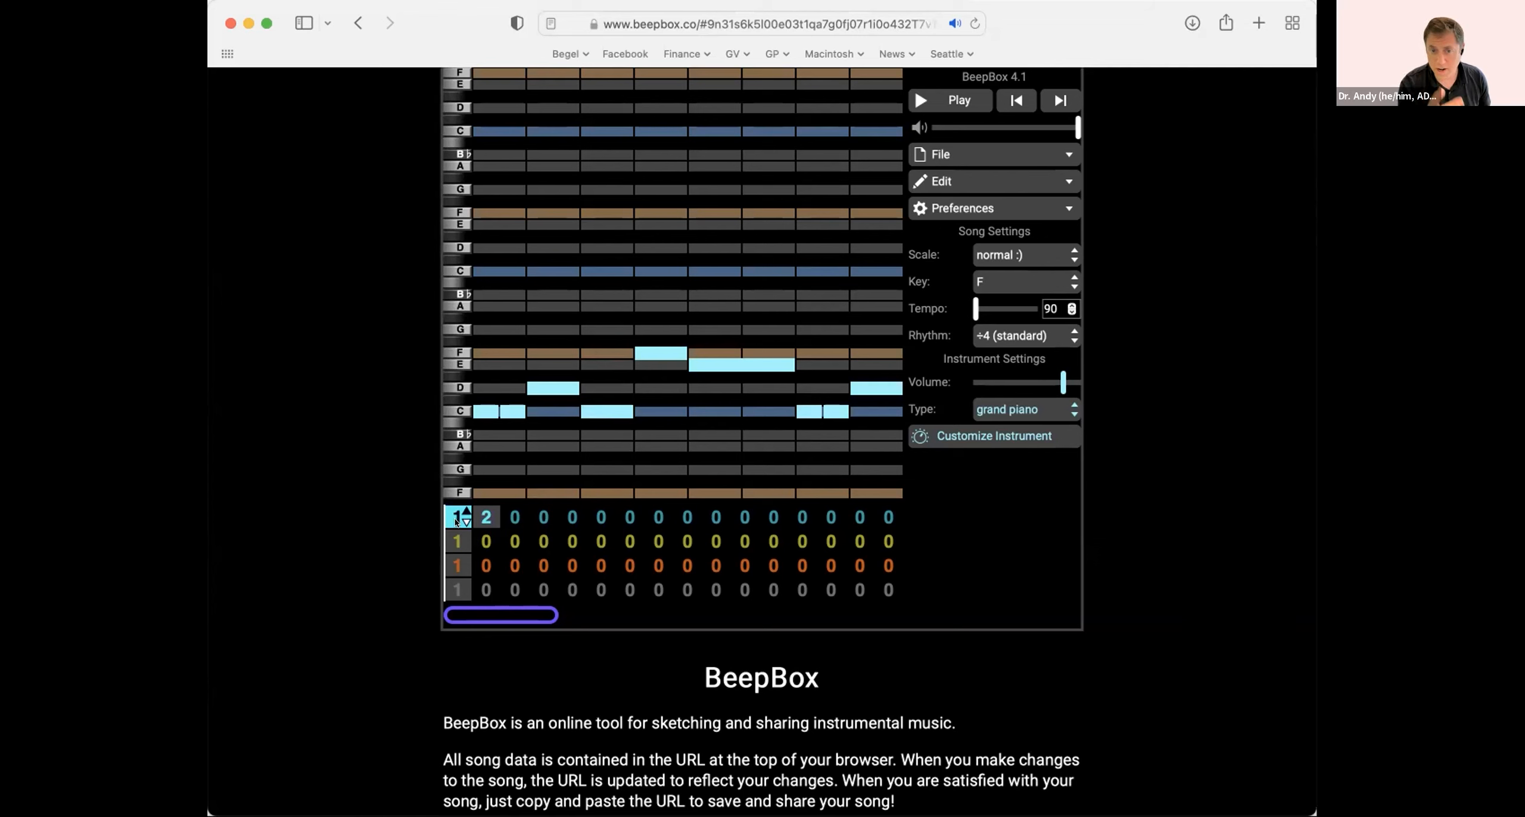
click(950, 100)
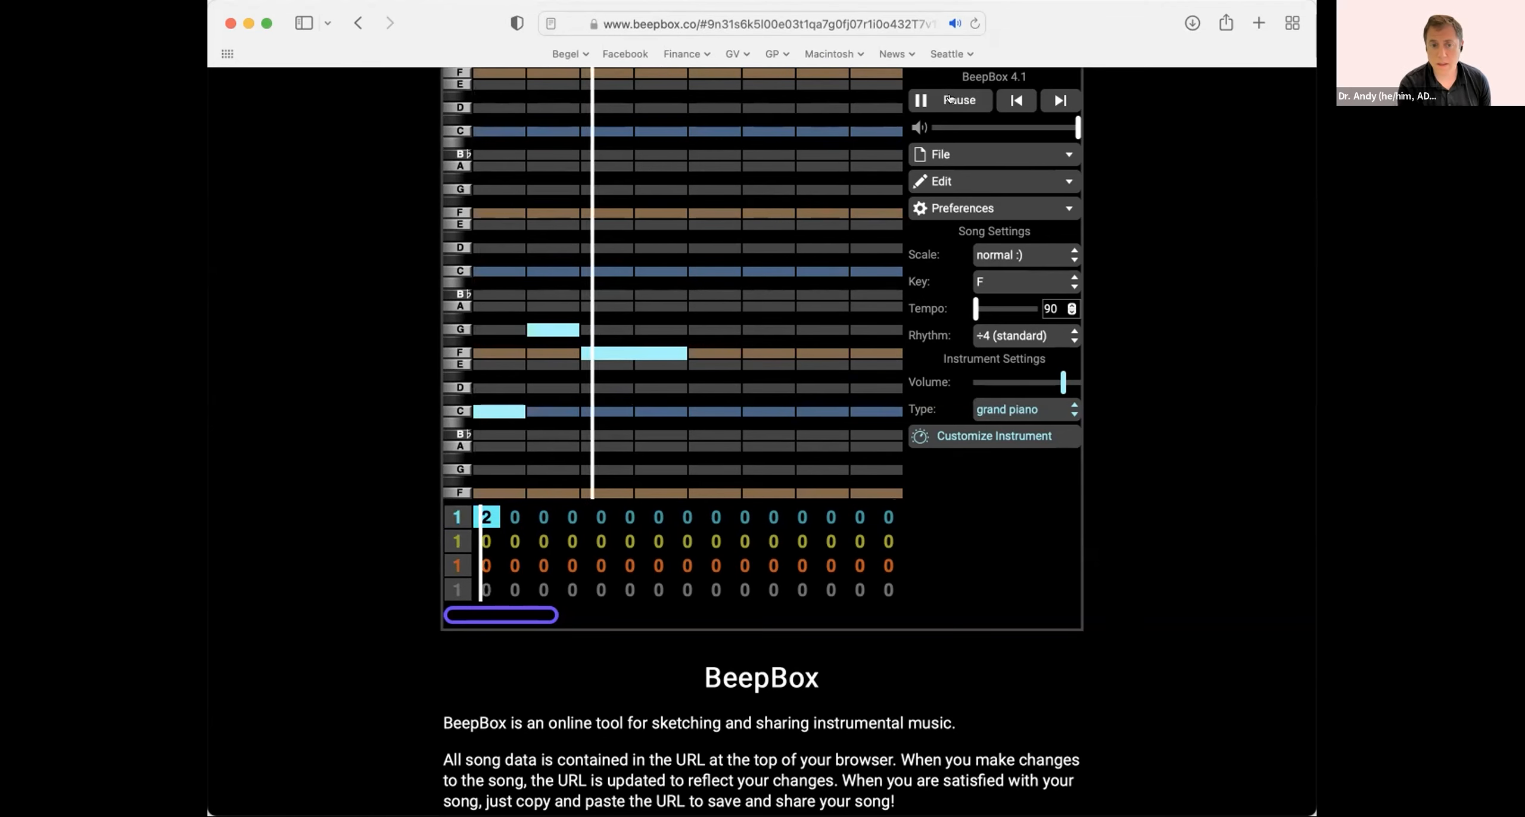
click(951, 99)
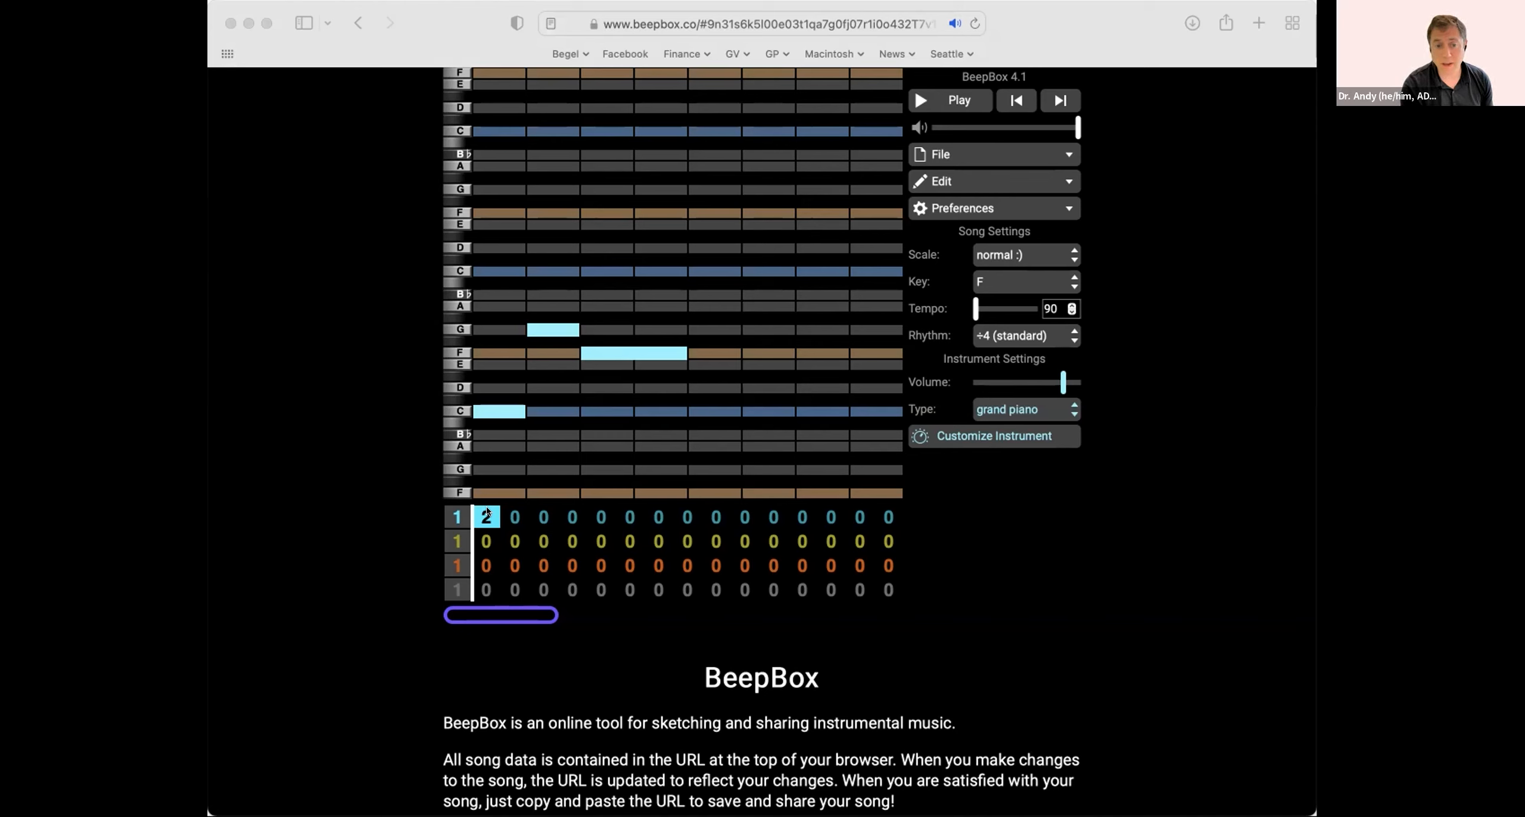
- Play back bar 2 on its own, and play the song from bar 1 into bar 2
click(670, 381)
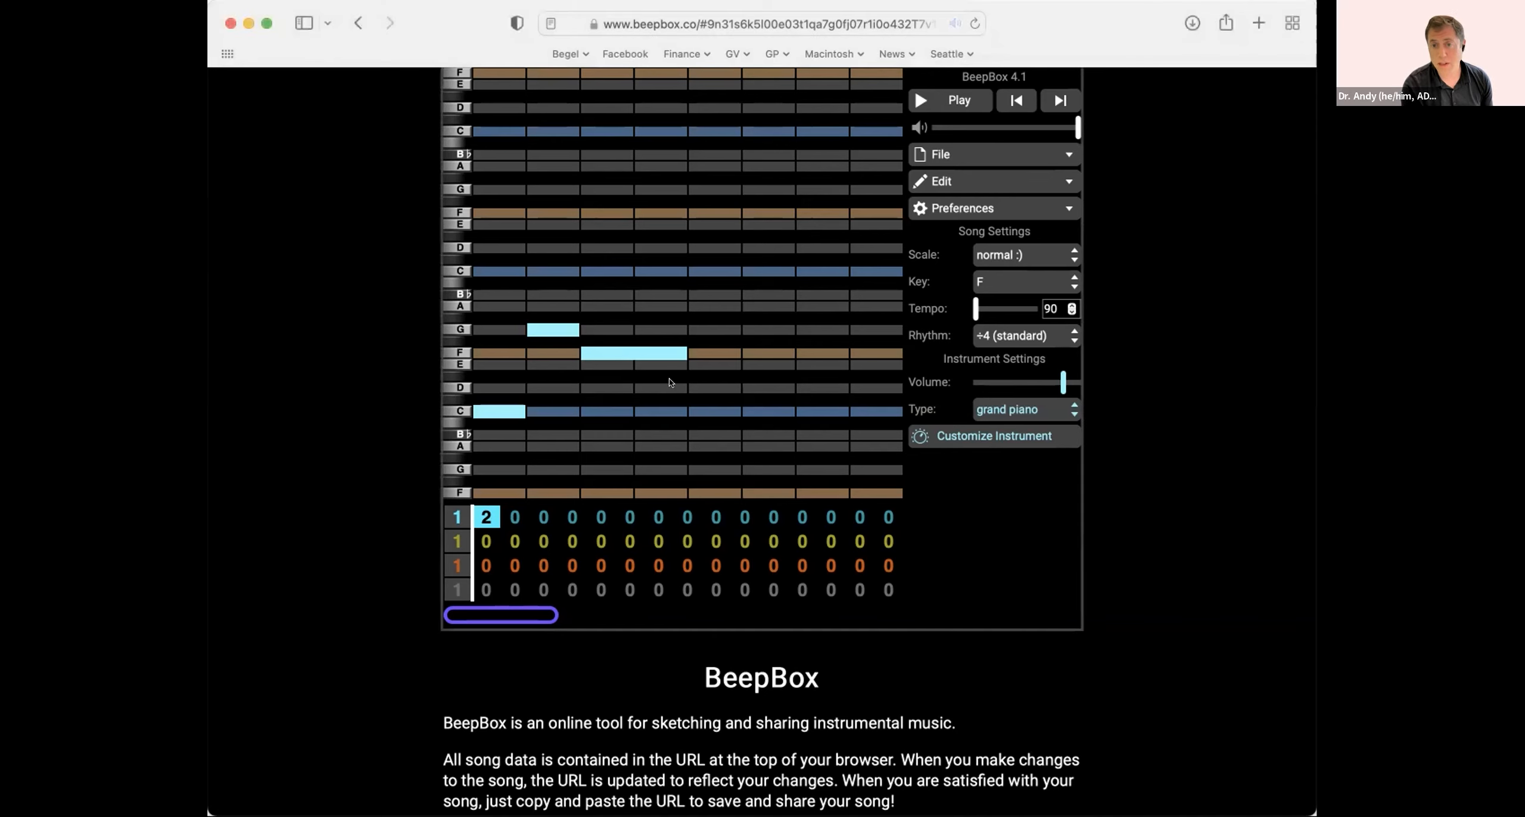
click(958, 100)
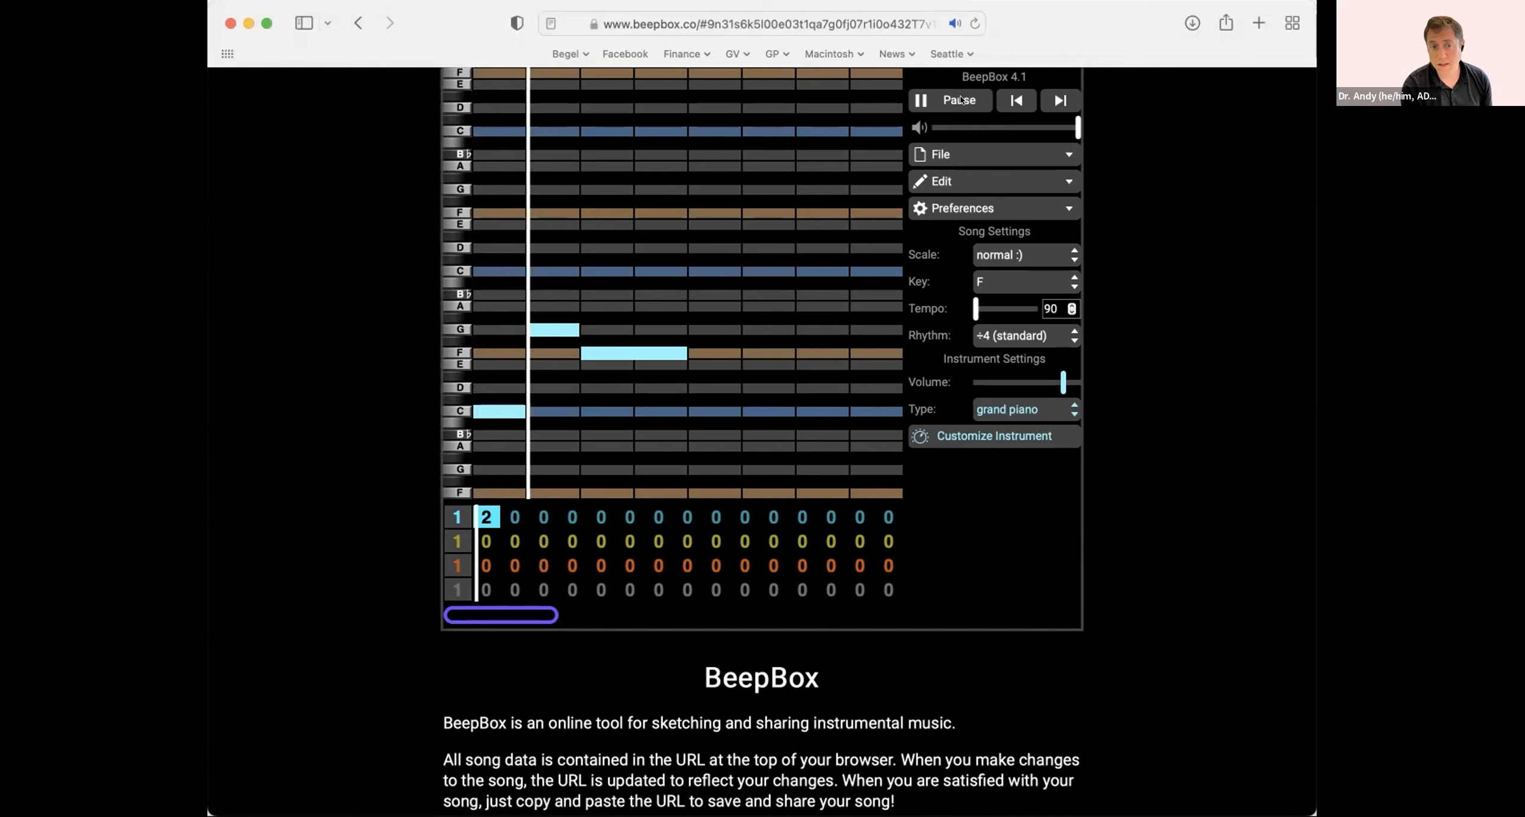
click(960, 100)
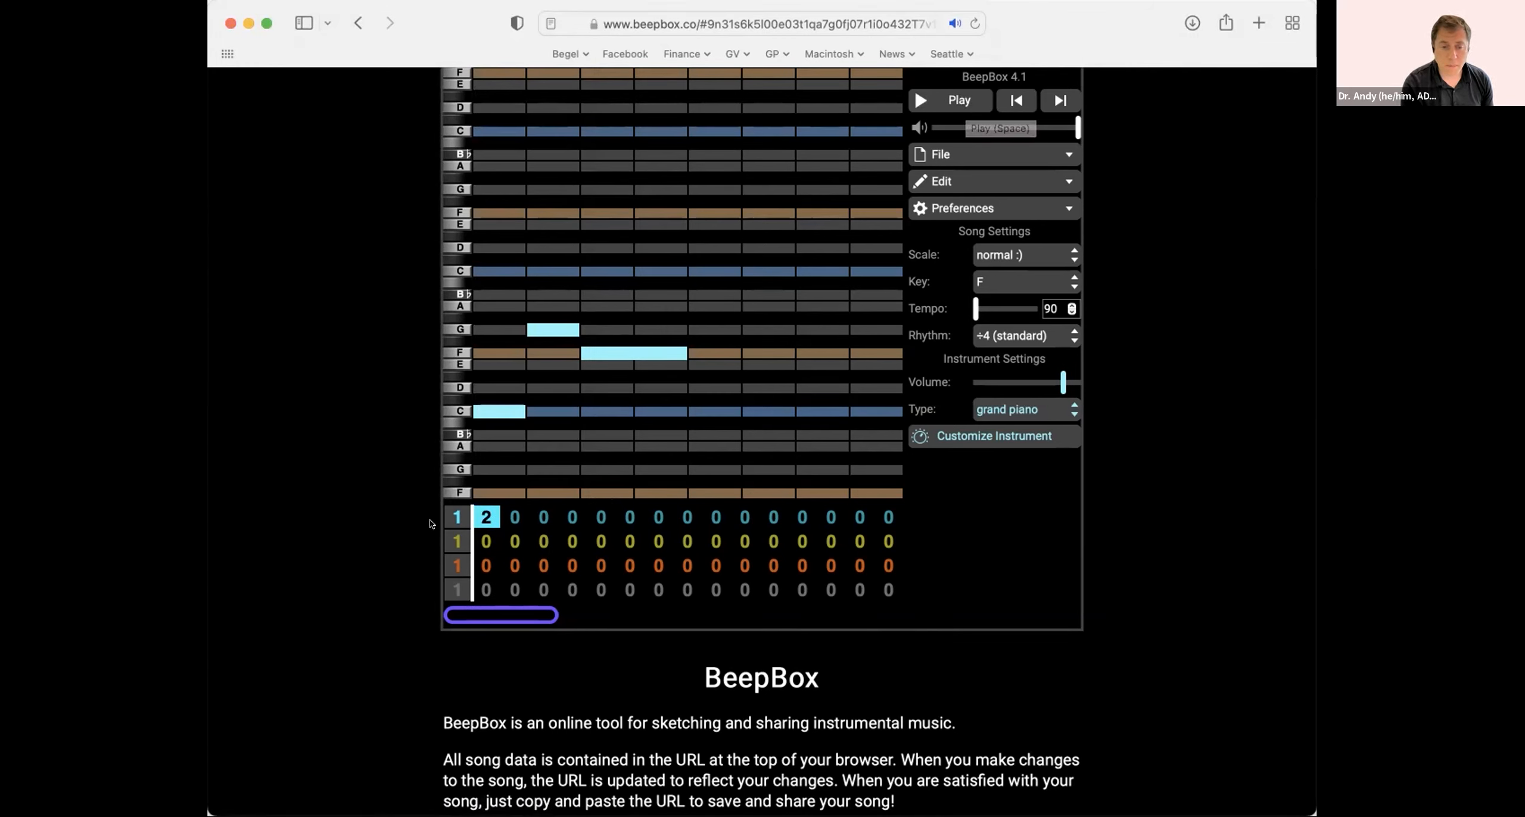
click(451, 516)
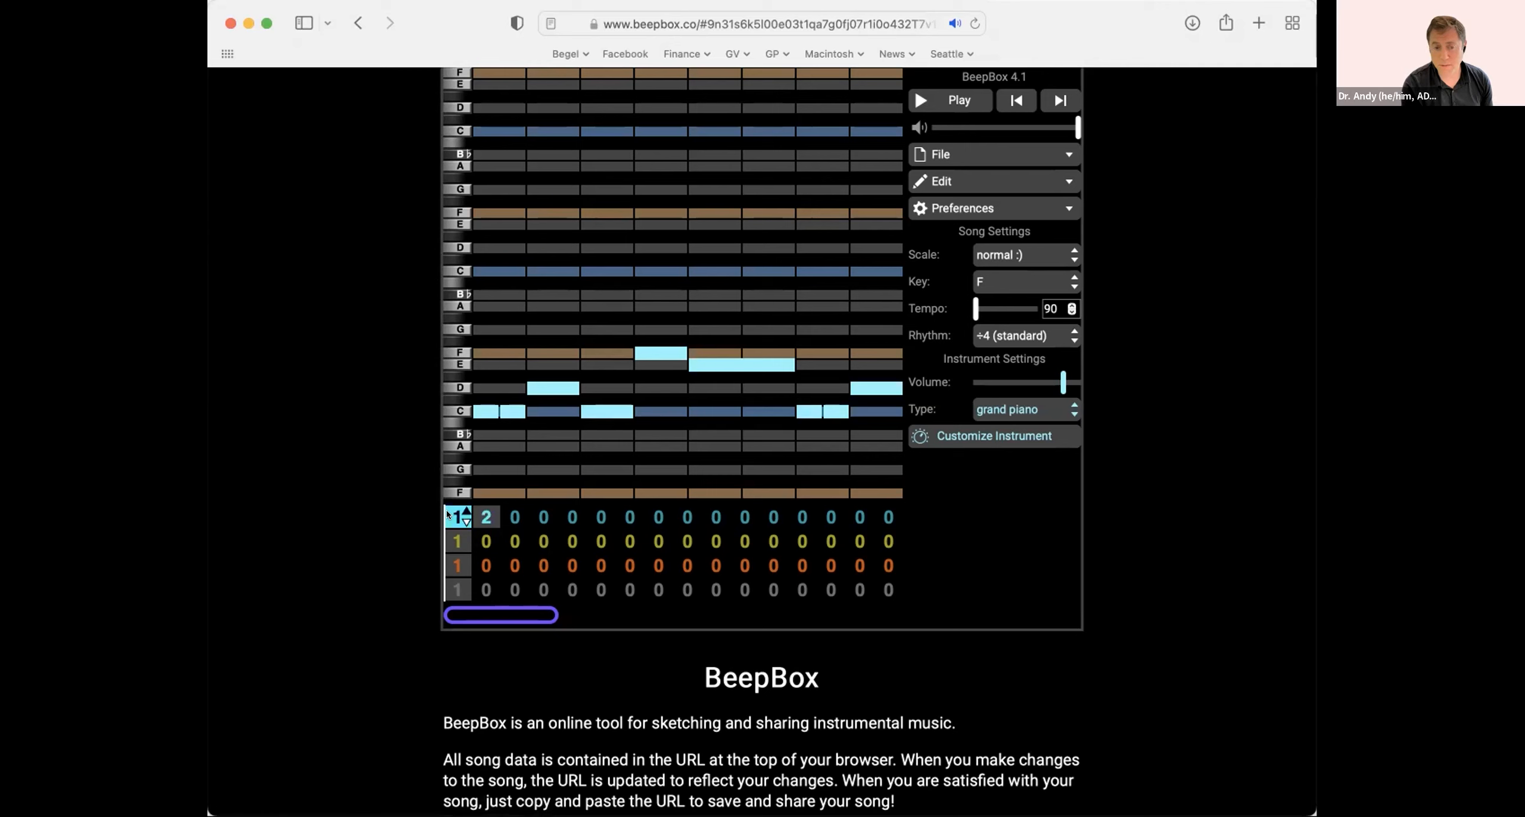
click(944, 109)
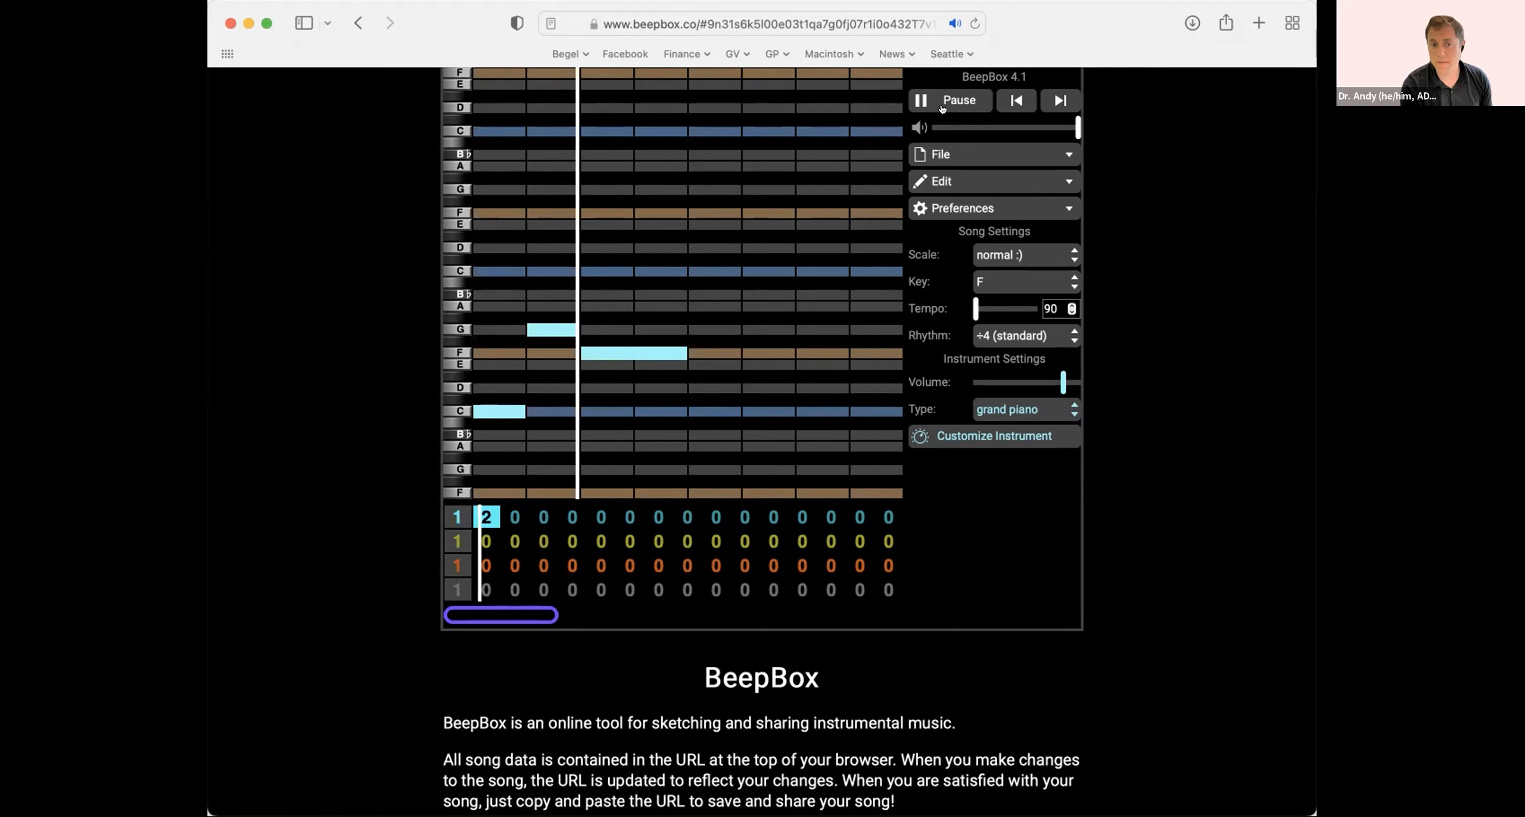
click(941, 108)
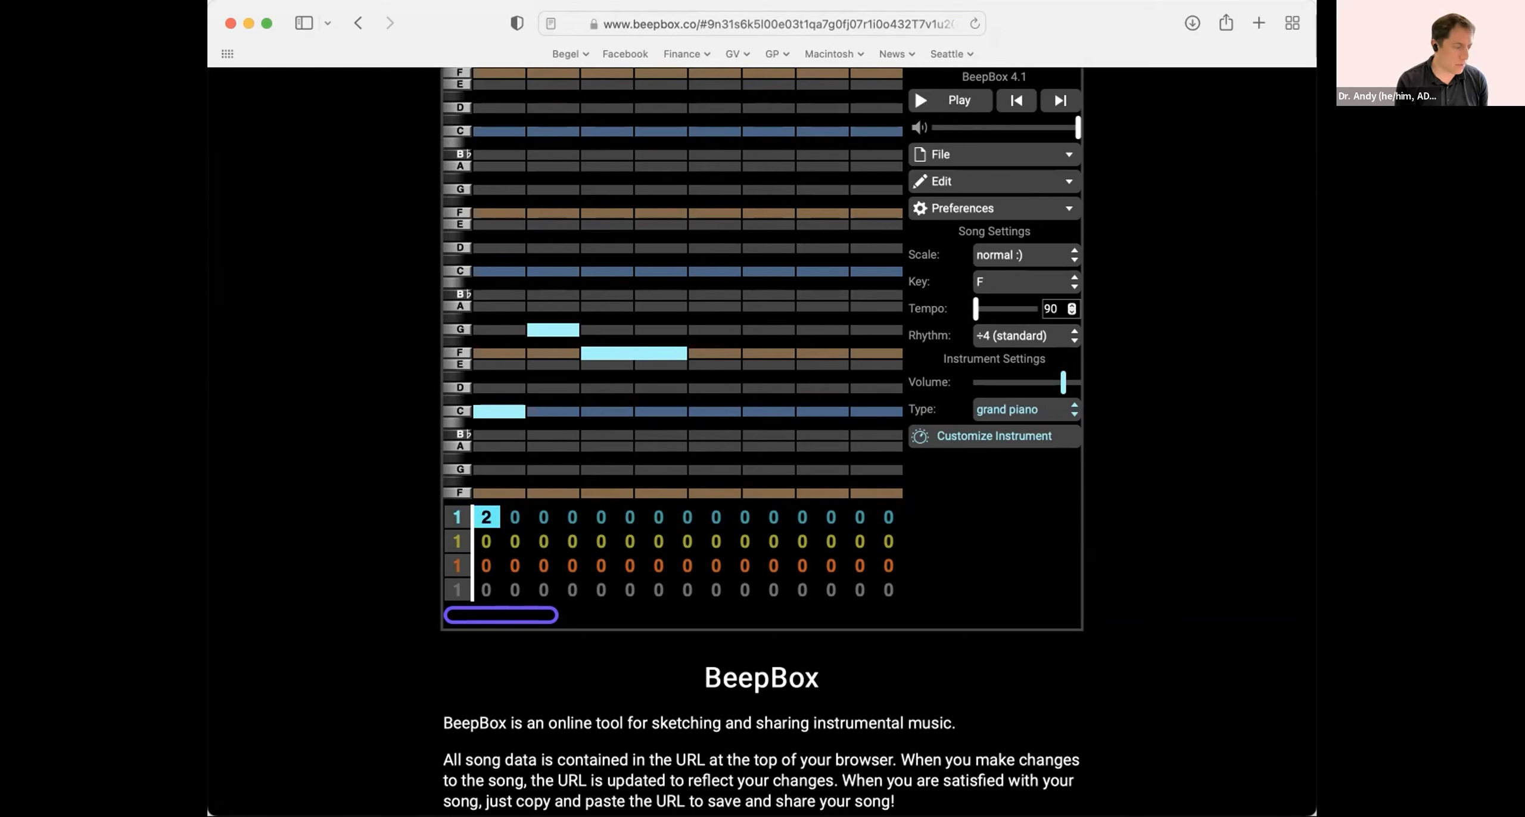
- In bar 2, add two half-beat Cs on beat five and one-beat notes high C, A and F on beats six to eight
key(super+Tab)
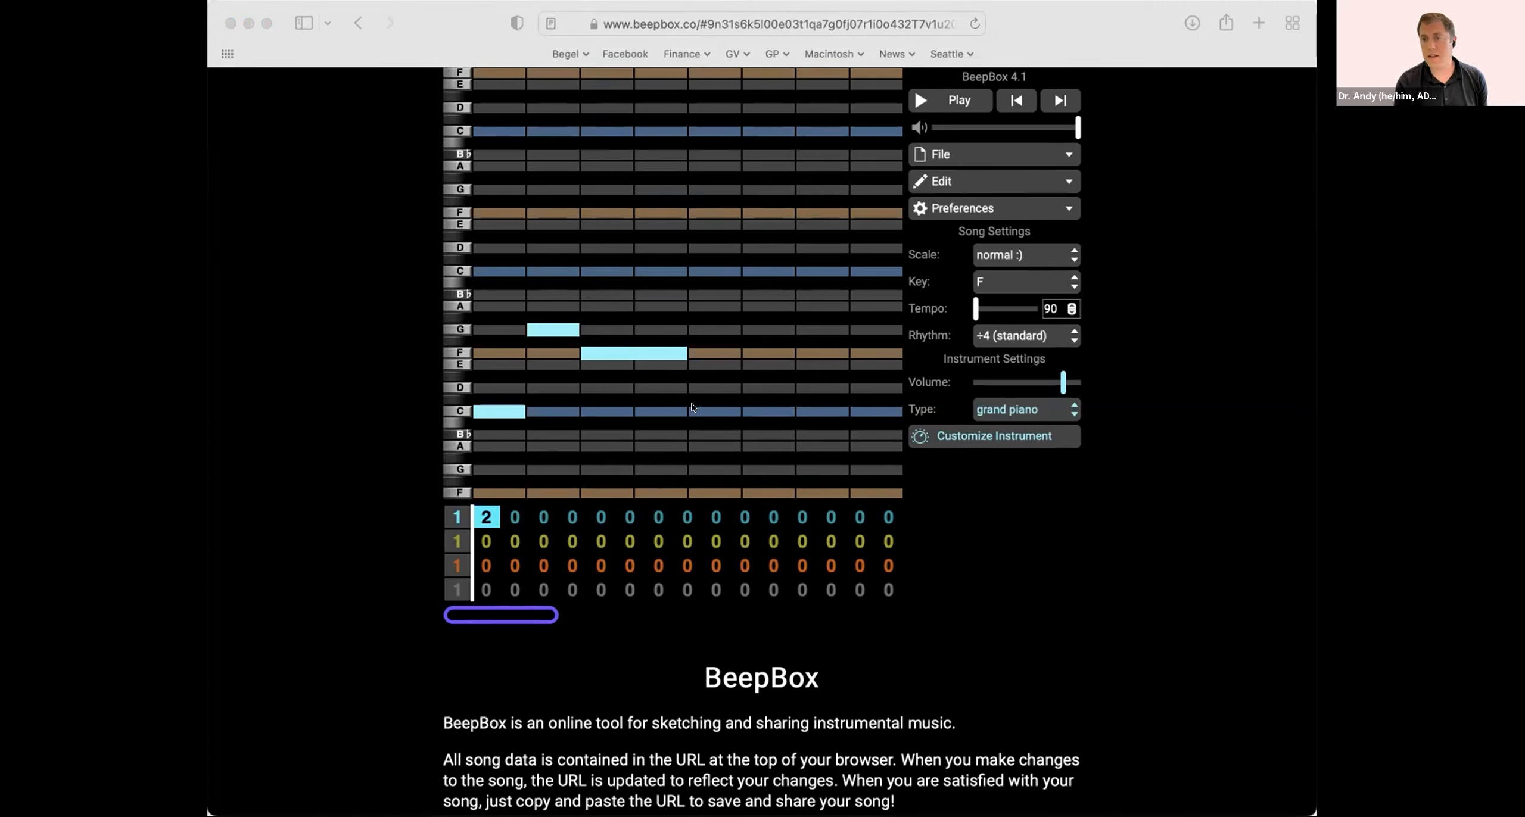
click(685, 424)
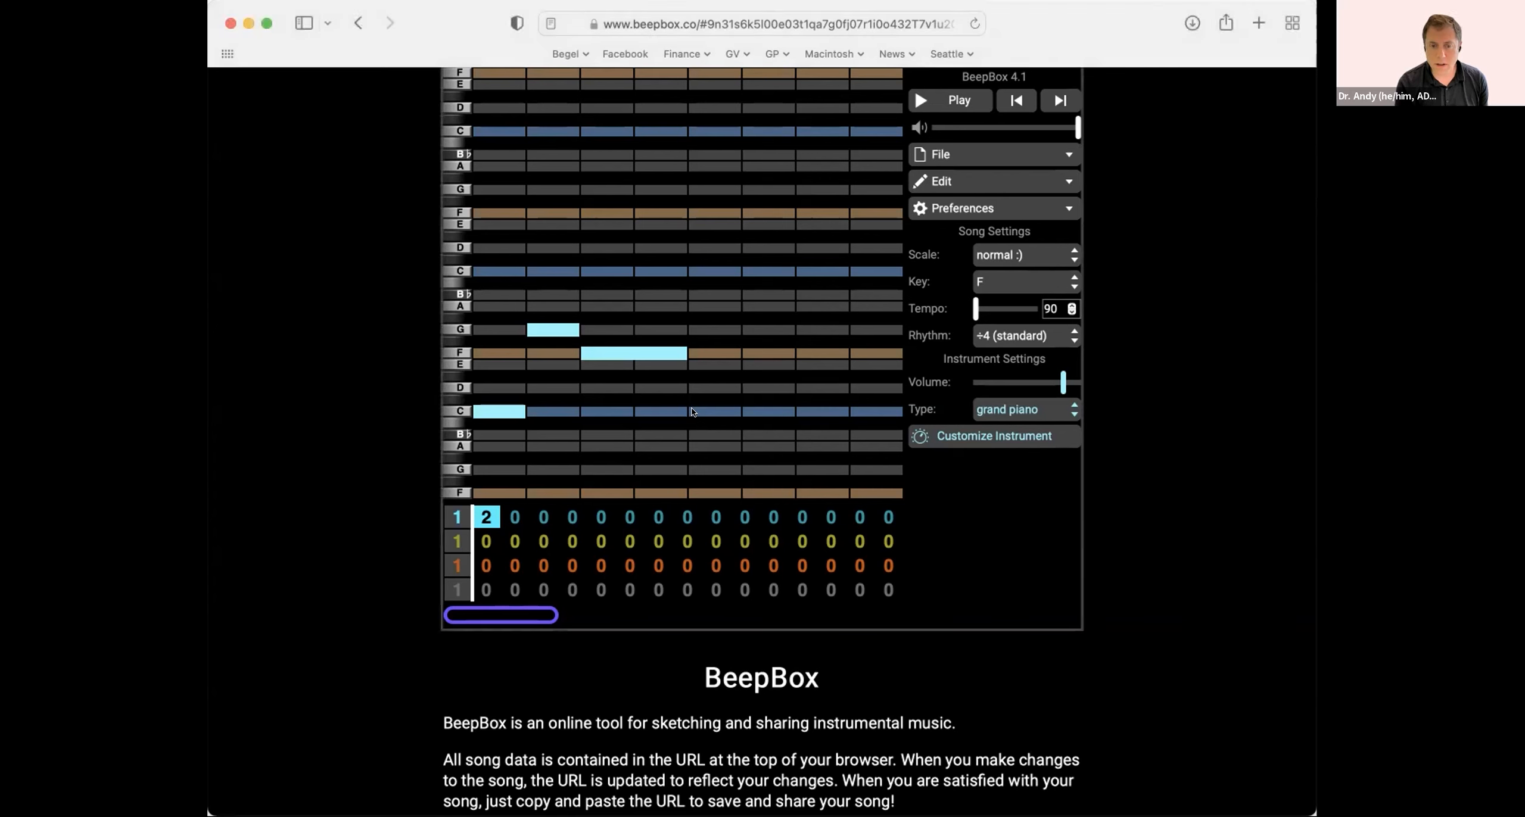
click(690, 423)
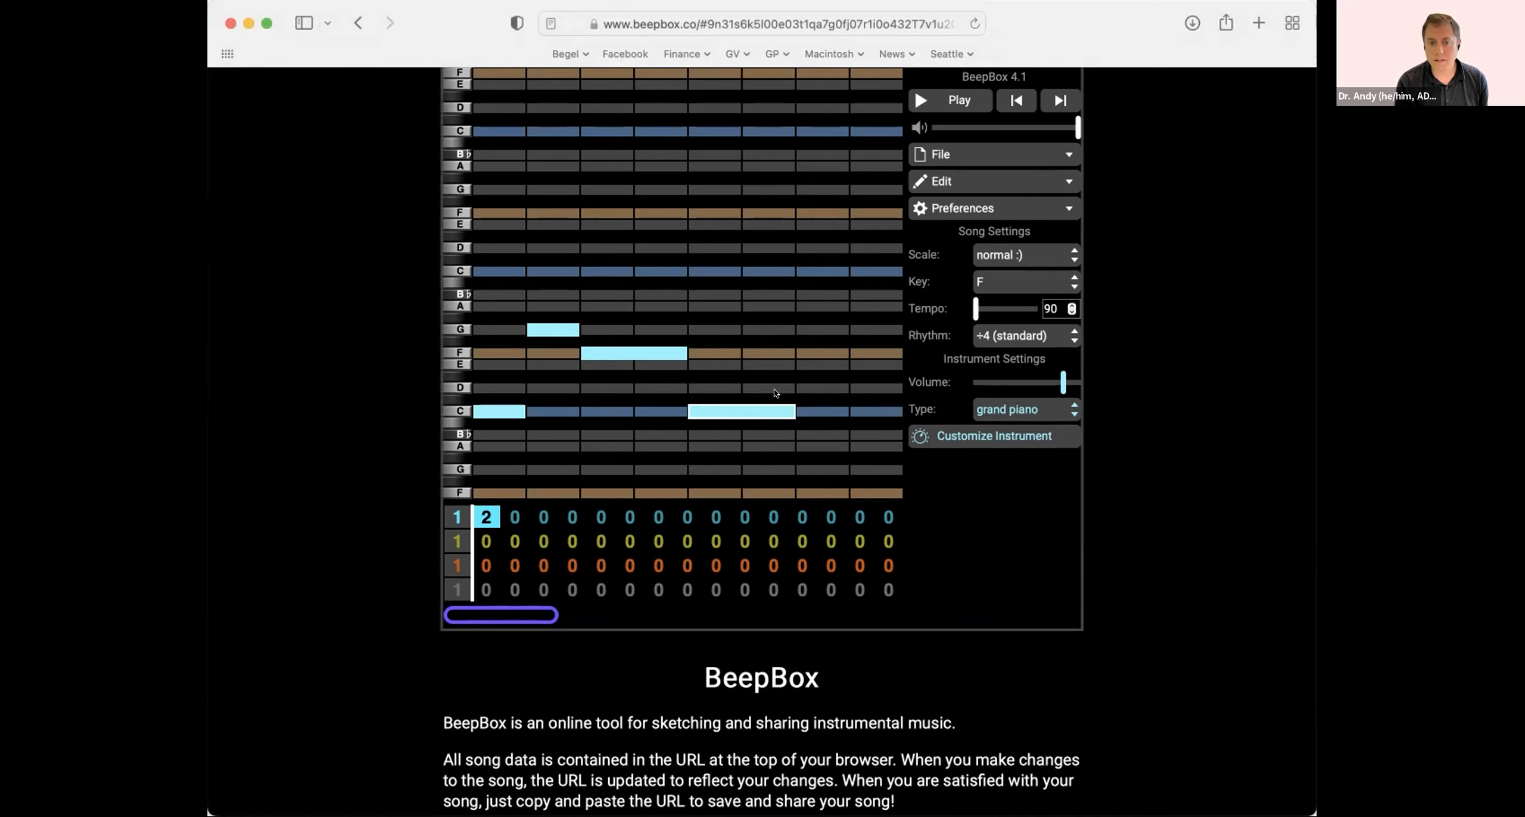
click(700, 409)
click(700, 409)
mouse_move(700, 411)
mouse_down()
mouse_move(795, 410)
mouse_move(707, 409)
mouse_up()
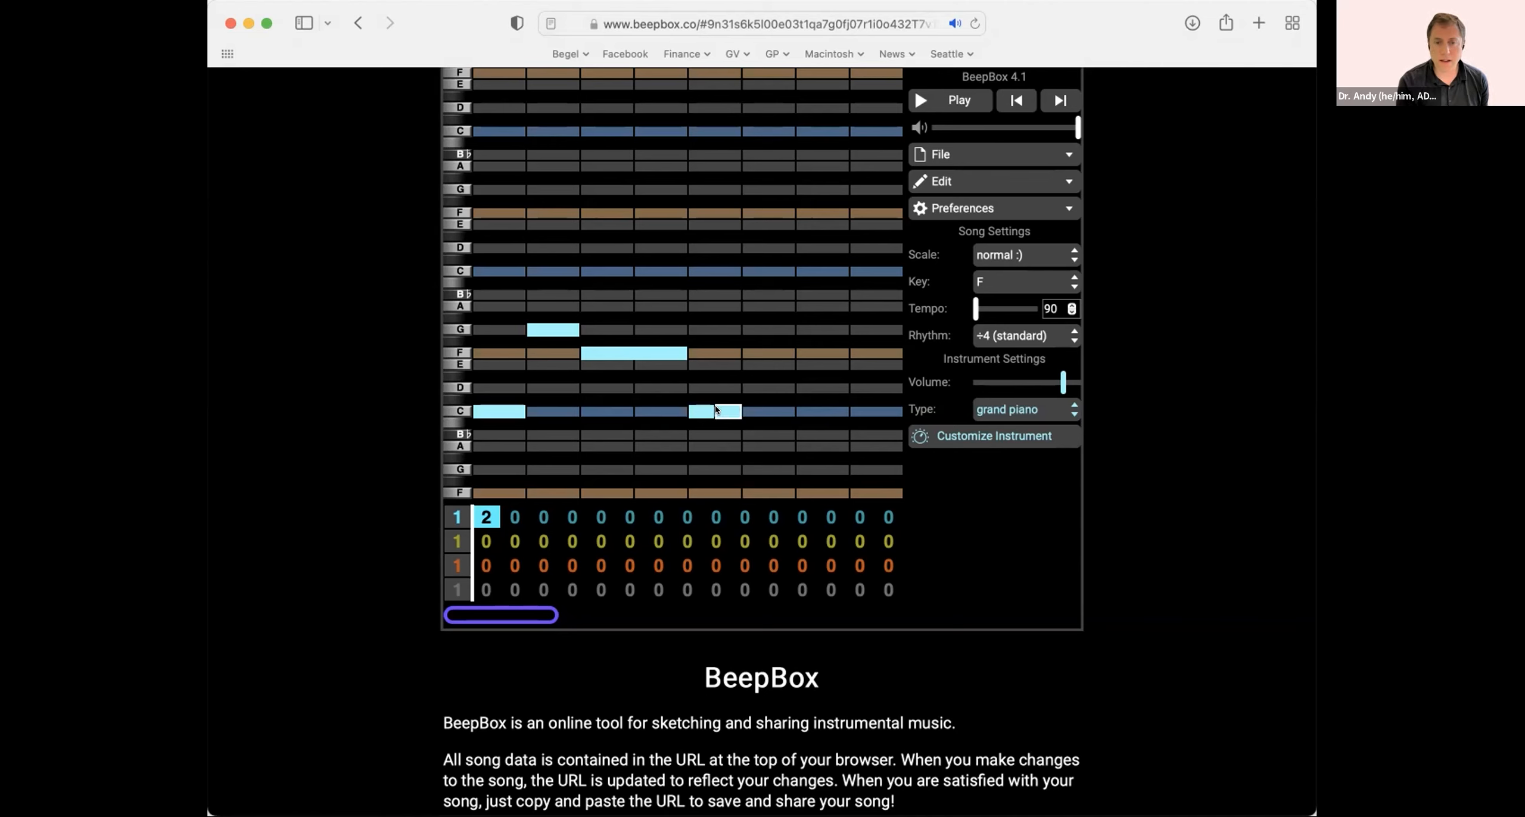
click(747, 267)
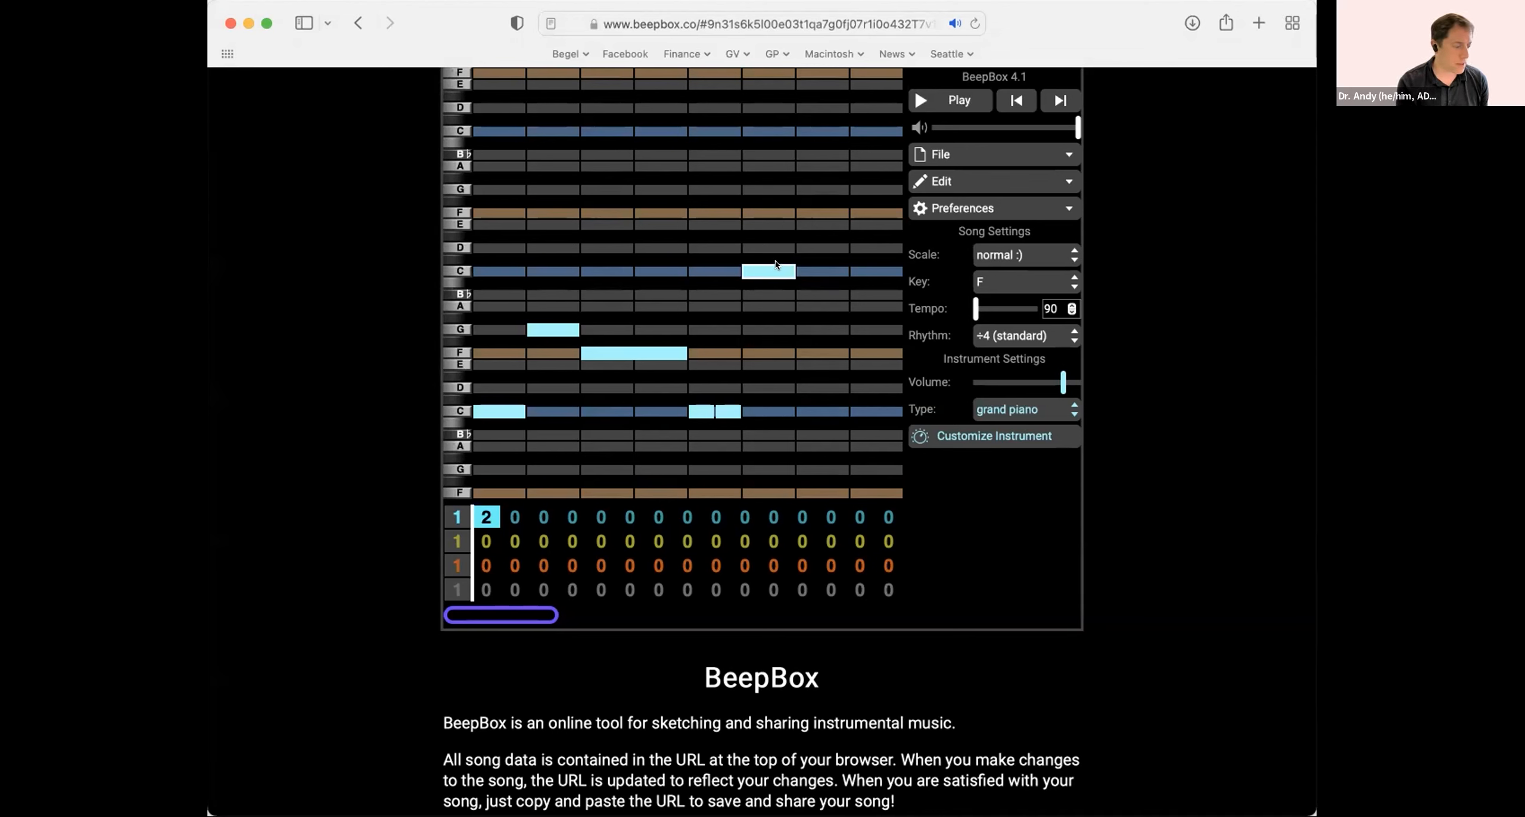
click(862, 341)
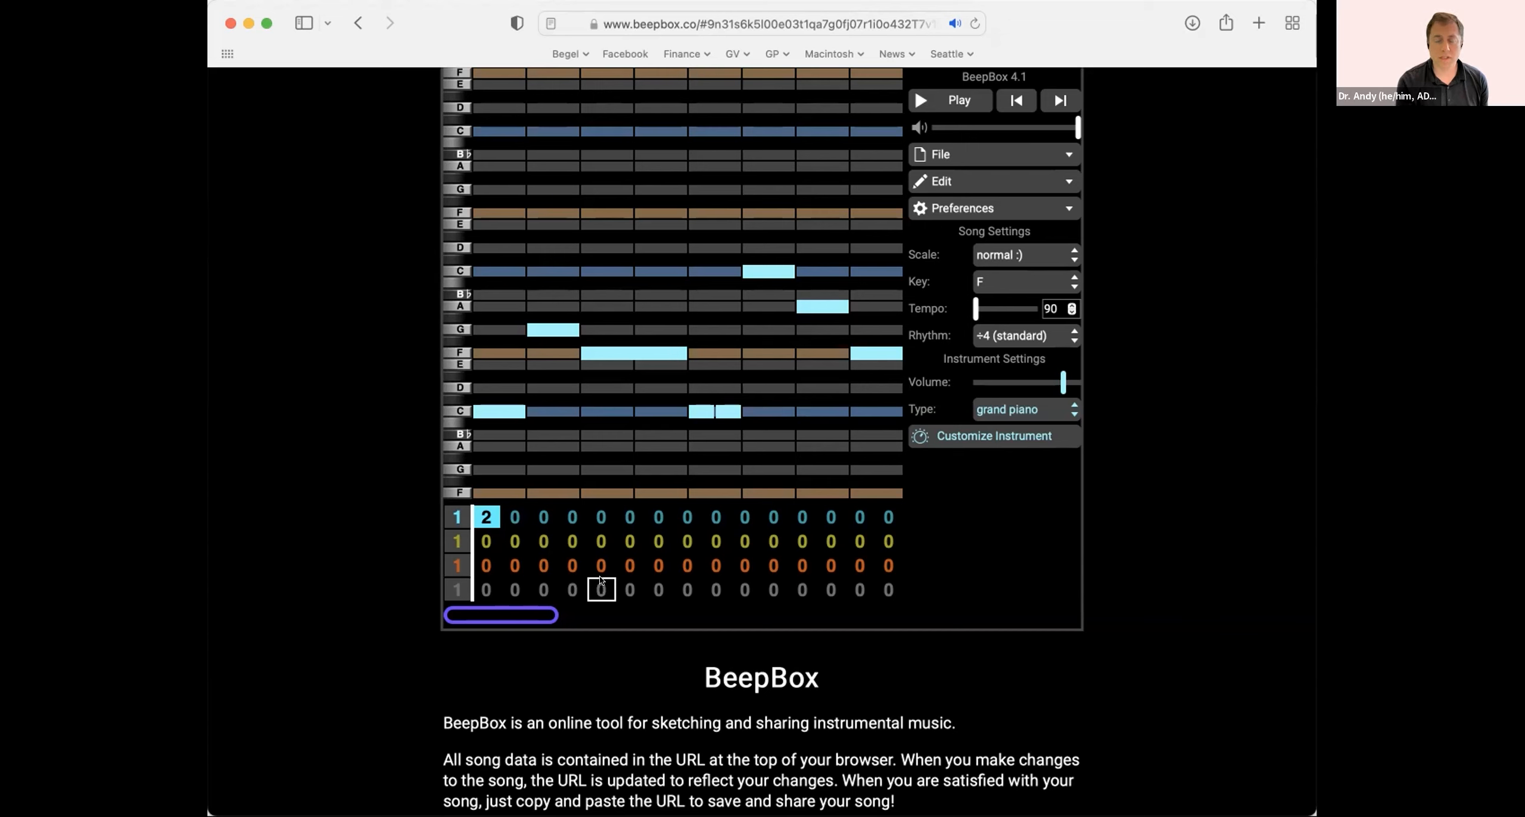
- Play the song from bar 1 through the end of bar 2 to check the added notes
click(452, 518)
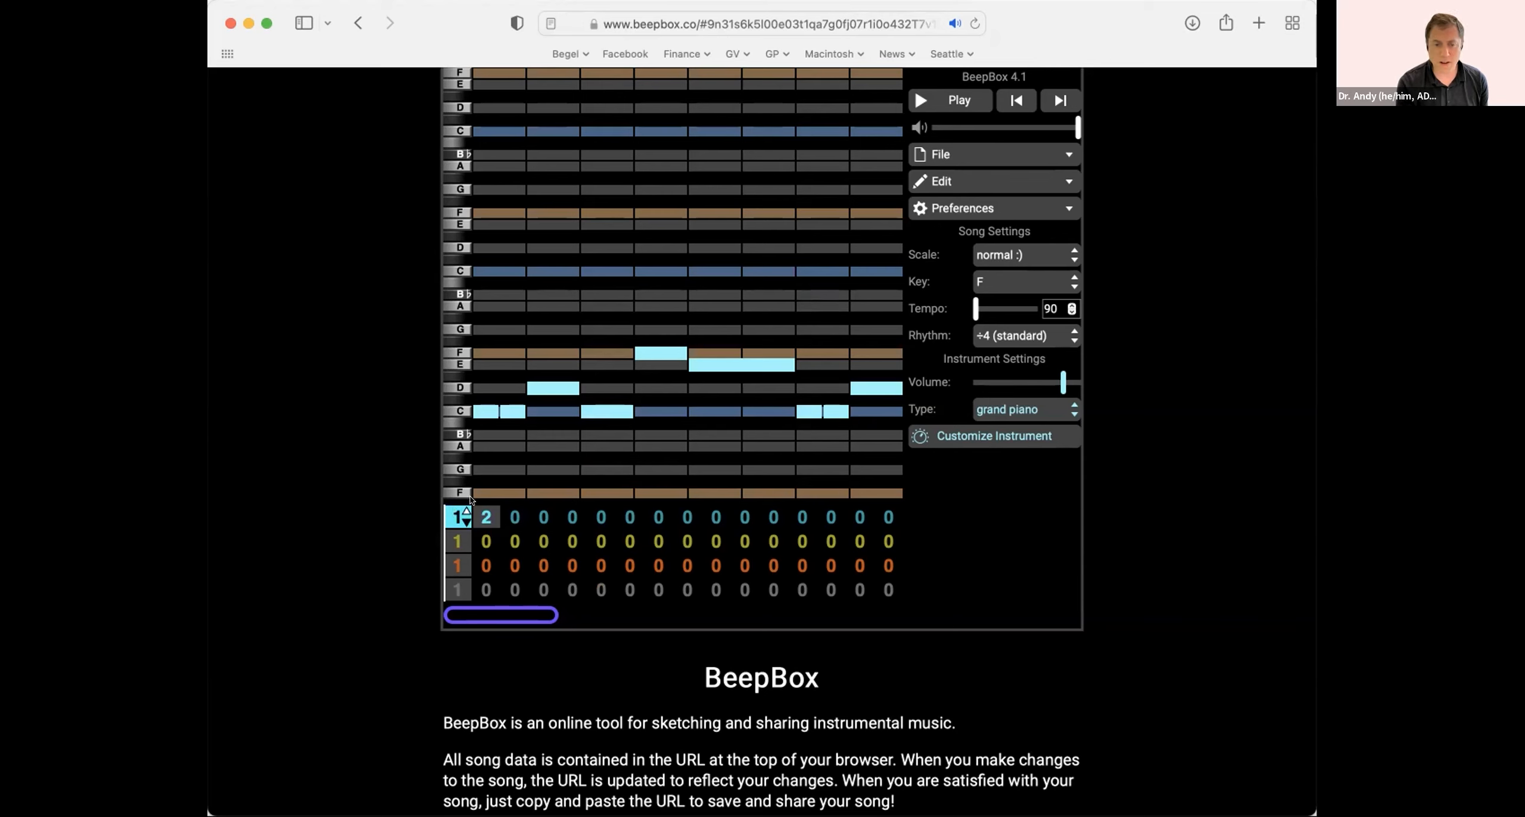
click(962, 100)
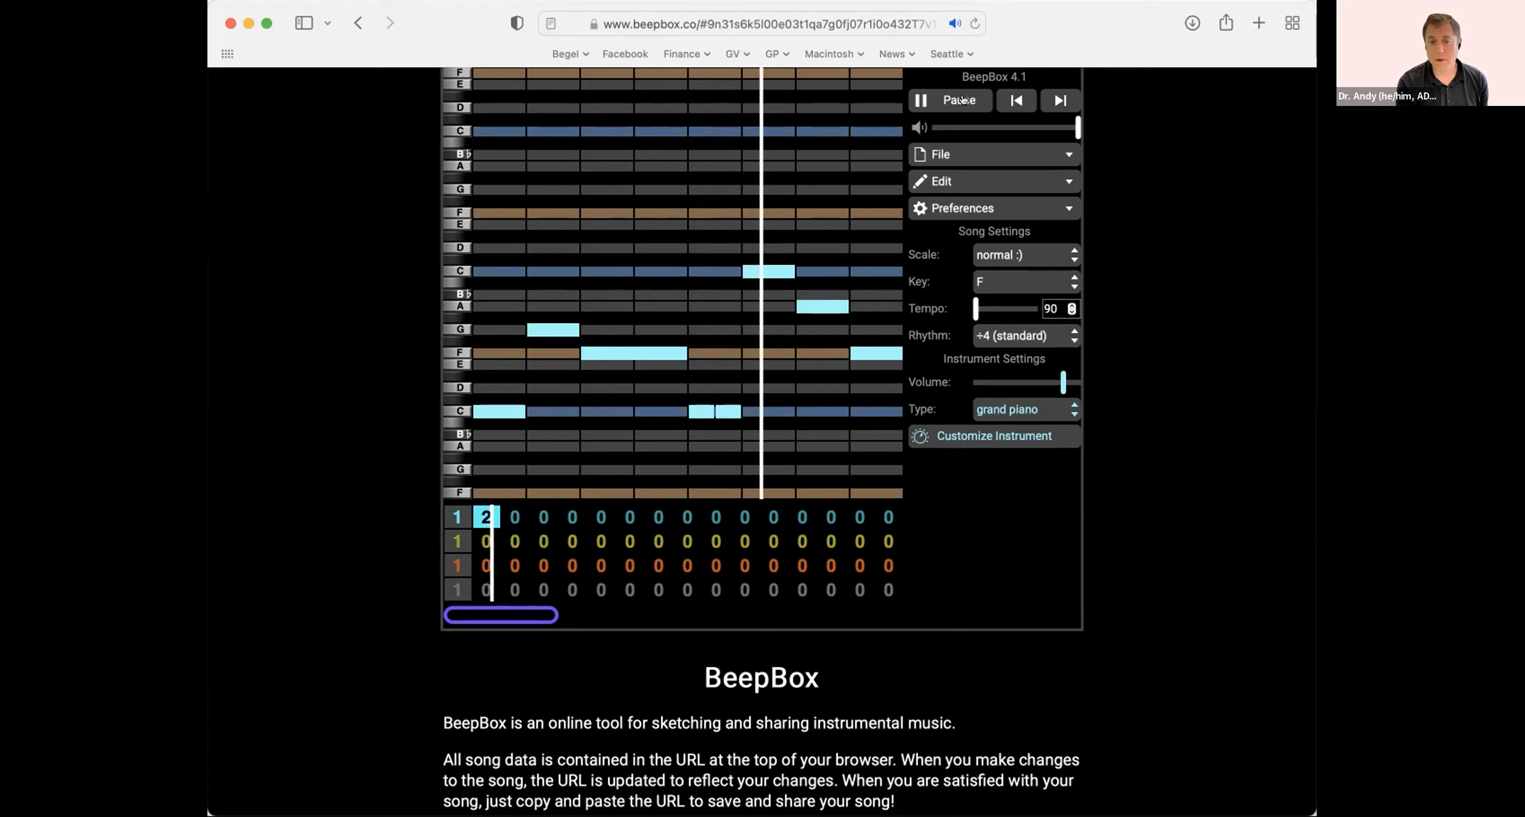
click(962, 99)
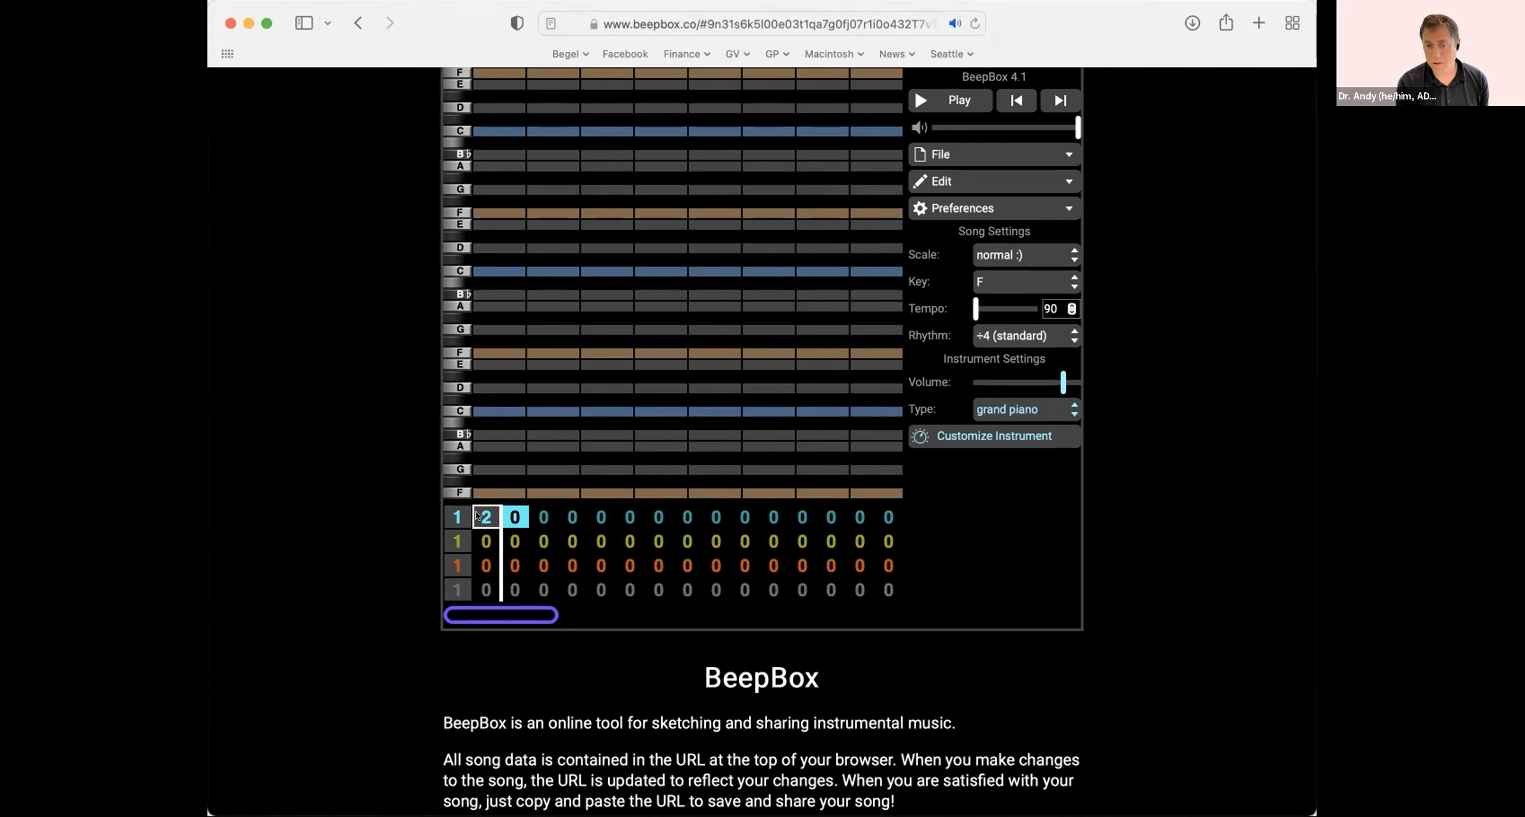
- Assign pattern 3 to bar 3 of the first channel and place a one-beat E followed by a two-beat D
click(521, 510)
click(522, 510)
click(522, 510)
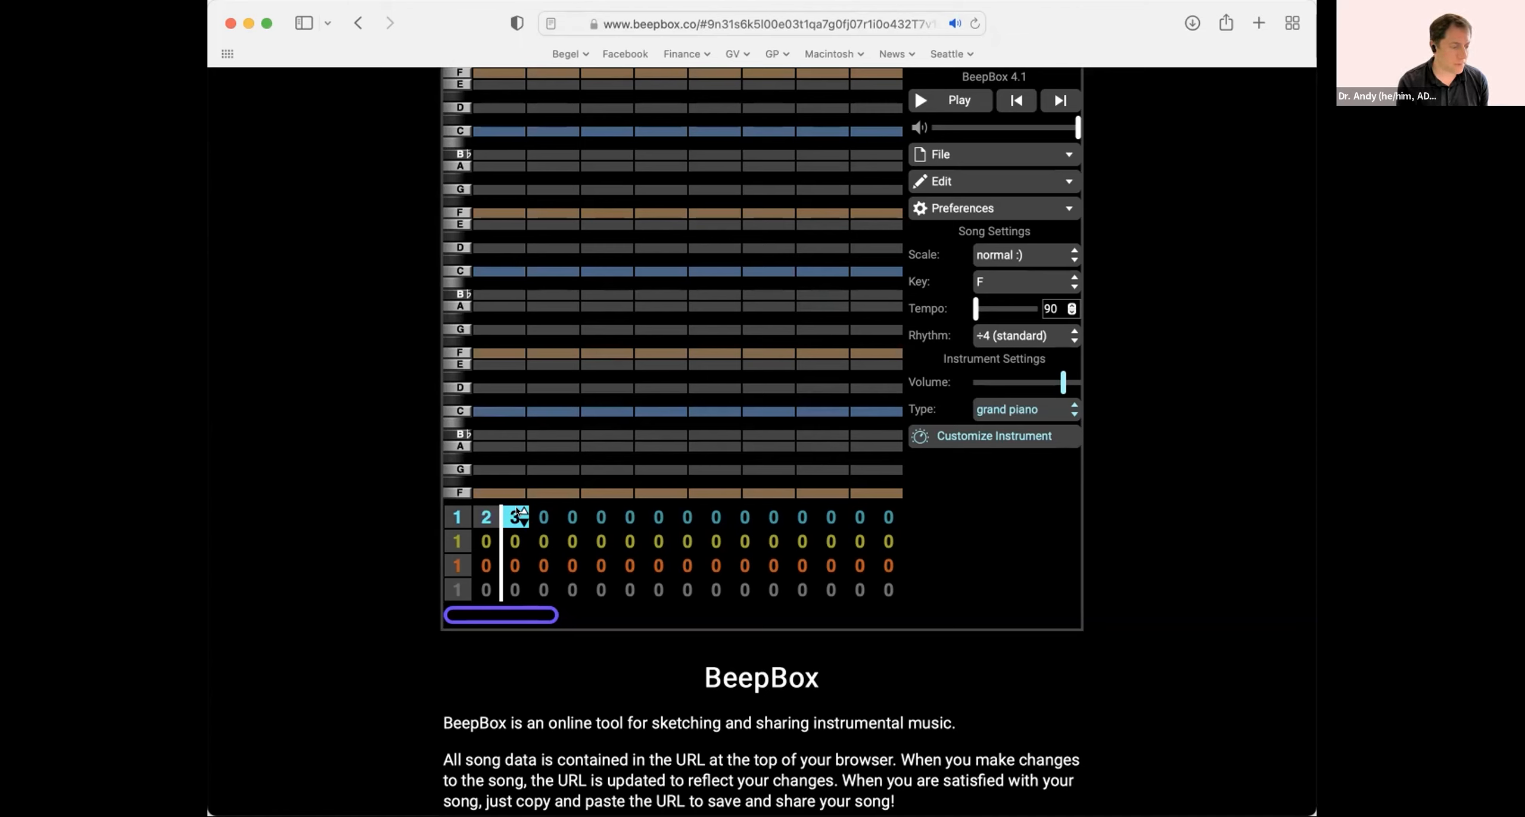
click(481, 358)
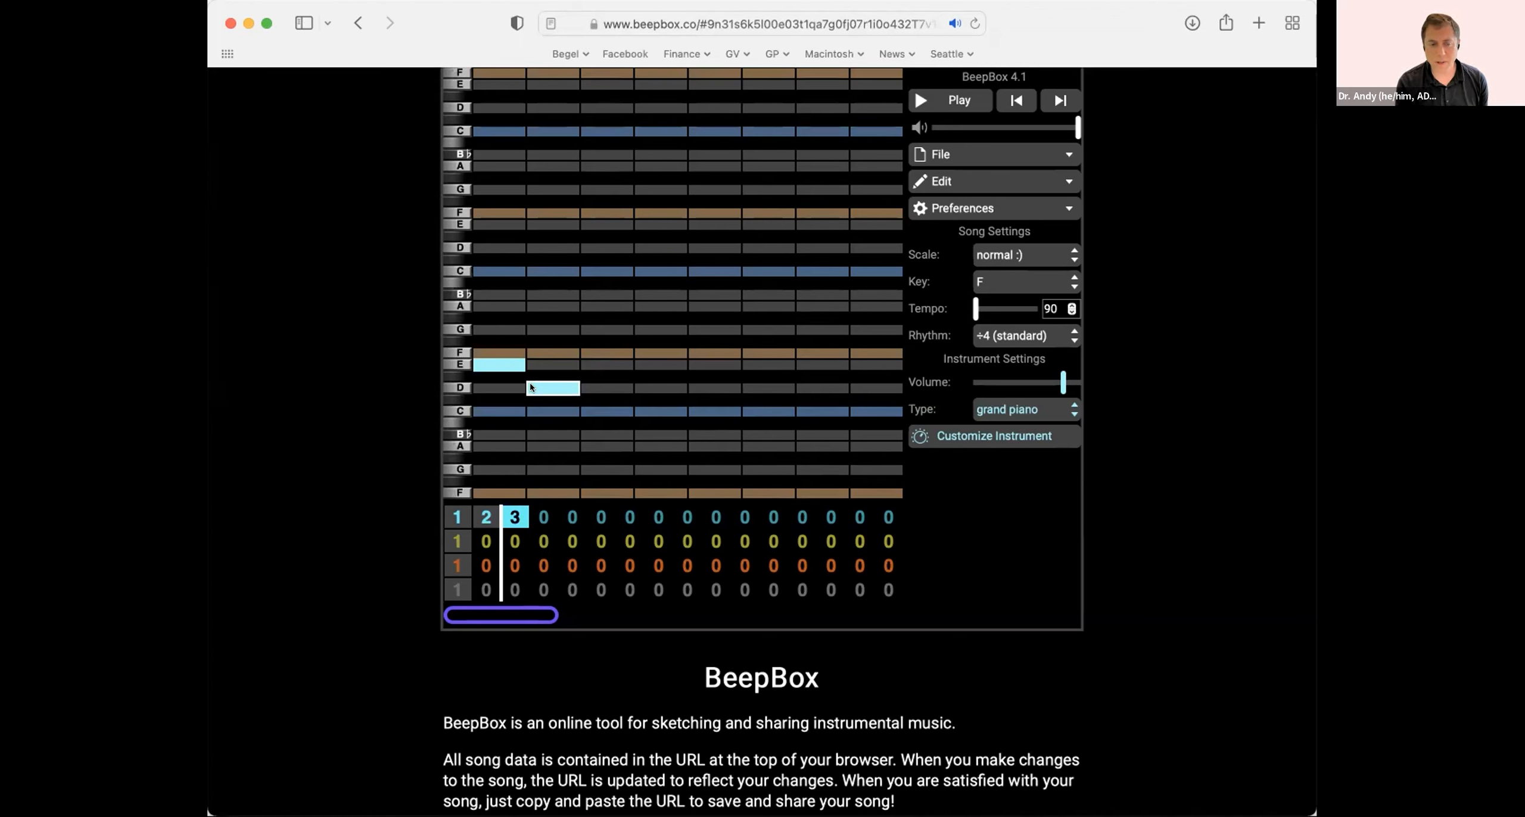
click(531, 387)
click(532, 386)
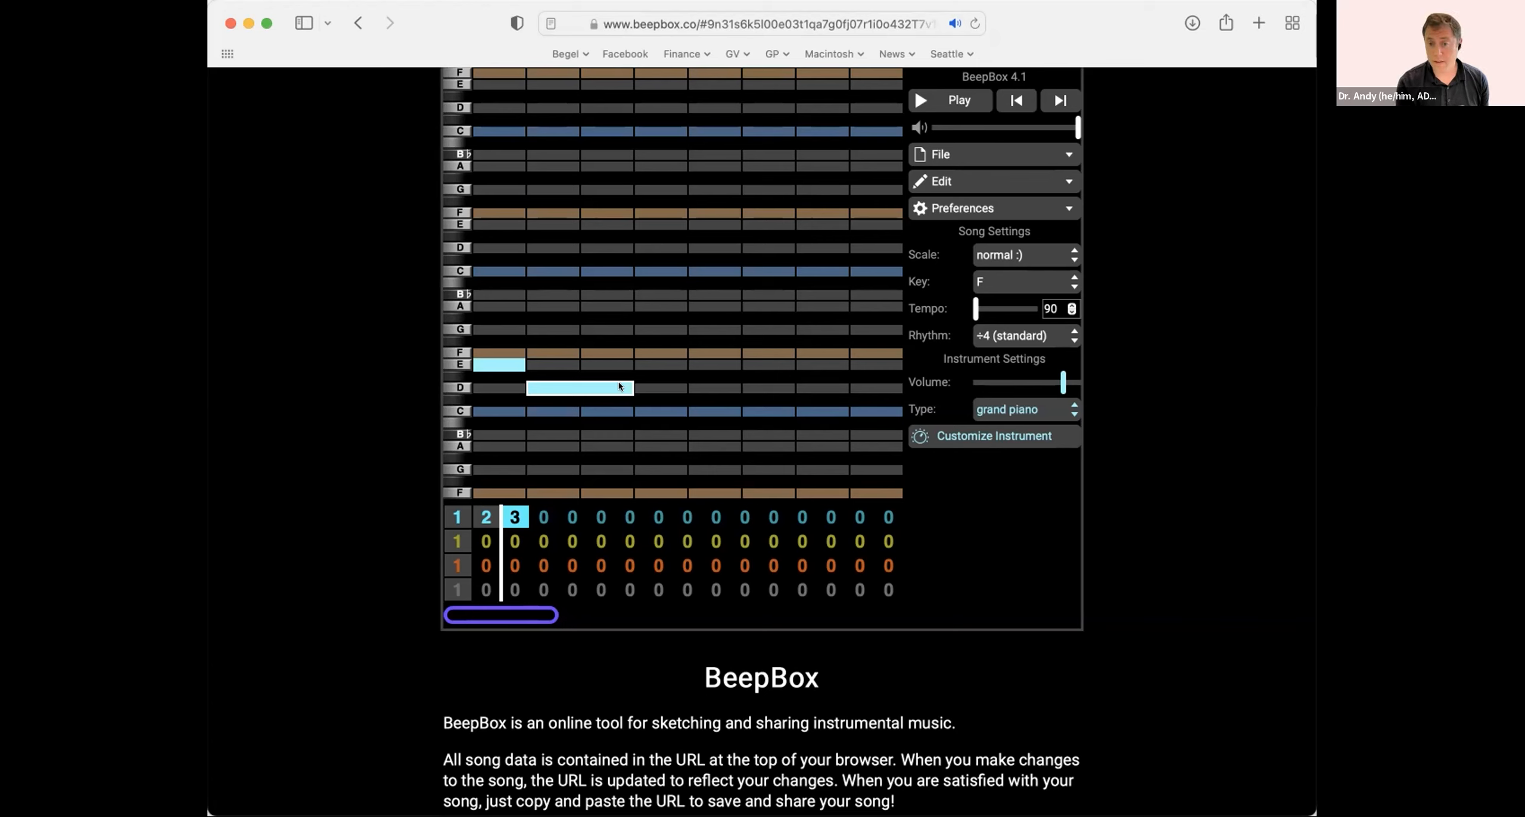
- Play the song from bar 1 into bar 3 to hear the new E and D
click(457, 517)
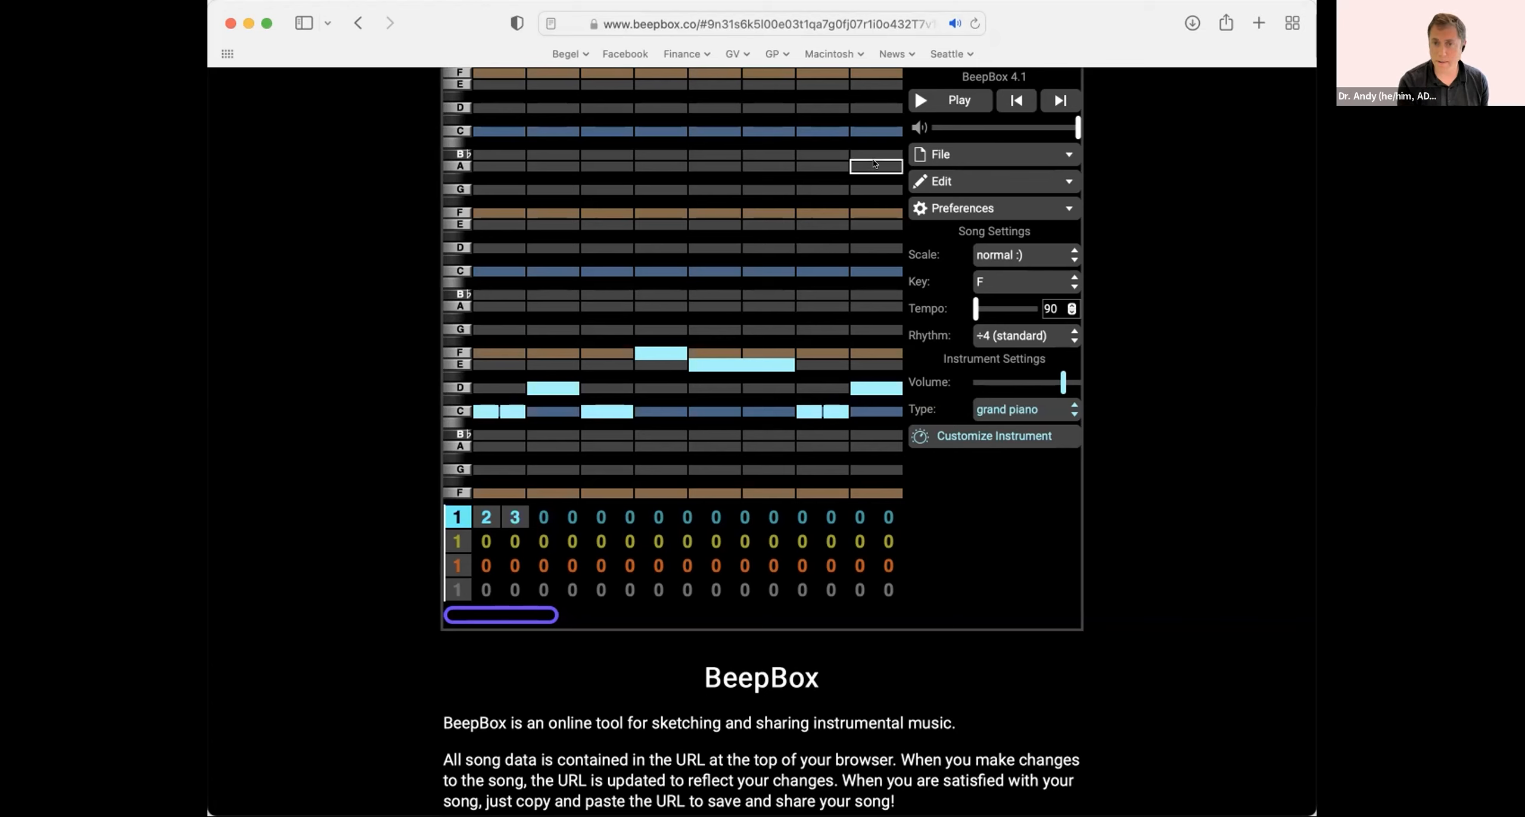
click(949, 100)
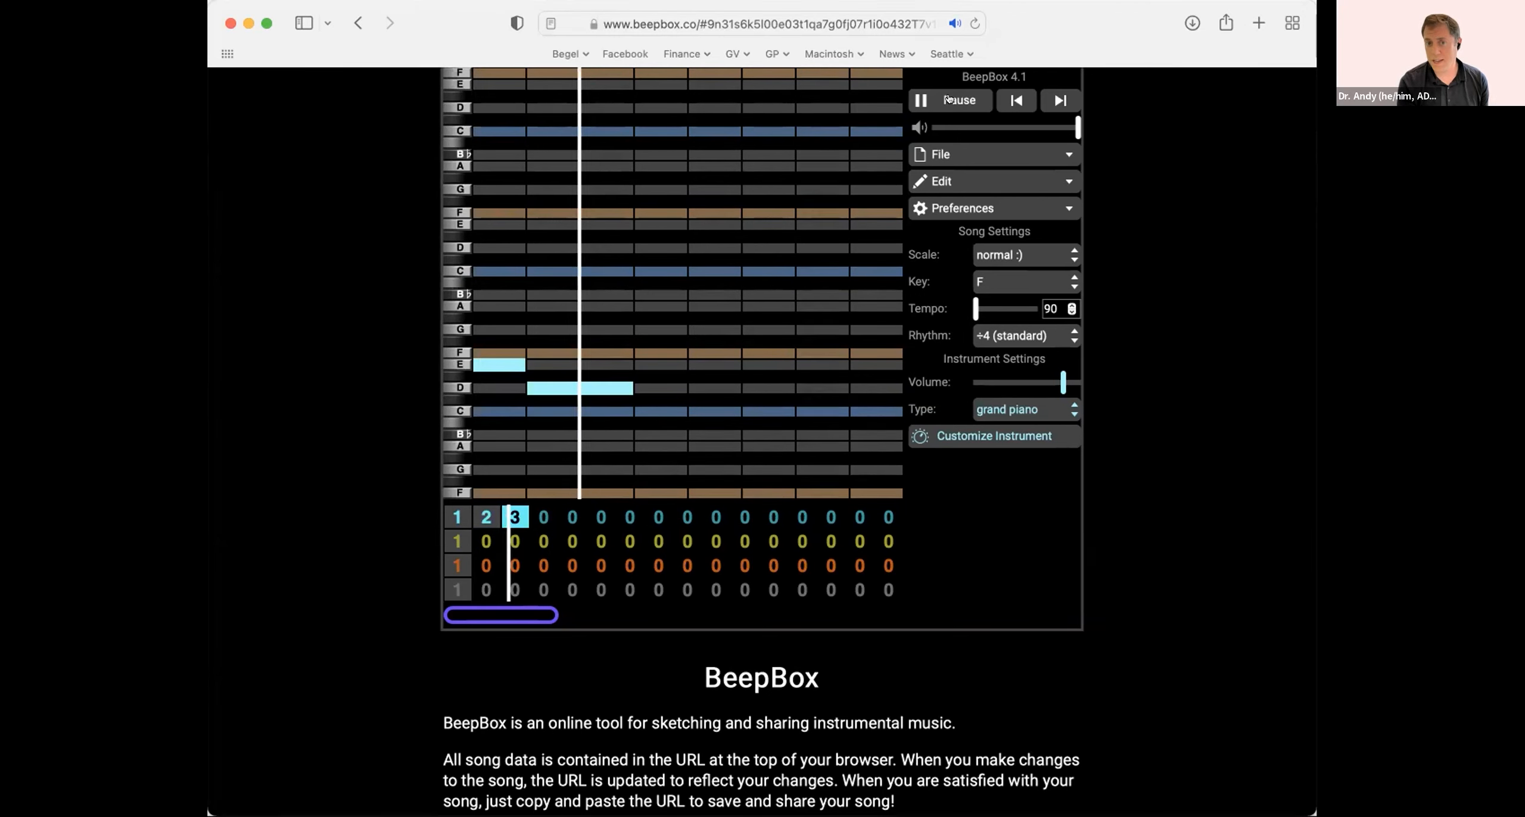
click(950, 99)
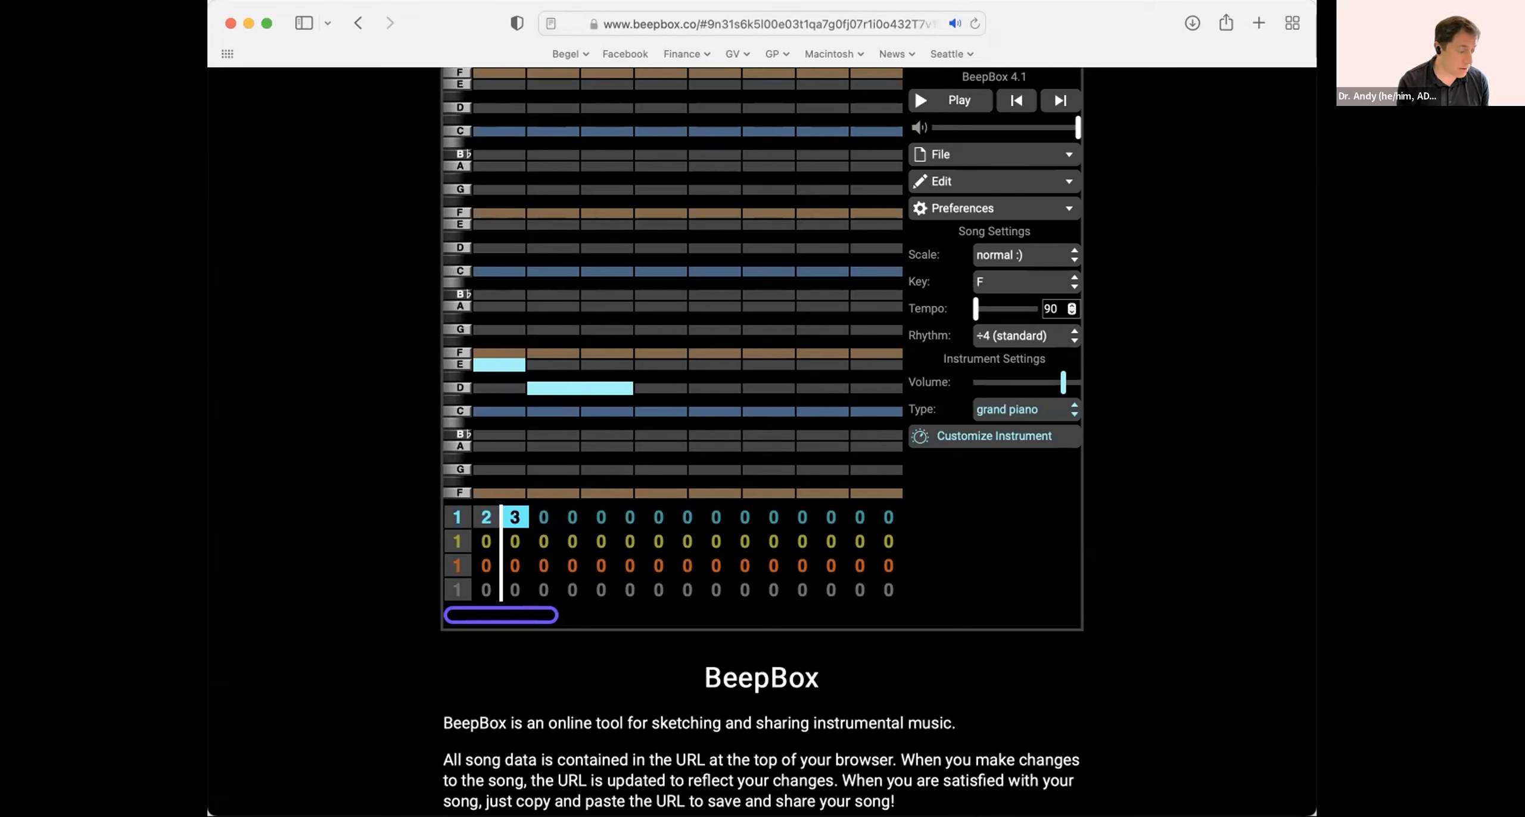
- Play the opening of bar 3 briefly
key(super+Tab)
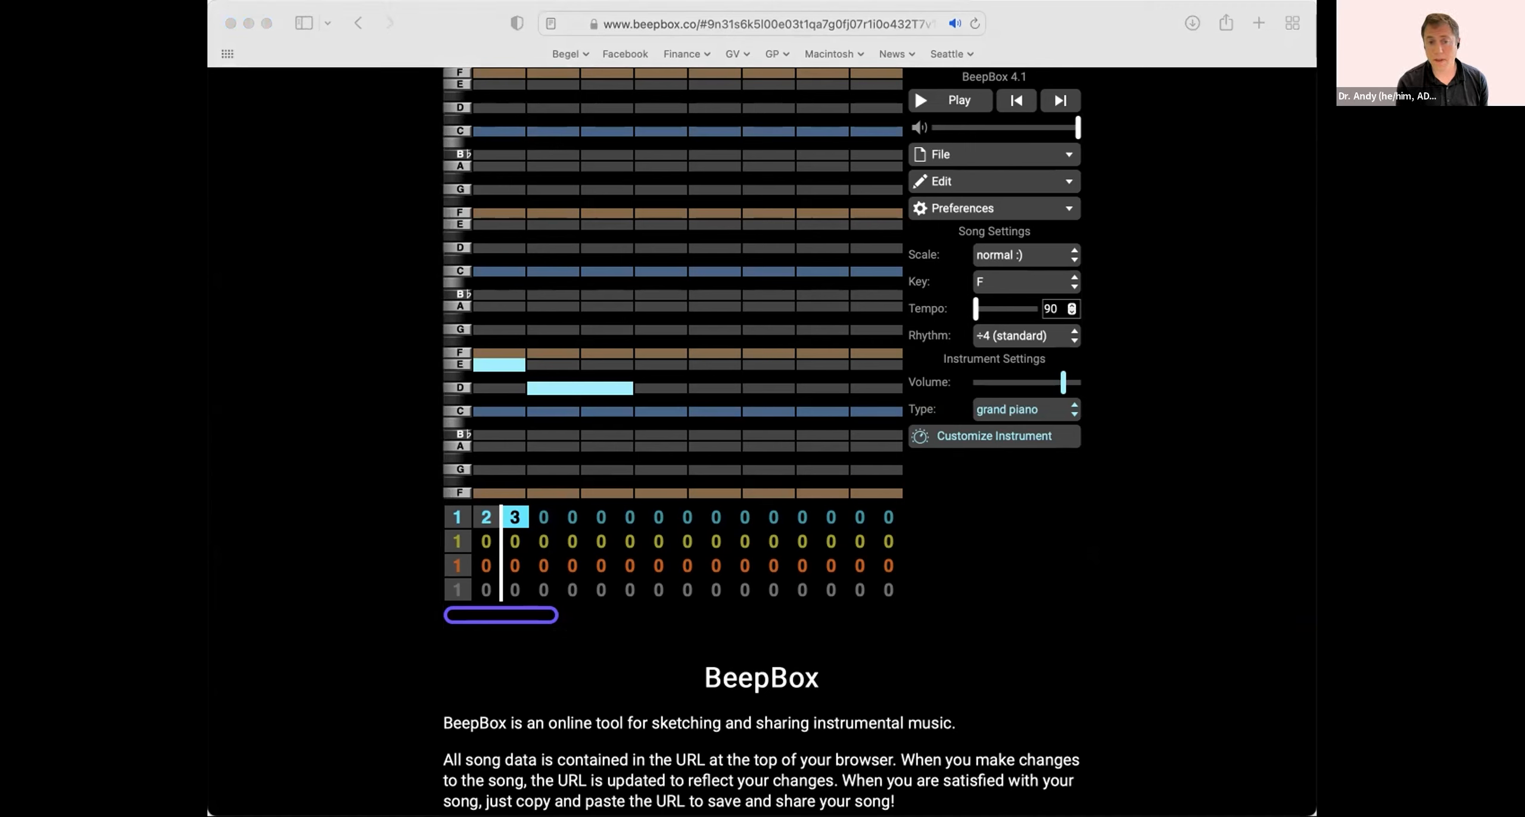
click(358, 352)
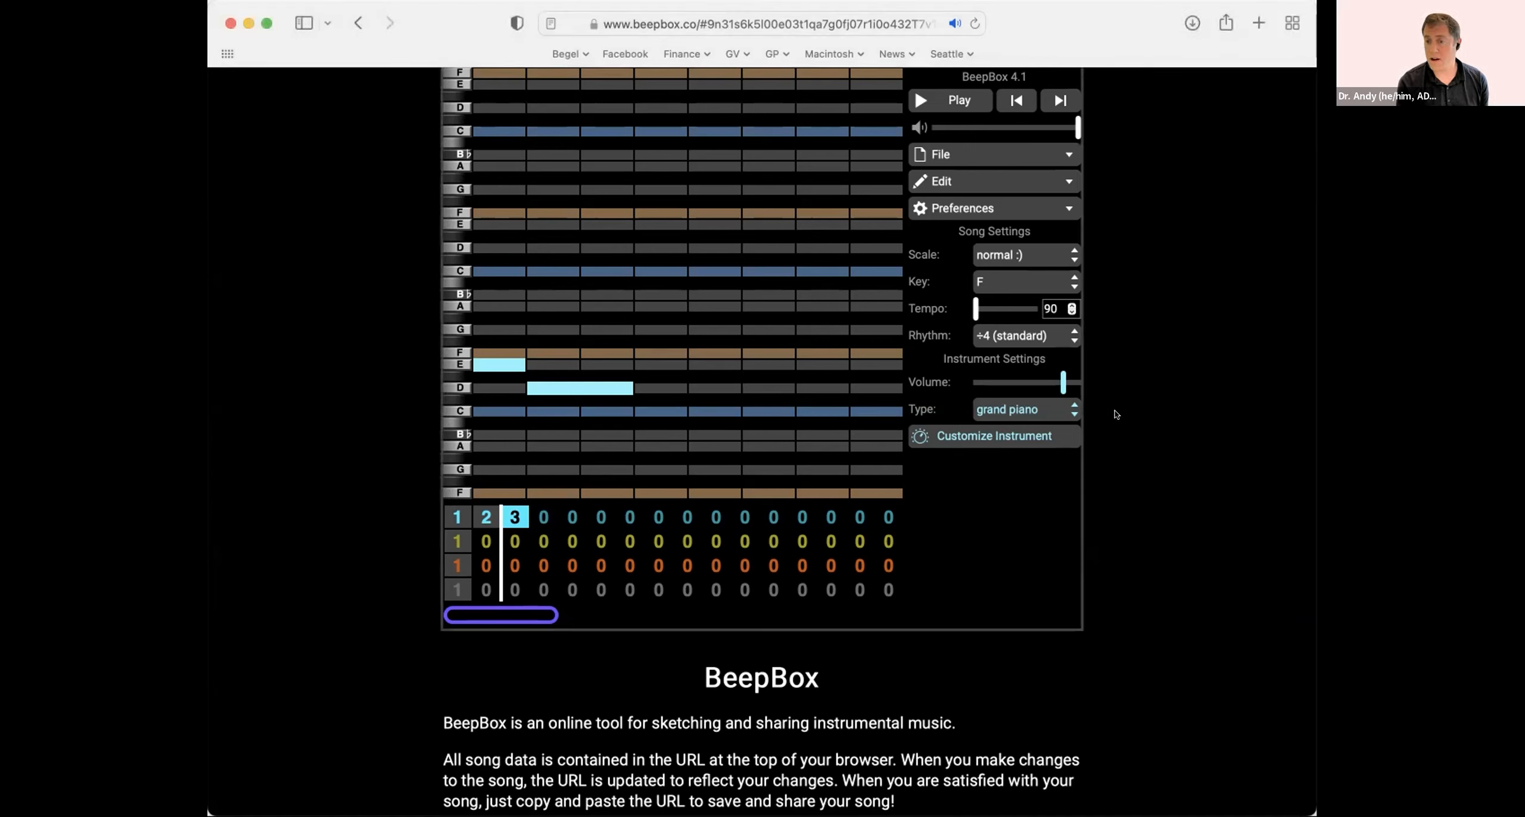
click(486, 517)
click(942, 98)
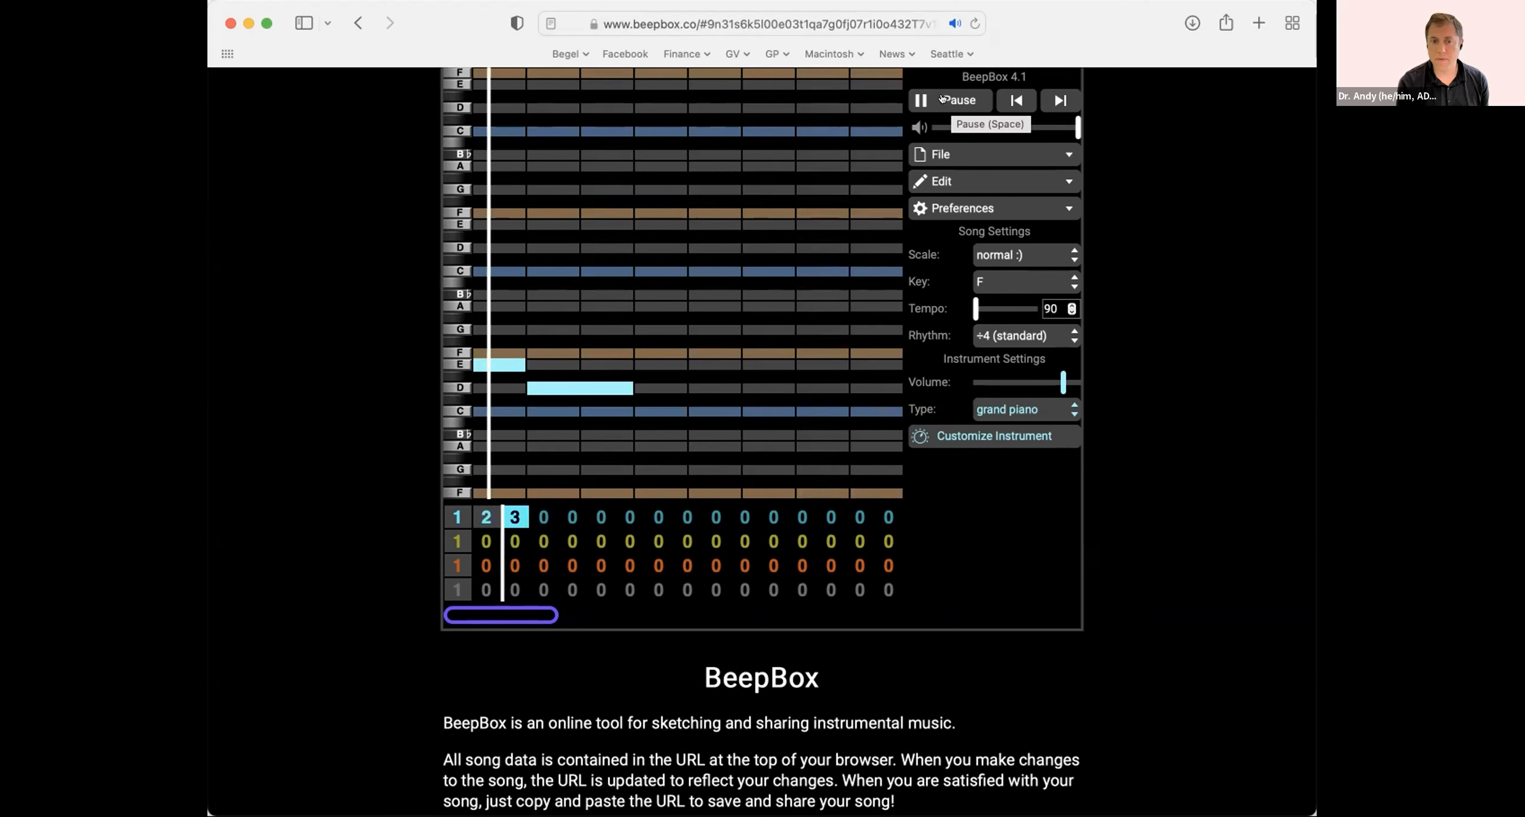
click(942, 99)
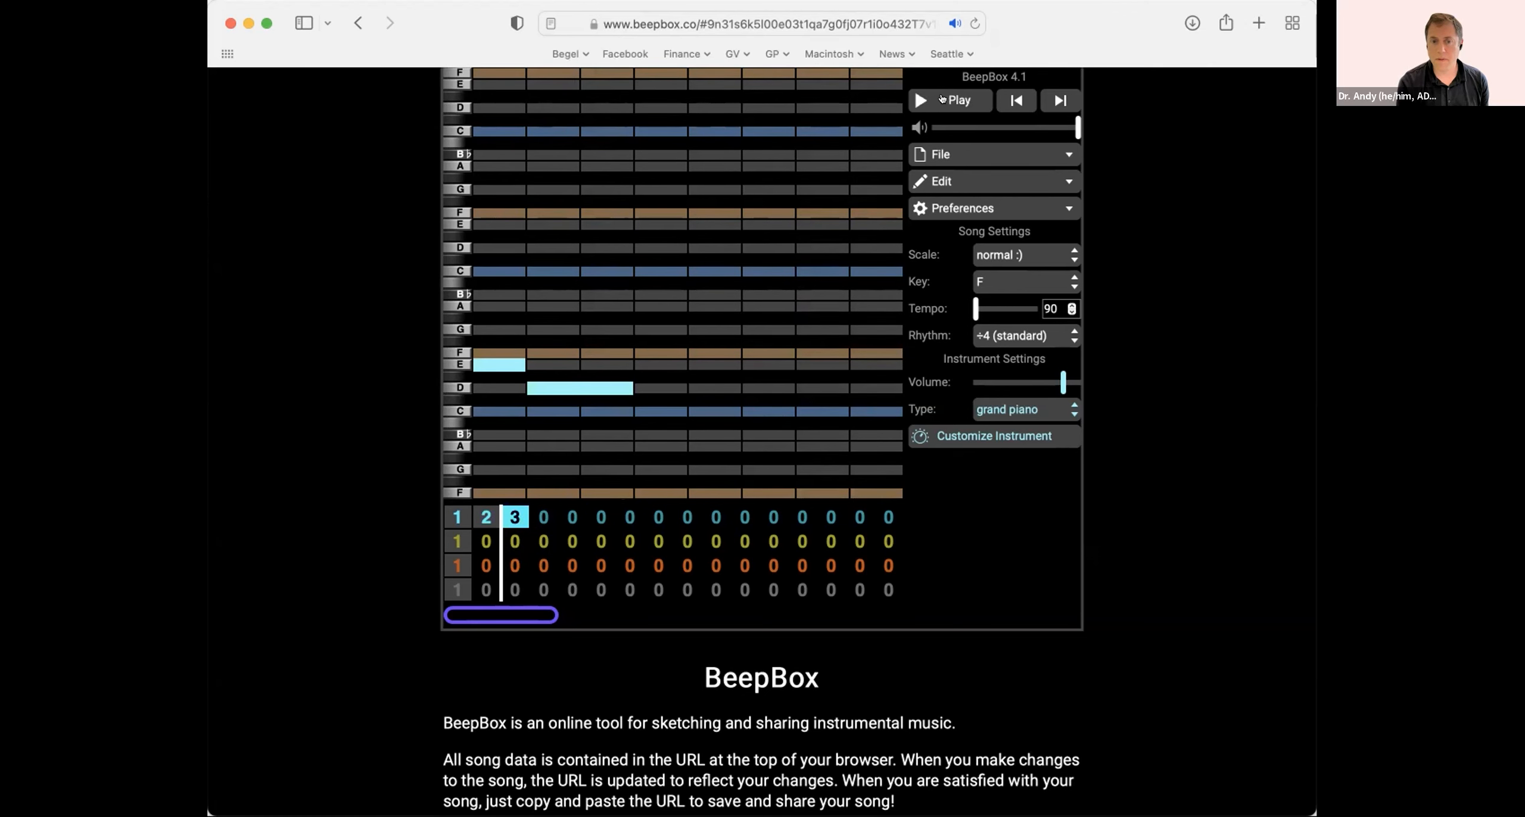
- Remove the high C on beat six of bar 2 and place the one-beat note there again
click(485, 515)
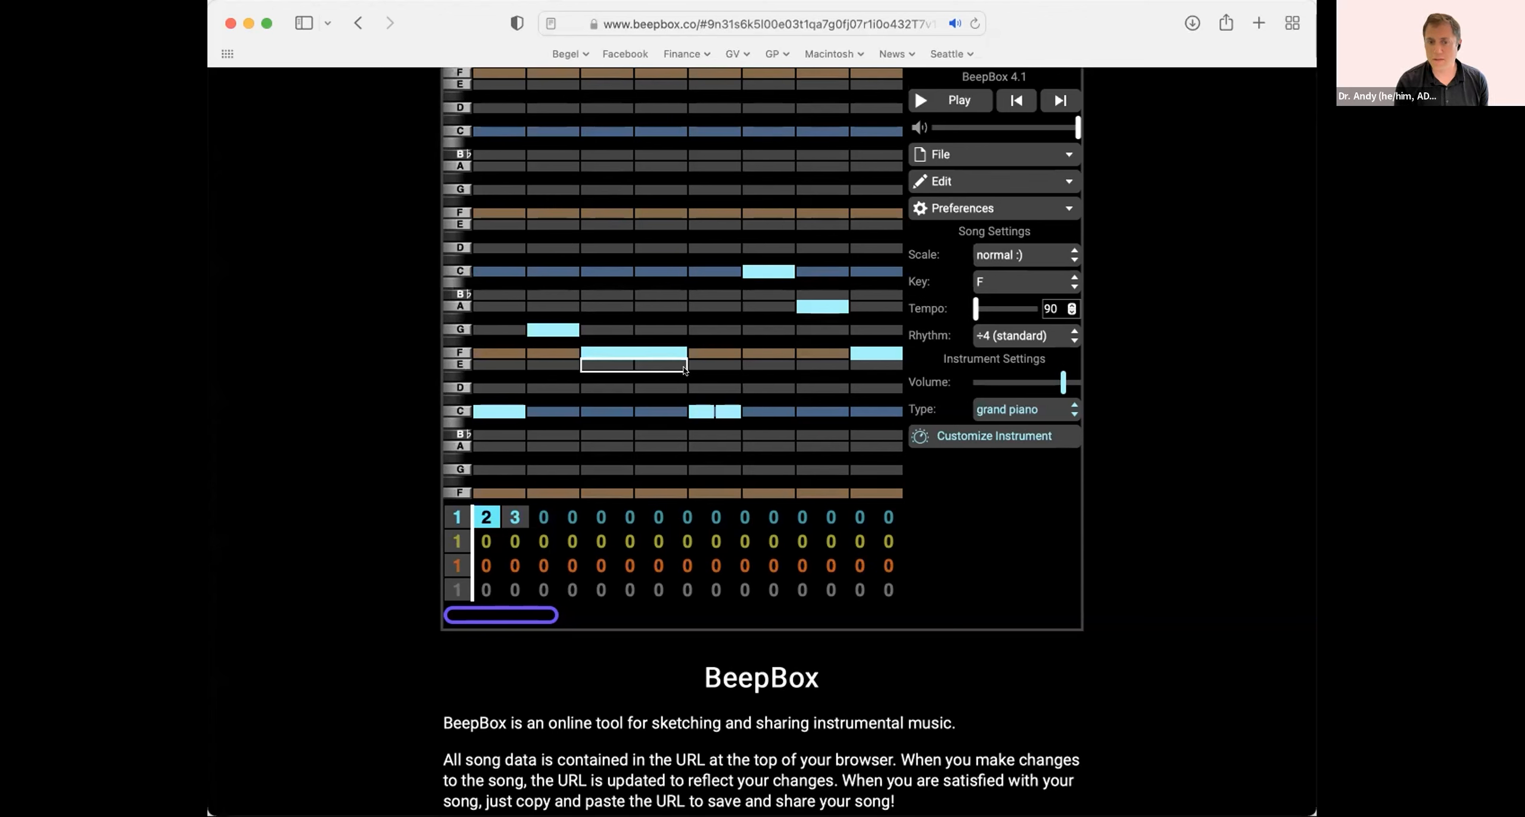
click(747, 269)
click(757, 241)
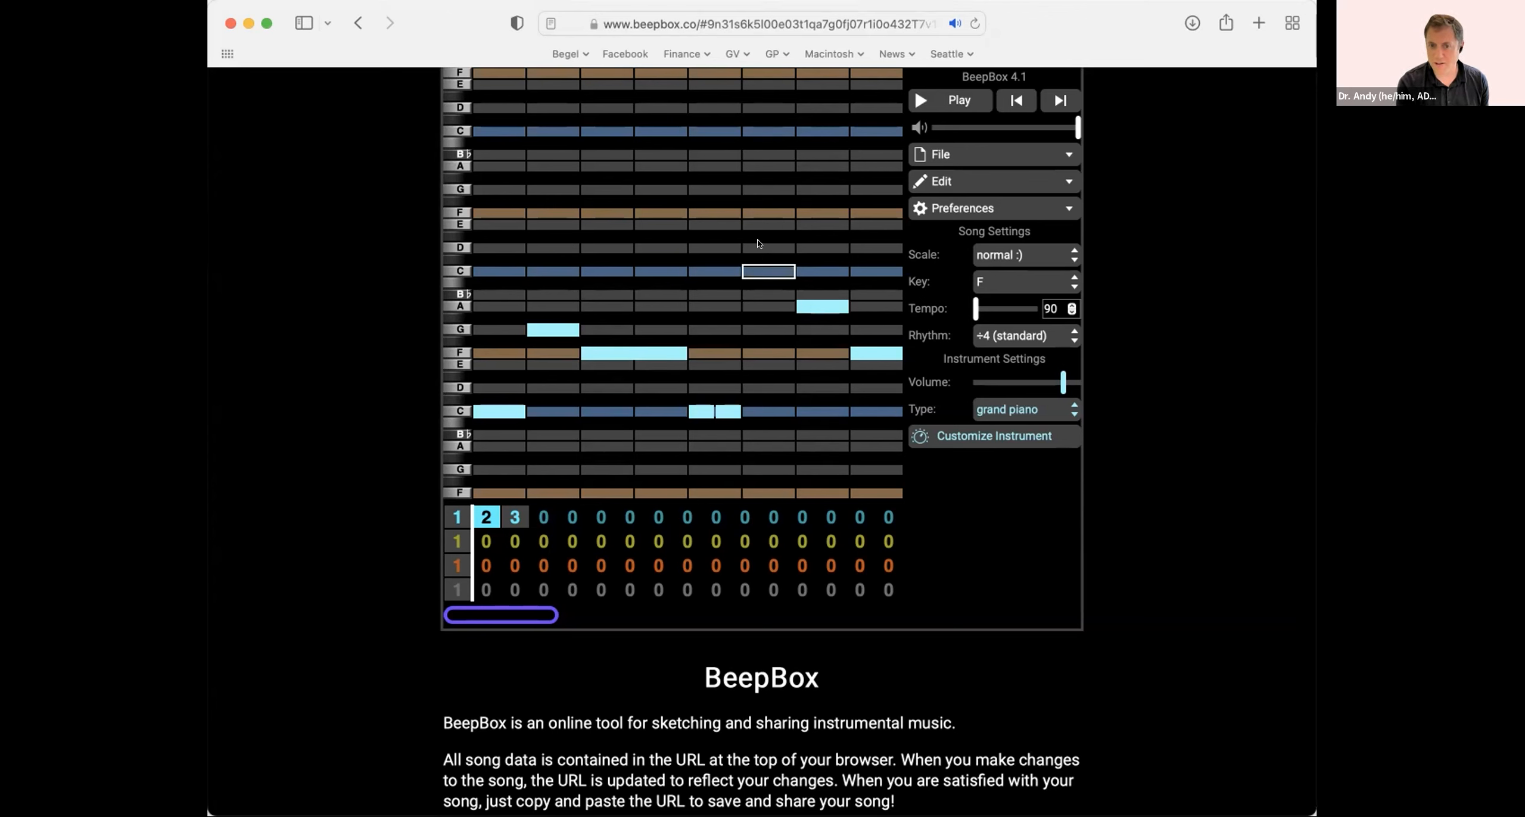
click(820, 275)
click(799, 264)
click(774, 248)
click(760, 271)
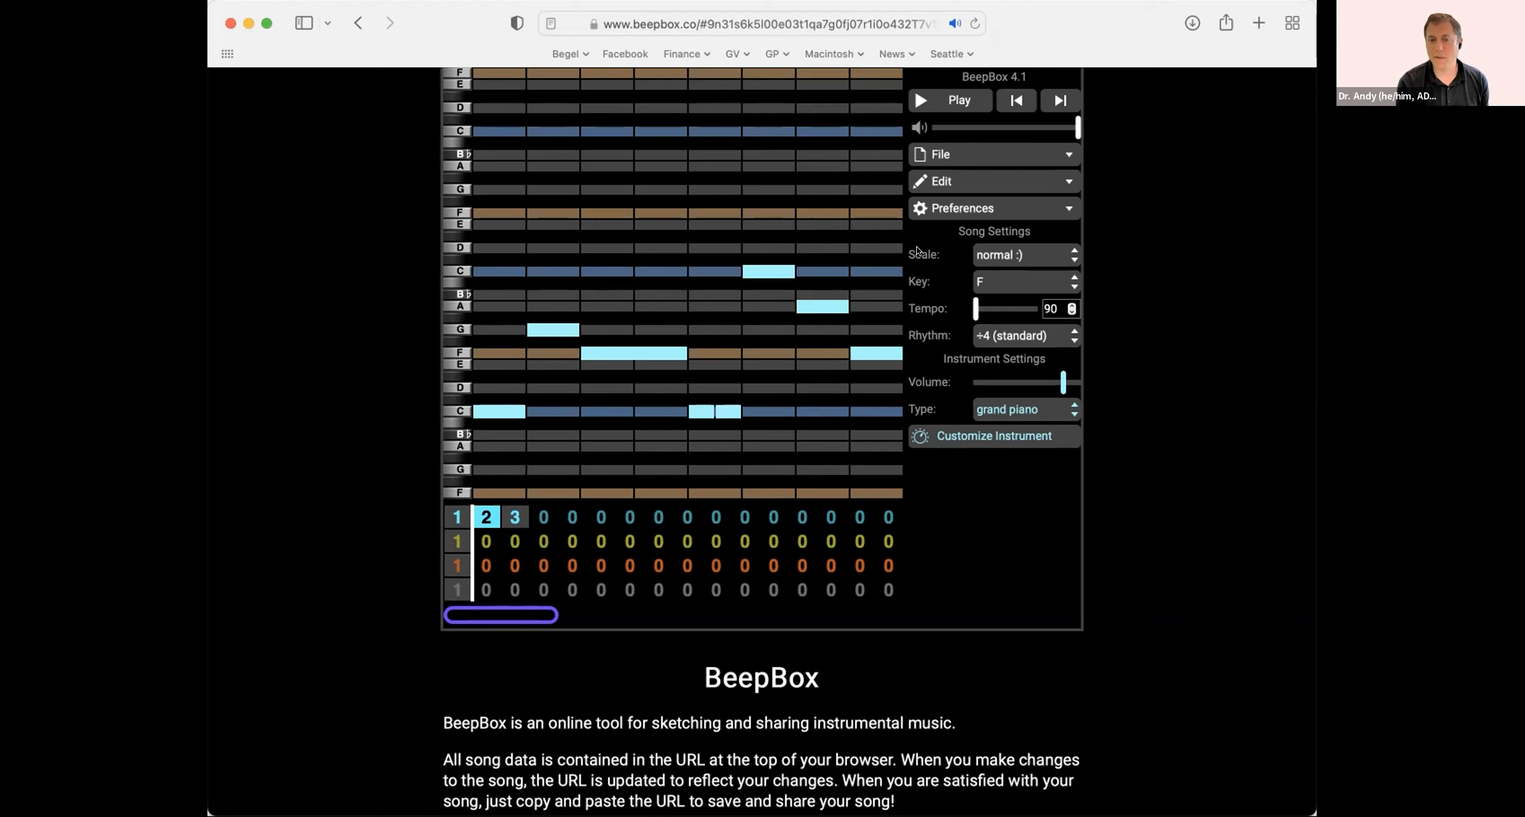
- In bar 3, add two half-beat B♭s on beat four and one-beat notes A, F, G and F on beats five to eight
click(516, 521)
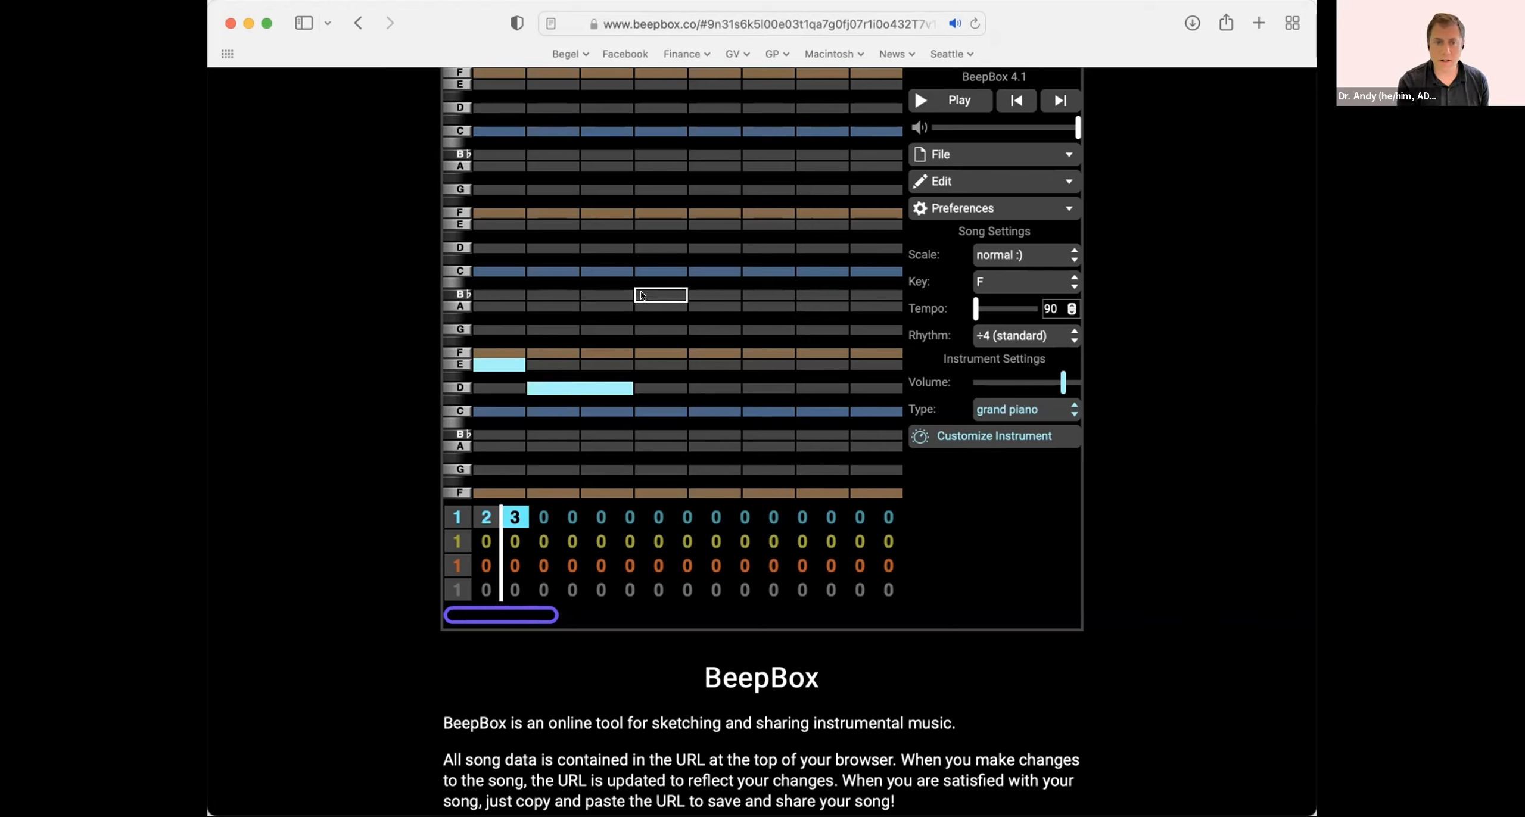
mouse_move(643, 292)
mouse_down()
mouse_move(688, 293)
mouse_move(658, 292)
mouse_up()
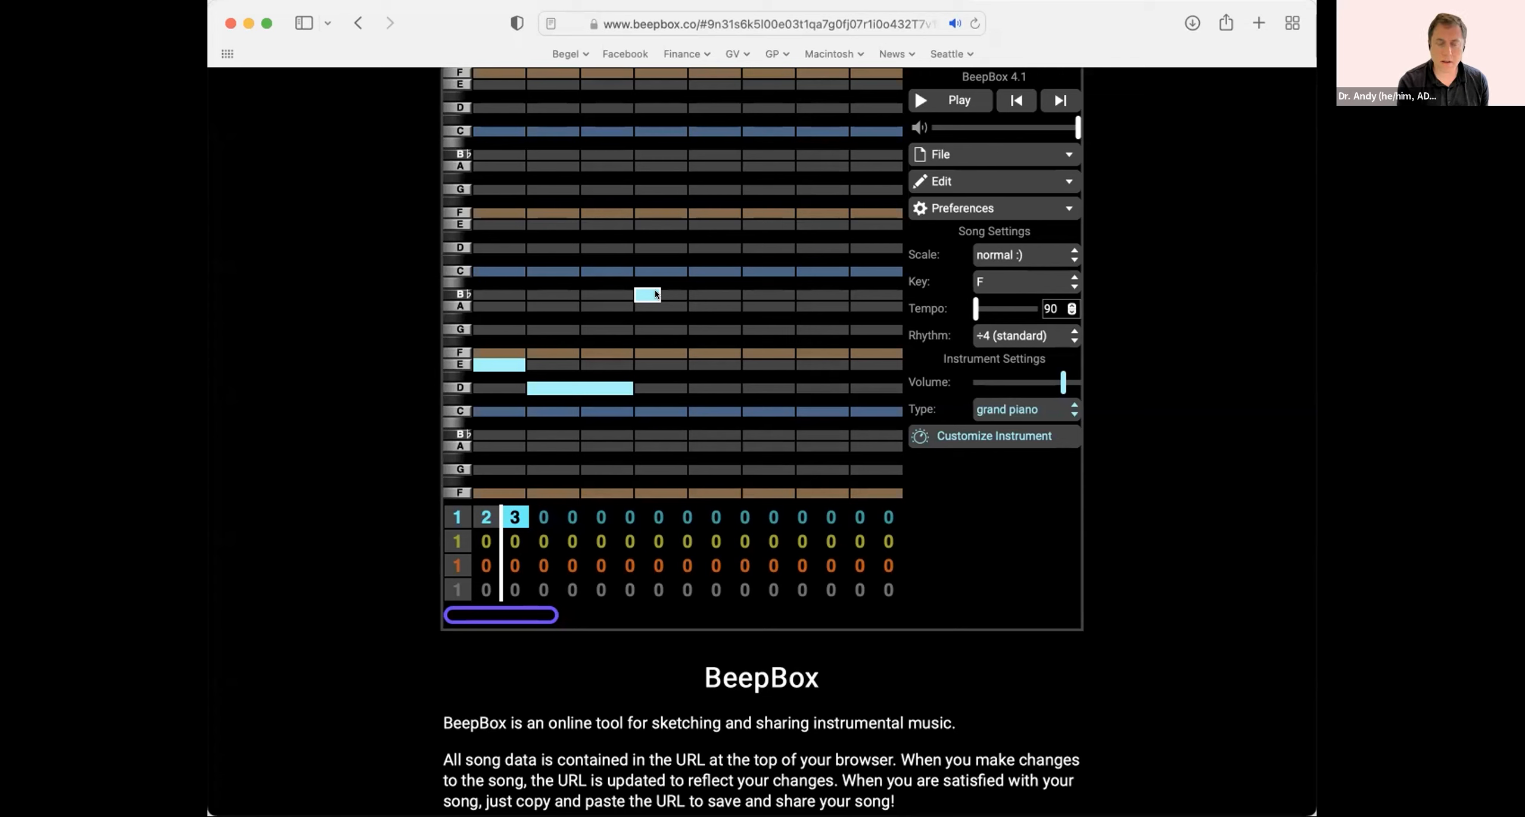
click(673, 294)
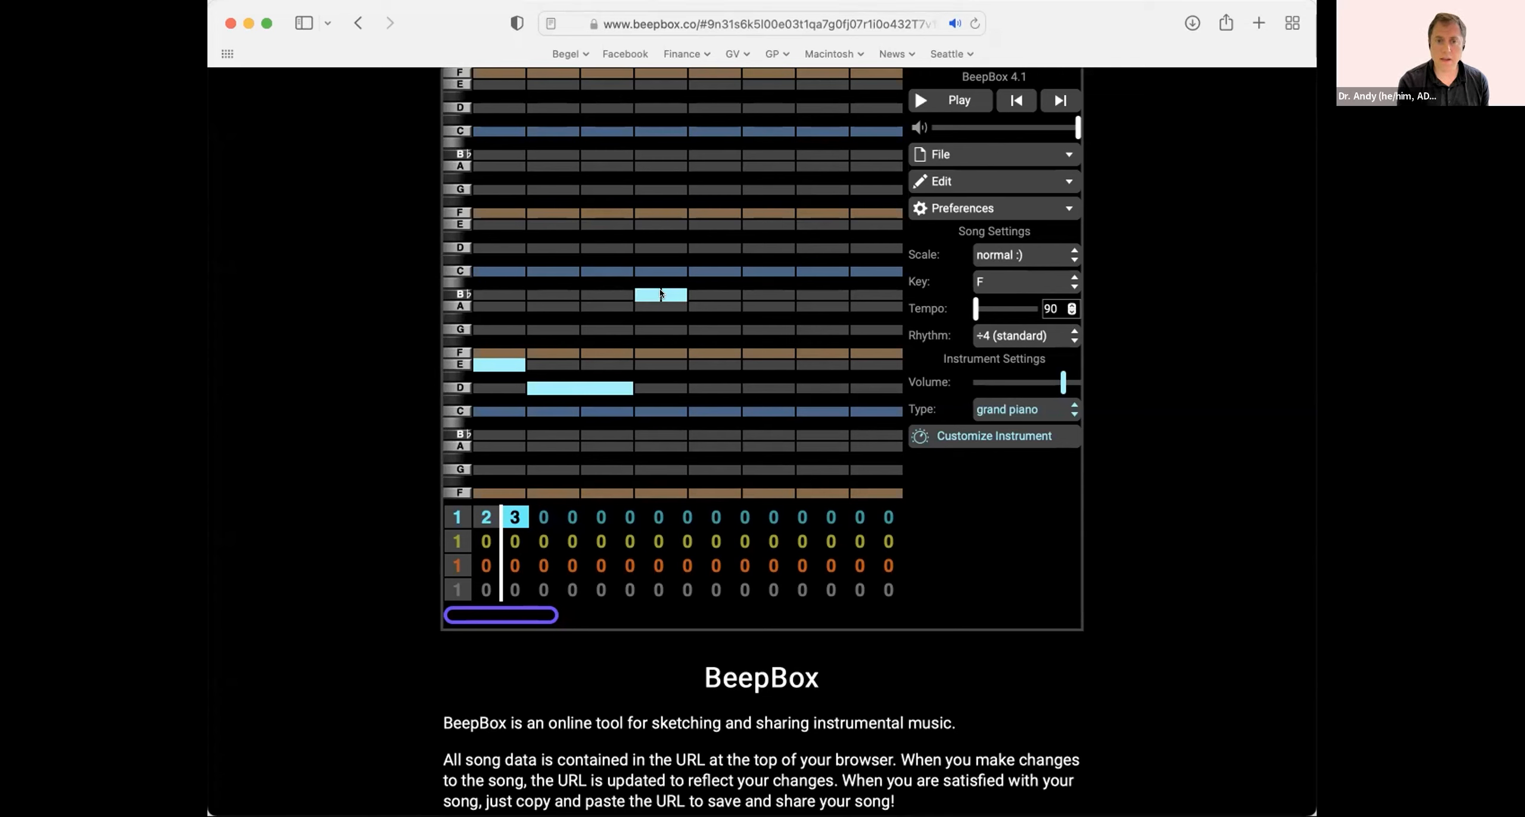
click(703, 306)
drag(705, 306, 728, 301)
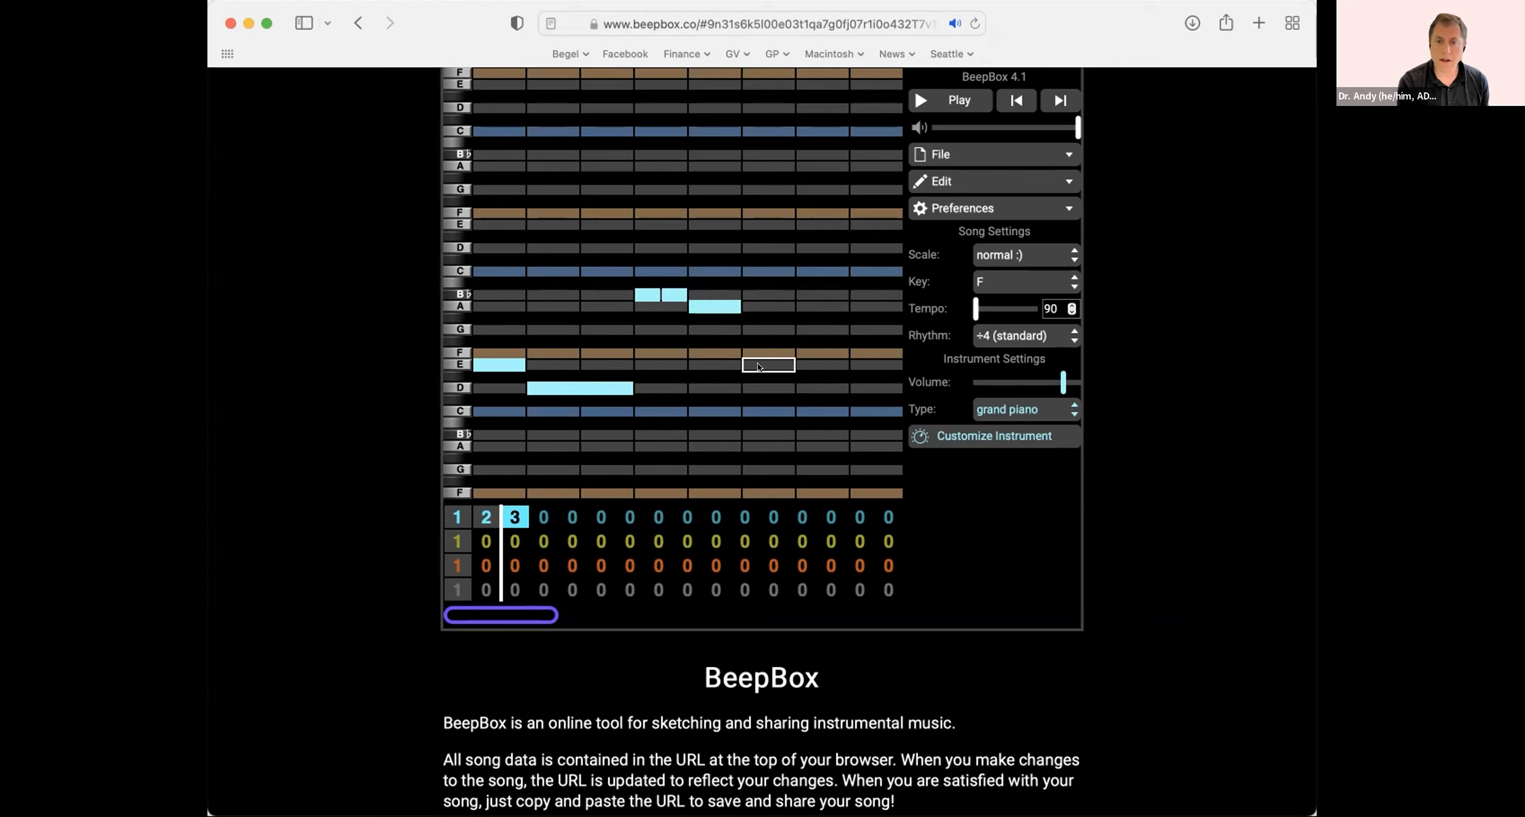
click(823, 331)
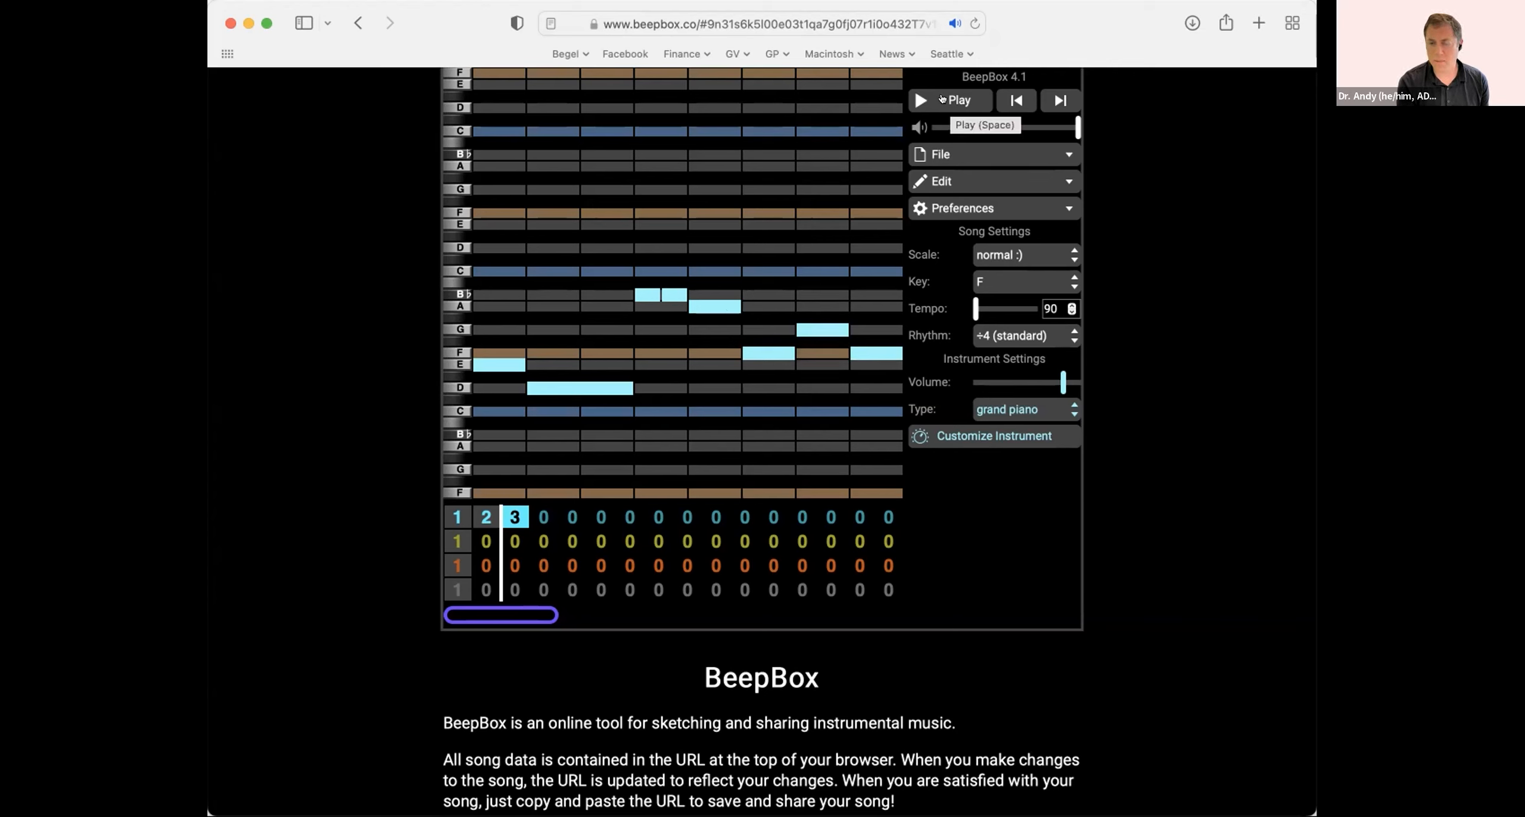
- Play back bar 3 on its own, and play the song again from bar 1
click(942, 100)
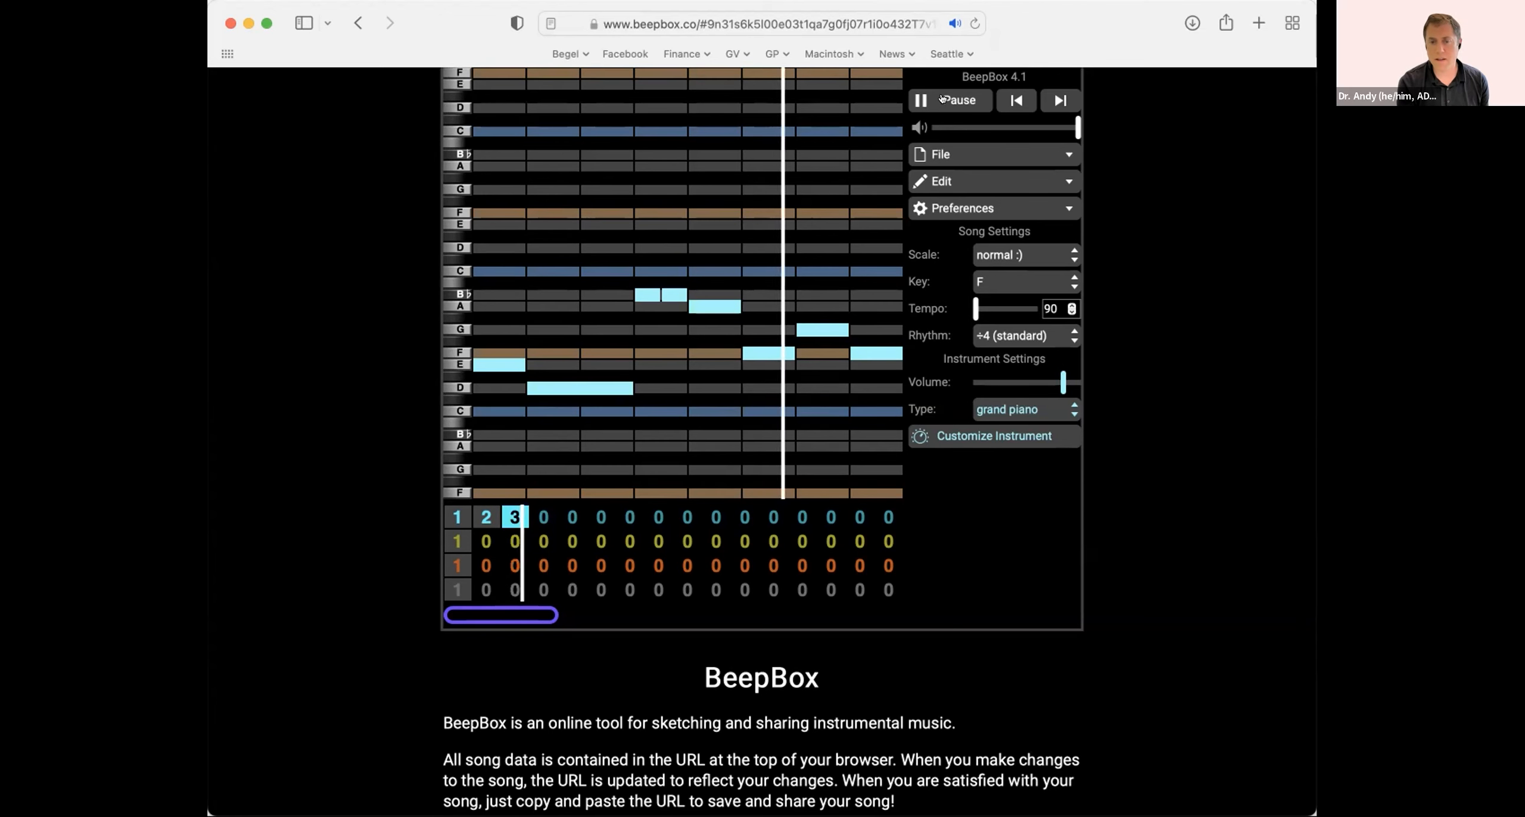
click(942, 100)
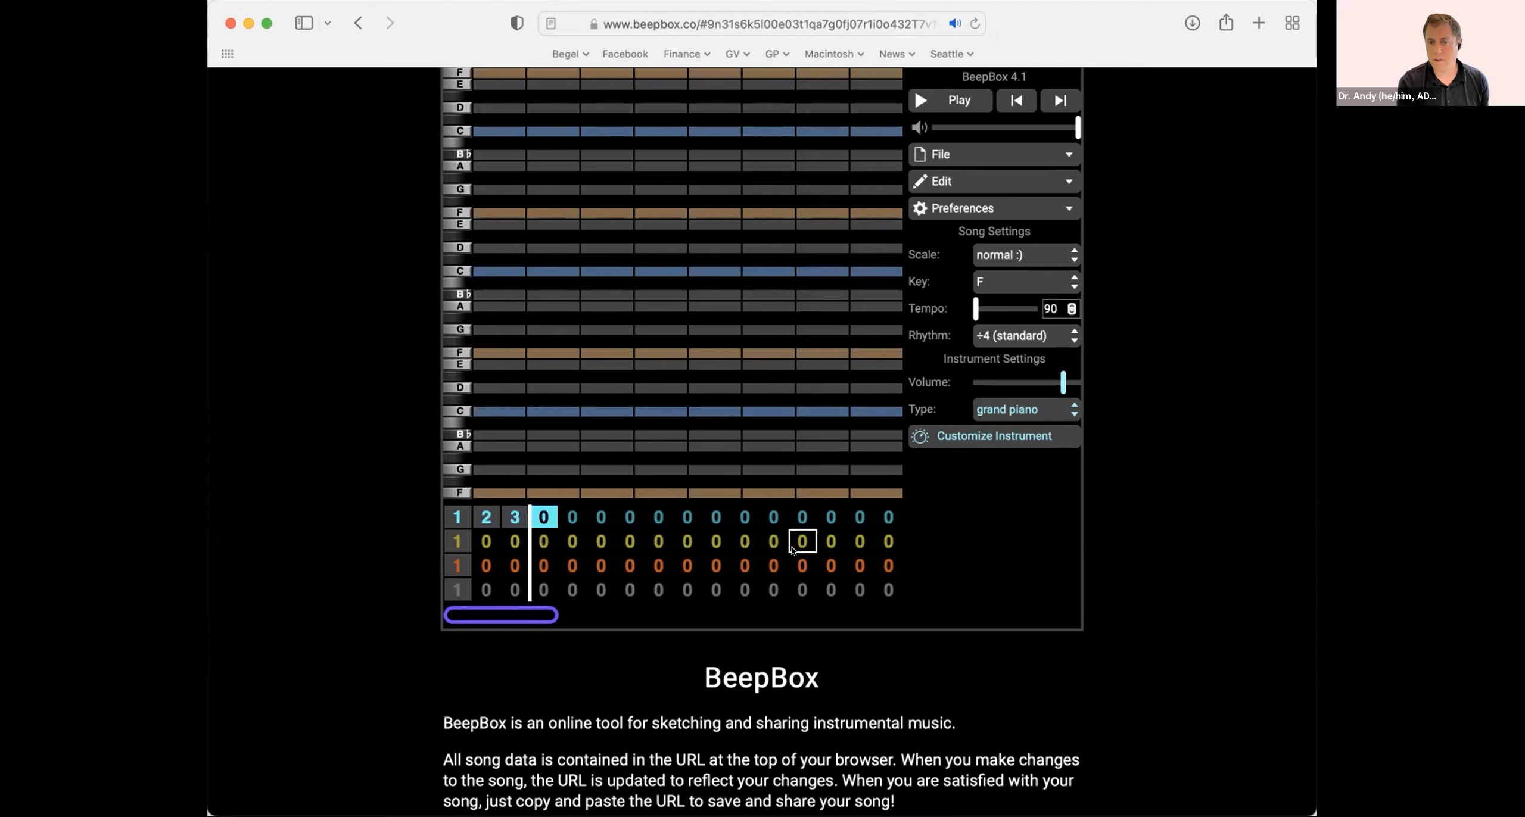
click(457, 516)
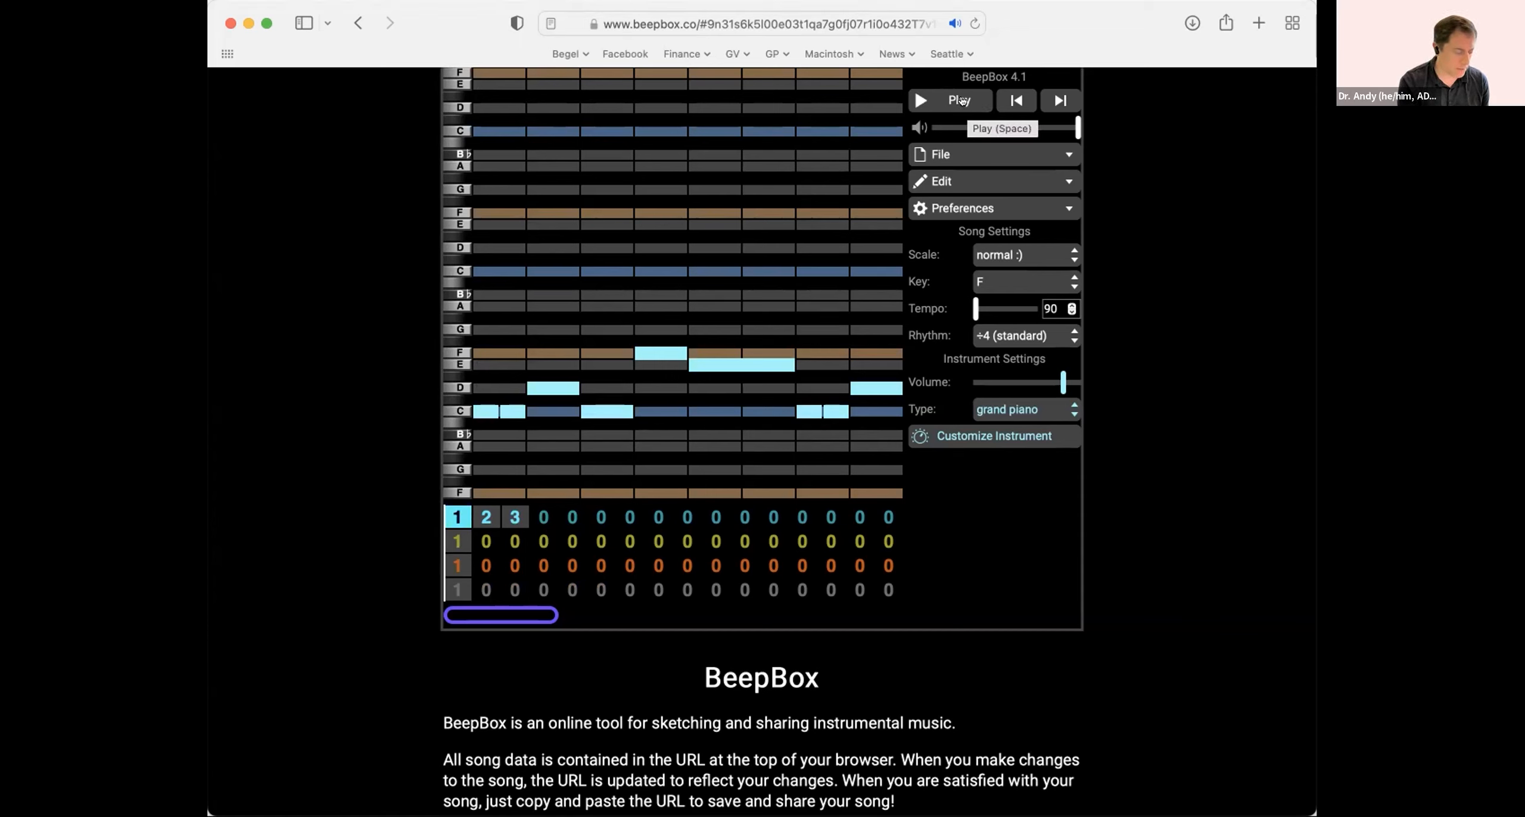
click(960, 101)
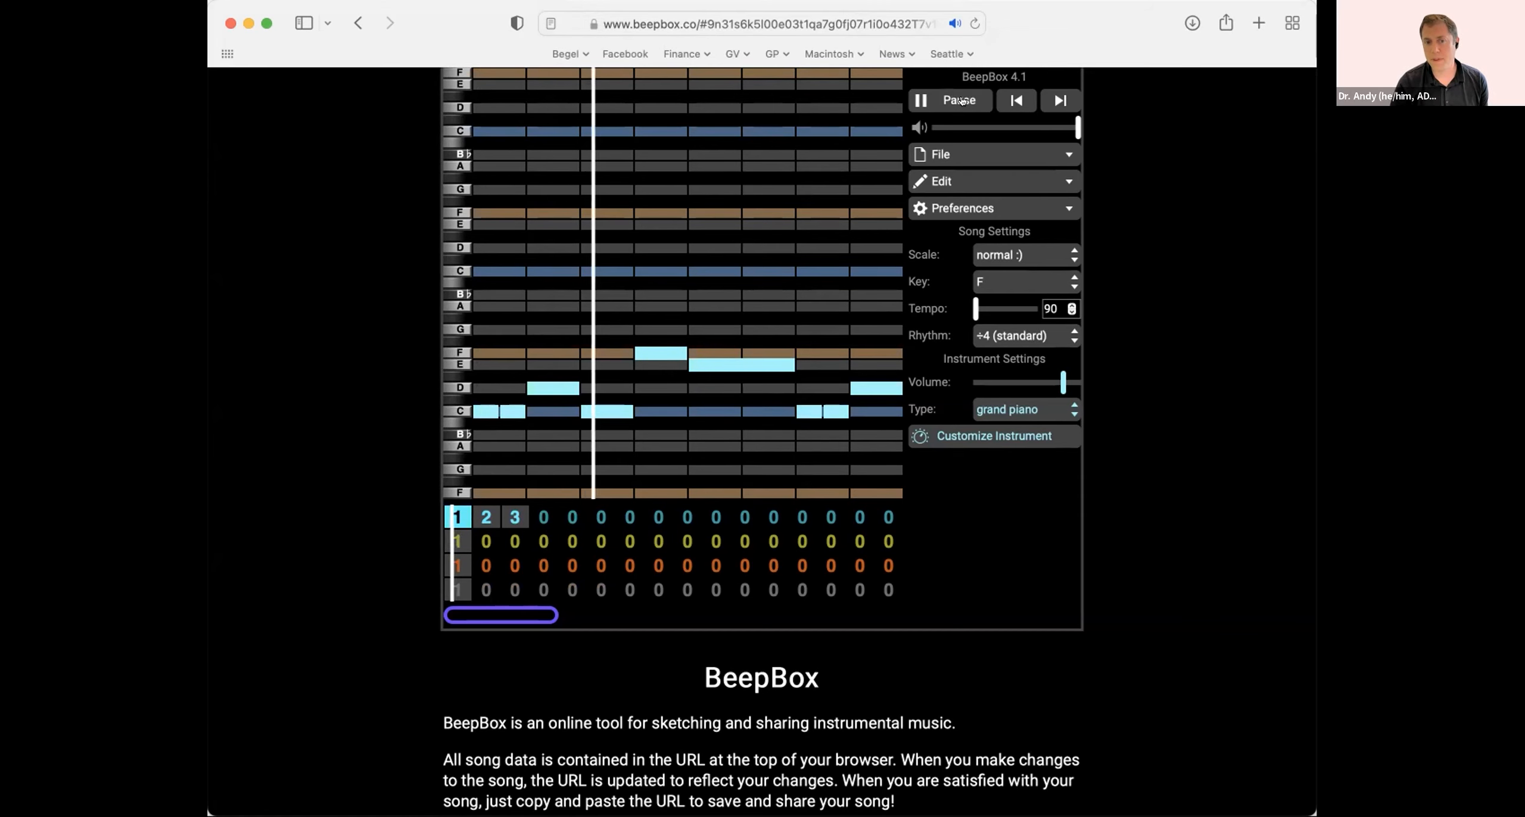